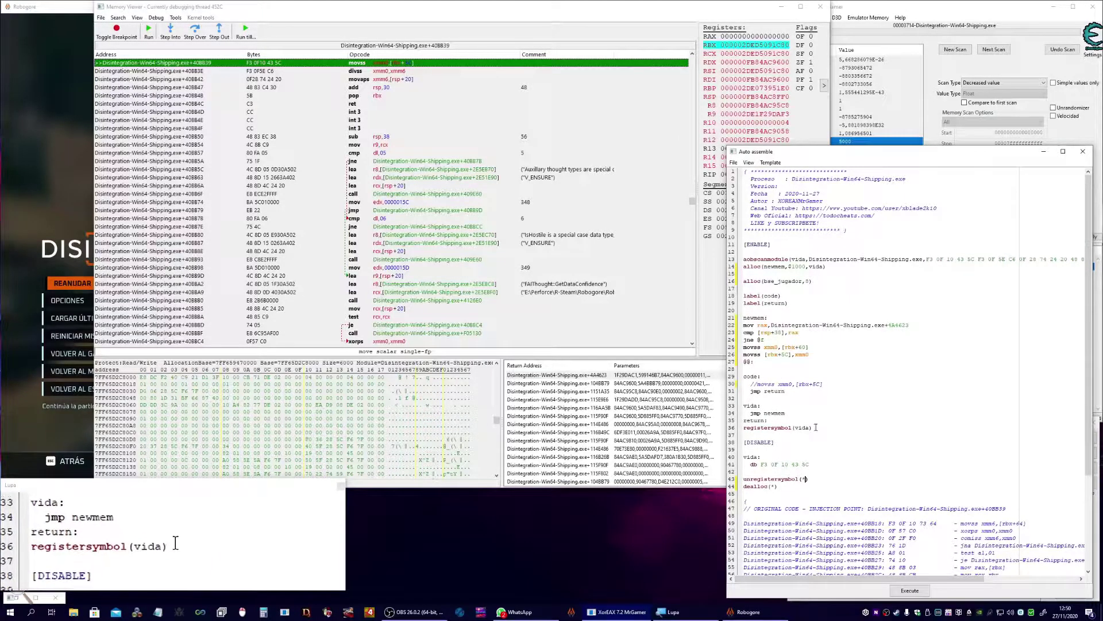
# Step: Add registersymbol(bse_jugador) on a new line directly below registersymbol(vida) in the script
pyautogui.moveTo(816, 428); pyautogui.dragTo(726, 427)
pyautogui.hotkey('ctrl', 'c')
pyautogui.click(846, 425)
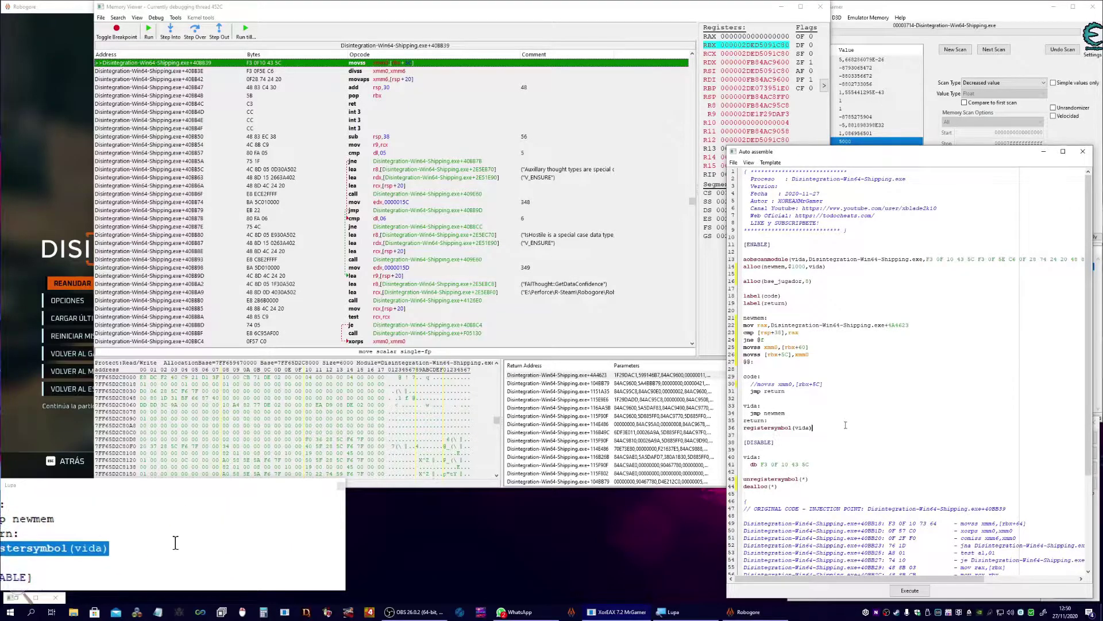
pyautogui.press('Return')
pyautogui.hotkey('ctrl', 'v')
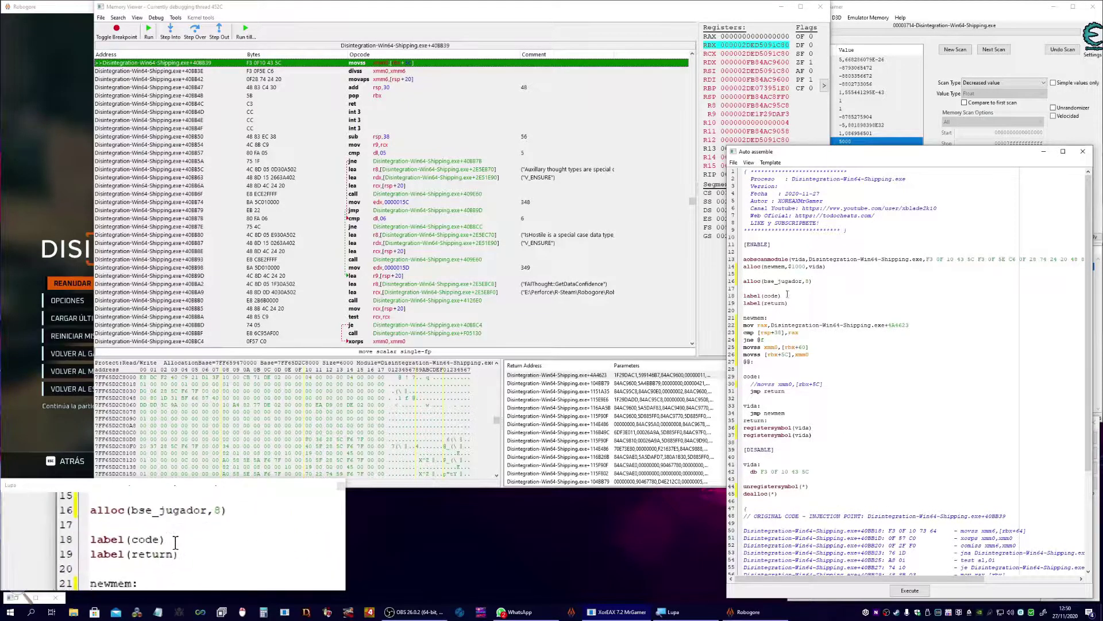
pyautogui.hotkey('ctrl', 'c')
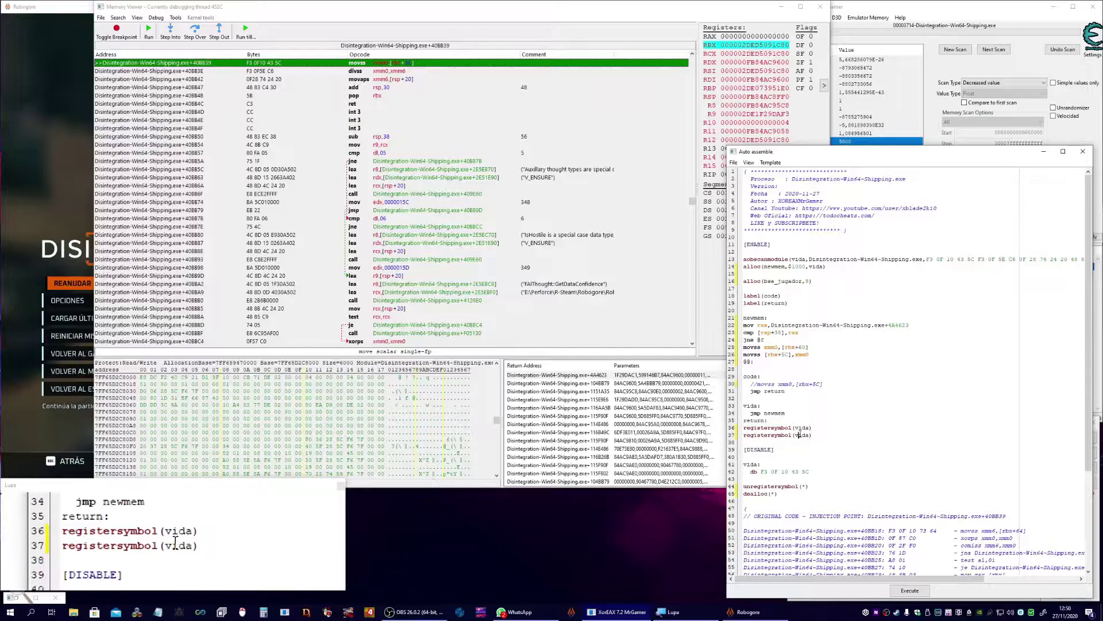
pyautogui.doubleClick(806, 435)
pyautogui.hotkey('ctrl', 'v')
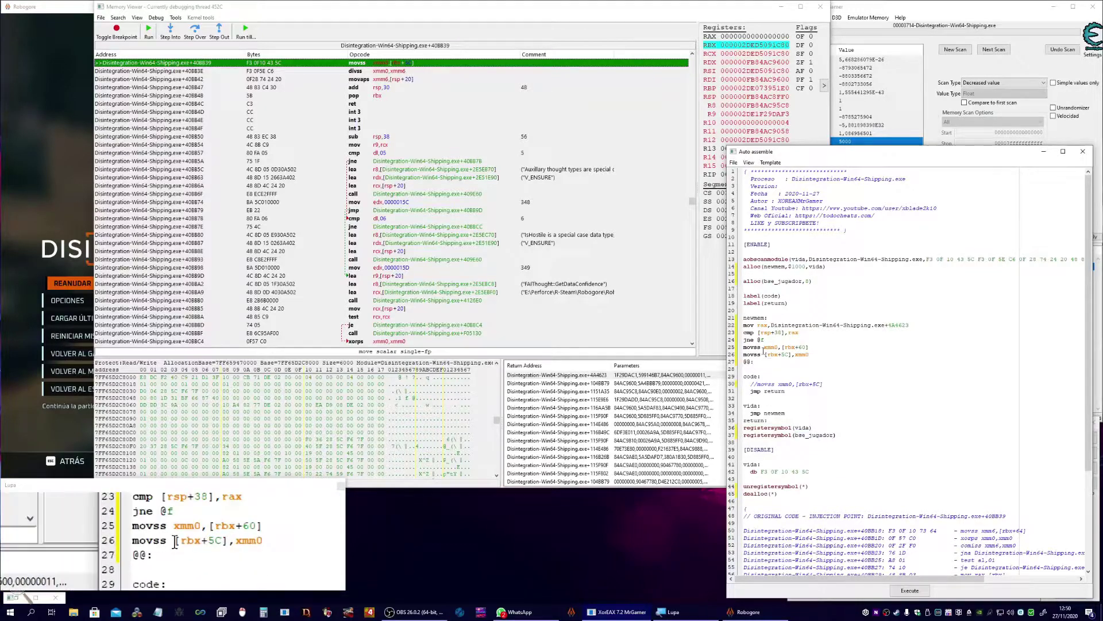
# Step: Add the lines nop 8, bse_jugador: and dq 0 after jmp return in the code section
pyautogui.click(791, 391)
pyautogui.press('Return')
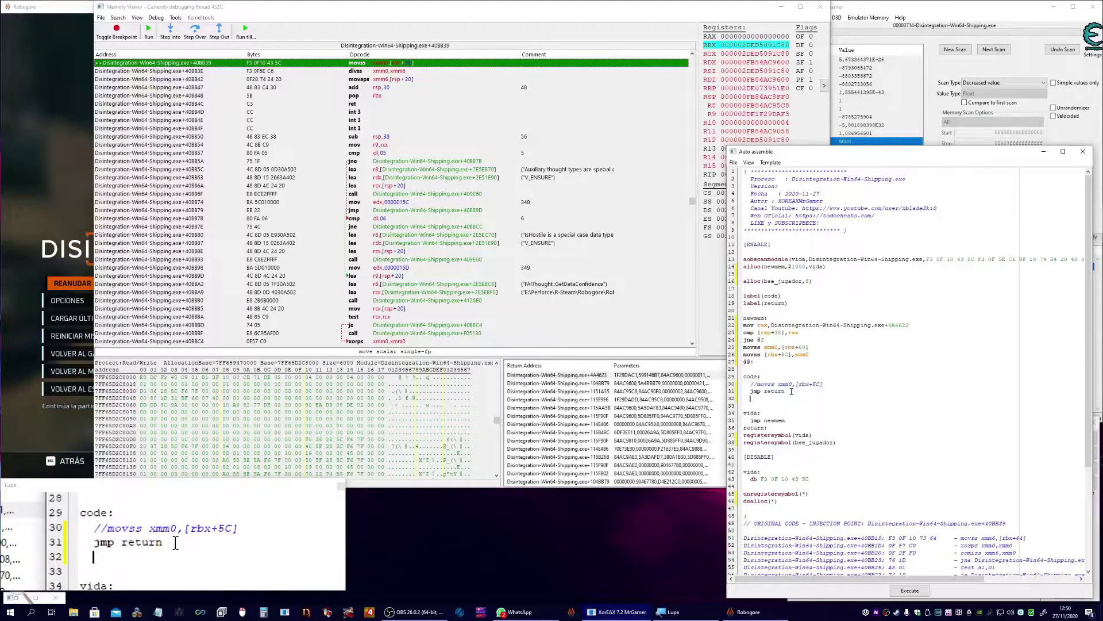
pyautogui.write('nop 8')
pyautogui.press('Return')
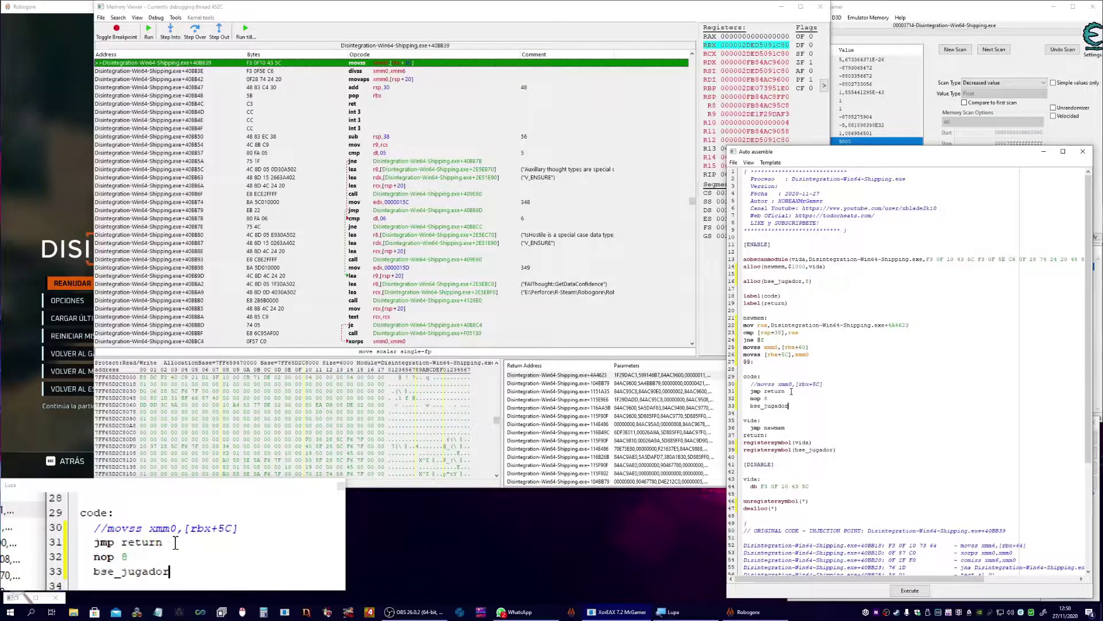
pyautogui.write('bse_jugador:')
pyautogui.press('Return')
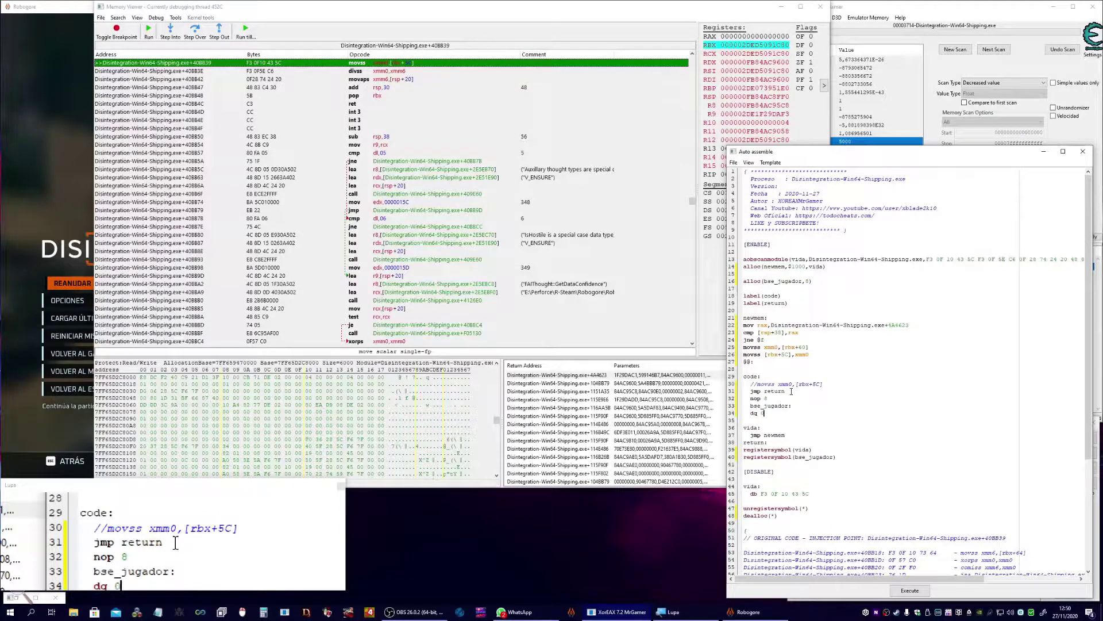
# Step: Insert mov [bse_jugador],rbx below jne @f in the newmem block and copy the name bse_jugador
pyautogui.click(787, 338)
pyautogui.press('Return')
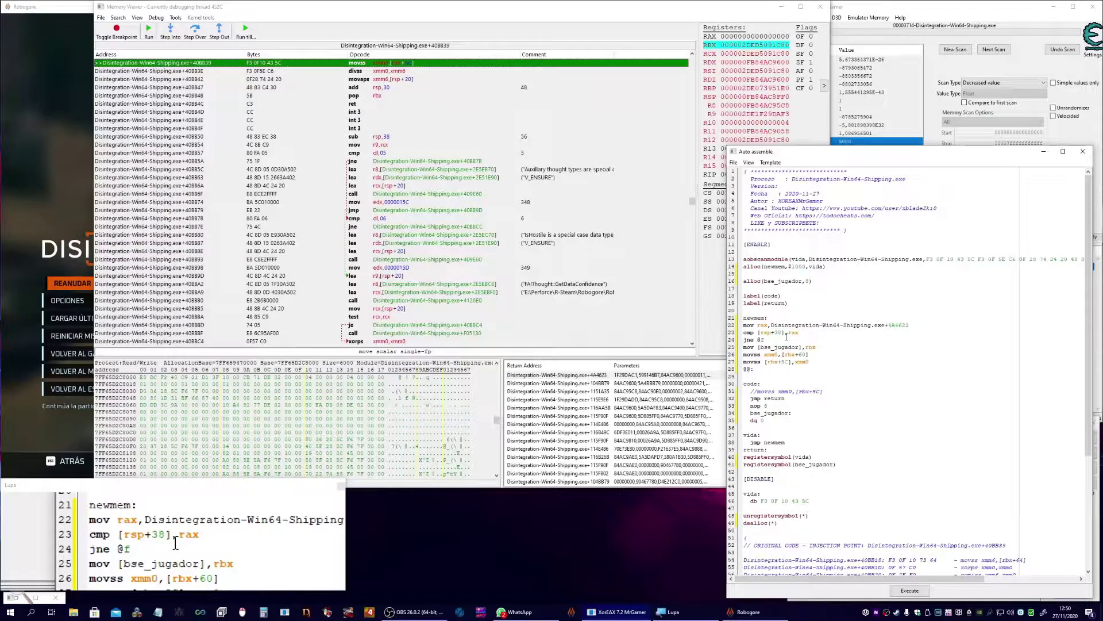
pyautogui.doubleClick(790, 355)
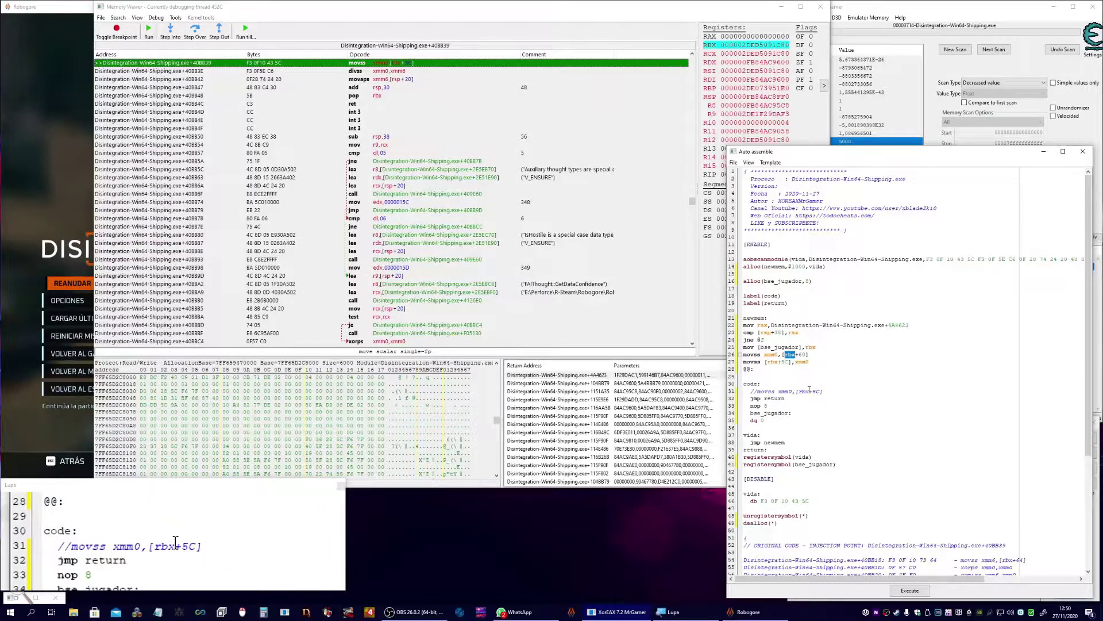
pyautogui.doubleClick(807, 391)
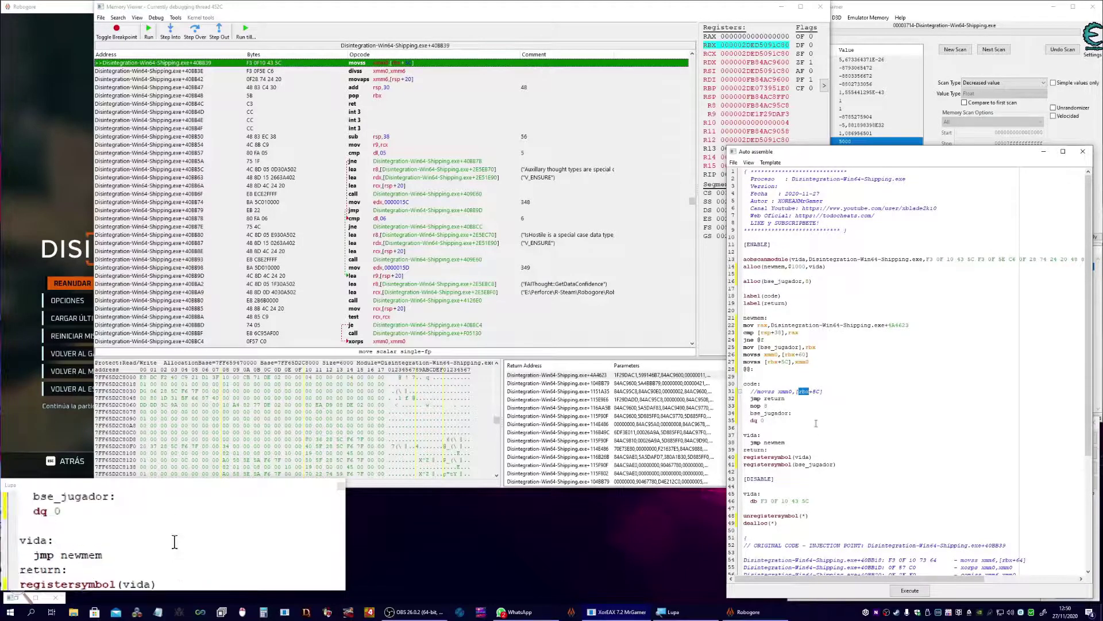
pyautogui.doubleClick(782, 347)
pyautogui.rightClick(784, 349)
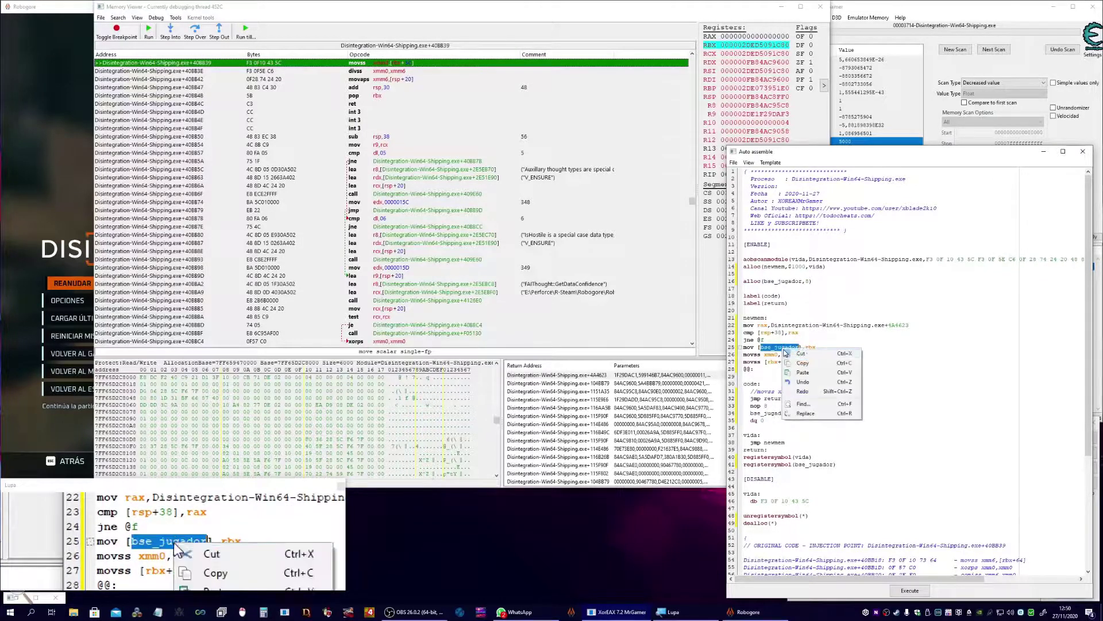
pyautogui.click(803, 364)
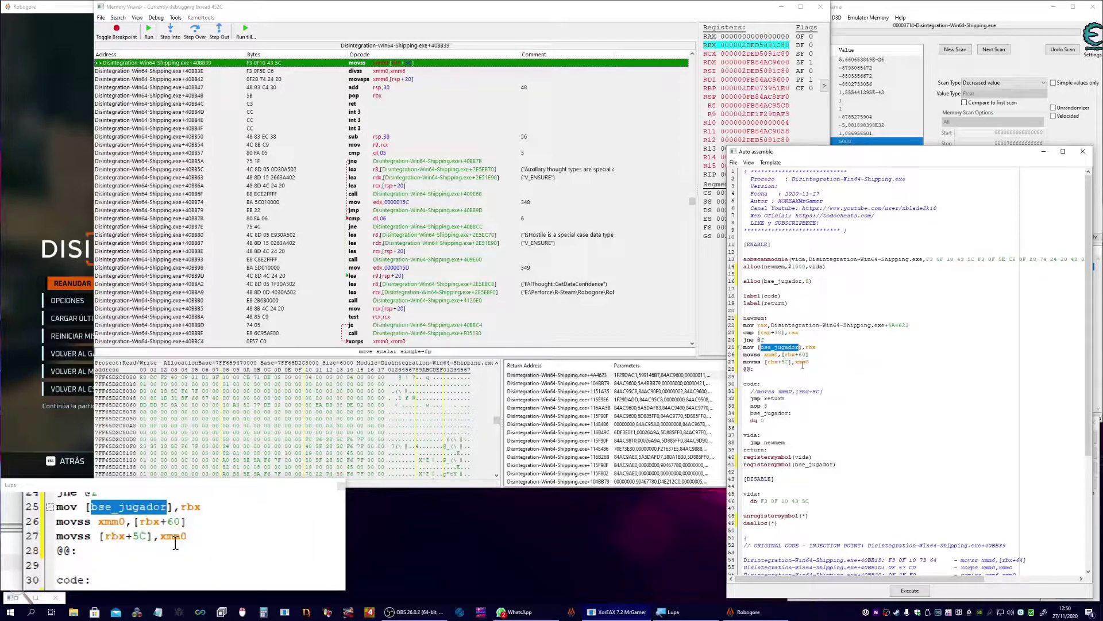
# Step: Save the script to the cheat table, close the script editor and rename its entry VIDA INF TEST
pyautogui.click(733, 164)
pyautogui.click(736, 221)
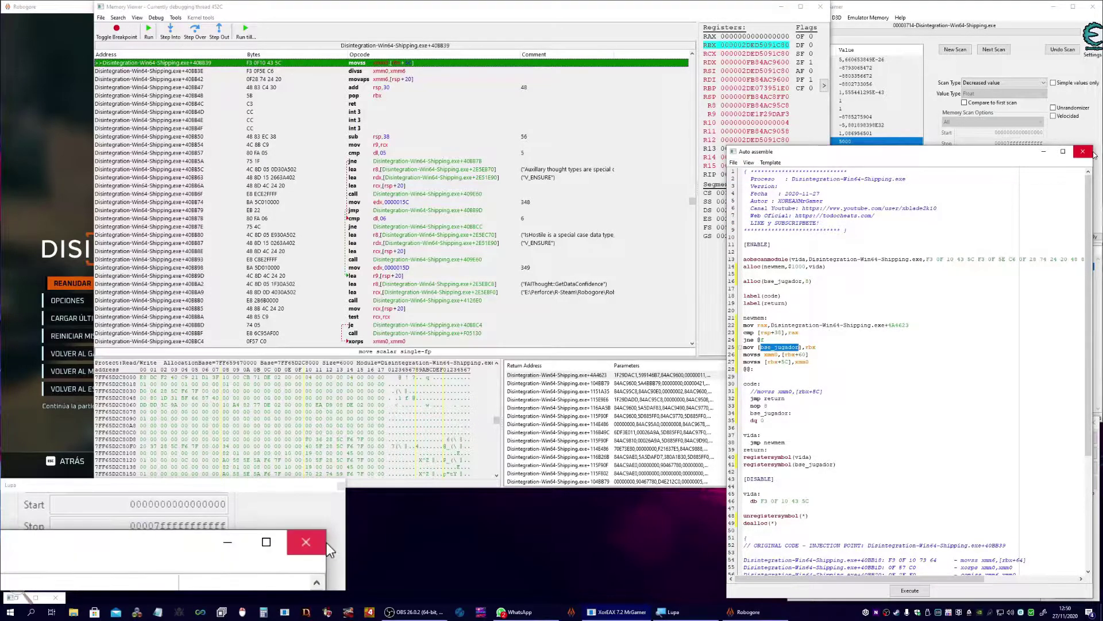
pyautogui.click(1088, 152)
pyautogui.doubleClick(820, 276)
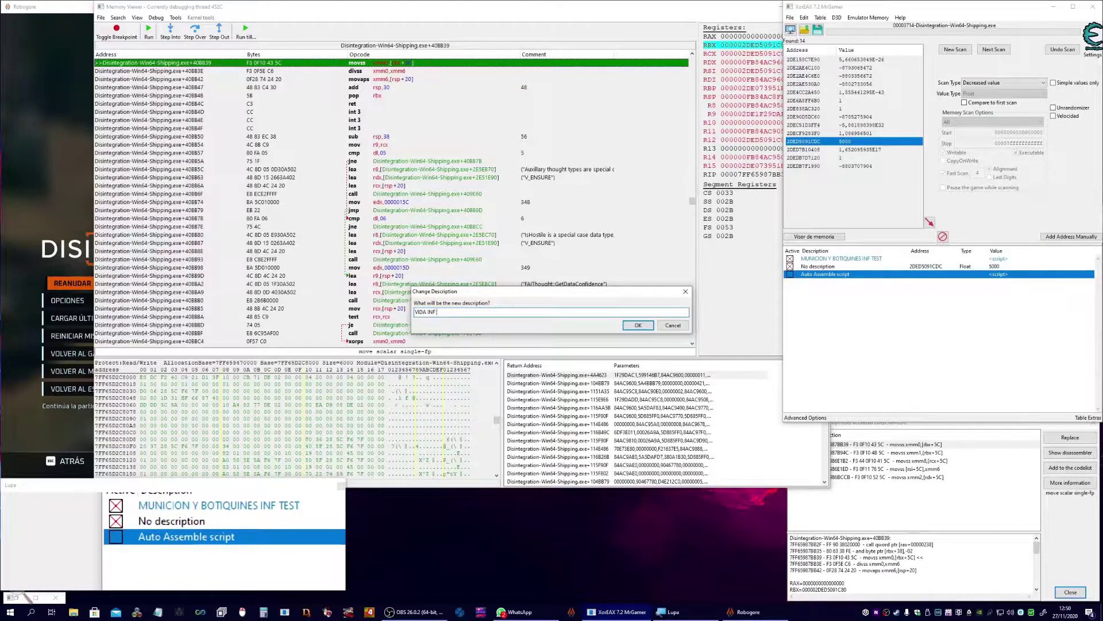
pyautogui.write('VIDA INF TEST')
pyautogui.press('Return')
# Step: Change the colour of the VIDA INF TEST entry to blue
pyautogui.rightClick(822, 276)
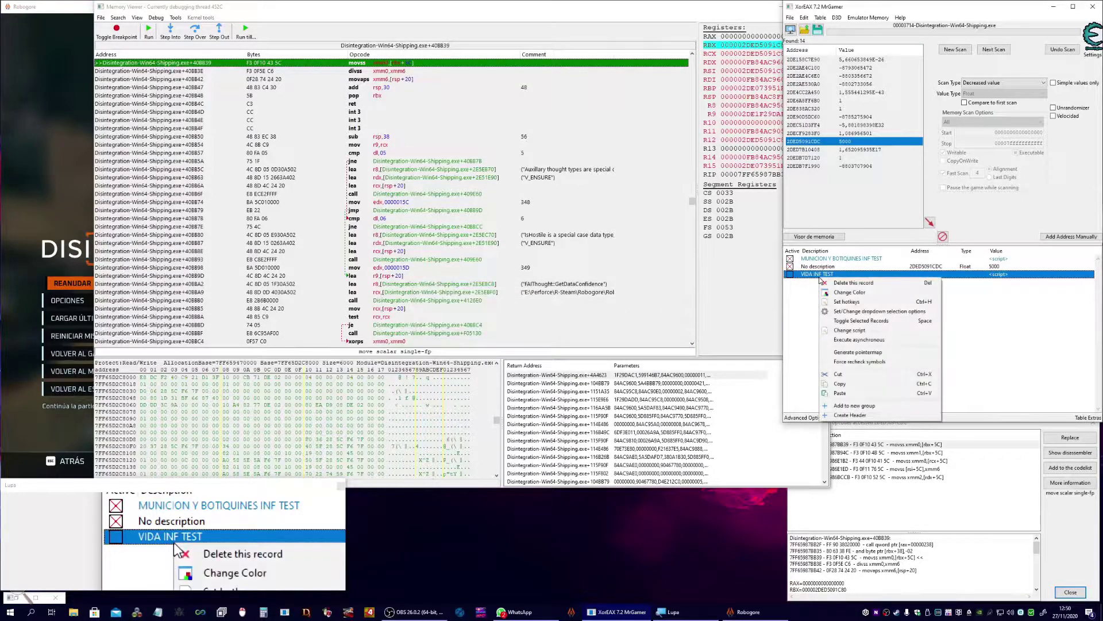
pyautogui.click(843, 293)
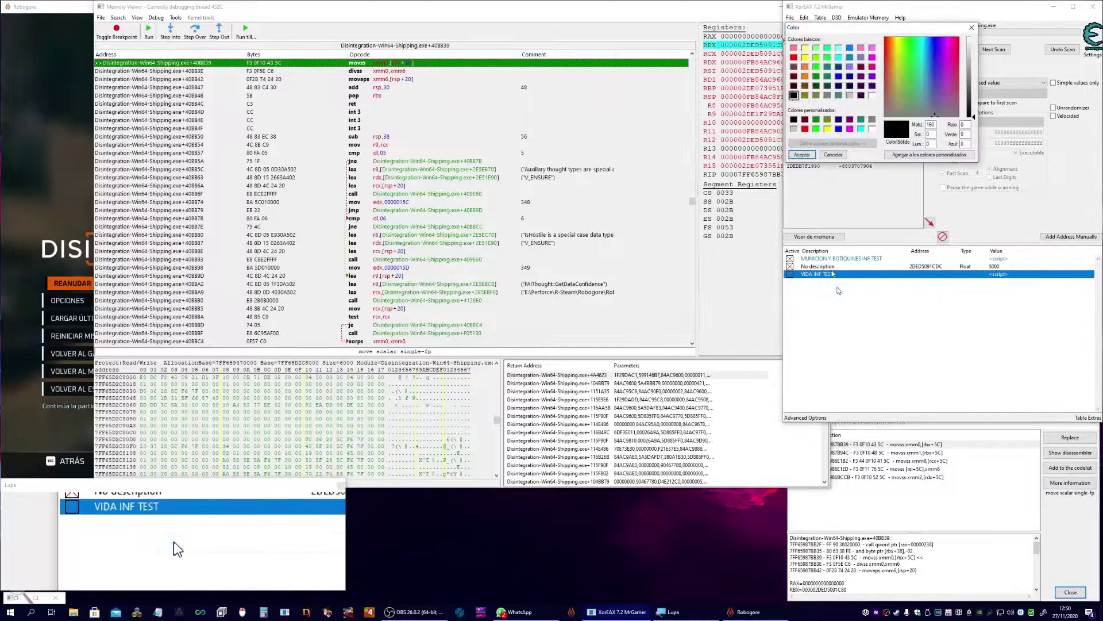
pyautogui.click(850, 57)
pyautogui.click(812, 157)
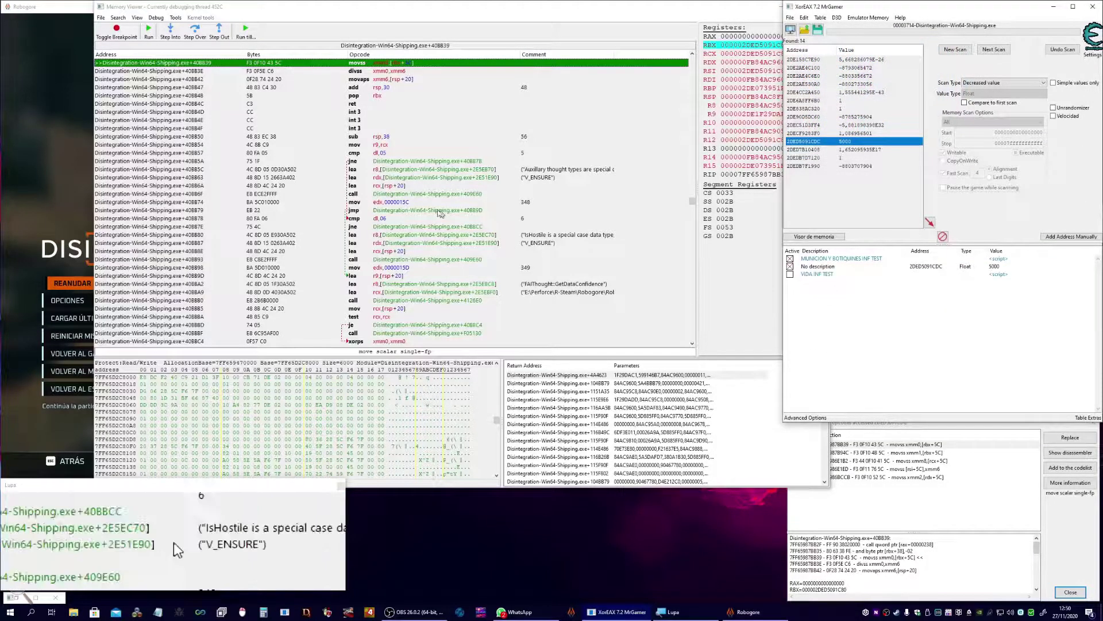
# Step: Resume the debugged game process, close the memory viewer and activate the VIDA INF TEST script
pyautogui.click(148, 31)
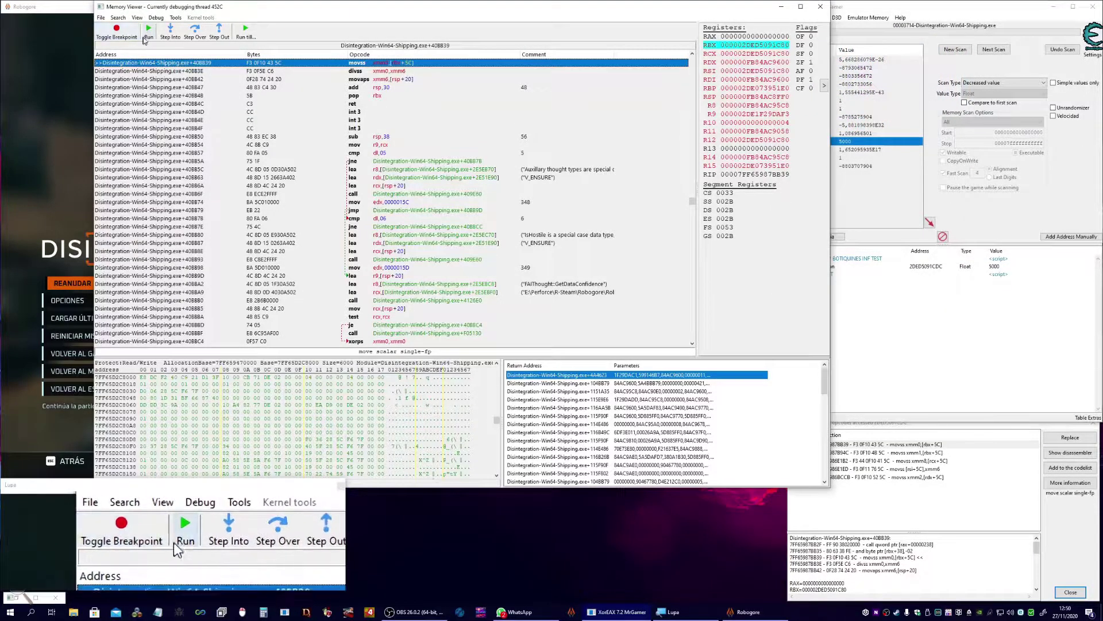
pyautogui.click(823, 12)
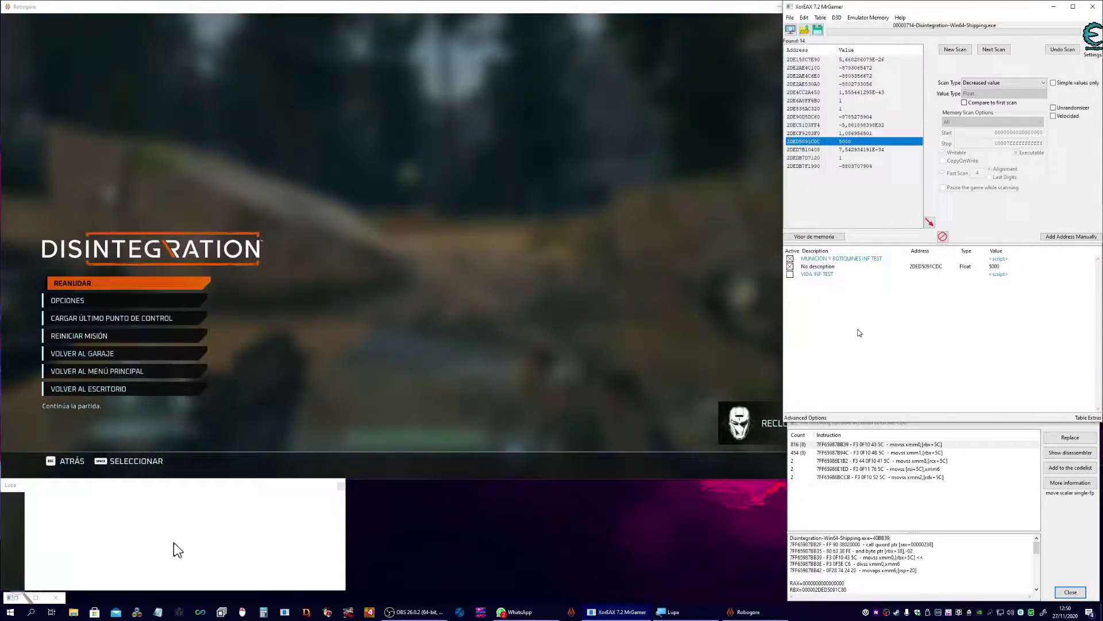
pyautogui.click(790, 276)
# Step: Follow the vida jump to the injected code and compare the bse_jugador pointer with RBX in the first instruction's extra info
pyautogui.click(815, 236)
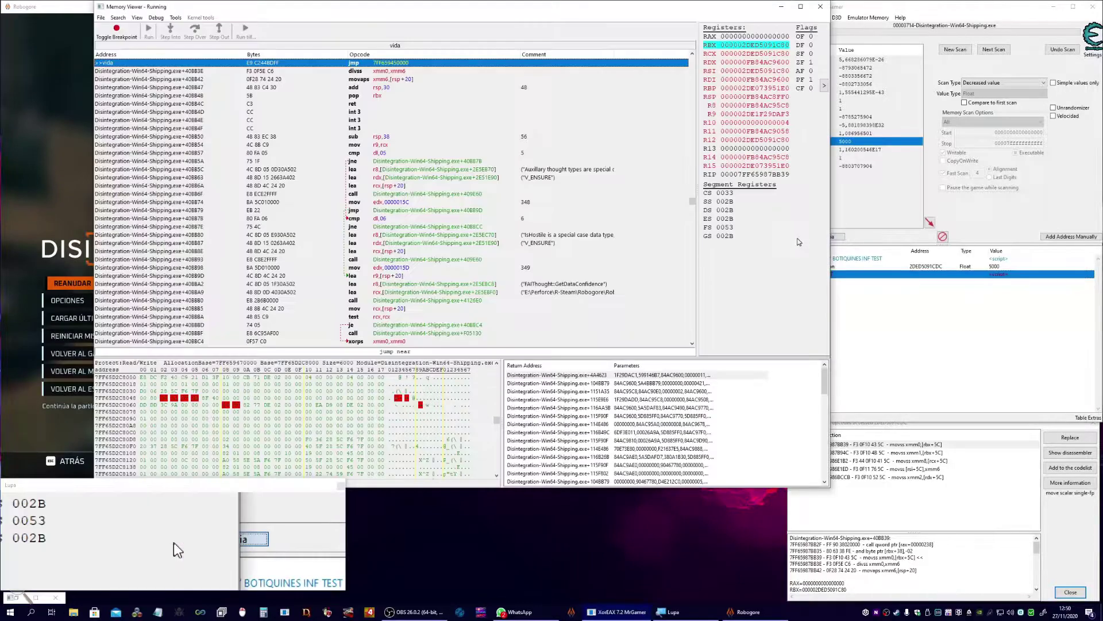
pyautogui.rightClick(383, 62)
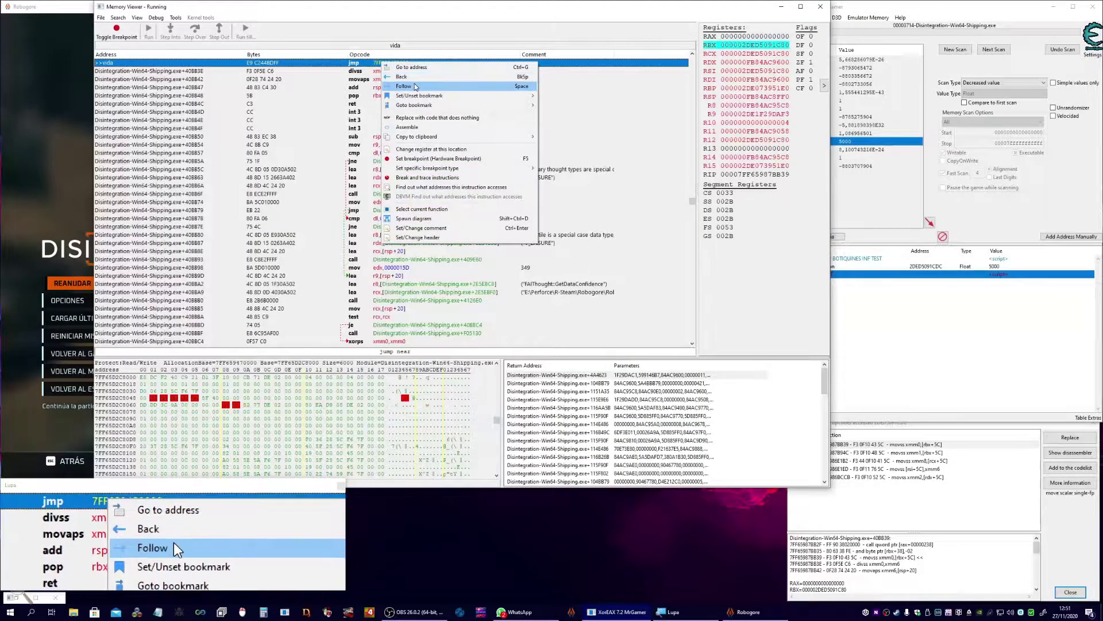
pyautogui.click(404, 86)
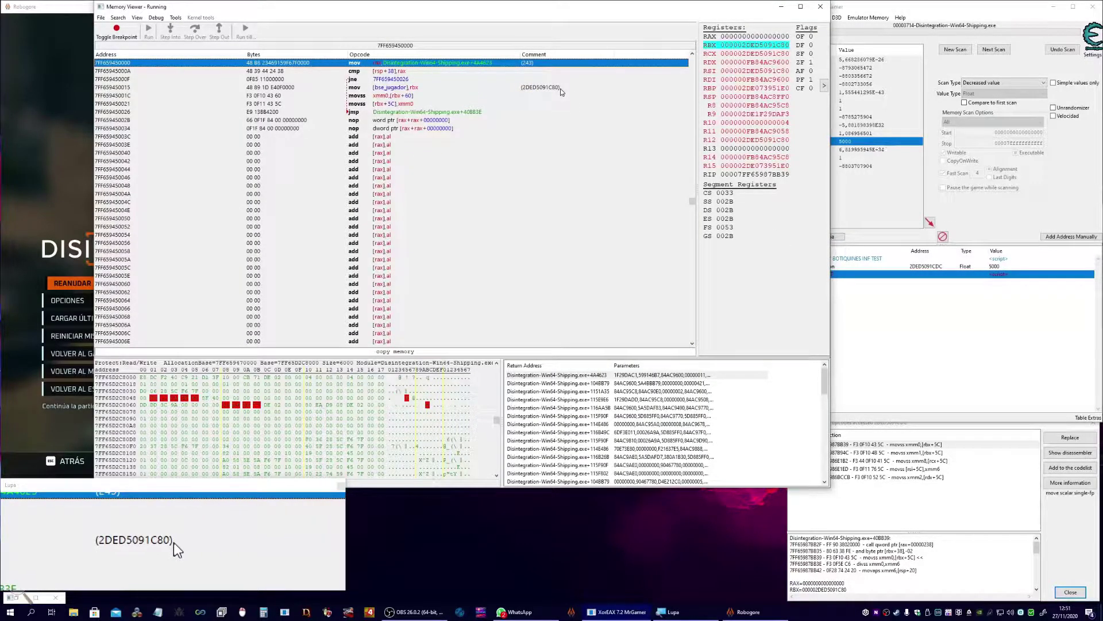
pyautogui.click(1070, 482)
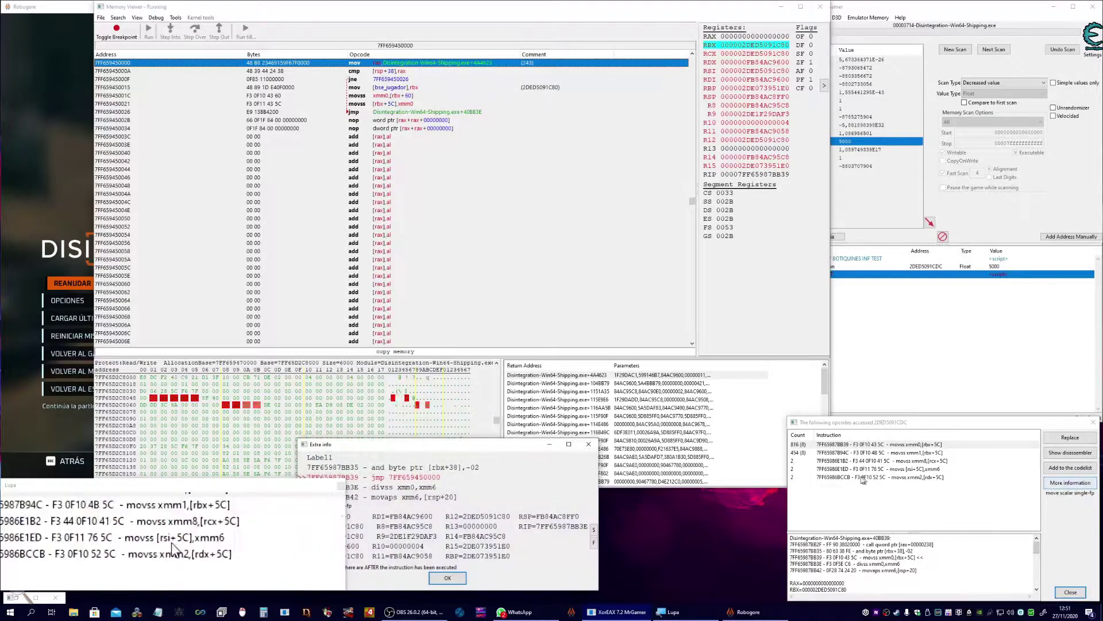
pyautogui.moveTo(473, 449); pyautogui.dragTo(618, 430)
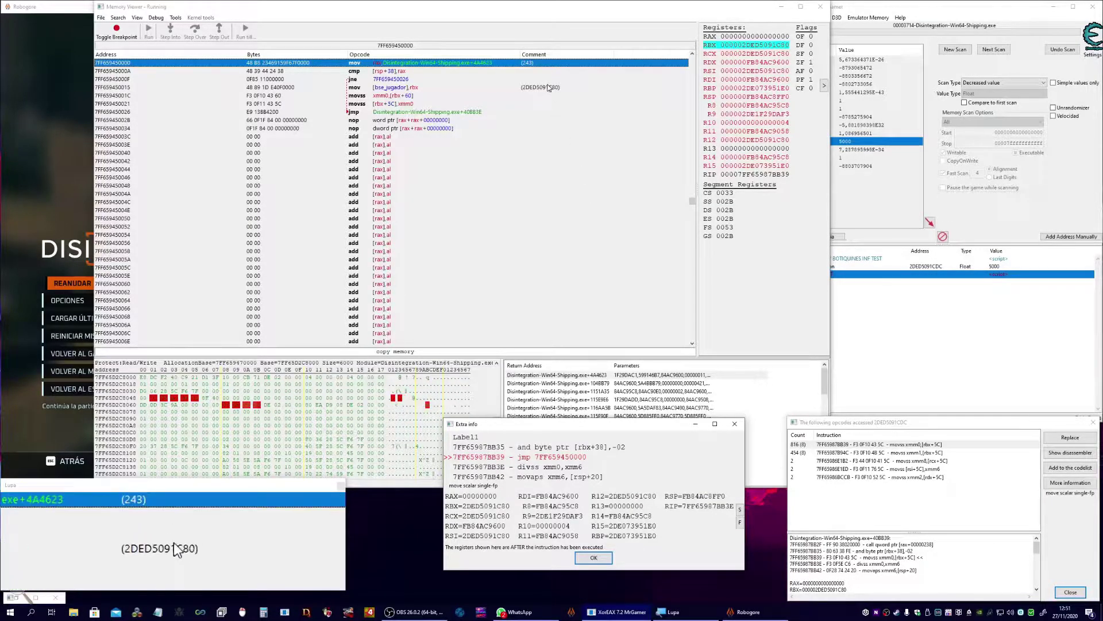
pyautogui.click(596, 560)
# Step: Manually add the address bse_jugador with the description bse_jugador, type 8 Bytes, shown as hexadecimal
pyautogui.click(1070, 236)
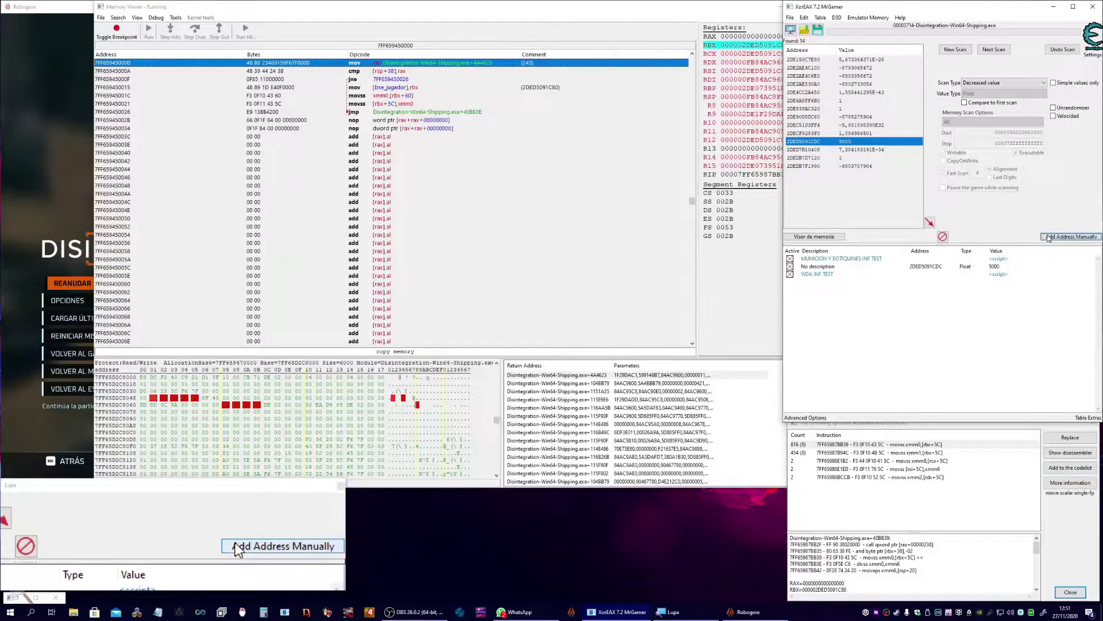
pyautogui.write('bse_jugador')
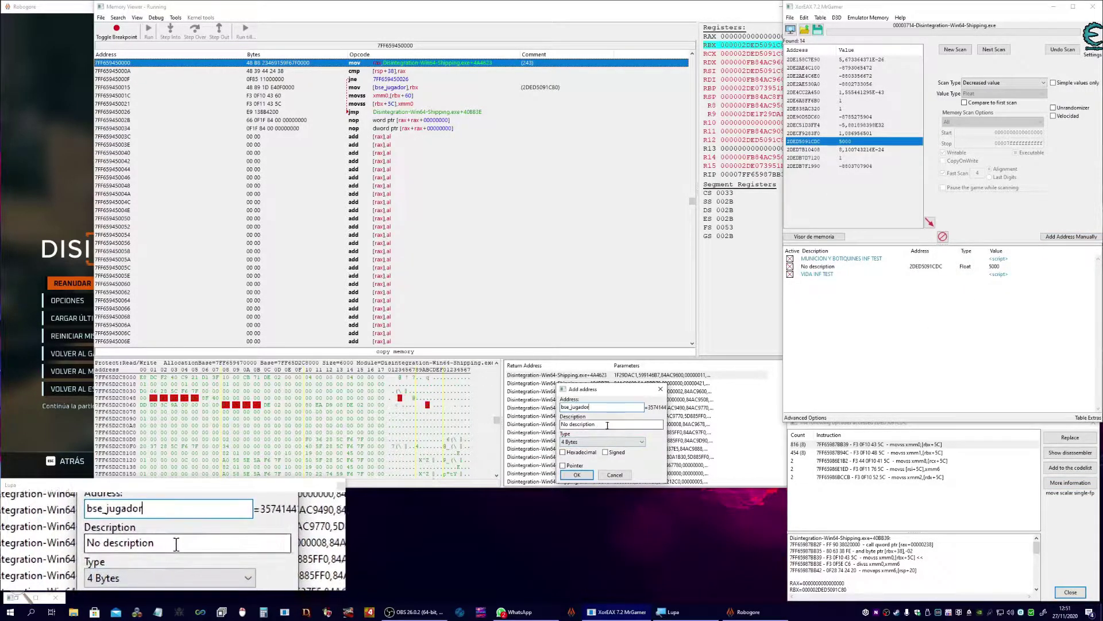
pyautogui.click(561, 428)
pyautogui.write('bse_jugador')
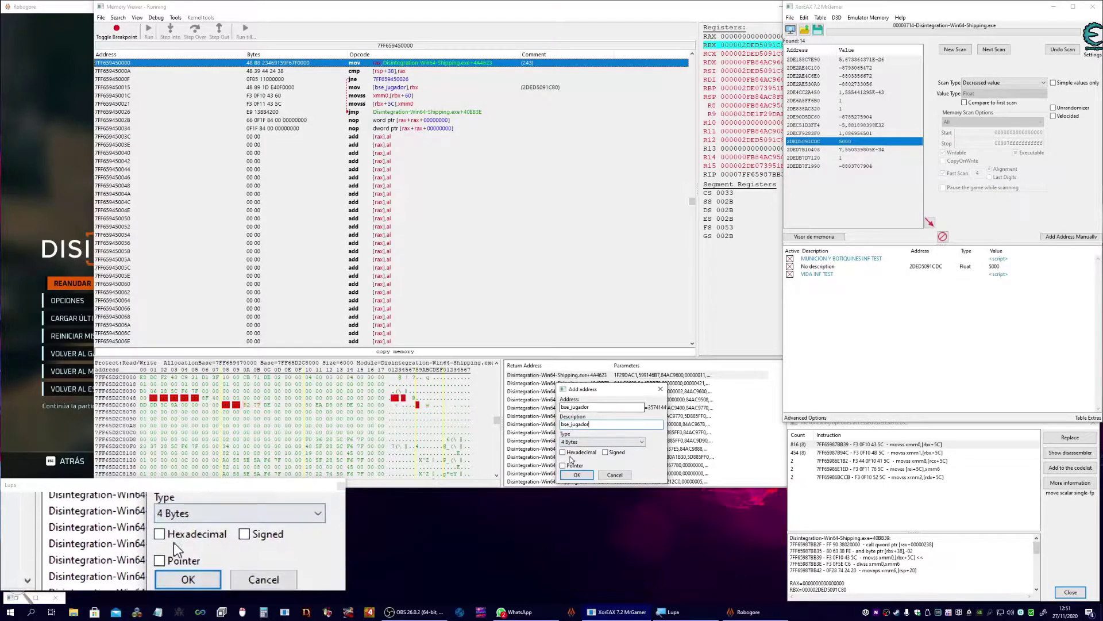
pyautogui.click(584, 477)
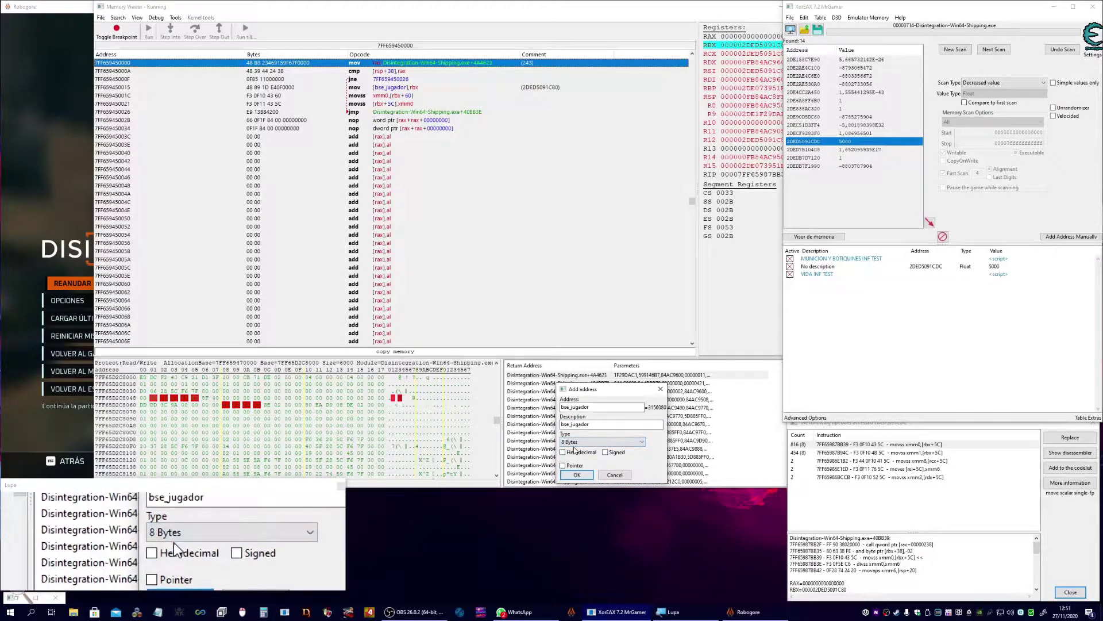
pyautogui.click(581, 477)
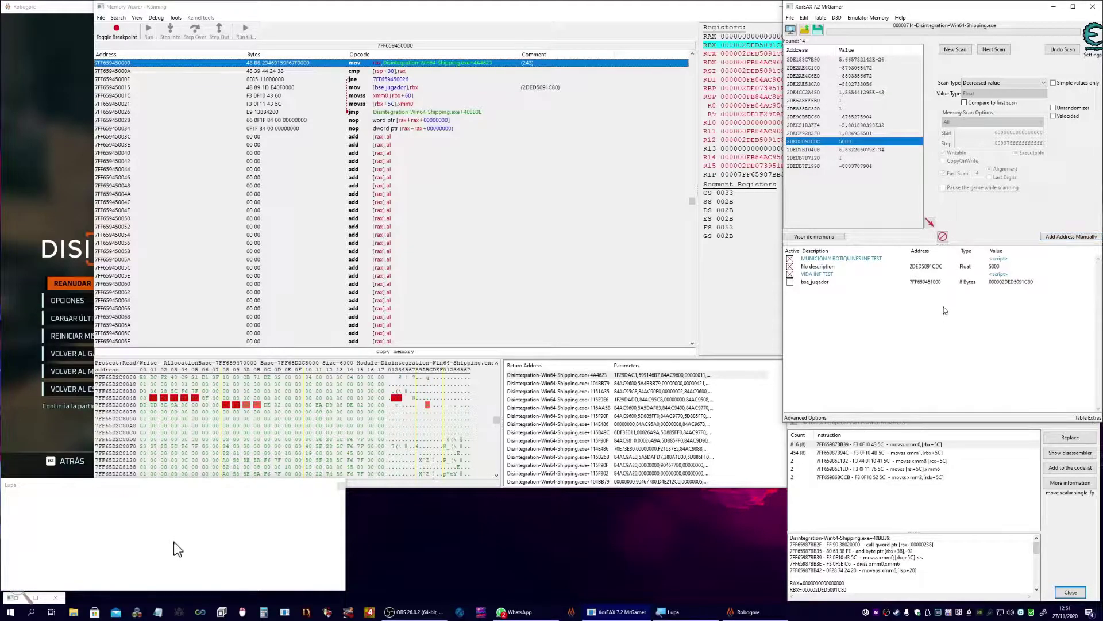
# Step: Change the colour of the bse_jugador entry to orange
pyautogui.rightClick(936, 283)
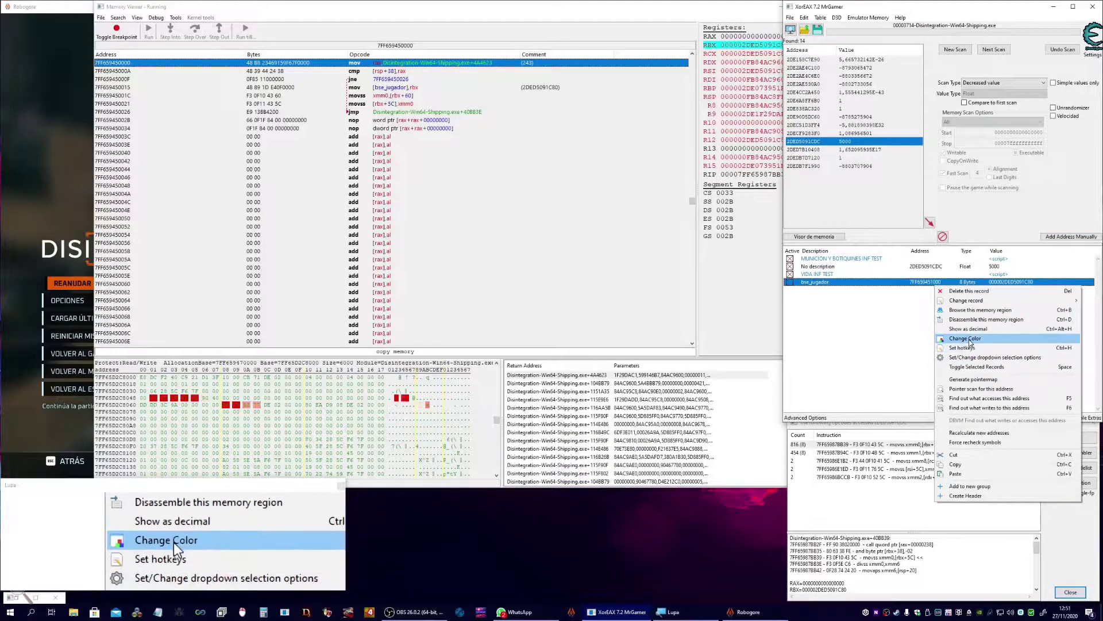
pyautogui.click(970, 339)
pyautogui.click(805, 76)
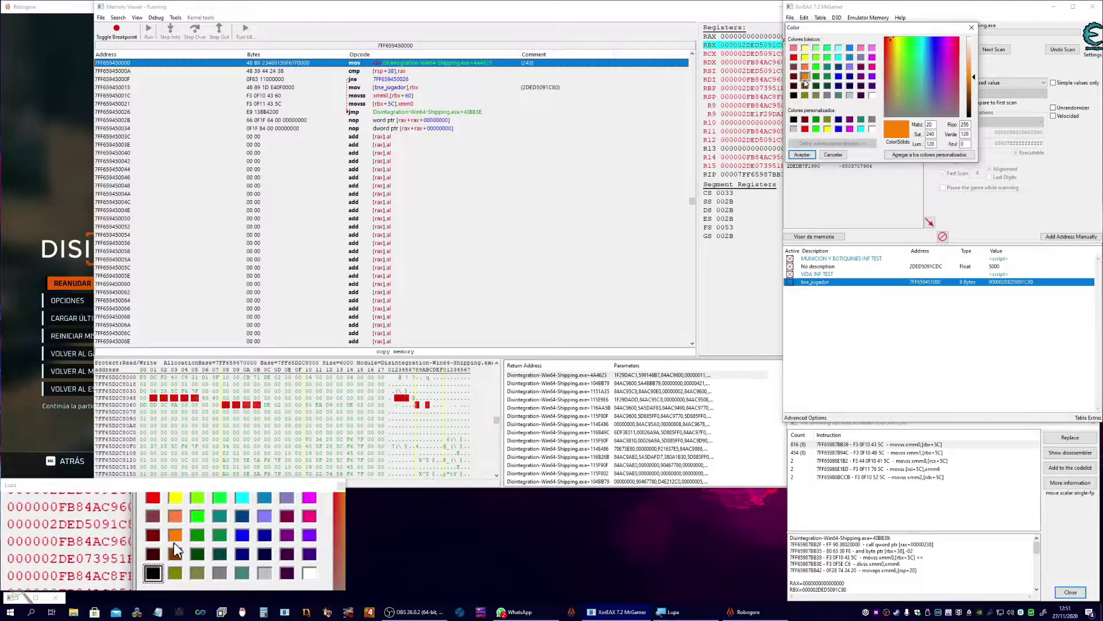
pyautogui.click(803, 156)
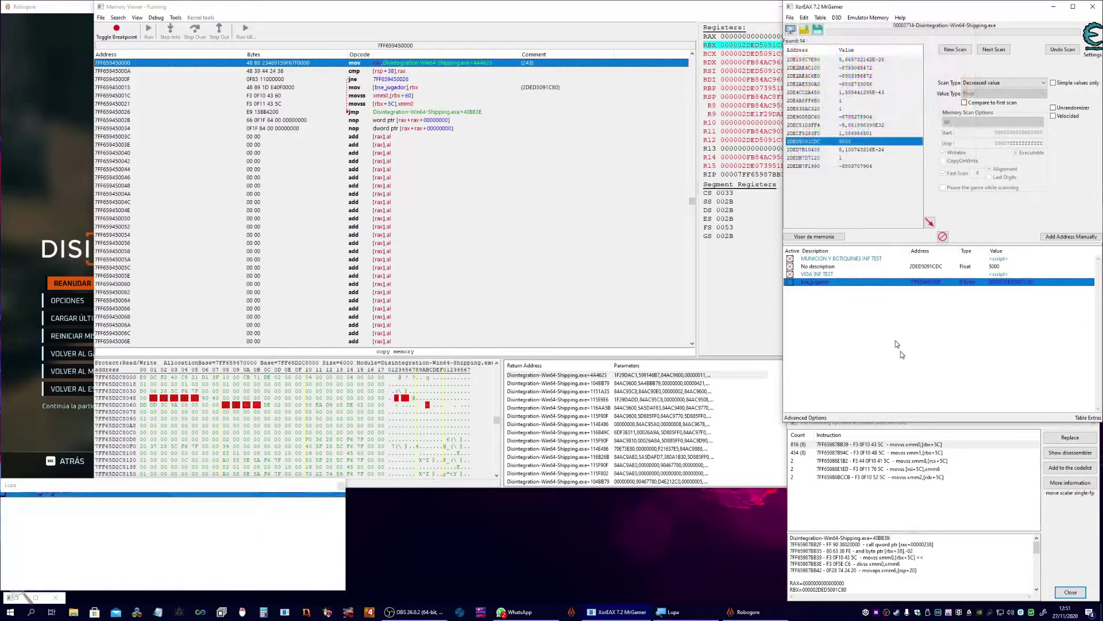
# Step: Clear the scan results for a new scan and save the cheat table as Disintegration-Win64-Shipping_youtube.CT
pyautogui.click(960, 50)
pyautogui.click(818, 30)
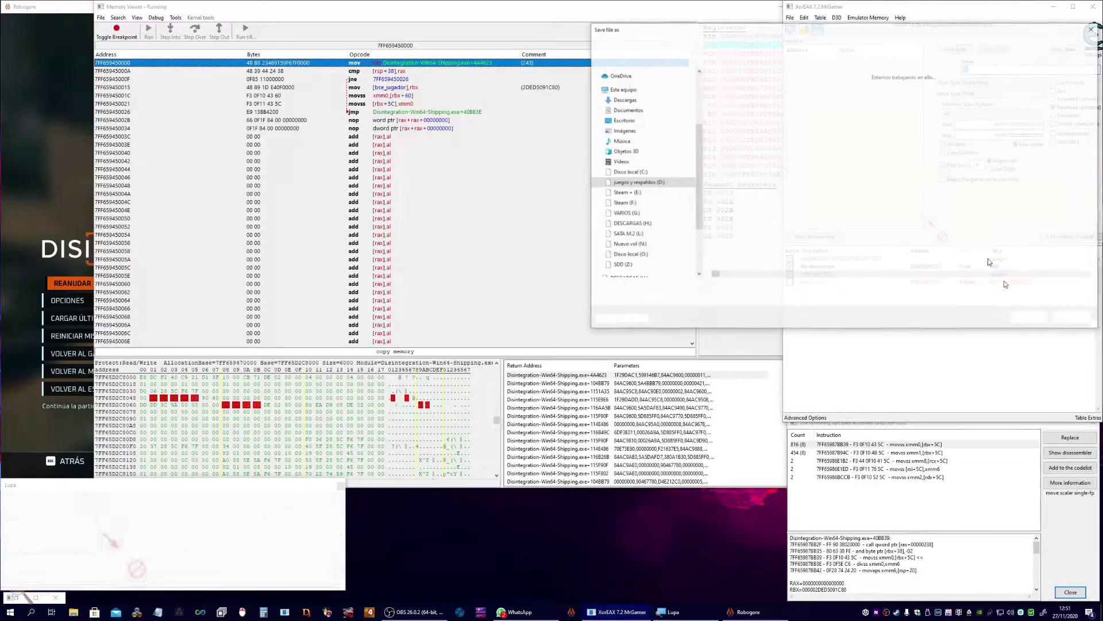
pyautogui.click(1024, 319)
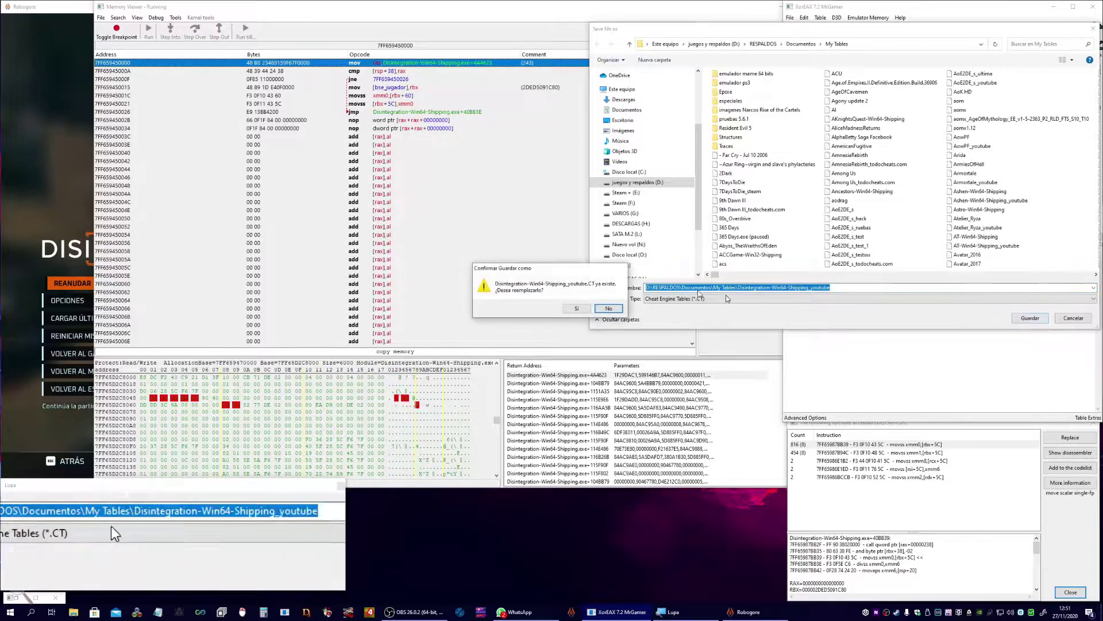
pyautogui.click(603, 305)
pyautogui.click(648, 329)
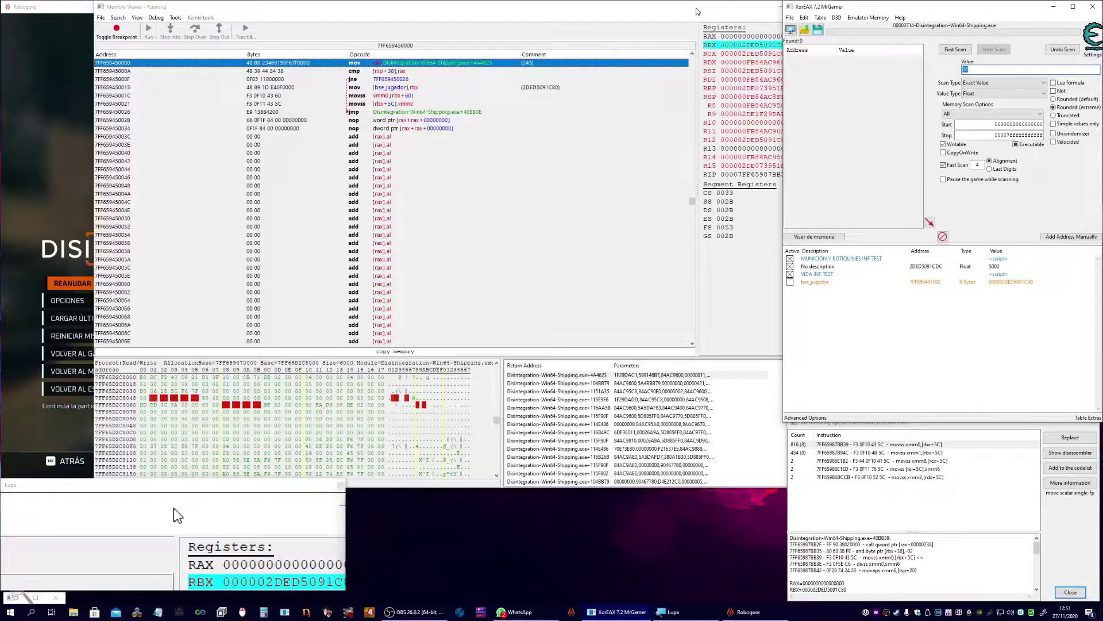
# Step: Find out what addresses the injected movss [rbx+5C],xmm0 instruction accesses
pyautogui.click(697, 11)
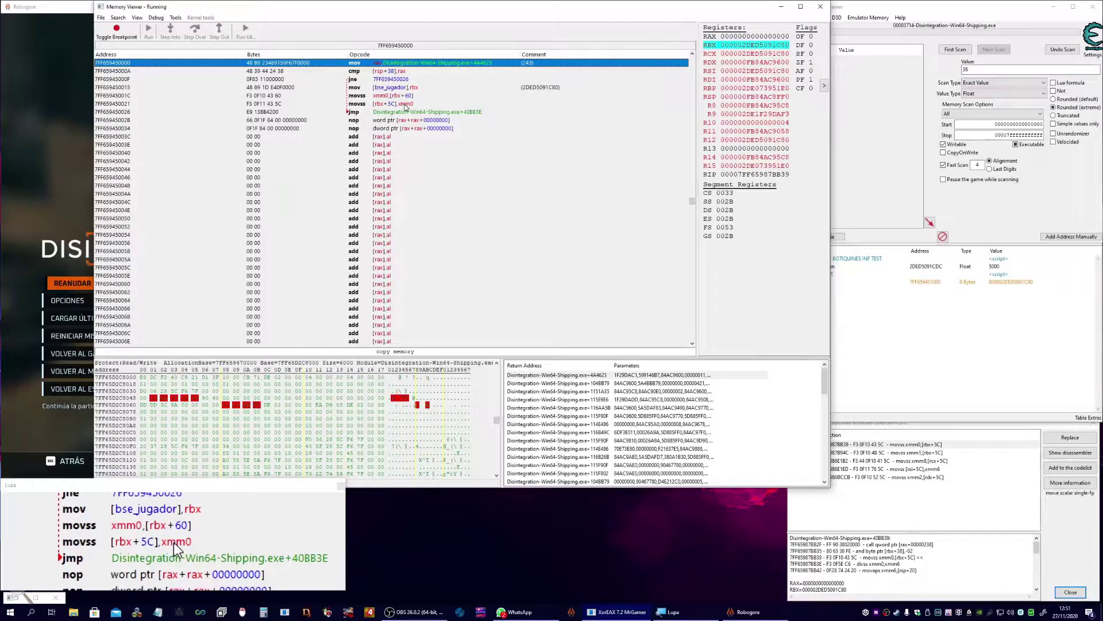
pyautogui.rightClick(405, 103)
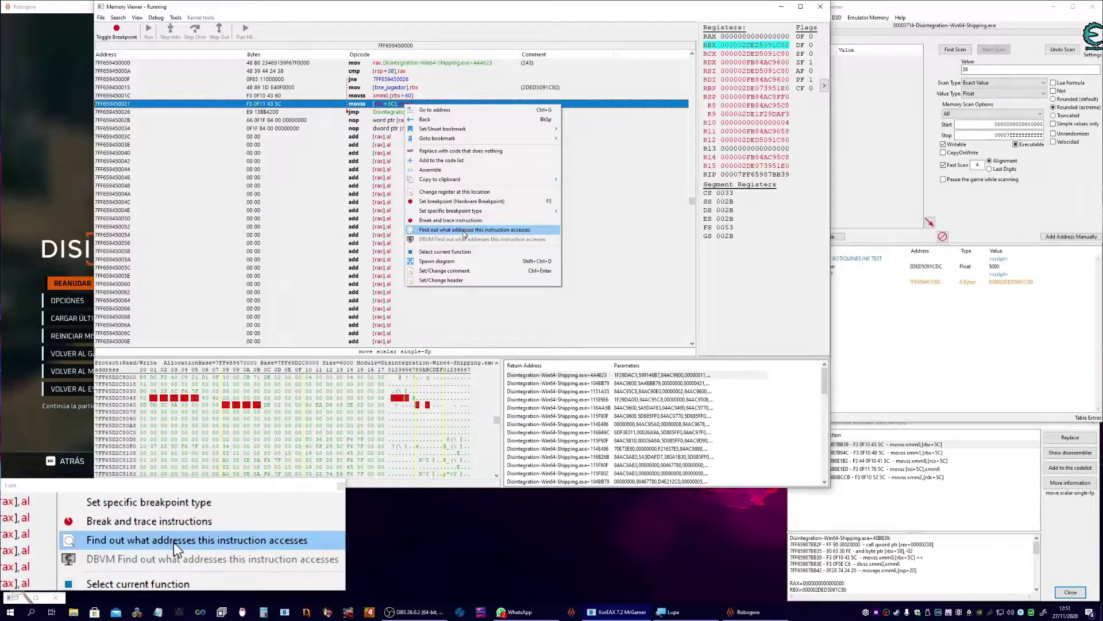
pyautogui.click(465, 229)
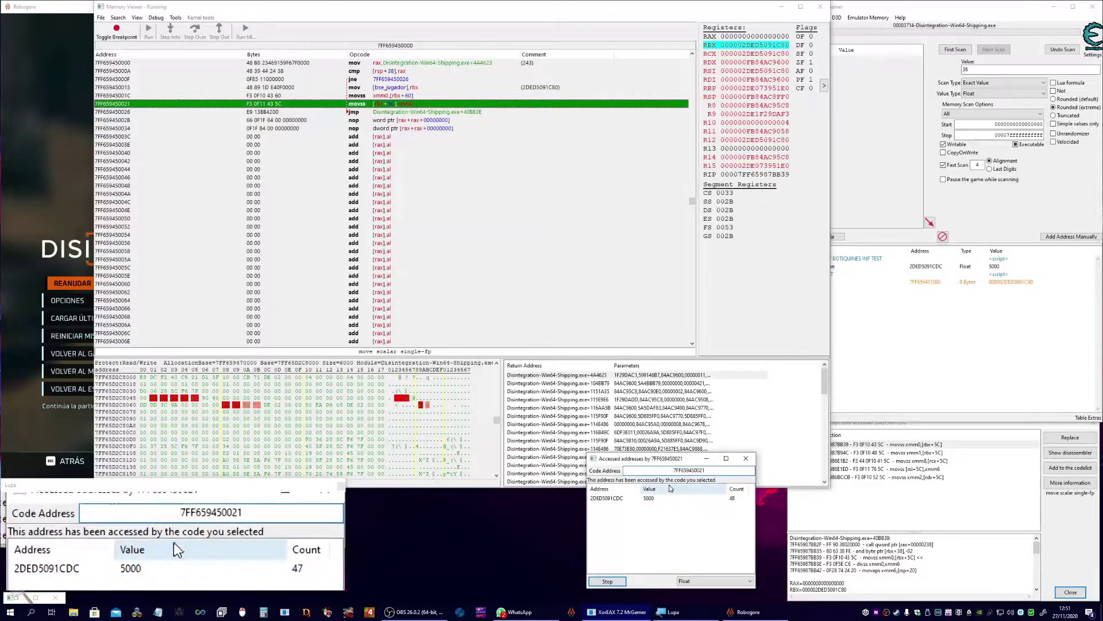
pyautogui.moveTo(662, 454); pyautogui.dragTo(625, 457)
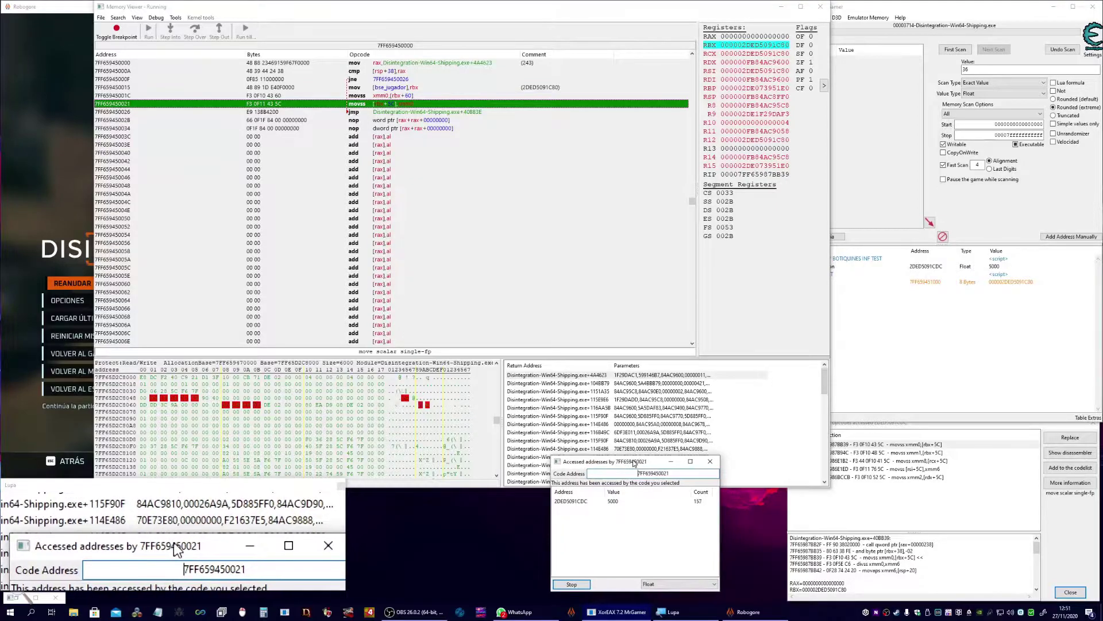
# Step: Resume the game and move around under enemy fire while accesses are recorded, pause it, and close the accessed-addresses list
pyautogui.click(13, 419)
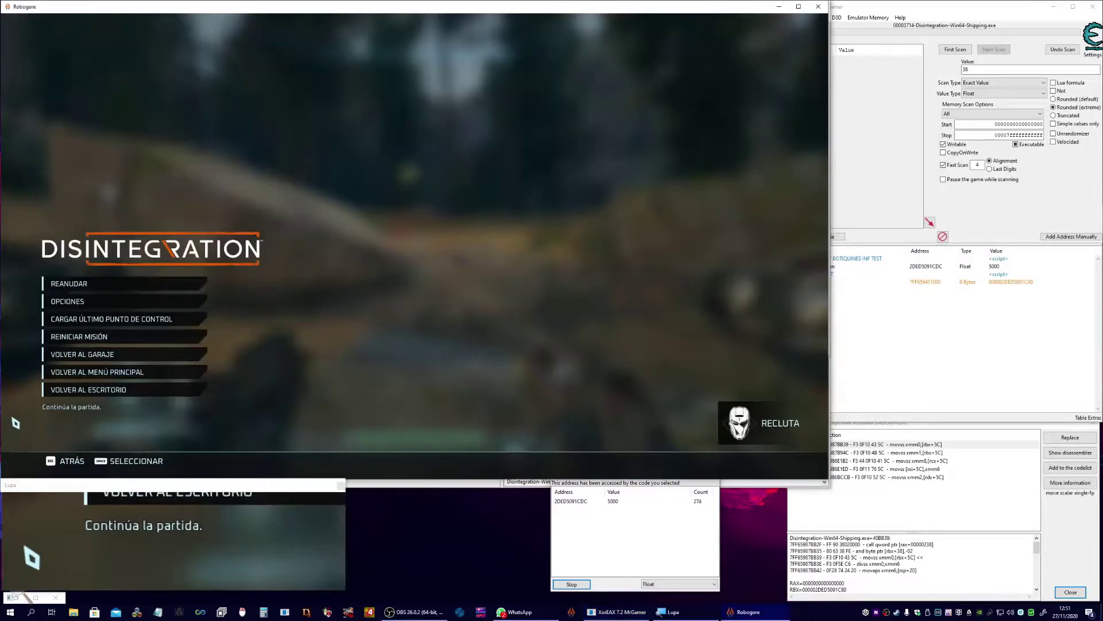
pyautogui.press('Escape')
pyautogui.press('d')
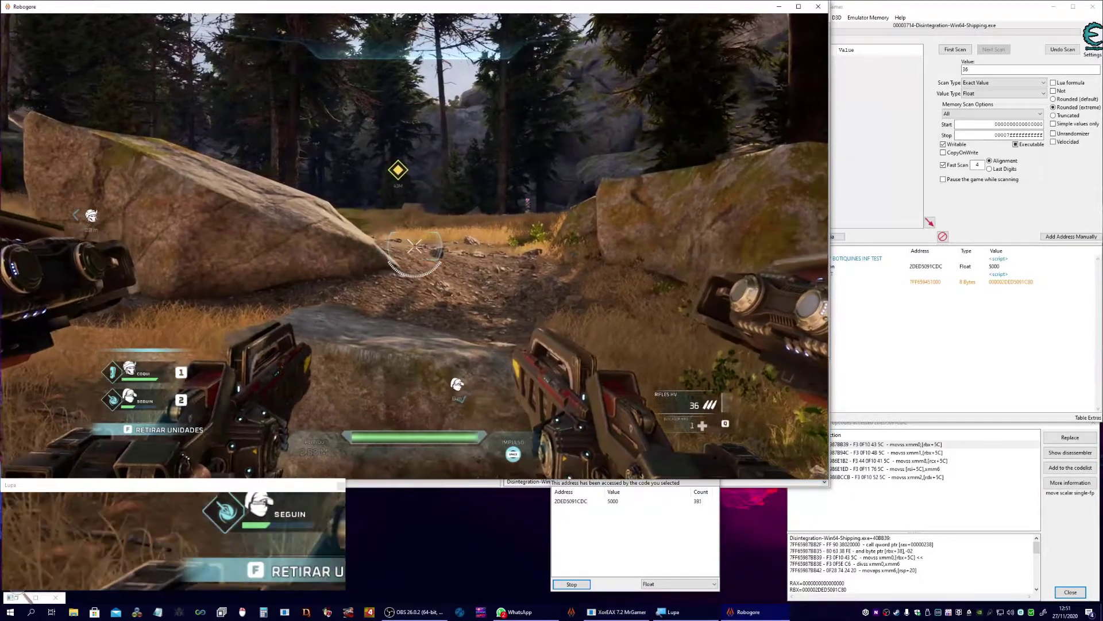
pyautogui.press('a')
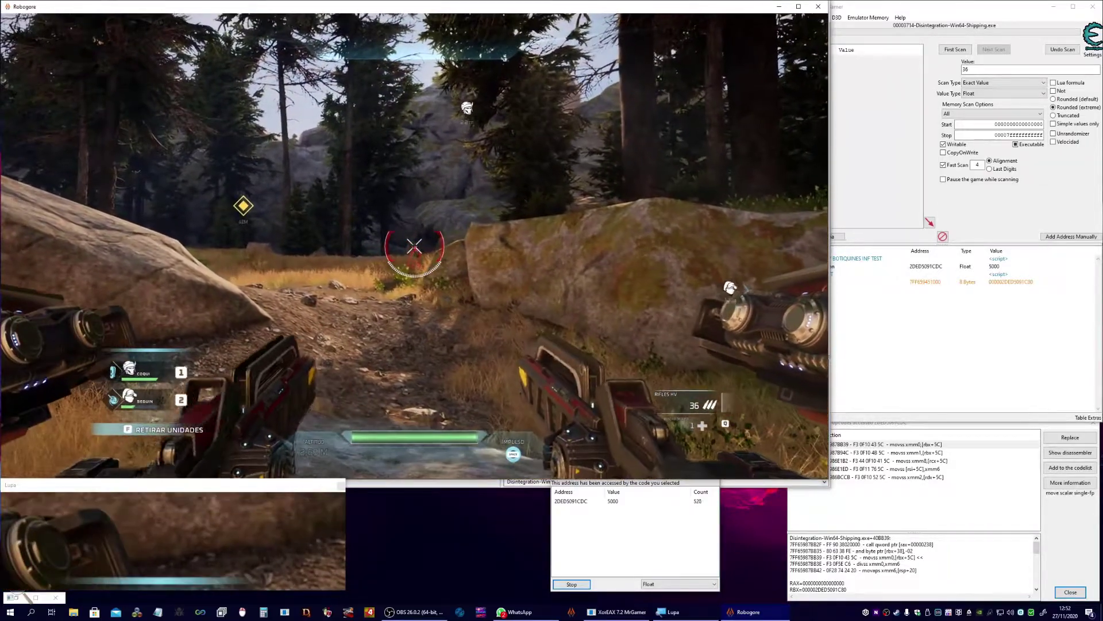
pyautogui.click(414, 247)
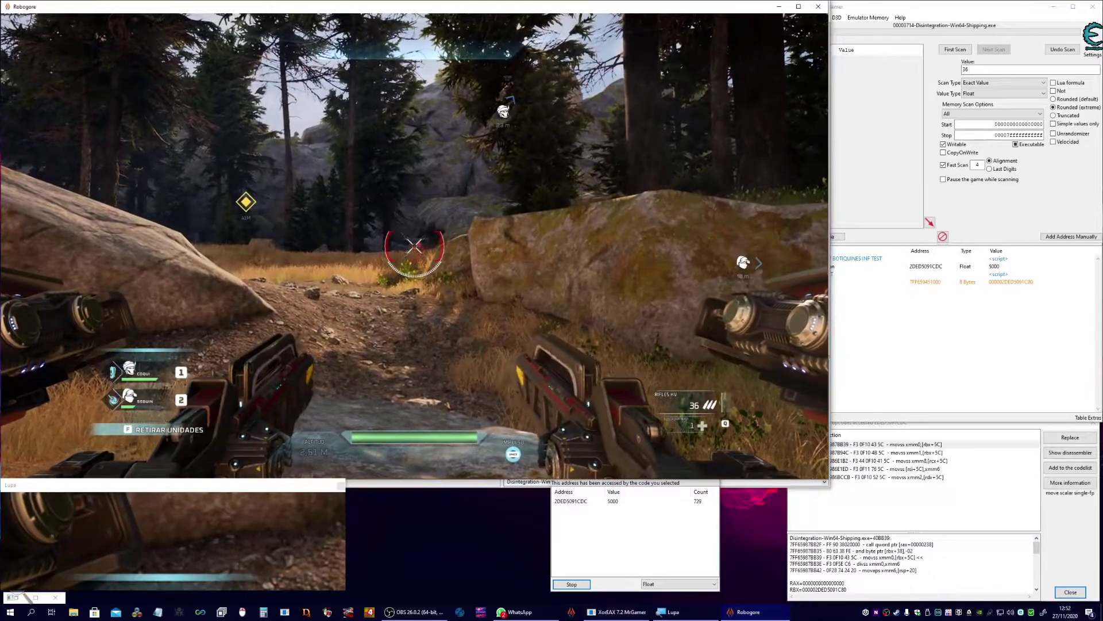
pyautogui.click(415, 246)
pyautogui.press('w')
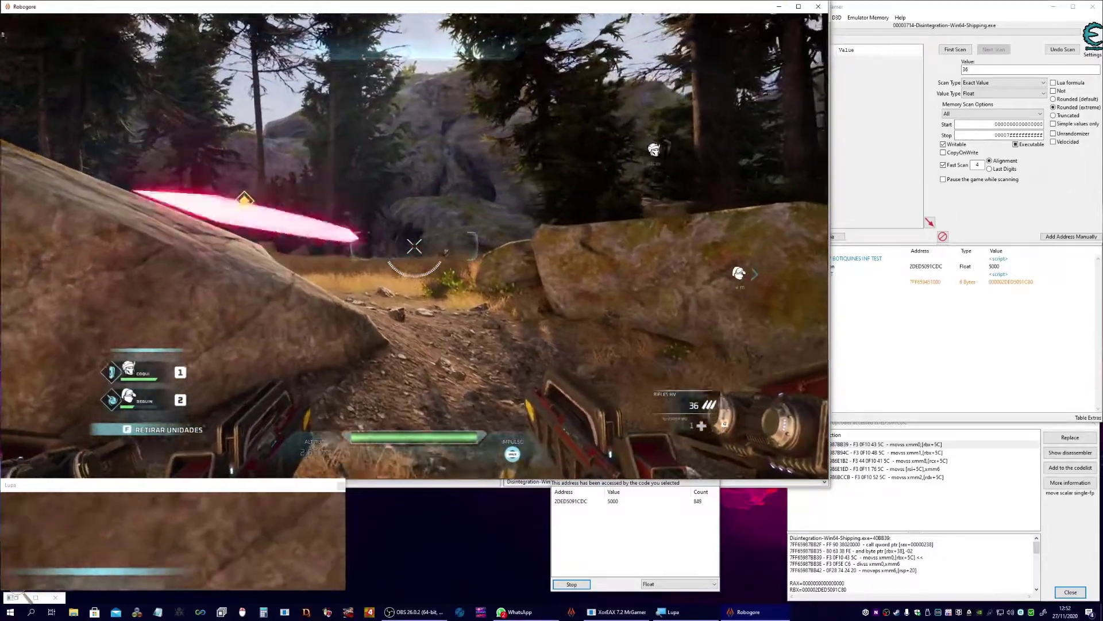
pyautogui.press('s')
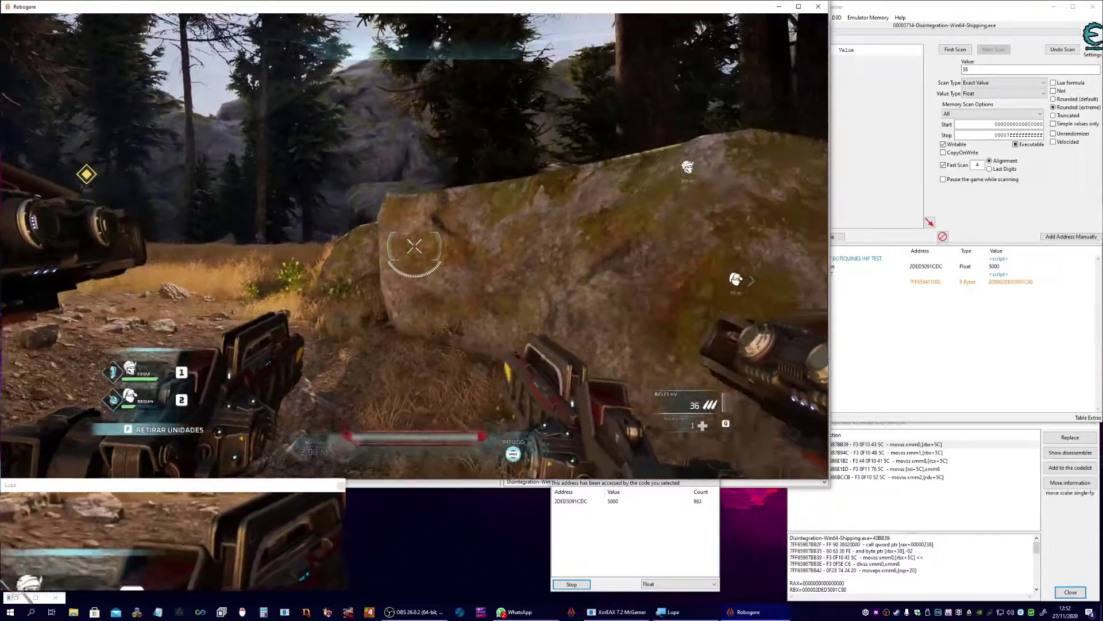
pyautogui.press('s')
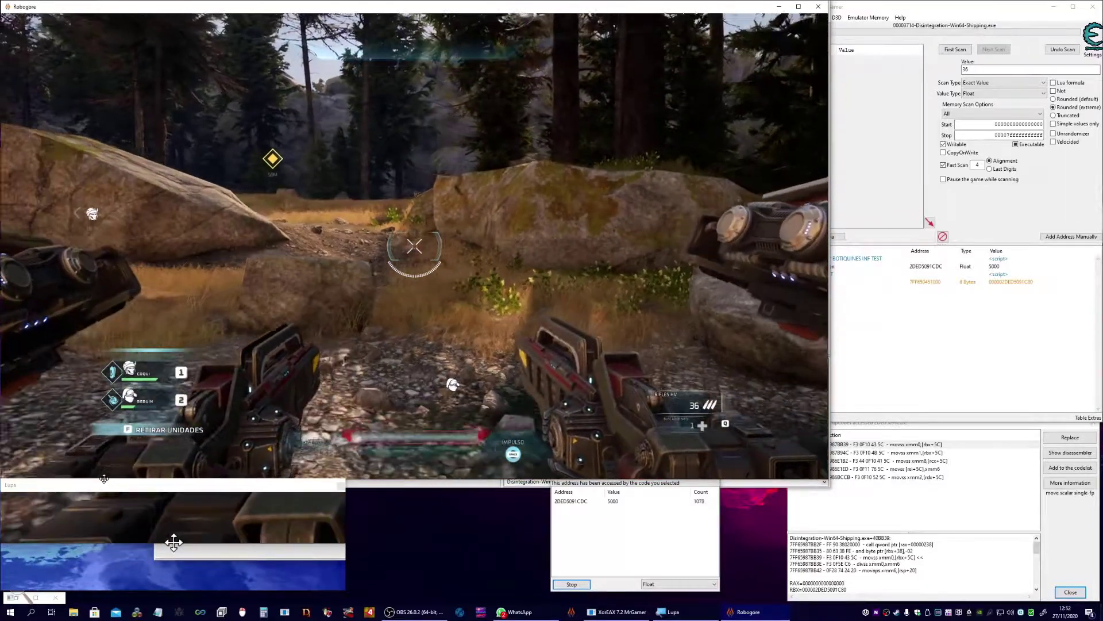
pyautogui.press('Escape')
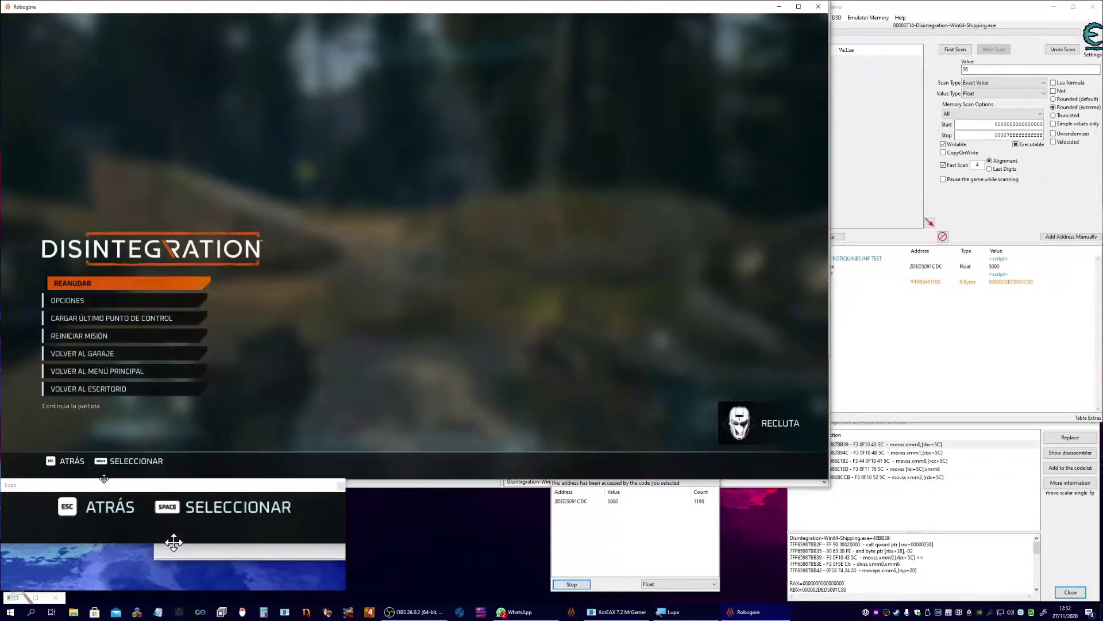
pyautogui.hotkey('alt', 'Tab')
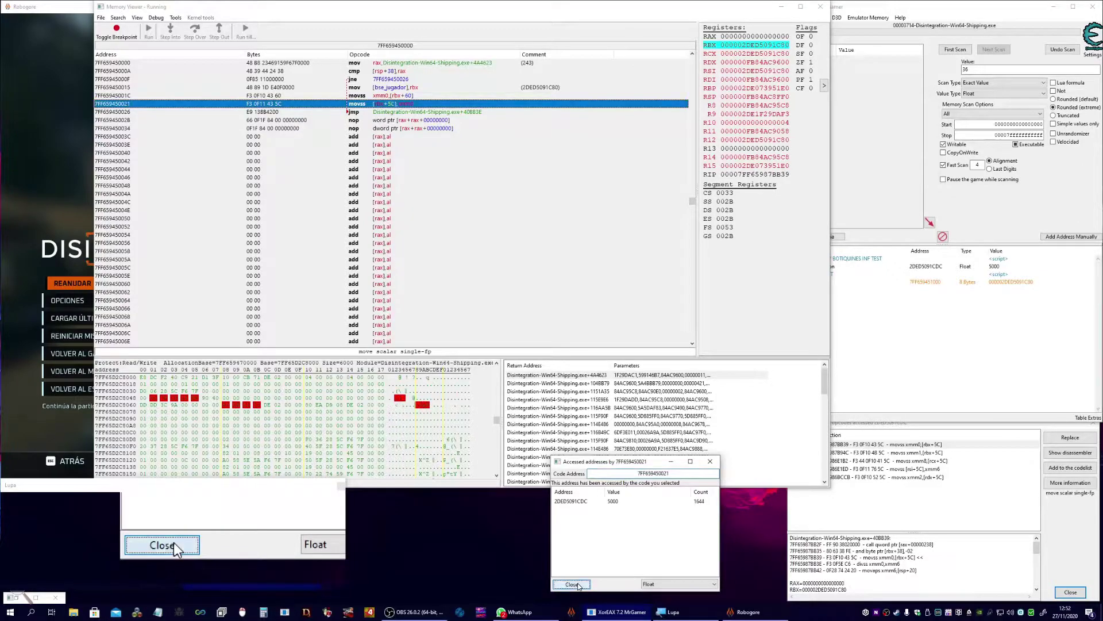
pyautogui.click(578, 584)
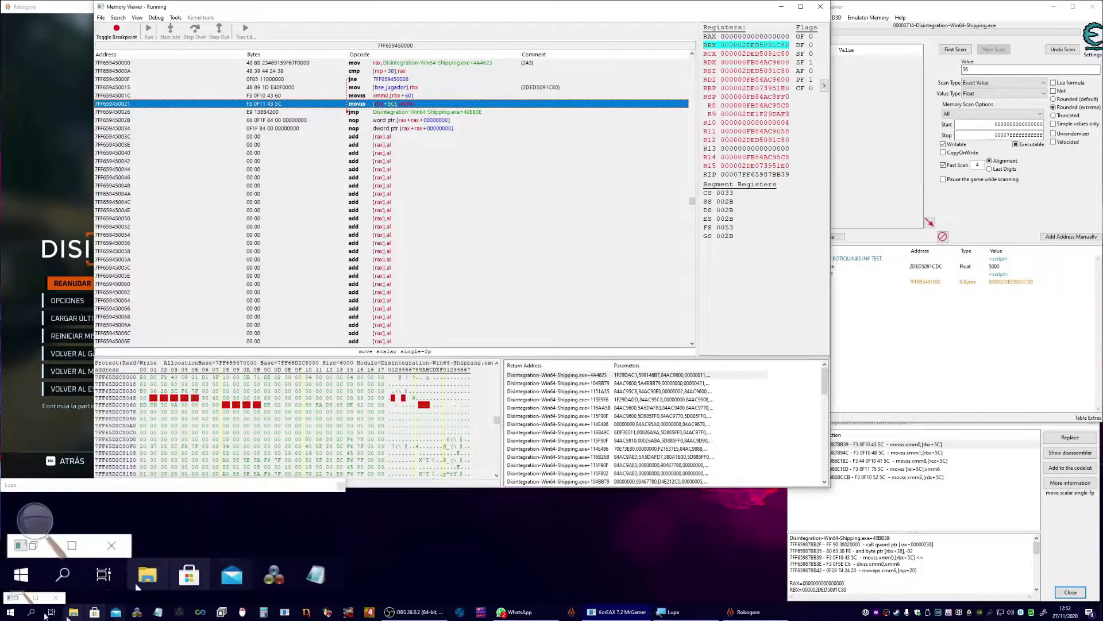
# Step: Examine the health float at offset 005C across the grupo structure's ally and enemy columns, and put the dissection window away
pyautogui.click(11, 599)
pyautogui.click(19, 599)
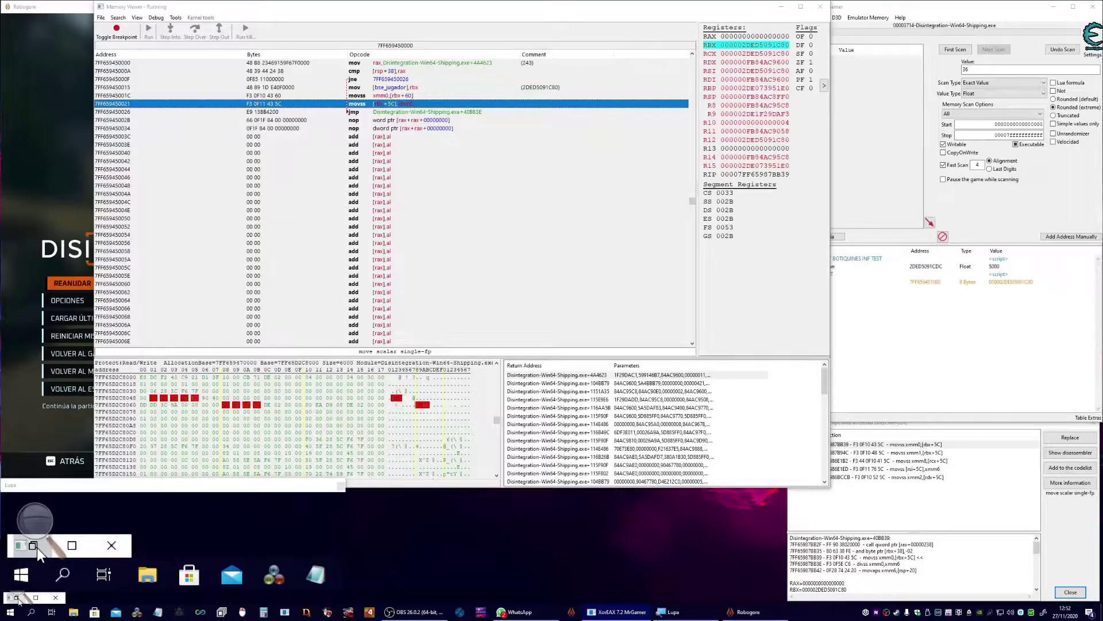
pyautogui.click(19, 599)
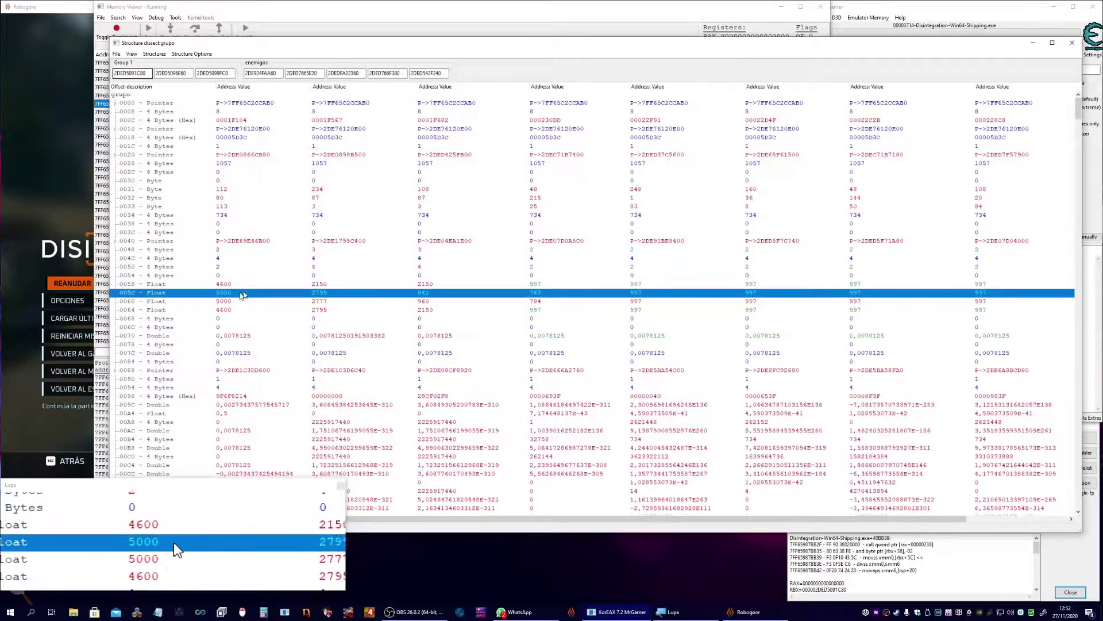
pyautogui.click(1033, 42)
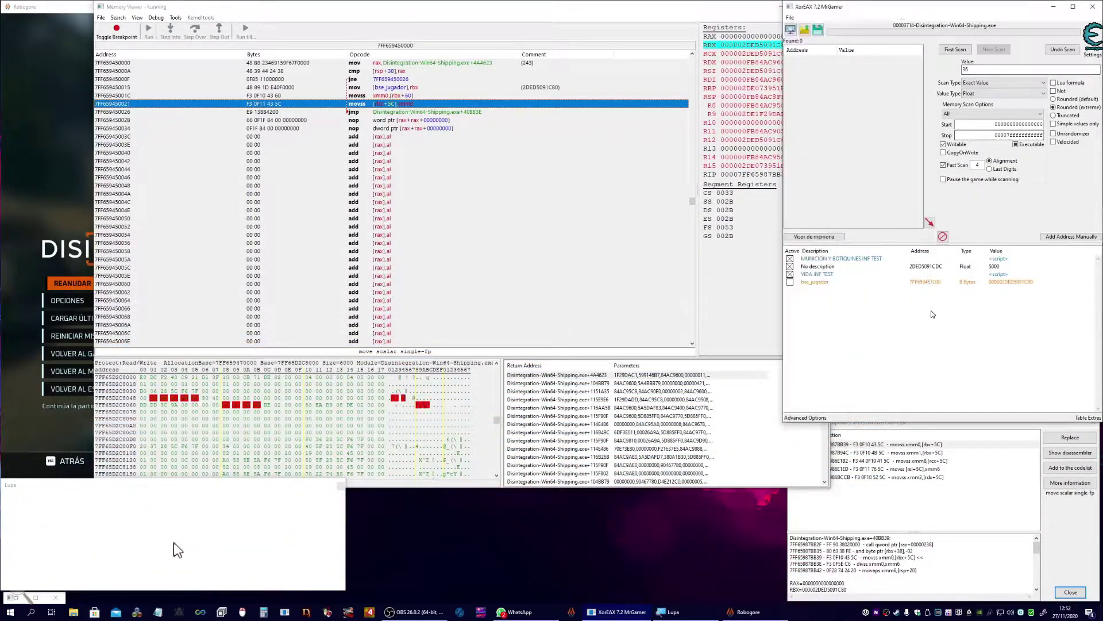
# Step: Disable VIDA INF TEST, restore movss xmm0,[rbx+5C] in the script's code section, and enable the script again
pyautogui.click(791, 274)
pyautogui.rightClick(807, 275)
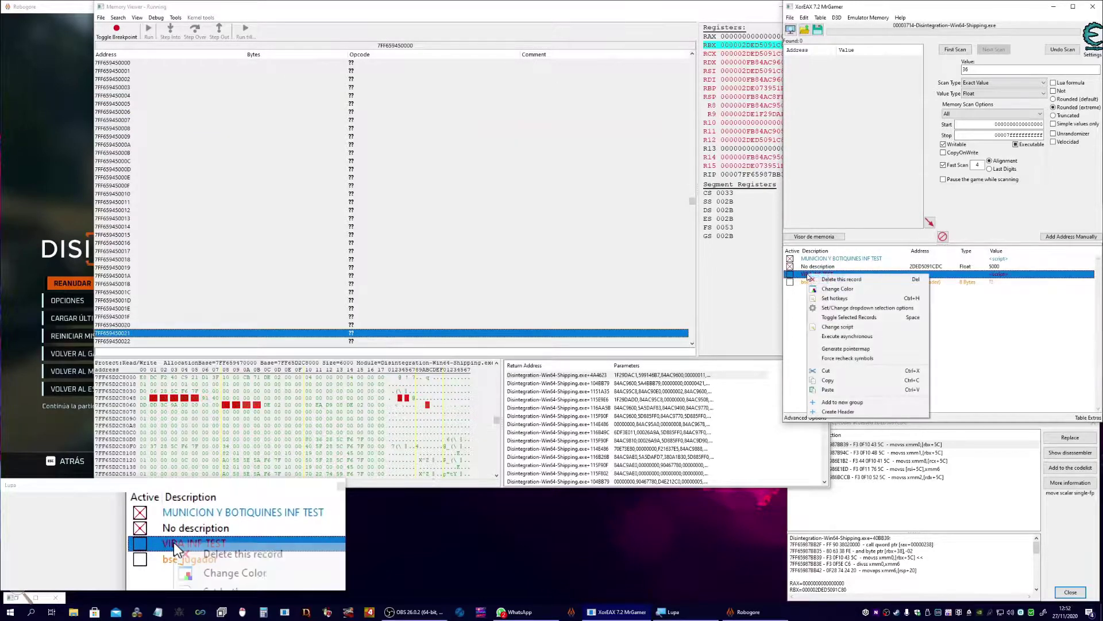
pyautogui.click(837, 326)
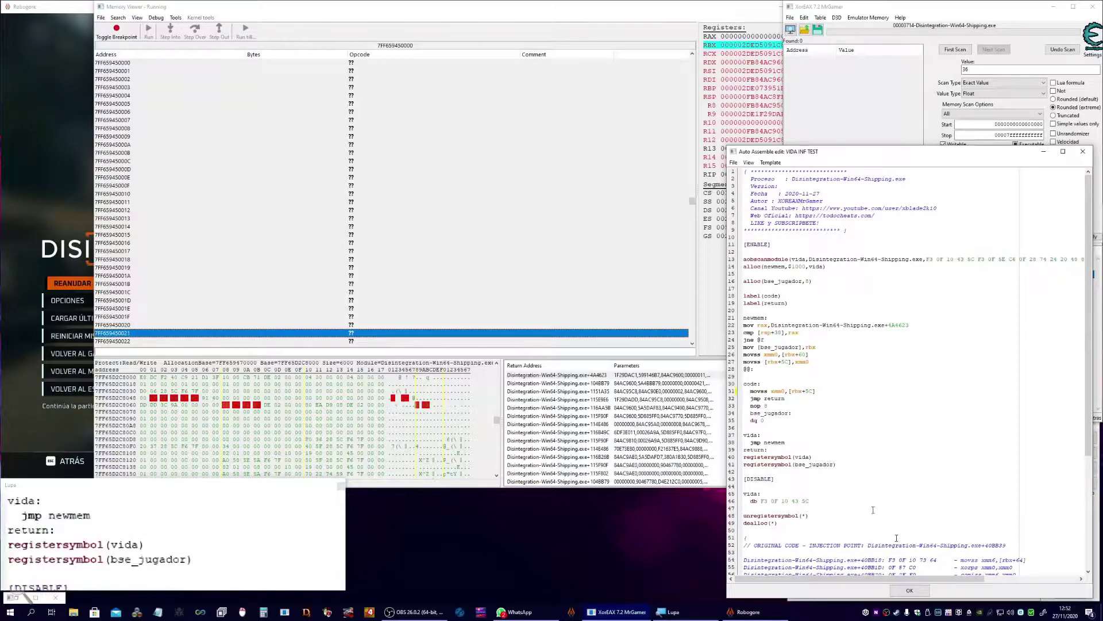
pyautogui.click(910, 591)
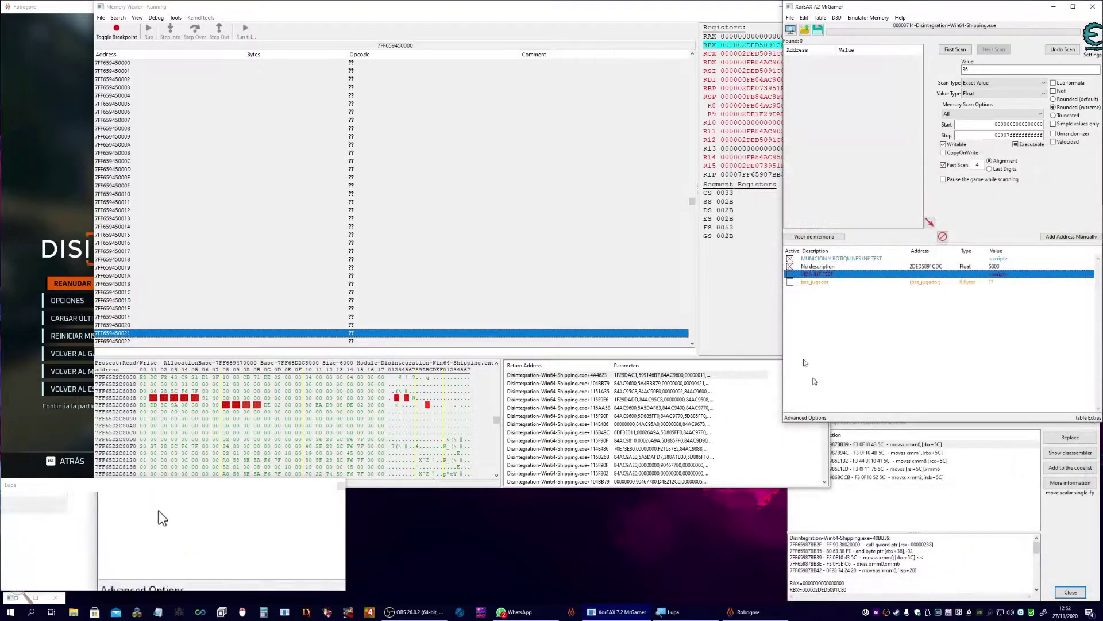
pyautogui.click(790, 274)
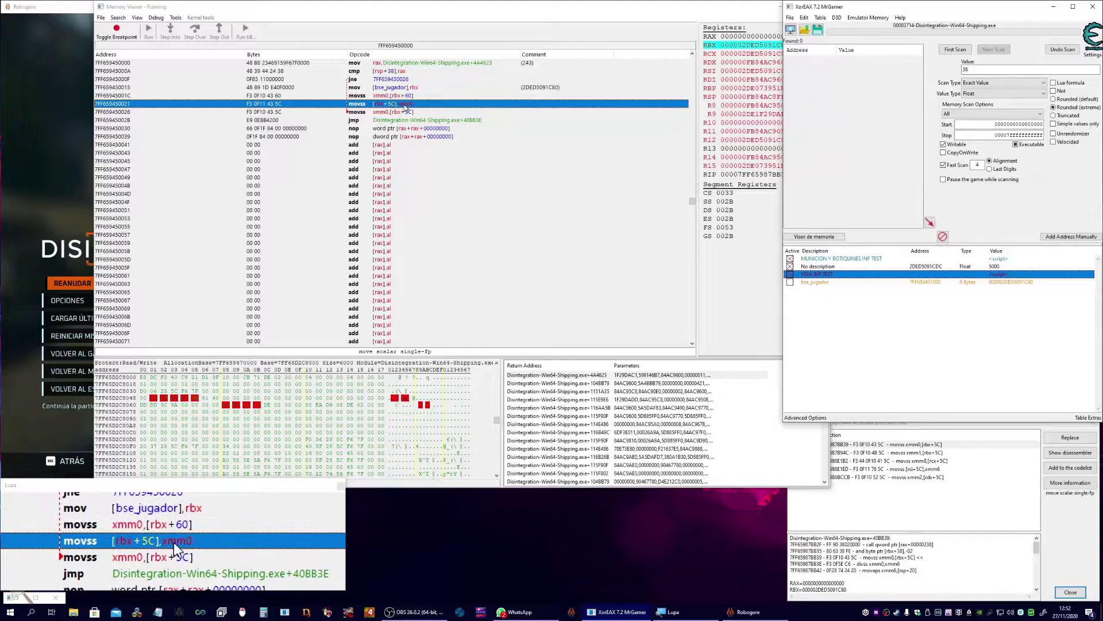
# Step: With the edited script enabled, list the addresses accessed by the injected movss [rbx+5C],xmm0 instruction again
pyautogui.click(406, 107)
pyautogui.rightClick(407, 107)
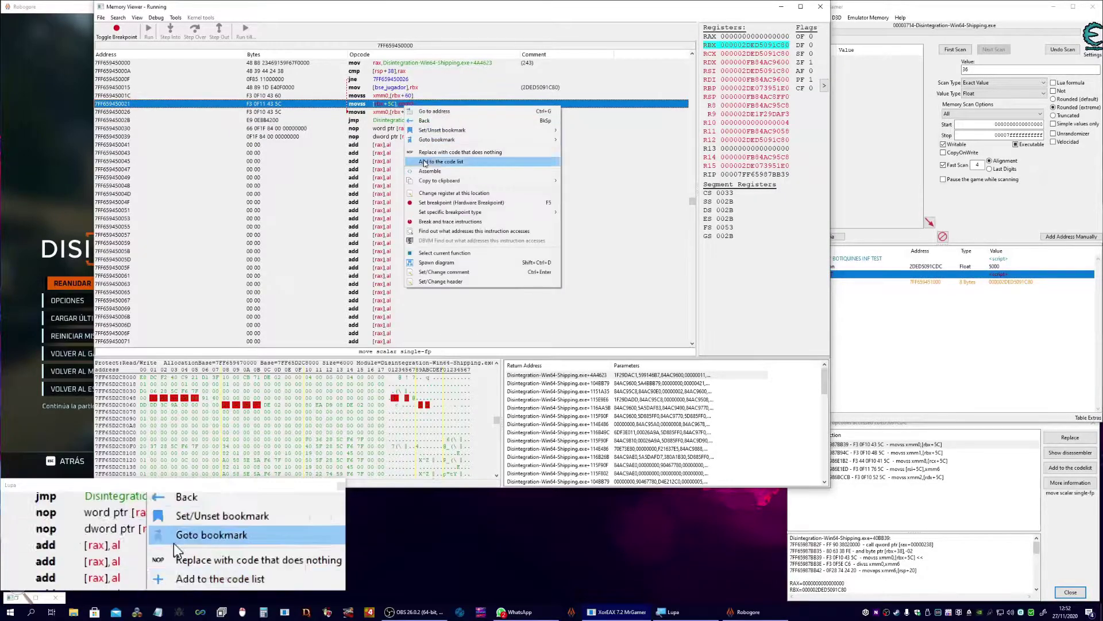
pyautogui.click(415, 233)
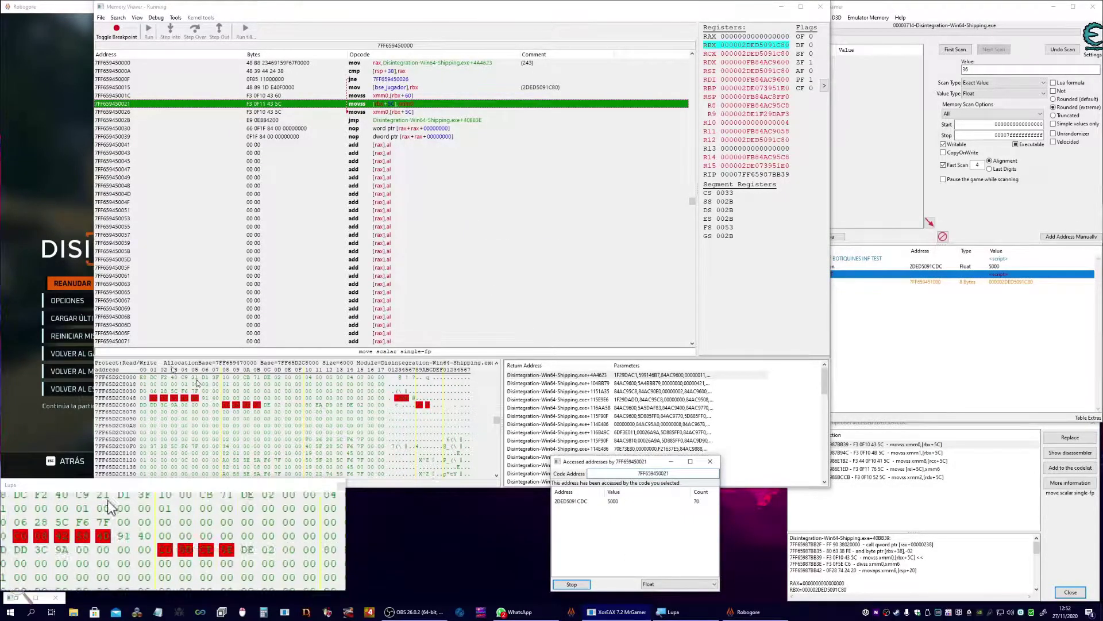
# Step: Take enemy fire in the game while accesses are recorded, close the list and disable VIDA INF TEST
pyautogui.click(86, 243)
pyautogui.press('Escape')
pyautogui.press('w')
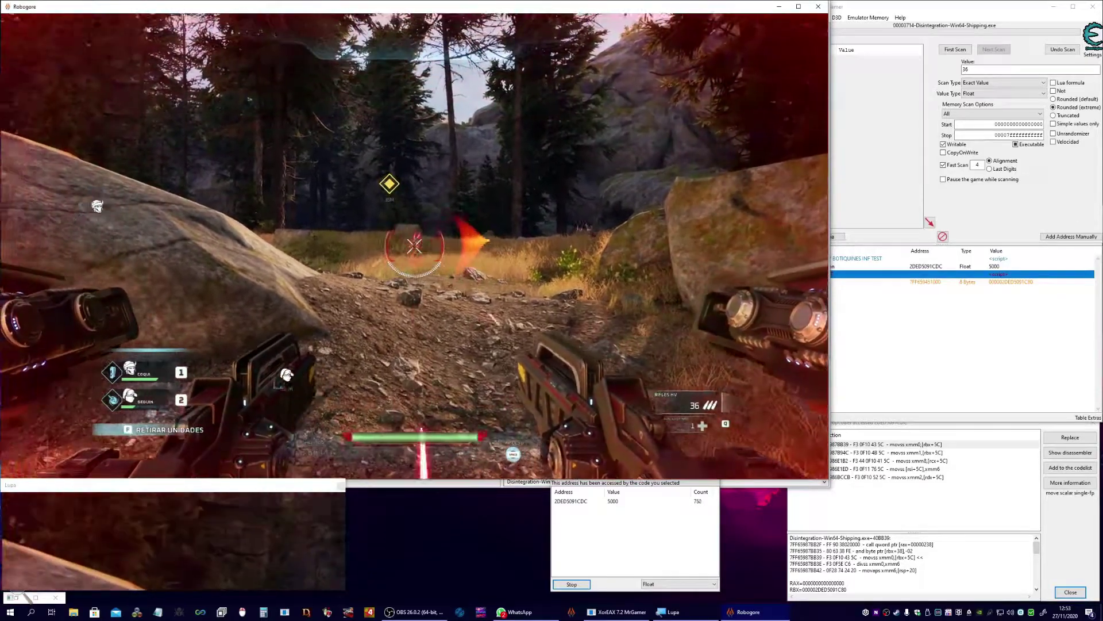
pyautogui.click(414, 246)
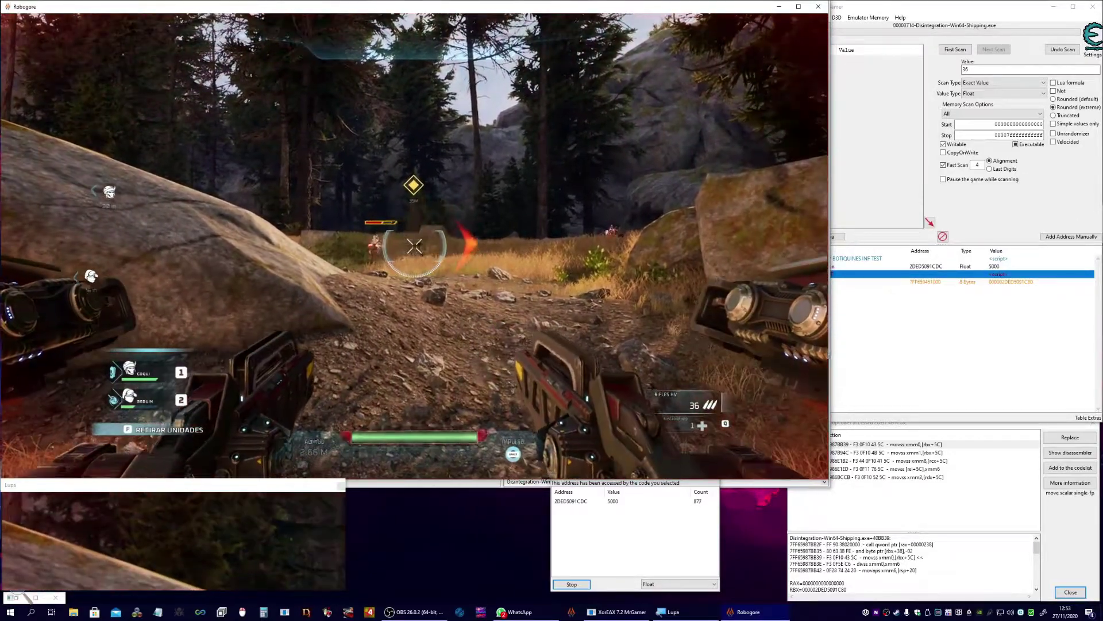
pyautogui.hotkey('alt', 'Tab')
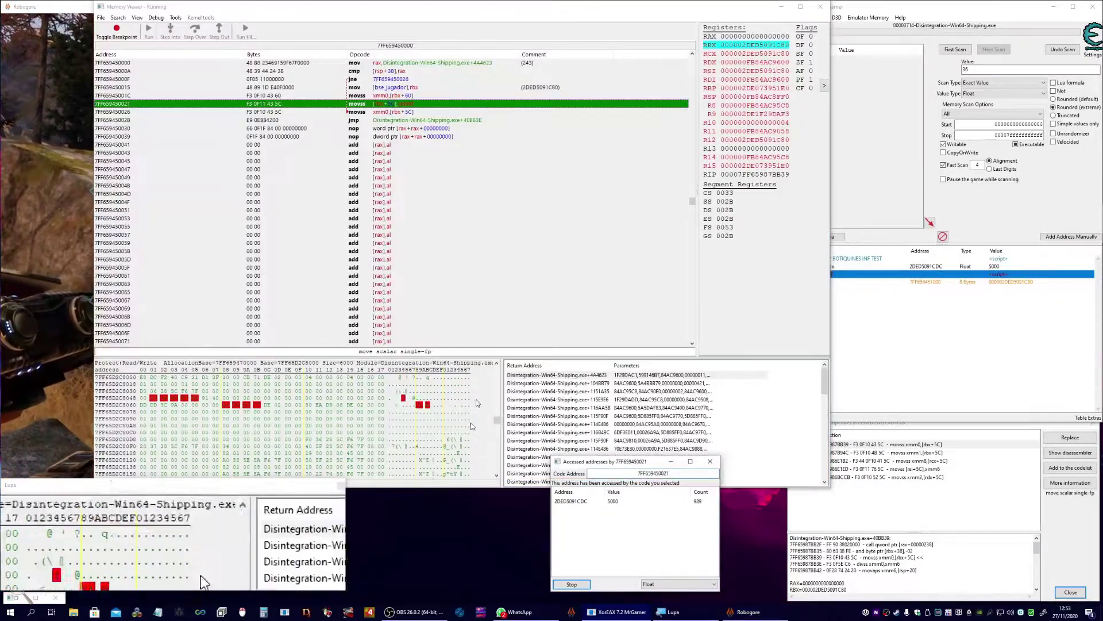
pyautogui.click(573, 585)
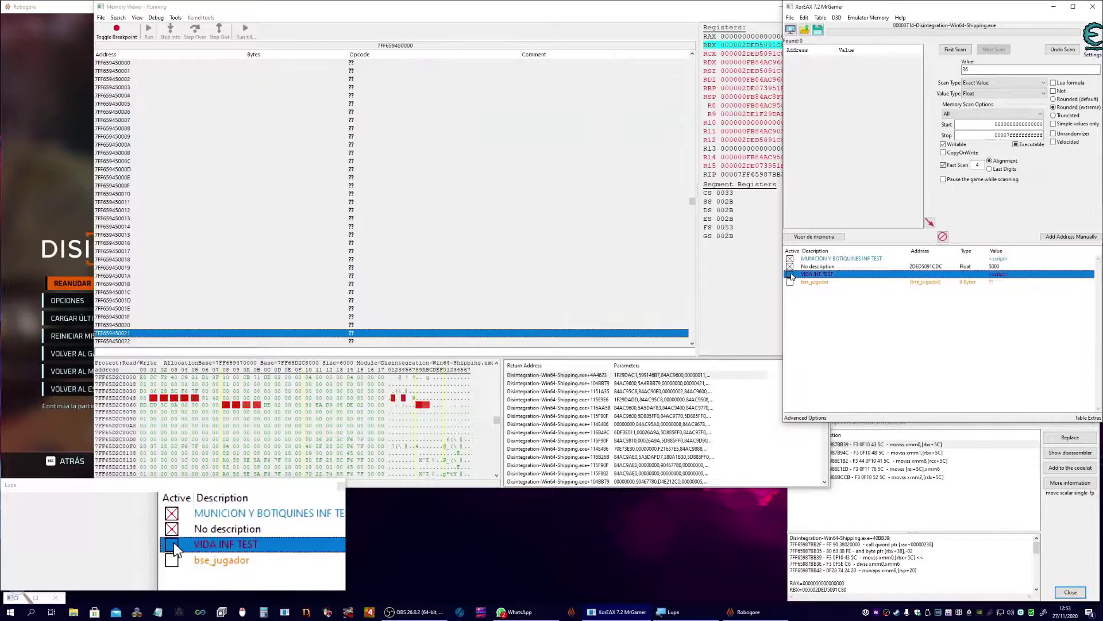
# Step: Break at Disintegration-Win64-Shipping.exe+40BB39, continue to another hit, and copy the RSP register value without changing it
pyautogui.click(113, 33)
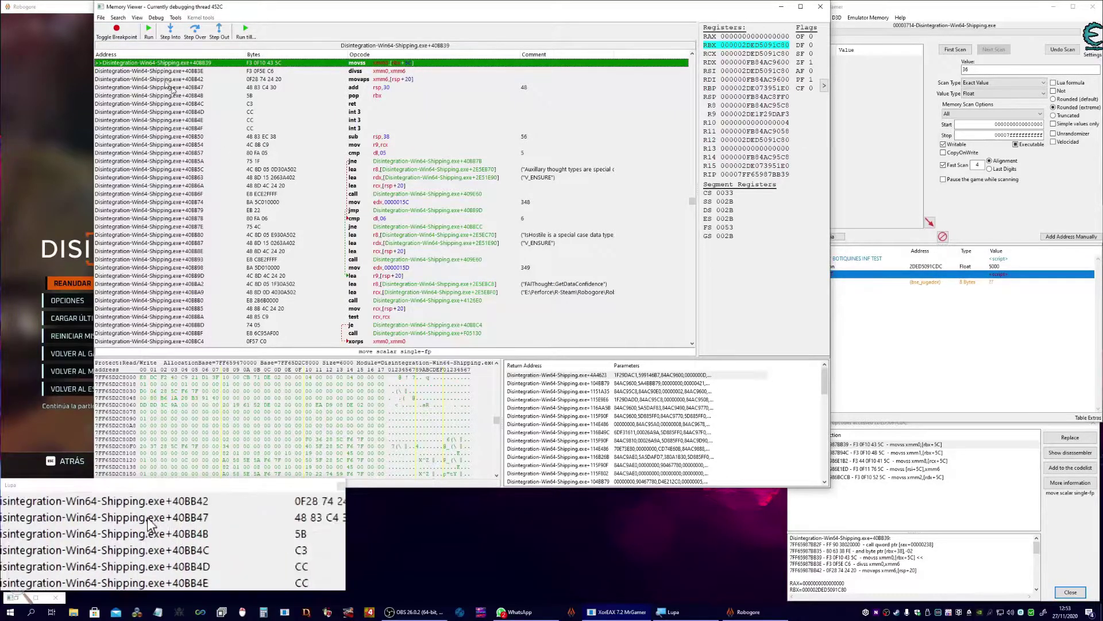
pyautogui.click(149, 30)
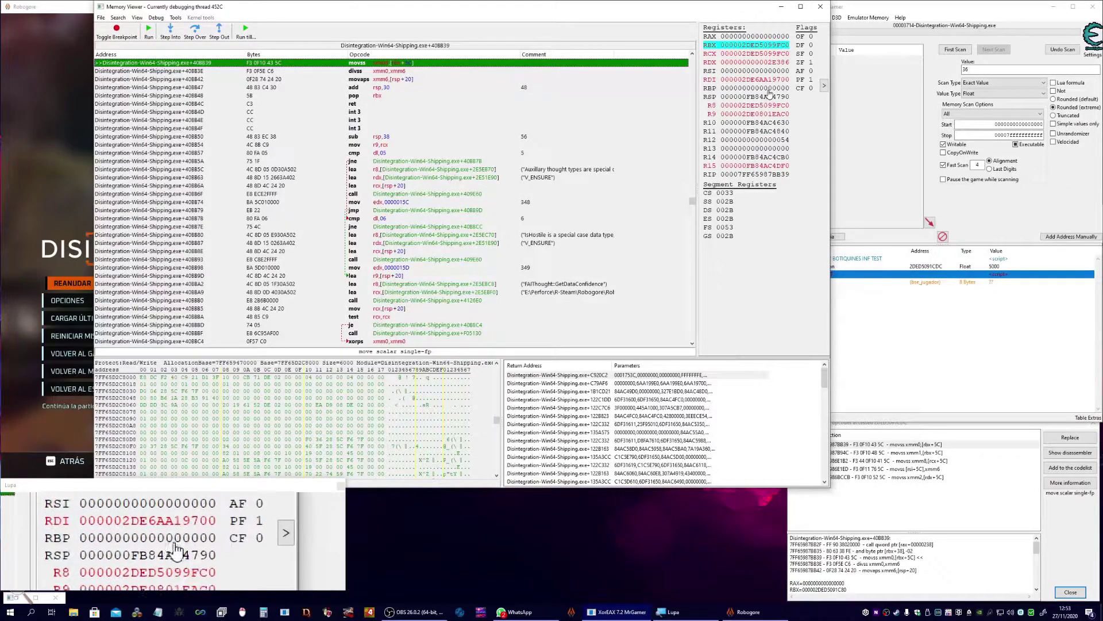
pyautogui.doubleClick(753, 98)
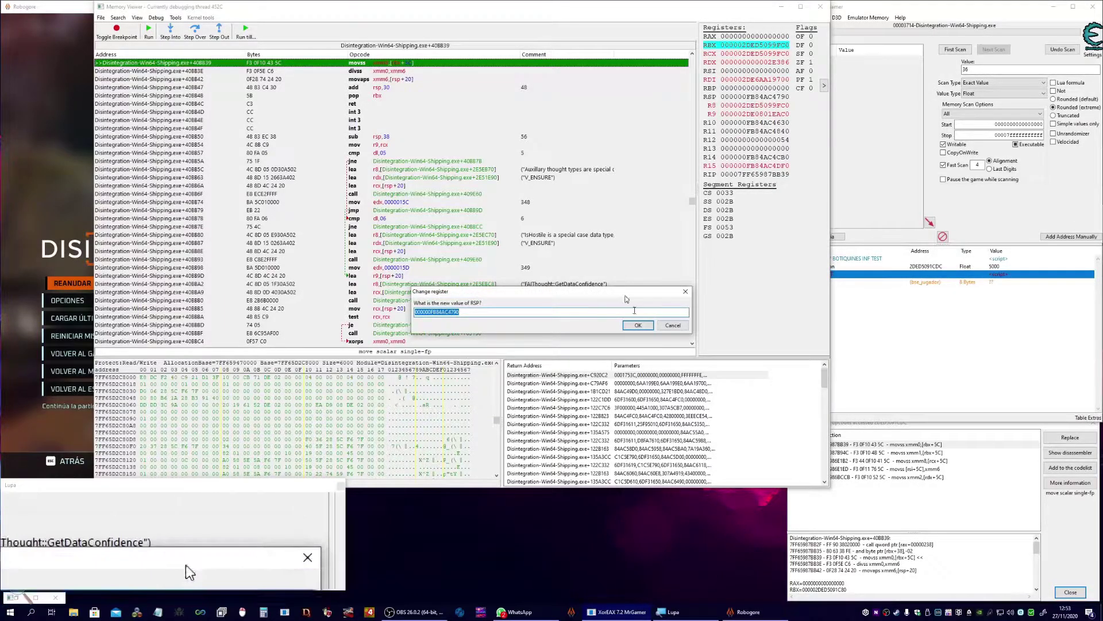
pyautogui.click(673, 325)
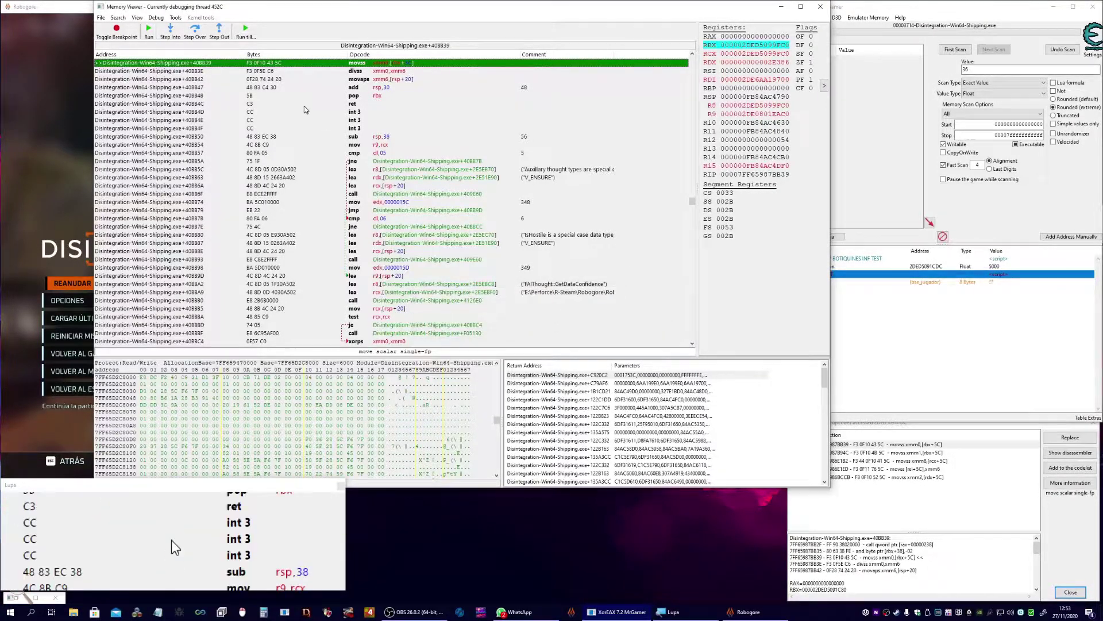
# Step: Dissect the copied RSP address in a new structure window with guessed field types, size 4096, and select the pointer at offset 0038
pyautogui.click(175, 17)
pyautogui.click(196, 78)
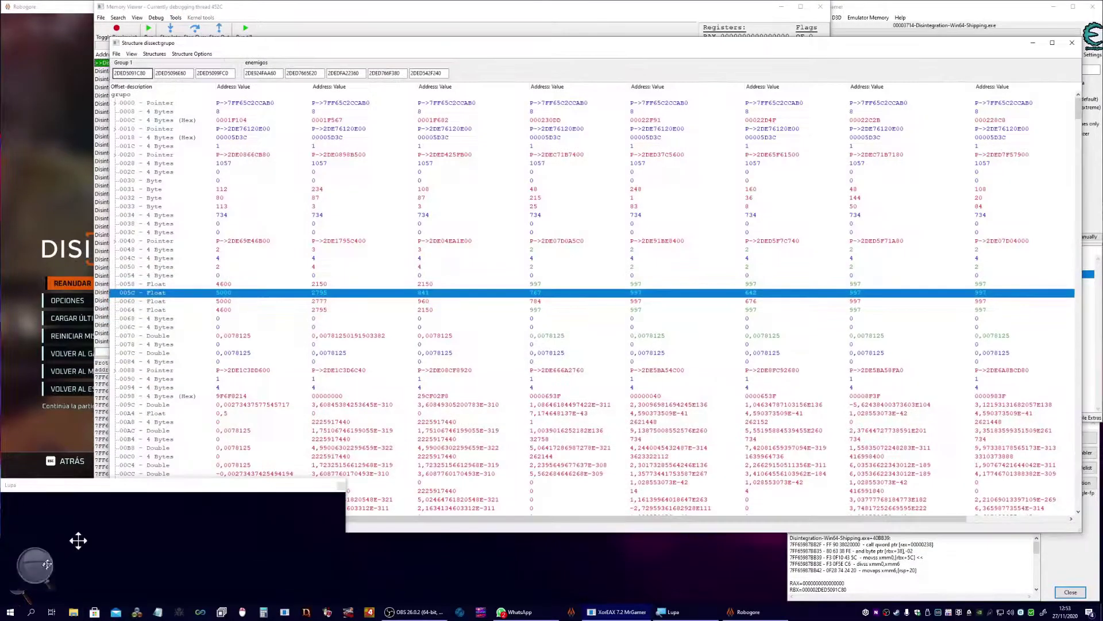
pyautogui.click(116, 54)
pyautogui.click(128, 63)
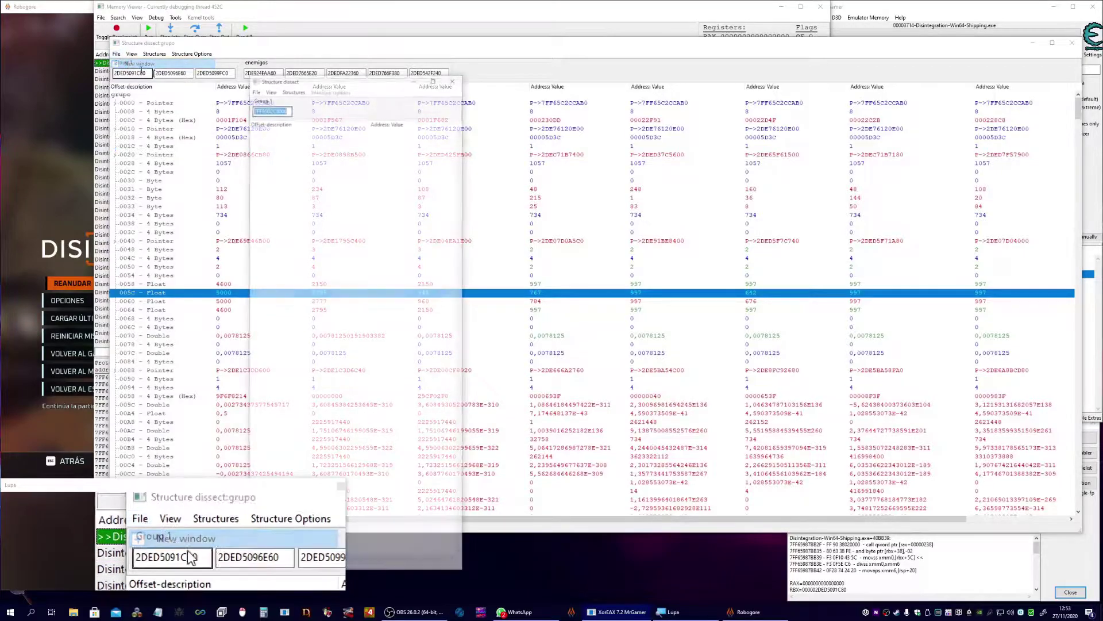
pyautogui.click(1032, 43)
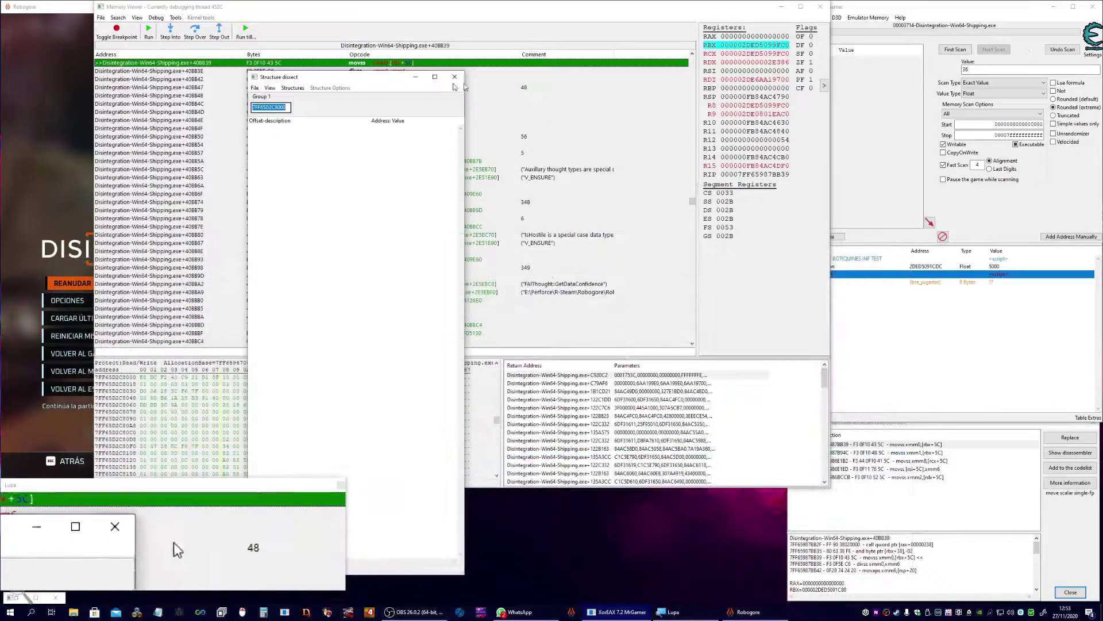
pyautogui.click(293, 87)
pyautogui.click(316, 96)
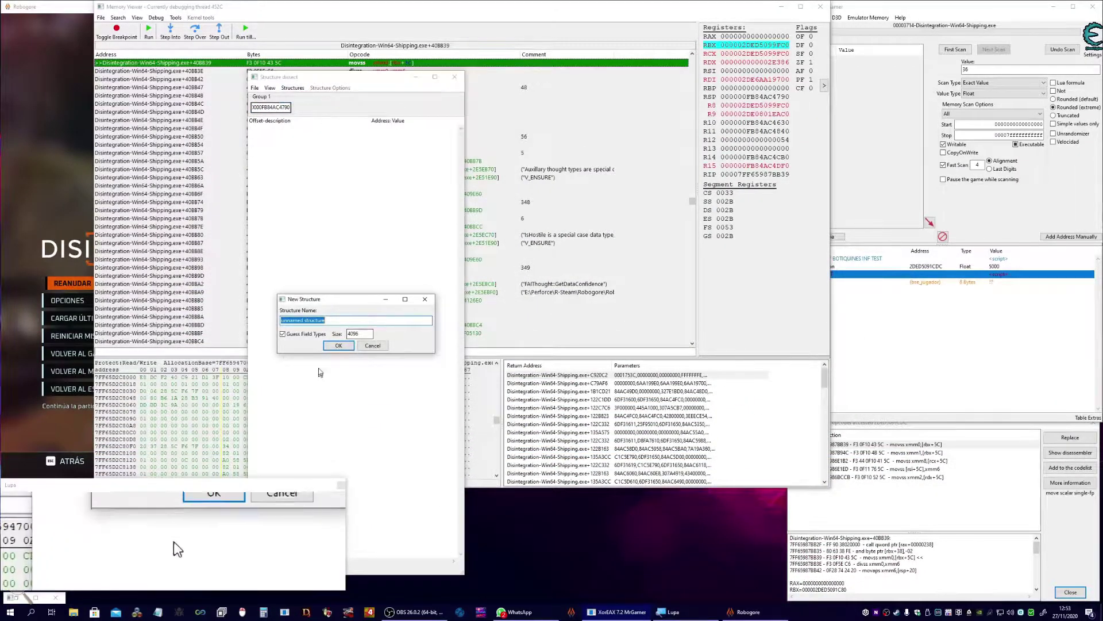
pyautogui.click(339, 345)
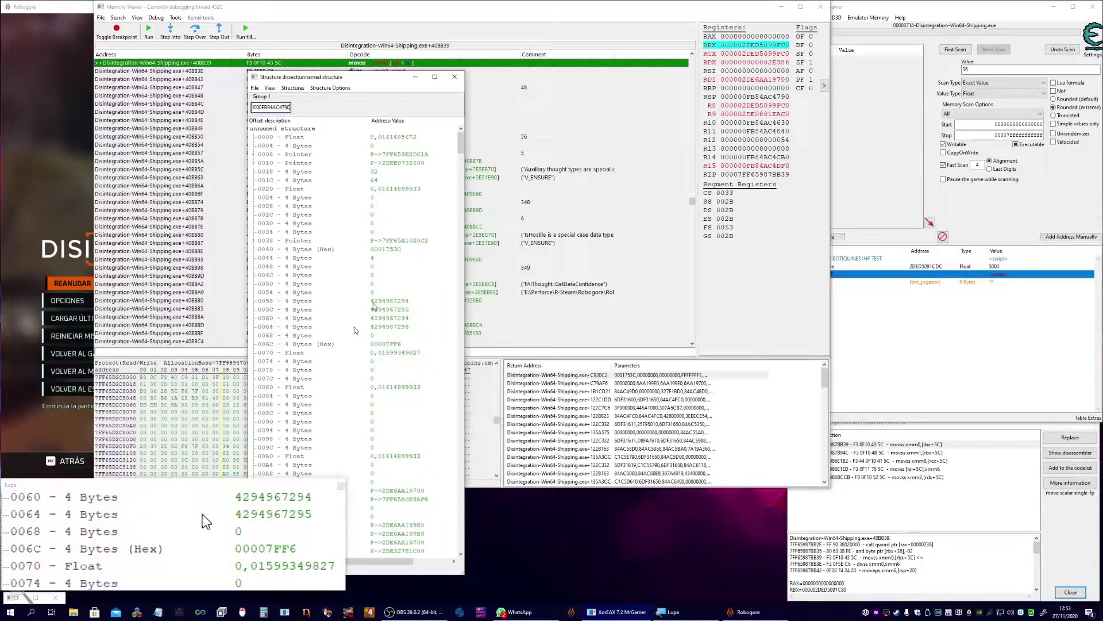
pyautogui.click(425, 241)
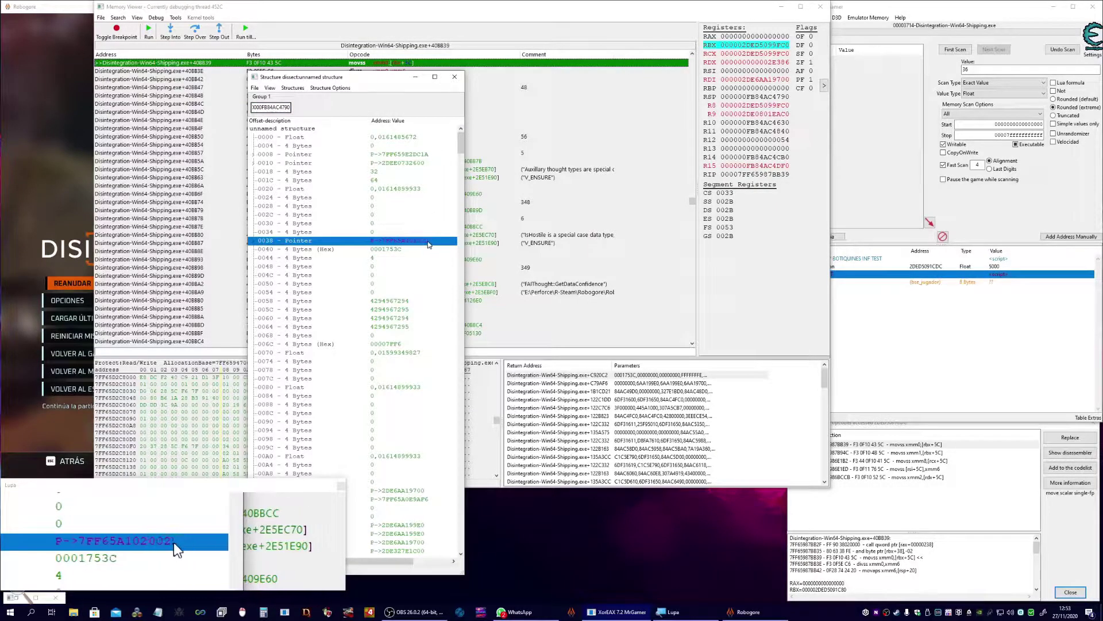
# Step: Delete the unnamed RSP structure and close its dissect window
pyautogui.click(330, 88)
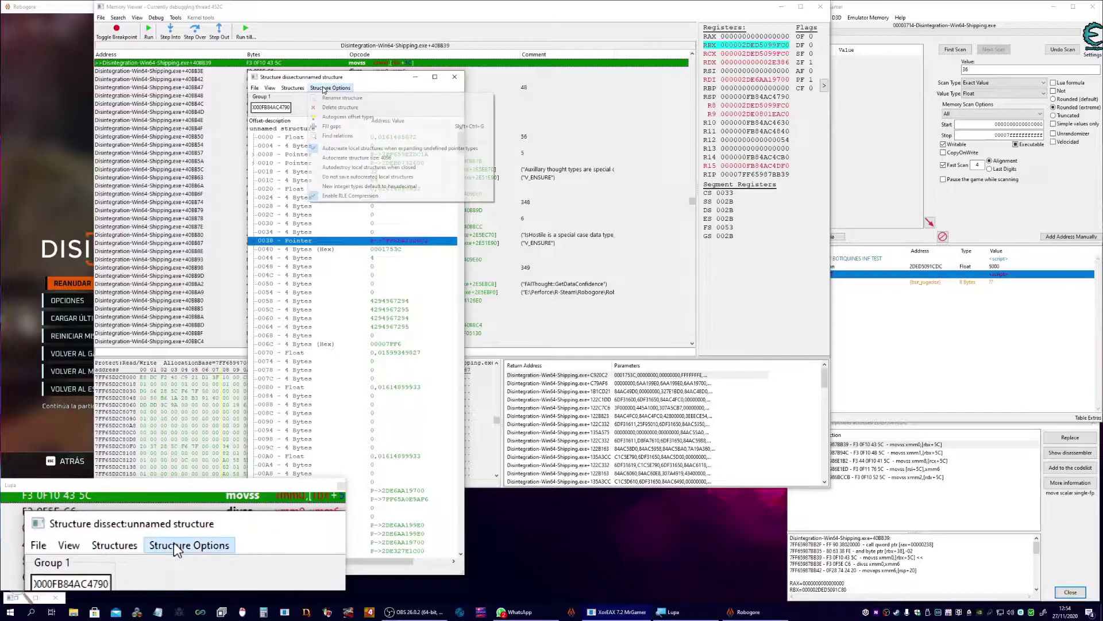
pyautogui.click(339, 109)
pyautogui.click(568, 309)
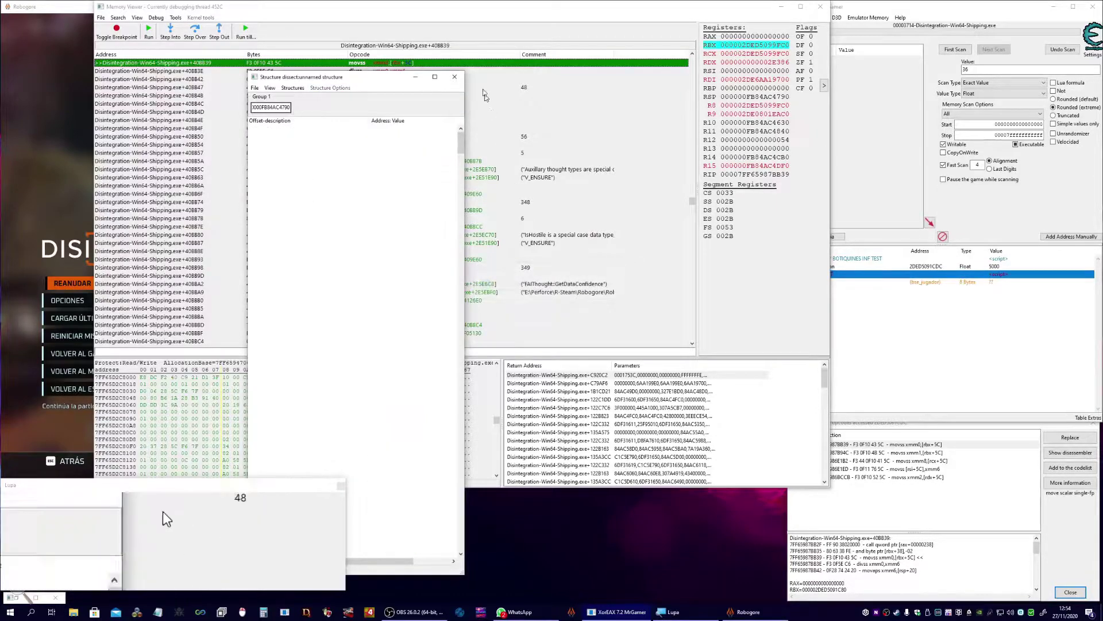
pyautogui.click(454, 77)
# Step: Open the VIDA INF TEST script for editing and add the comment /*JUGADOR*/ directly under newmem
pyautogui.click(830, 295)
pyautogui.click(817, 274)
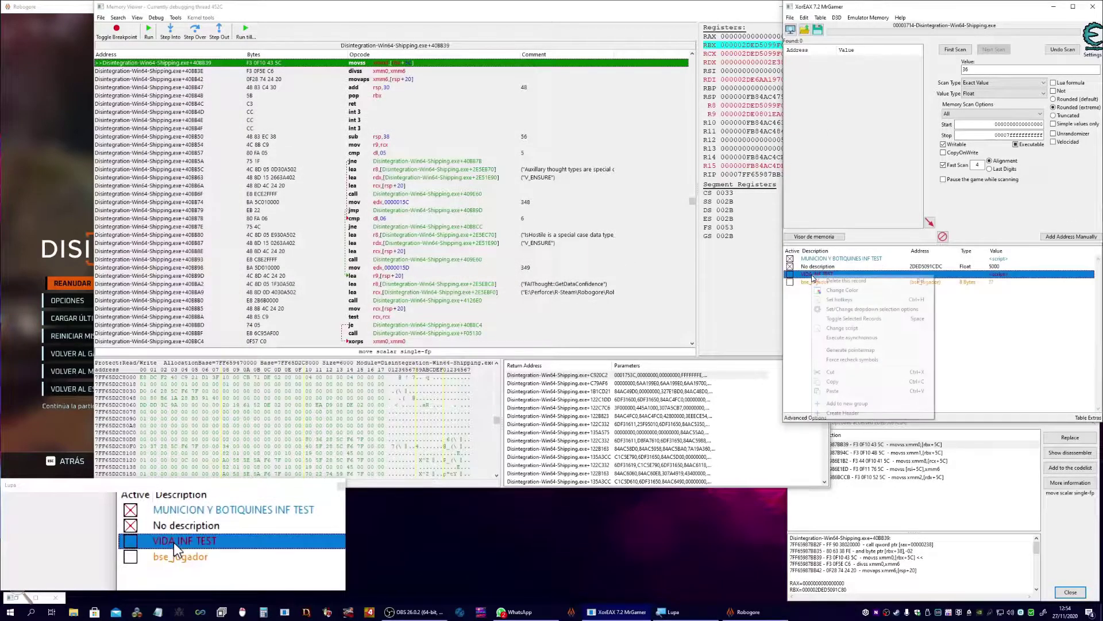
pyautogui.rightClick(814, 274)
pyautogui.click(845, 315)
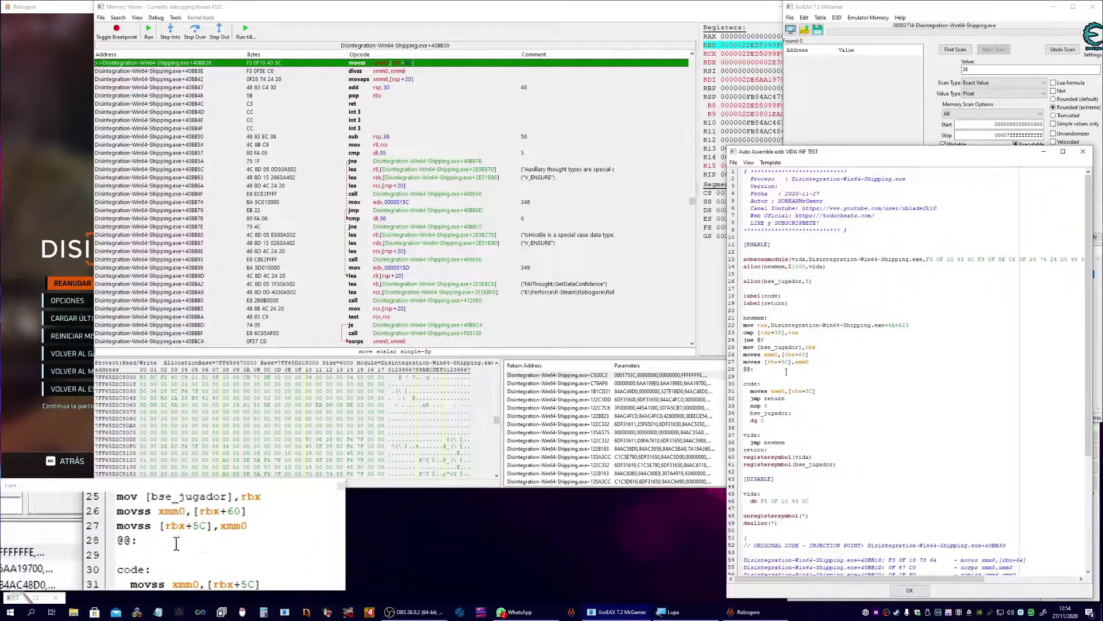
pyautogui.click(793, 316)
pyautogui.press('Return')
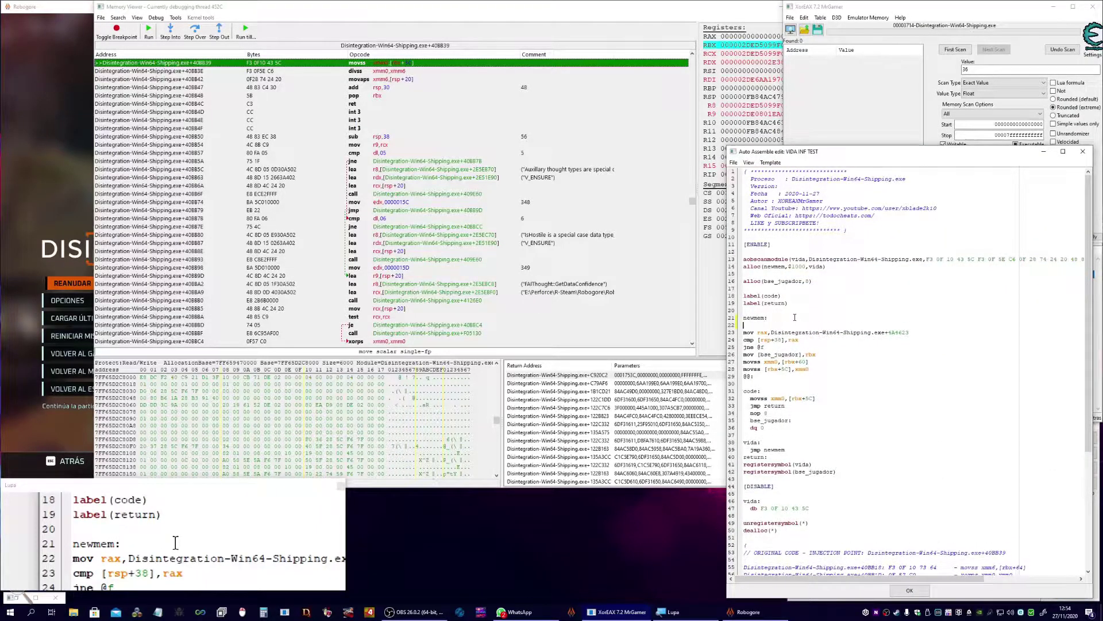
pyautogui.write('/**/')
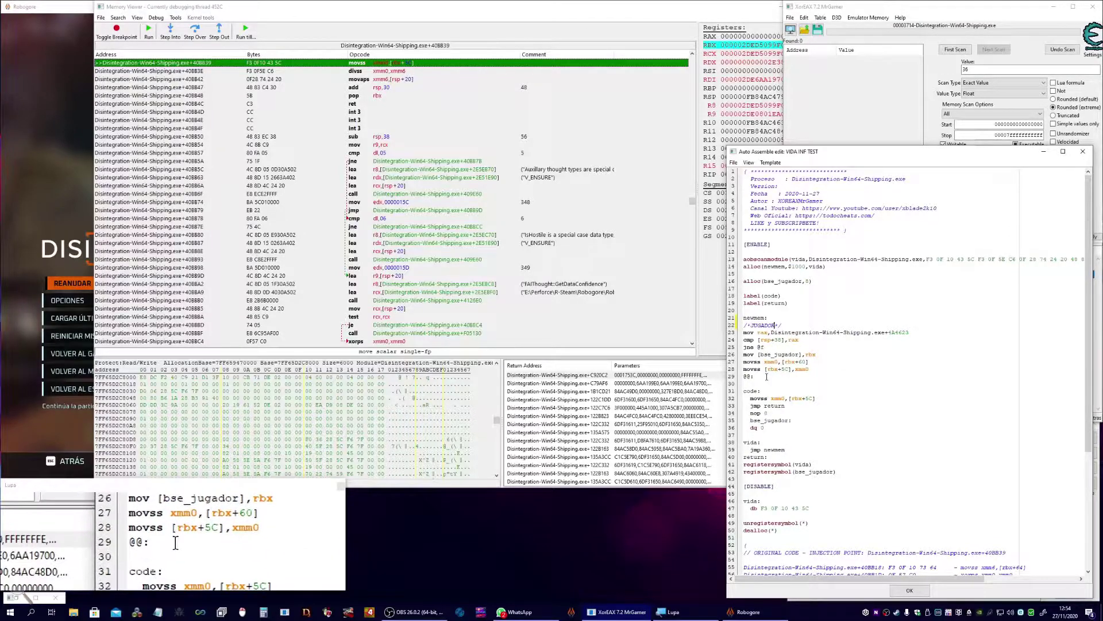
# Step: Add the comment /*COMPAÑEROS*/ under the @@: label and paste a copy of the player filter block beneath it
pyautogui.press('Return')
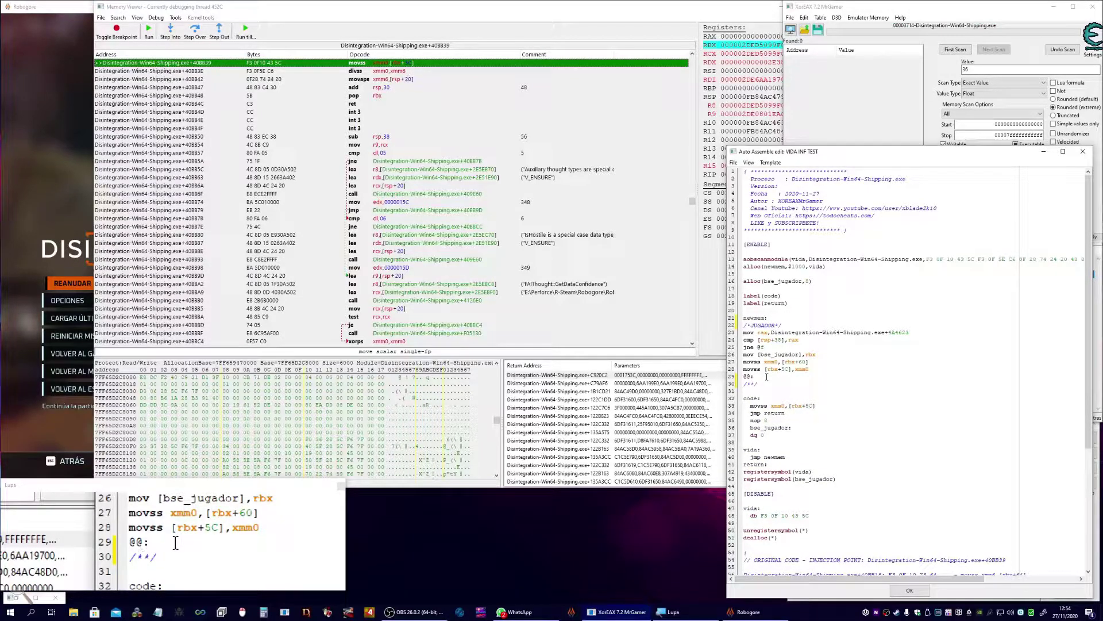
pyautogui.moveTo(766, 376); pyautogui.dragTo(720, 333)
pyautogui.hotkey('ctrl', 'c')
pyautogui.click(798, 379)
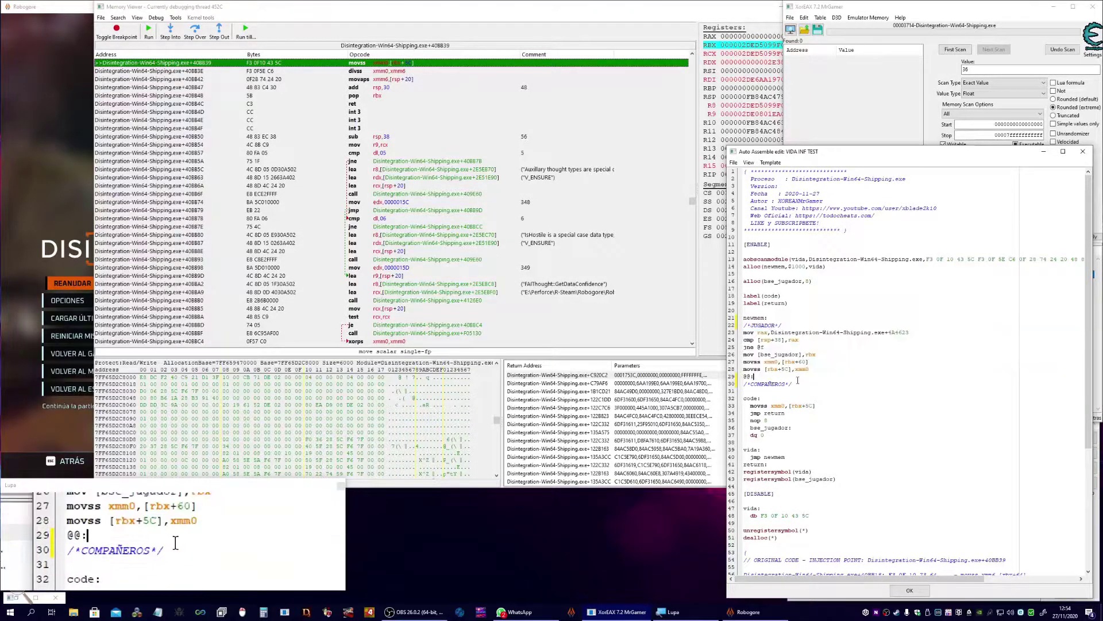
pyautogui.click(798, 385)
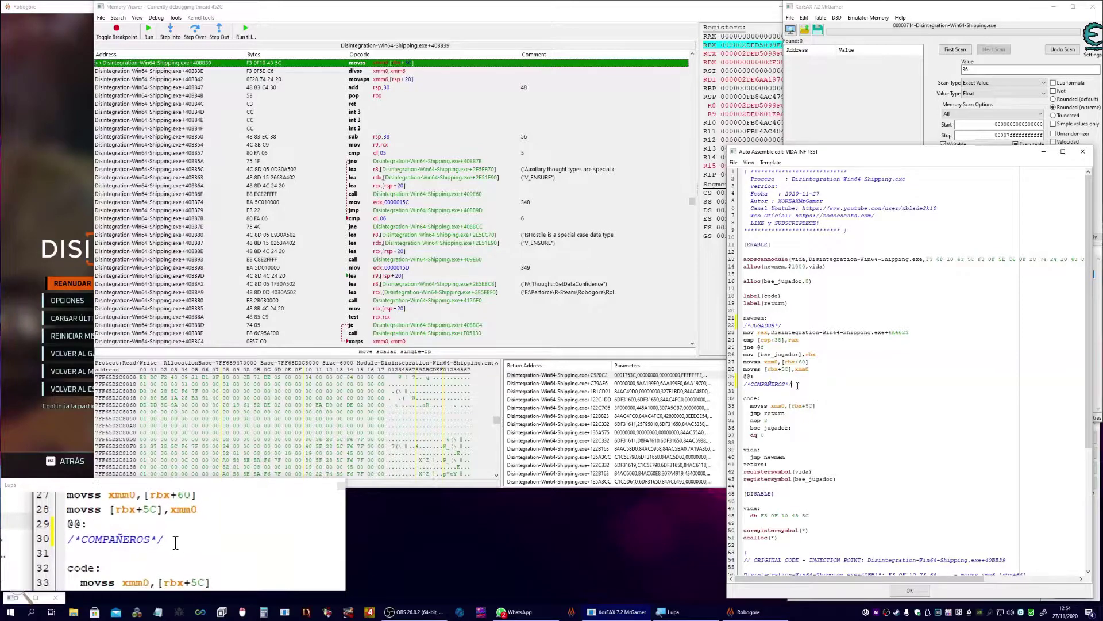
pyautogui.press('Return')
pyautogui.hotkey('ctrl', 'v')
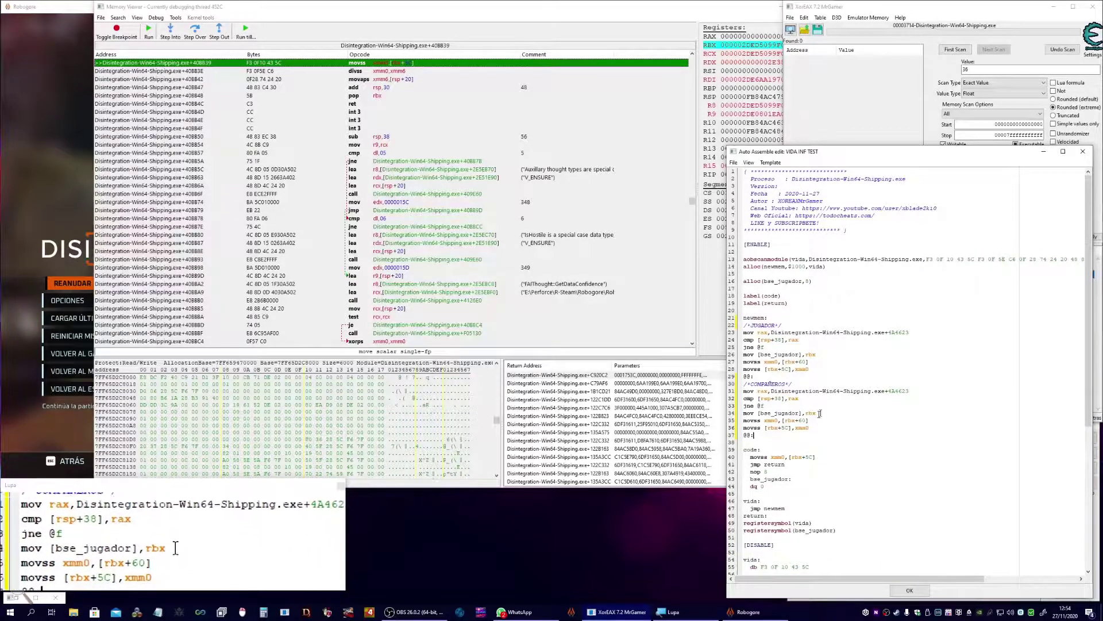
# Step: Remove the mov [bse_jugador],rbx line from the copied COMPAÑEROS block
pyautogui.moveTo(816, 413); pyautogui.dragTo(729, 415)
pyautogui.press('BackSpace')
pyautogui.press('BackSpace')
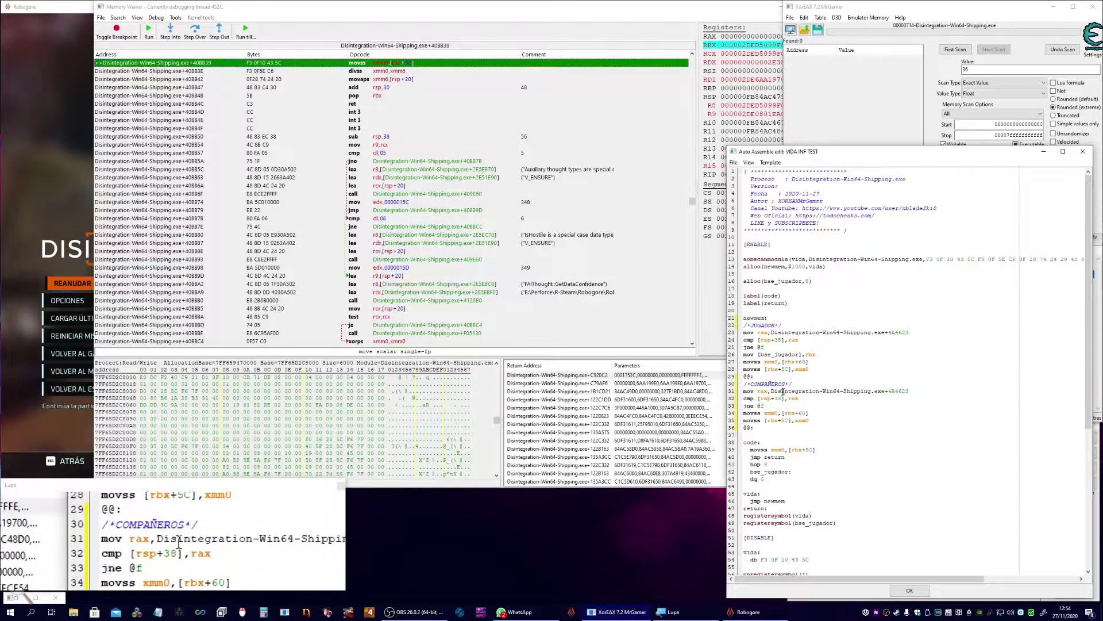
# Step: Replace the address loaded into rax in the COMPAÑEROS block with the return address Disintegration-Win64-Shipping.exe+C920C2 and save the script
pyautogui.click(600, 375)
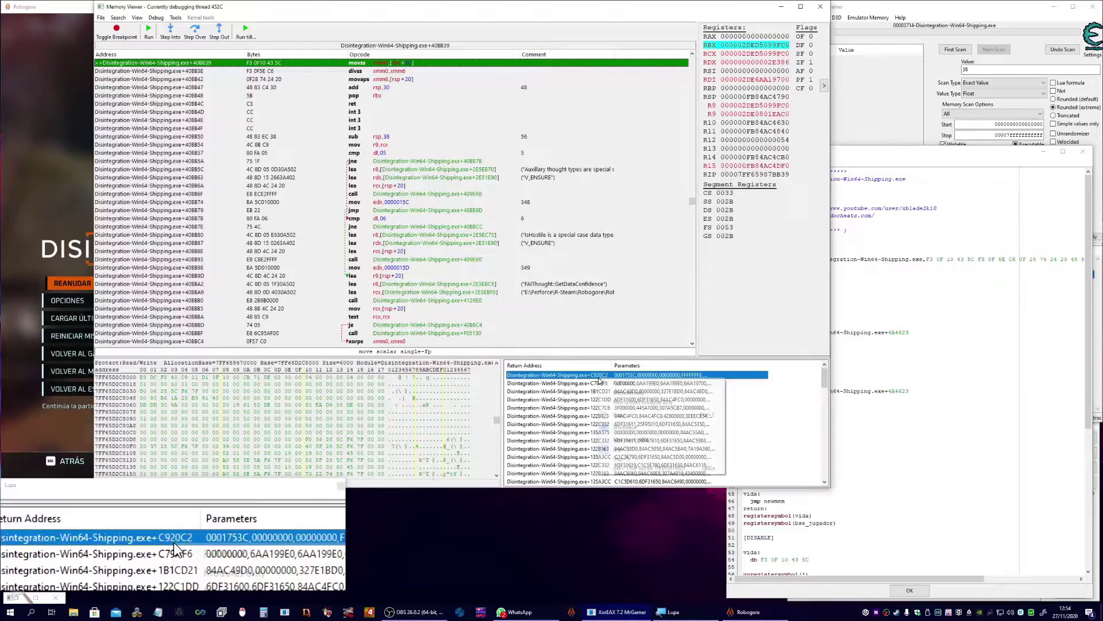
pyautogui.rightClick(599, 377)
pyautogui.click(625, 413)
pyautogui.click(893, 392)
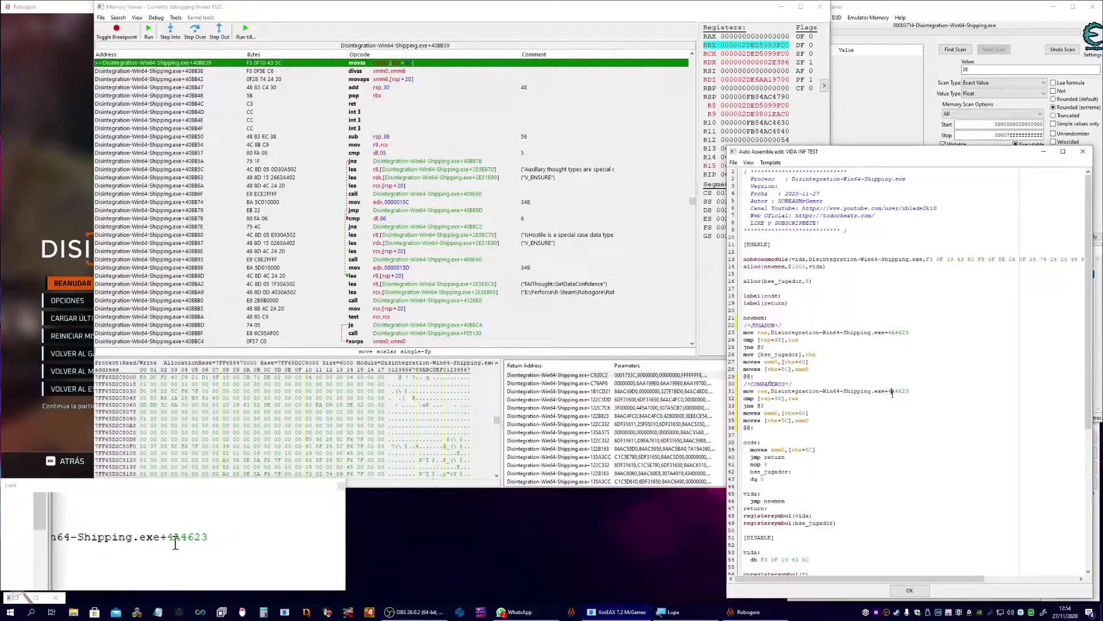
pyautogui.moveTo(917, 391); pyautogui.dragTo(770, 392)
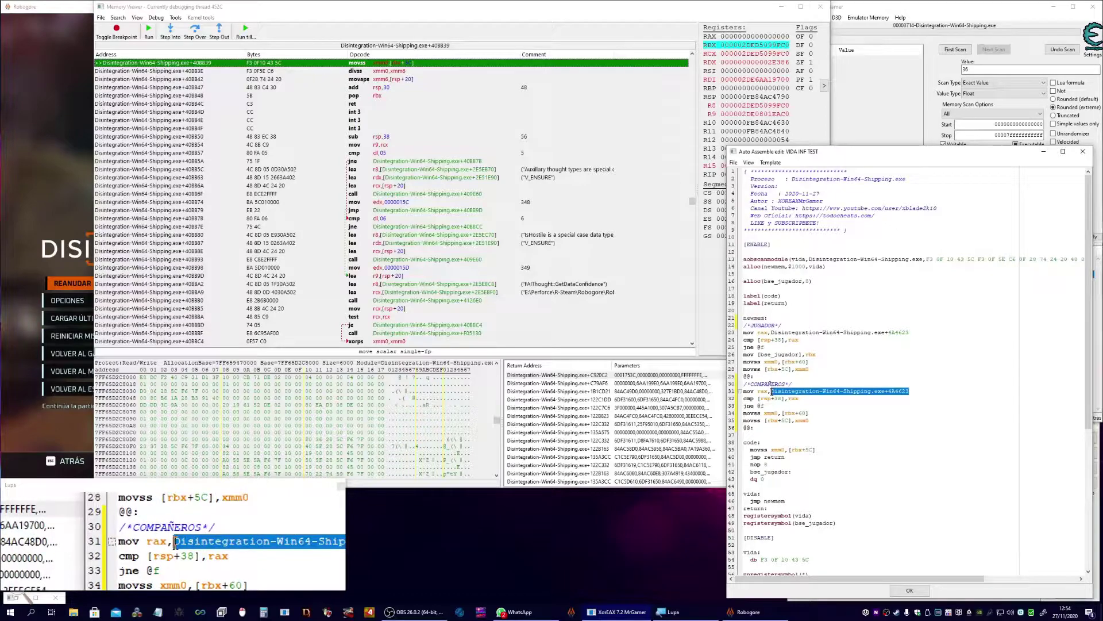
pyautogui.hotkey('ctrl', 'v')
pyautogui.press('BackSpace')
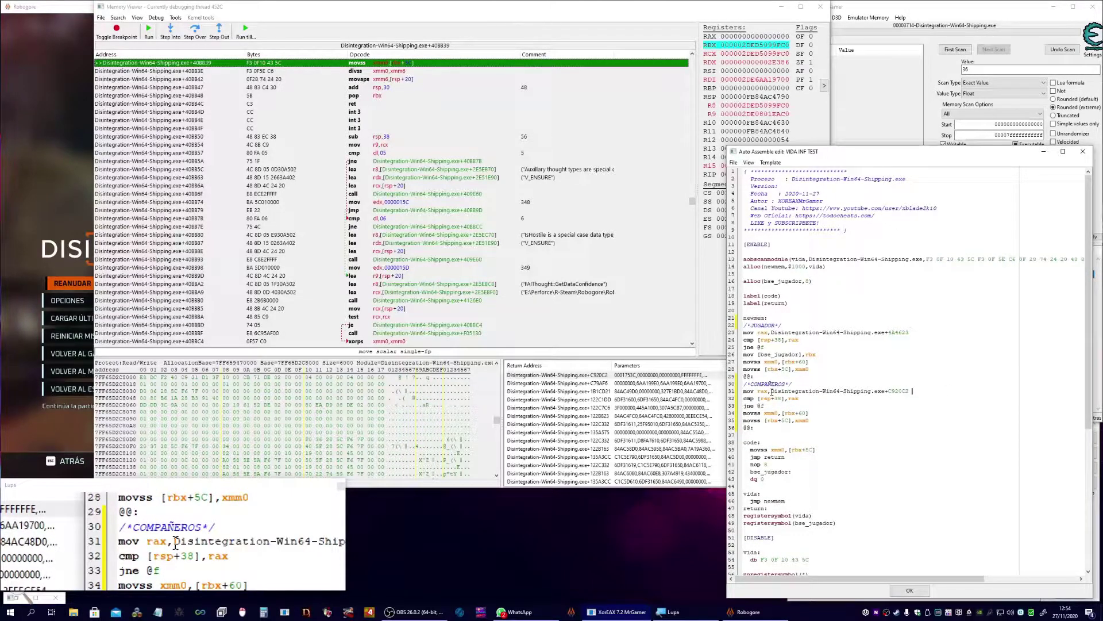
pyautogui.press('BackSpace')
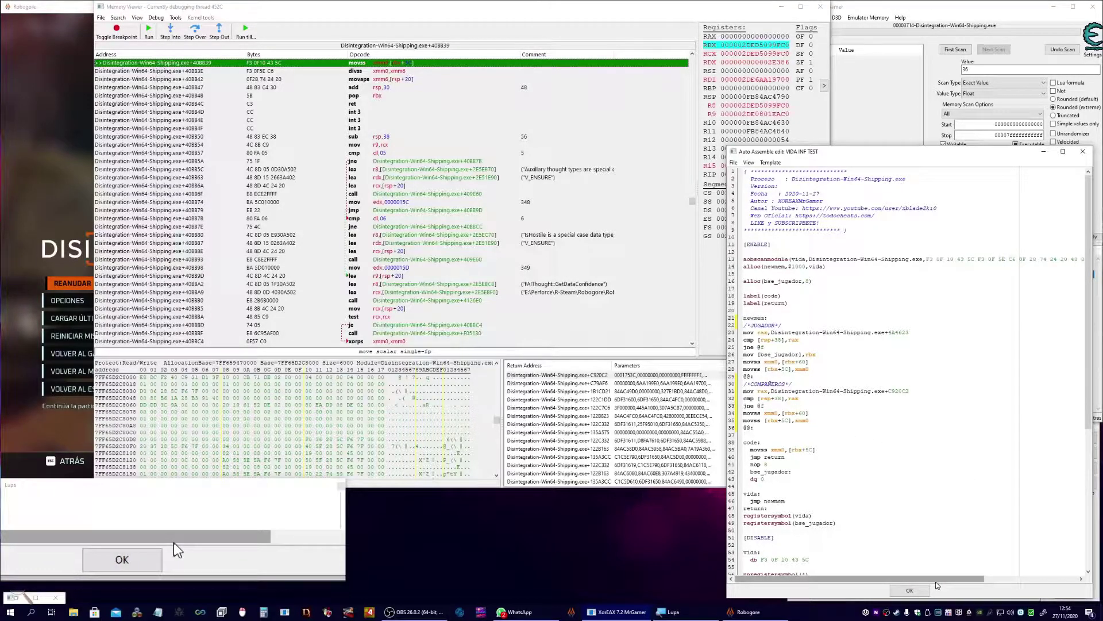
pyautogui.click(909, 591)
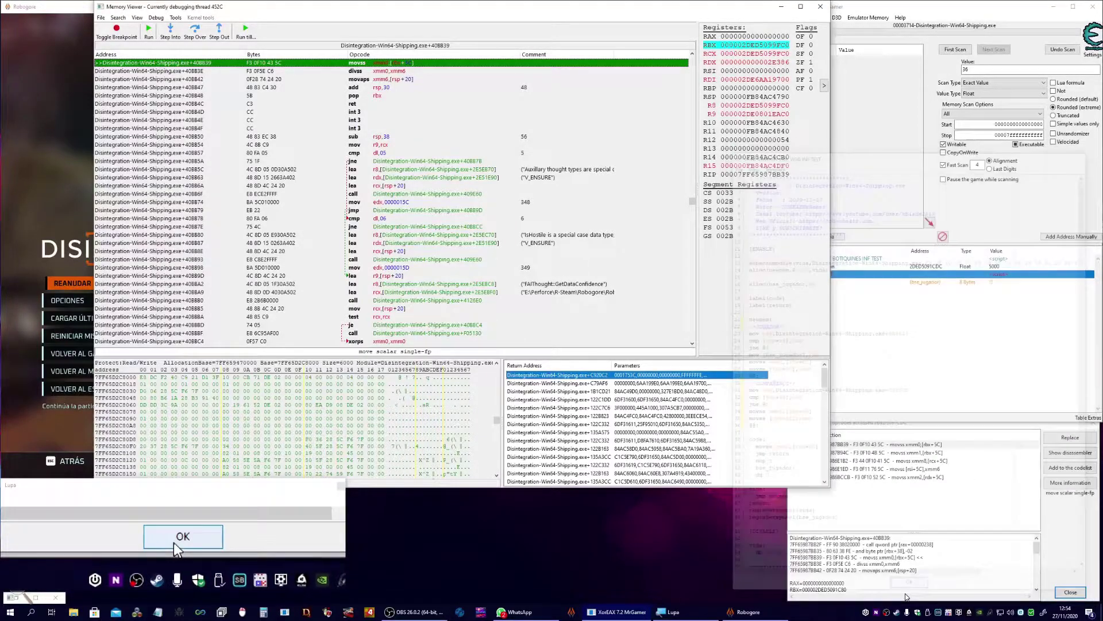
# Step: Resume the game from the breakpoint, unfreeze the undescribed float entry and enable VIDA INF TEST
pyautogui.click(147, 34)
pyautogui.click(892, 354)
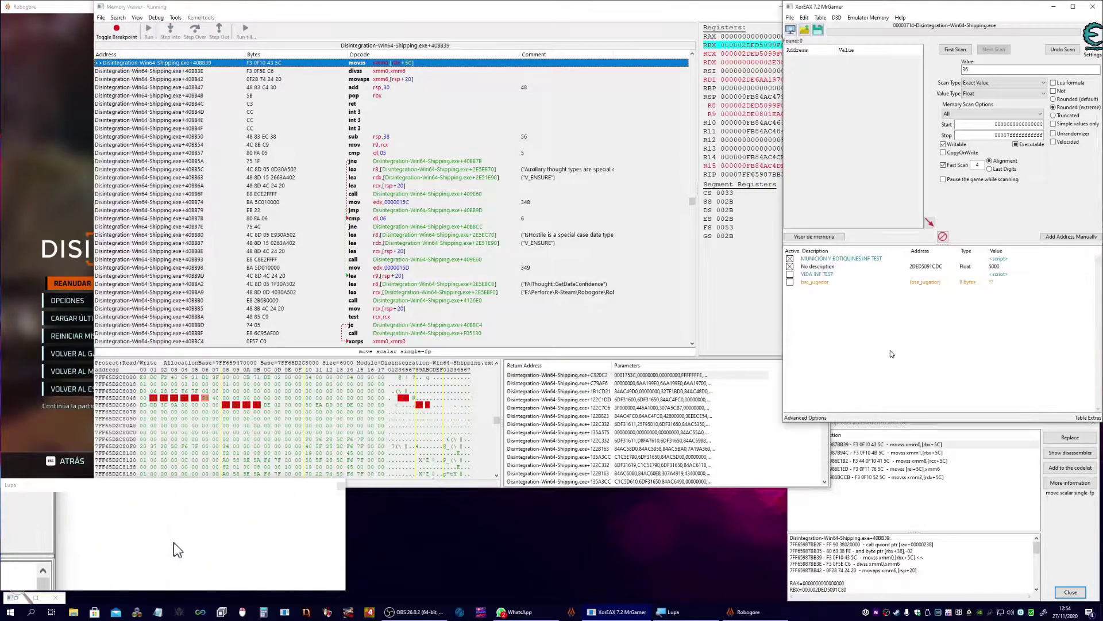
pyautogui.click(790, 266)
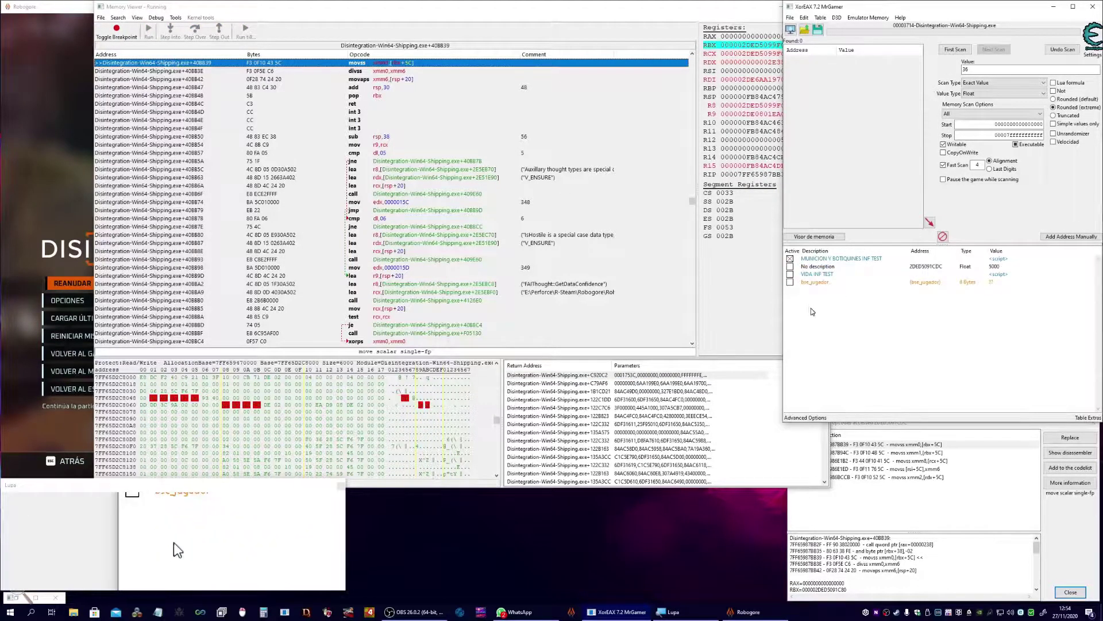
pyautogui.click(790, 276)
# Step: Follow the injected jump and list the addresses accessed by the player block's movss [rbx+5C],xmm0, and close the list
pyautogui.rightClick(403, 62)
pyautogui.click(430, 85)
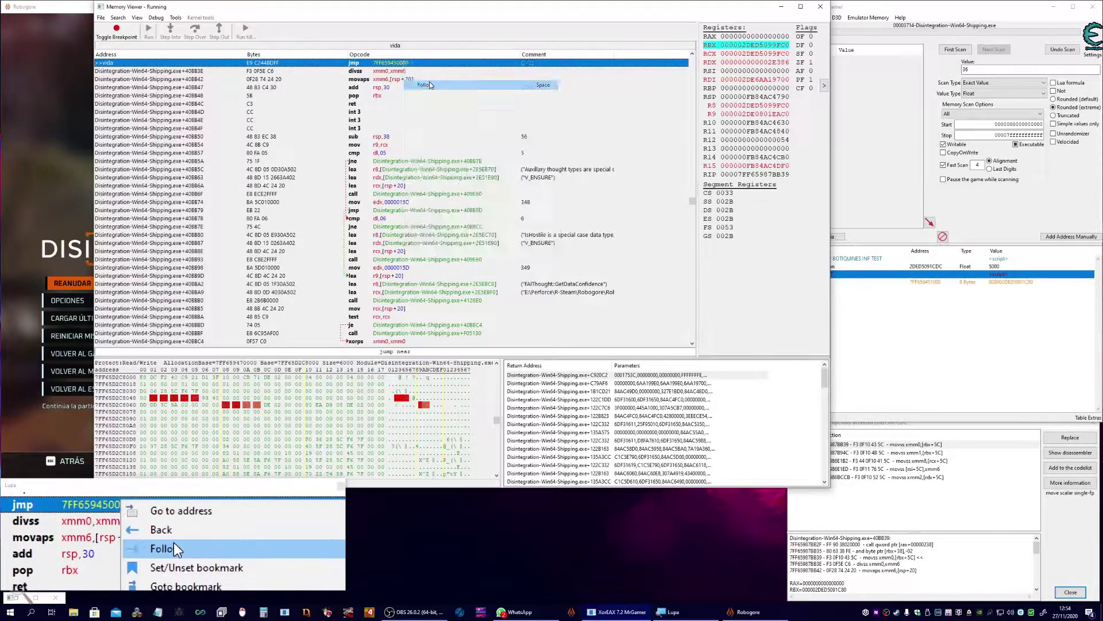
pyautogui.rightClick(403, 104)
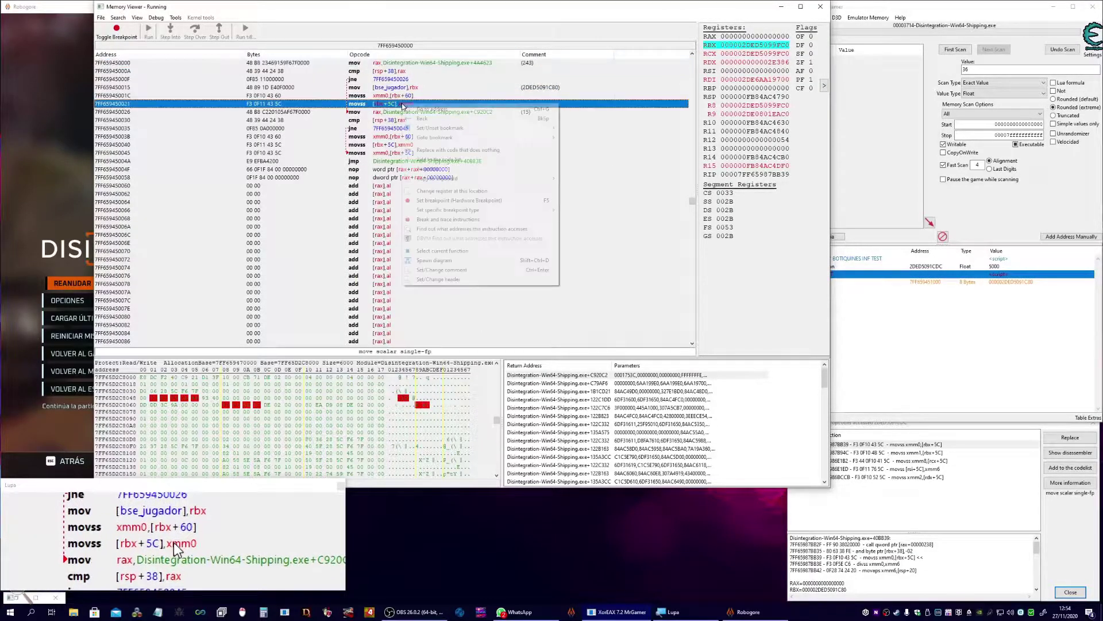
pyautogui.click(405, 228)
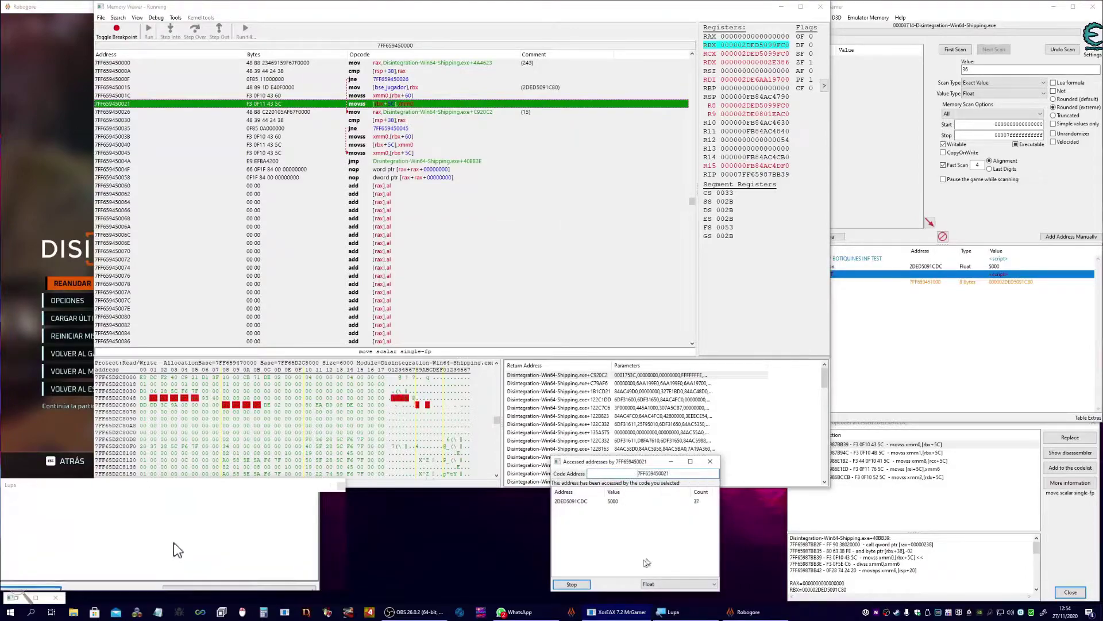
pyautogui.click(572, 584)
pyautogui.click(572, 583)
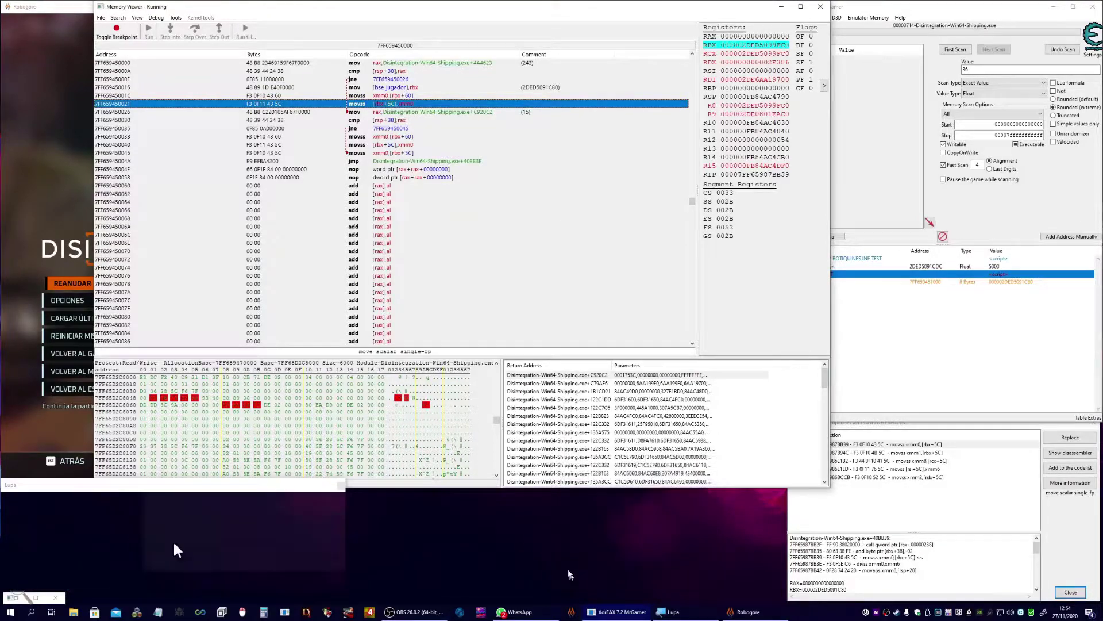
# Step: List the addresses accessed by the companion block's movss [rbx+5C],xmm0 instruction
pyautogui.rightClick(400, 145)
pyautogui.click(419, 275)
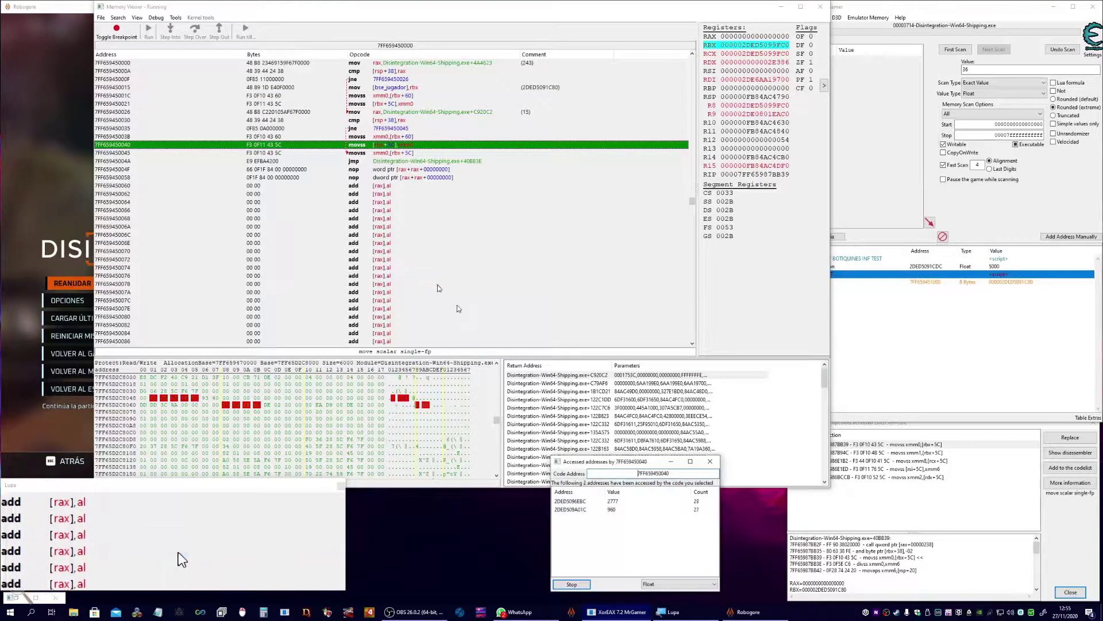
pyautogui.moveTo(624, 463); pyautogui.dragTo(629, 474)
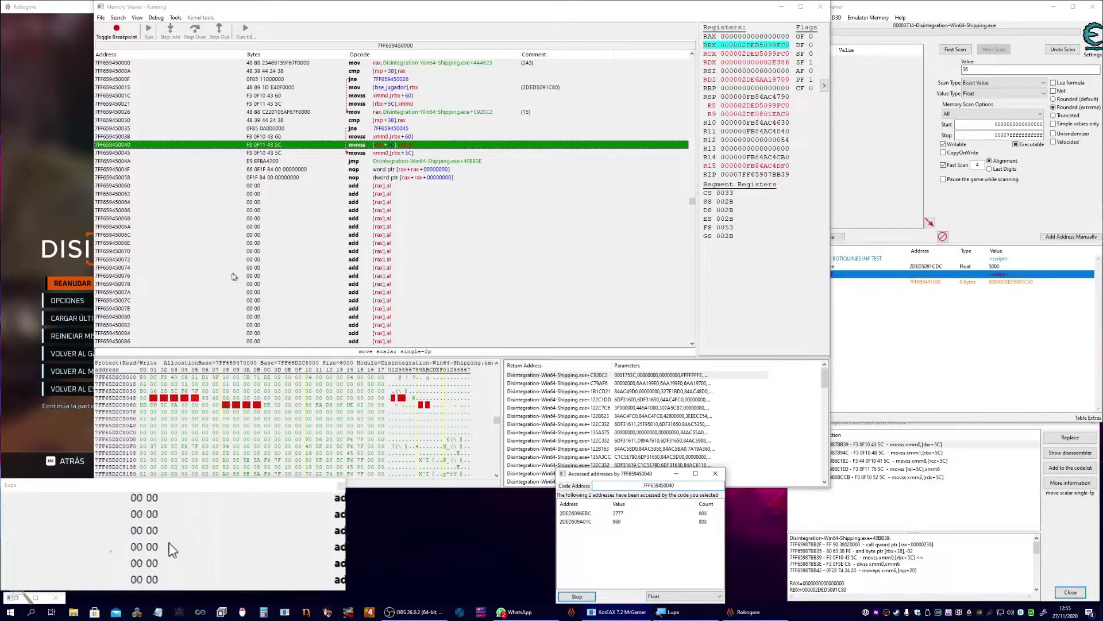
# Step: Resume play in the game so the companions take enemy fire while accesses are recorded, and return to the memory viewer
pyautogui.click(15, 191)
pyautogui.press('Escape')
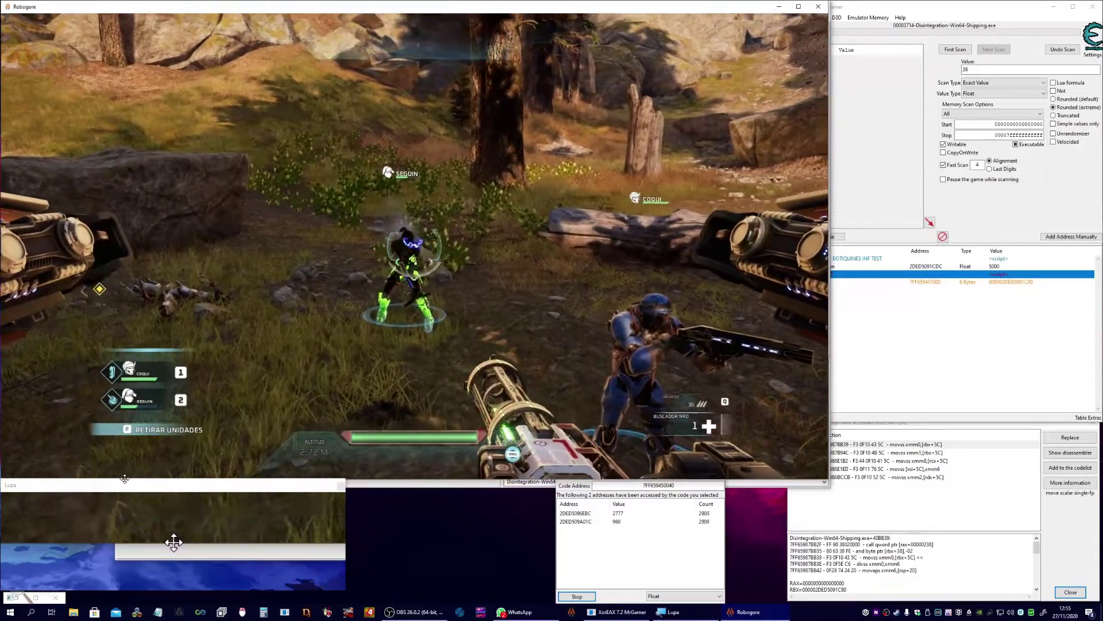
pyautogui.click(131, 479)
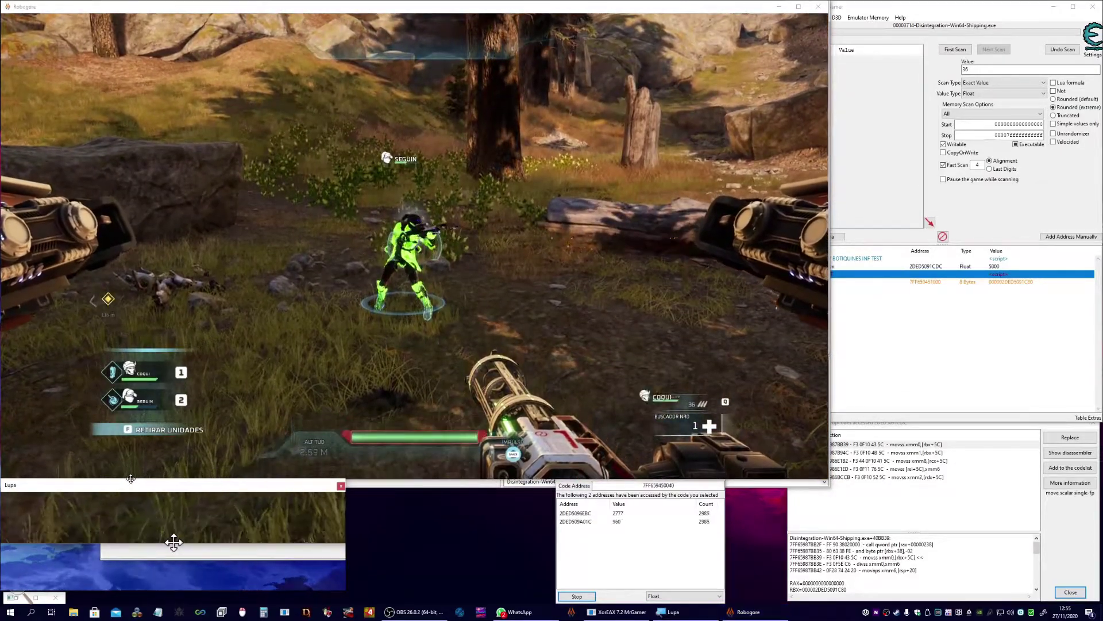
pyautogui.click(131, 468)
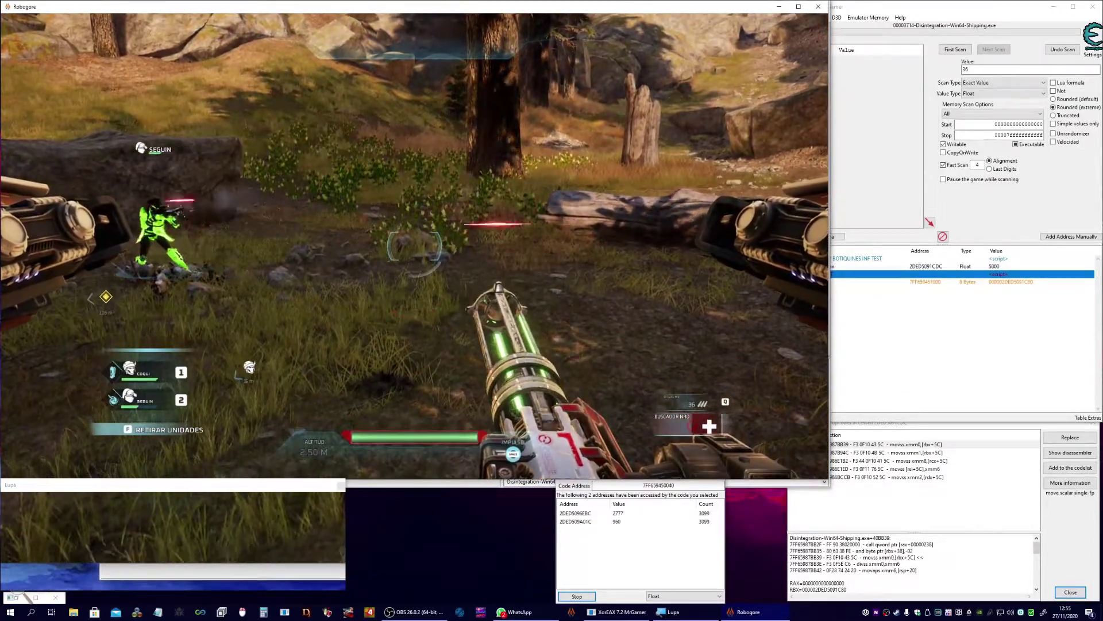
pyautogui.hotkey('alt', 'Tab')
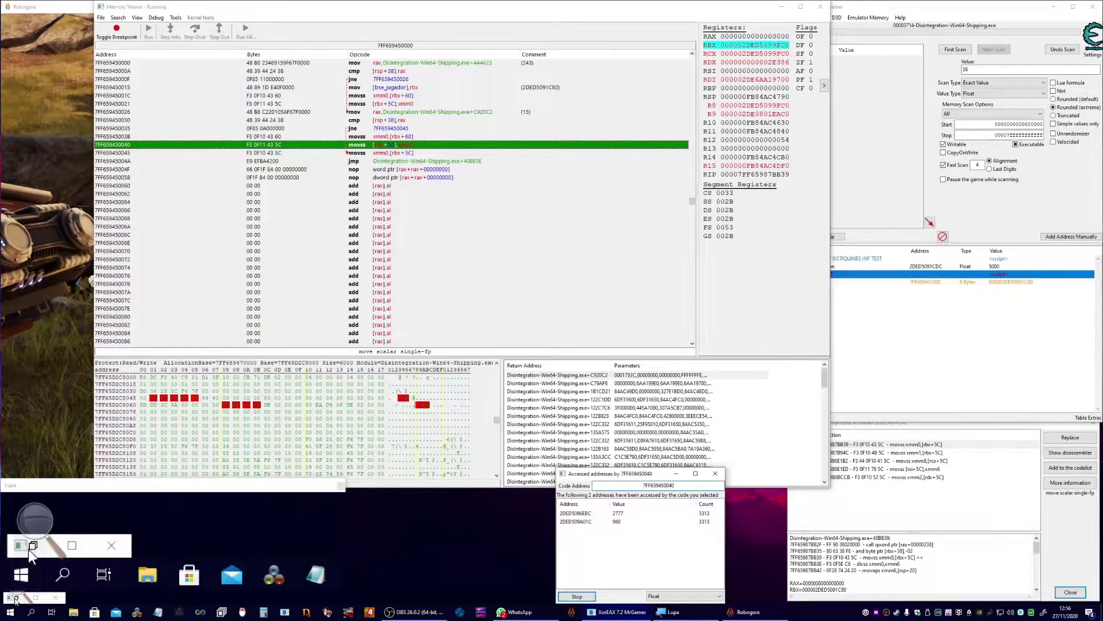
# Step: Restore the grupo structure window and compare the companions' health values at offsets 005C and 0060
pyautogui.click(16, 597)
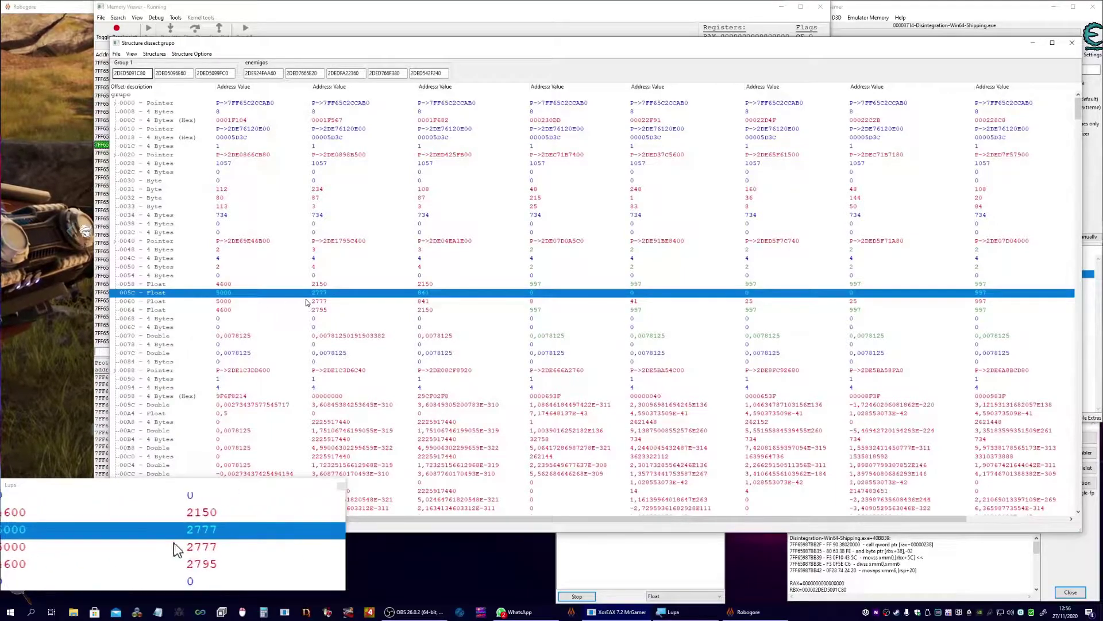
pyautogui.click(428, 300)
pyautogui.click(428, 293)
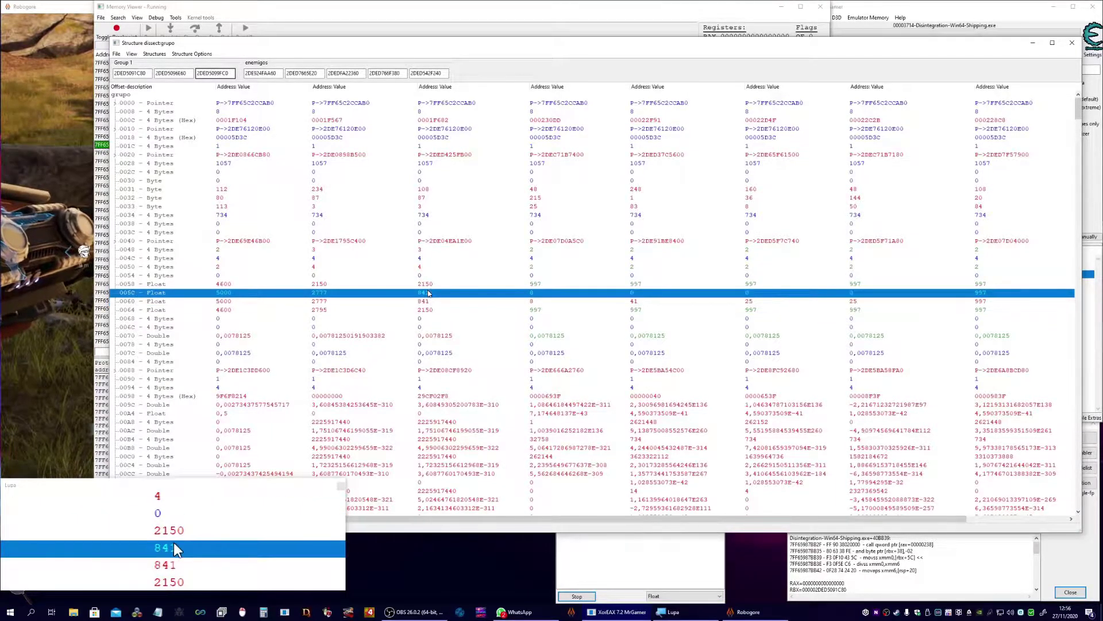
pyautogui.click(428, 302)
pyautogui.click(426, 296)
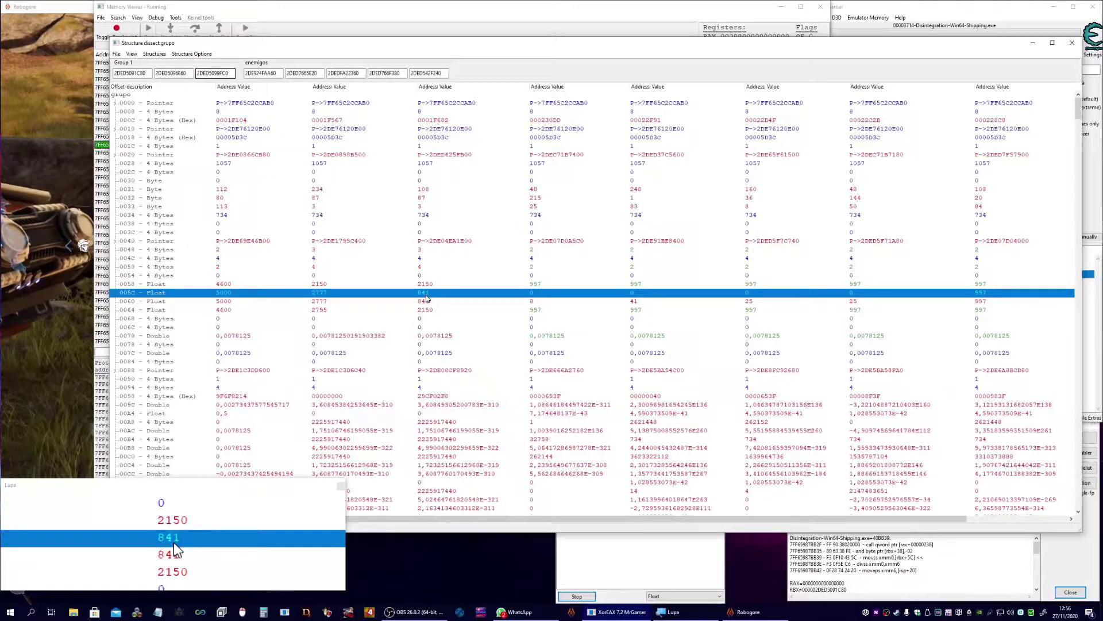
# Step: Compare the health values in the companion block's accessed-address list, stop the recording and close the list
pyautogui.click(668, 556)
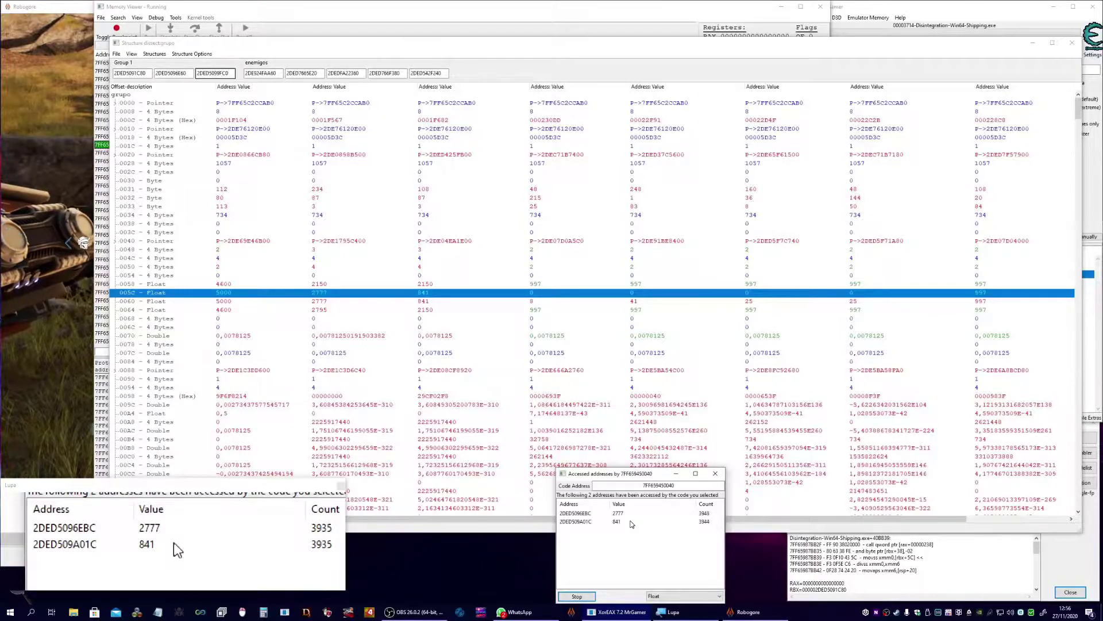
pyautogui.click(585, 597)
pyautogui.click(585, 596)
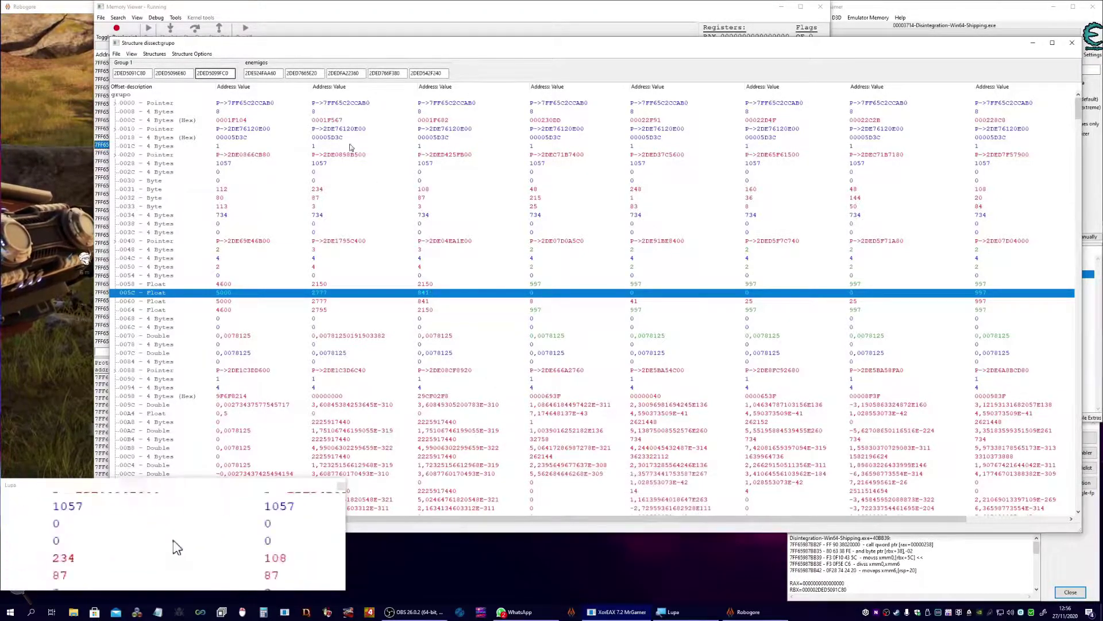
# Step: Delete the grupo structure and close the structure dissector and the memory viewer
pyautogui.click(190, 54)
pyautogui.click(198, 73)
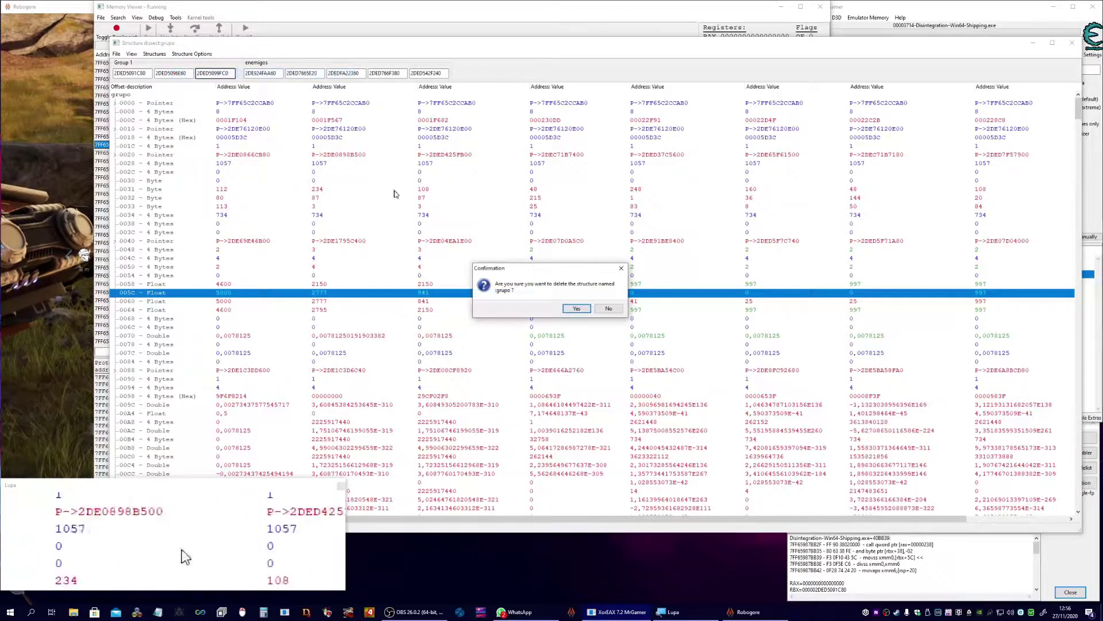
pyautogui.click(576, 308)
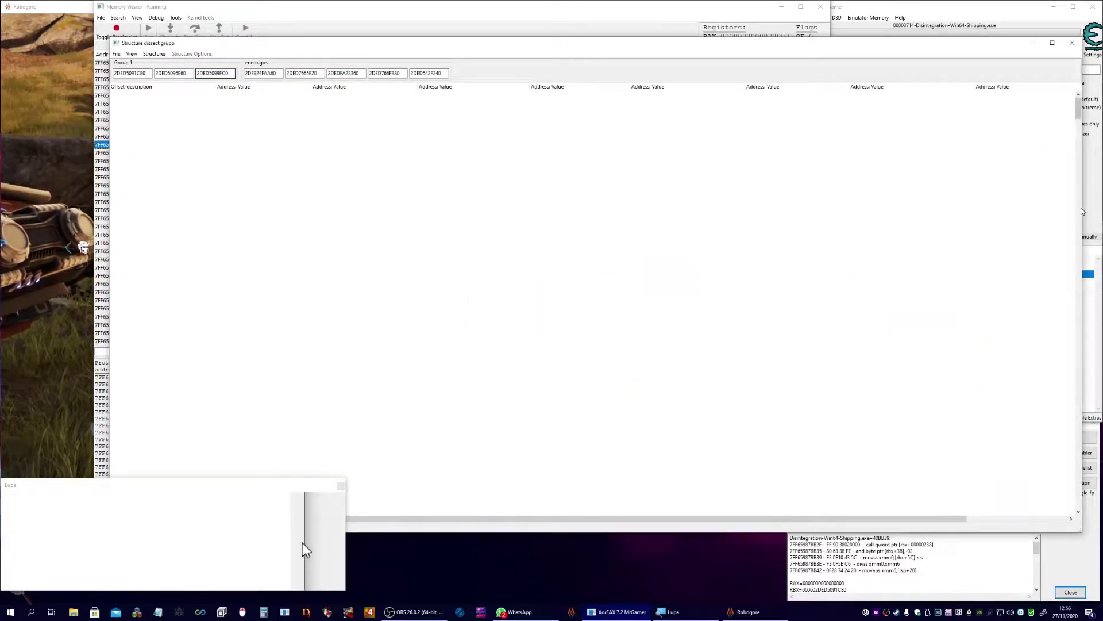
pyautogui.moveTo(1081, 207); pyautogui.dragTo(336, 207)
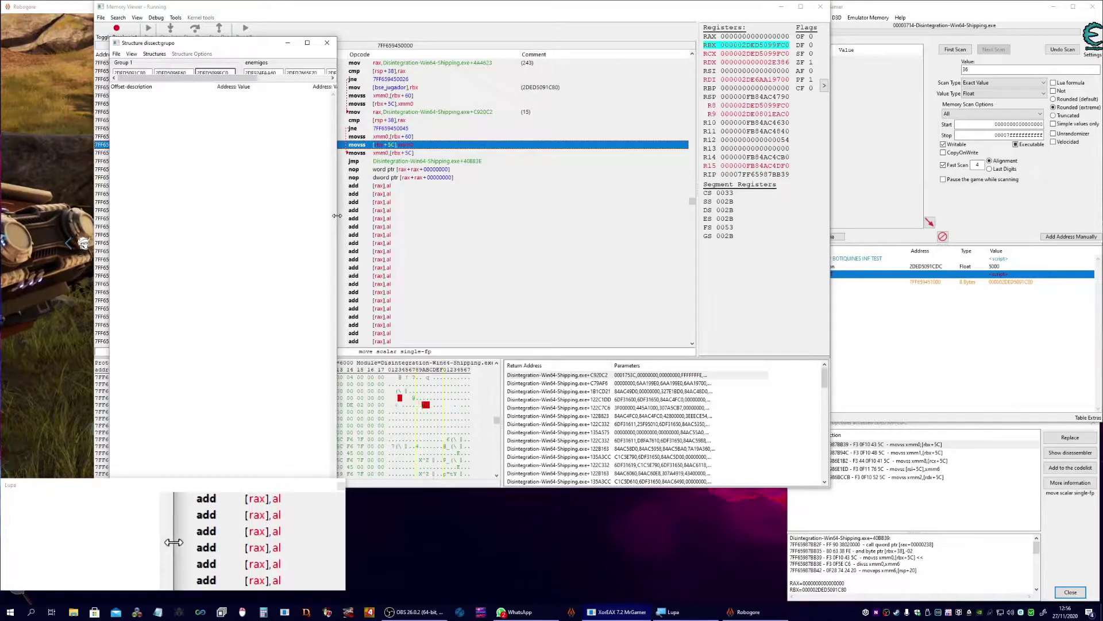
pyautogui.click(327, 43)
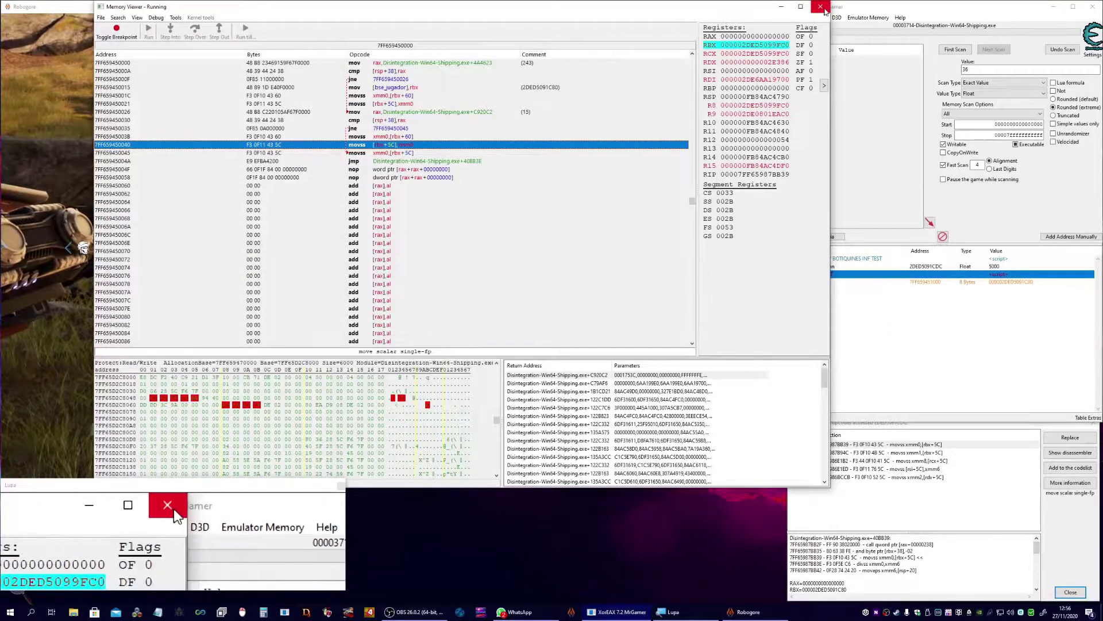
pyautogui.click(820, 6)
# Step: Resume play in the game, fight the enemy on the forest path and collect the scrap near the fallen log
pyautogui.click(495, 151)
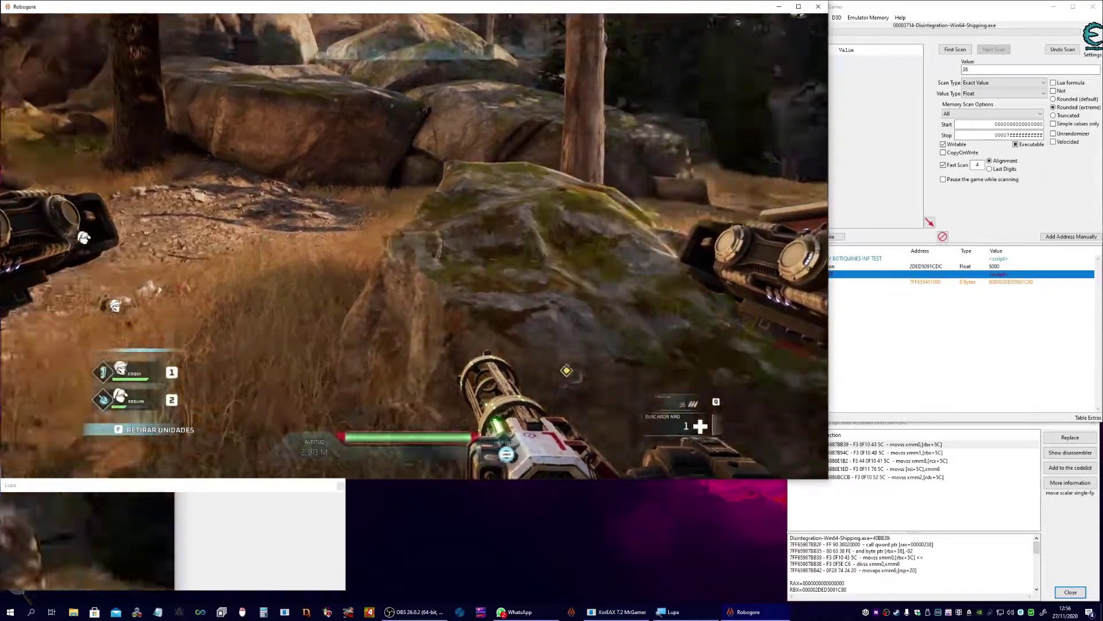
pyautogui.press('w')
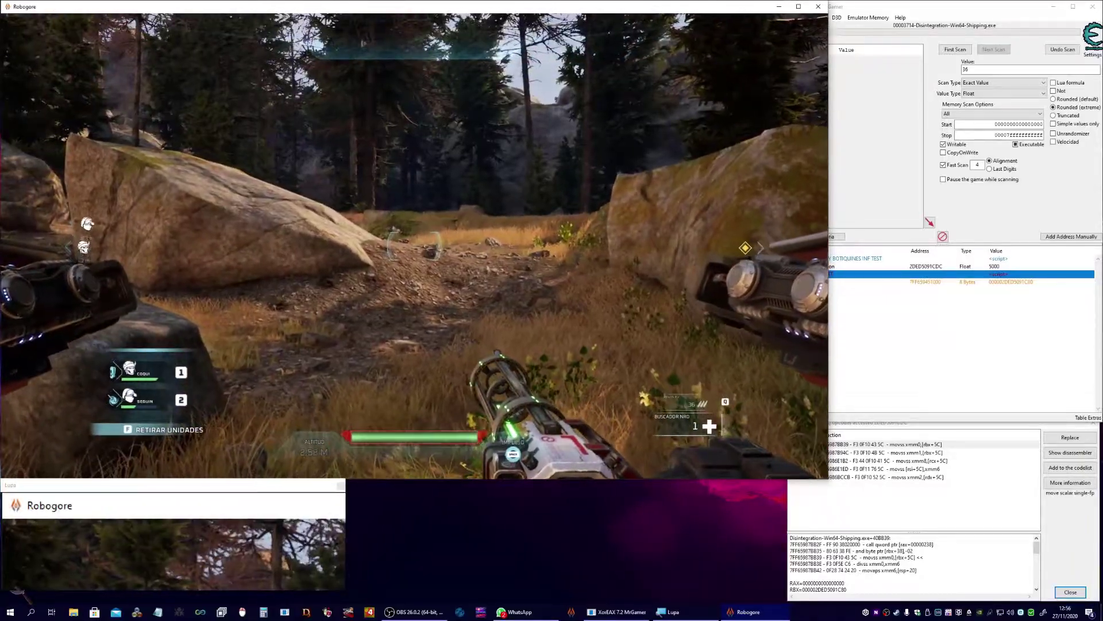
pyautogui.press('w')
pyautogui.press('w')
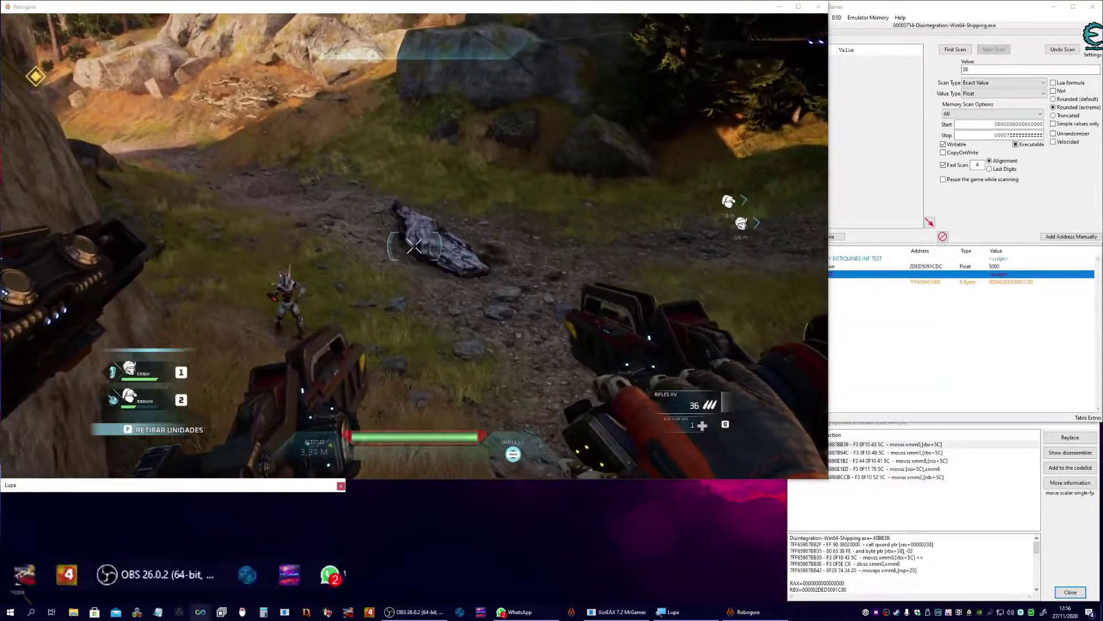
pyautogui.click(478, 260)
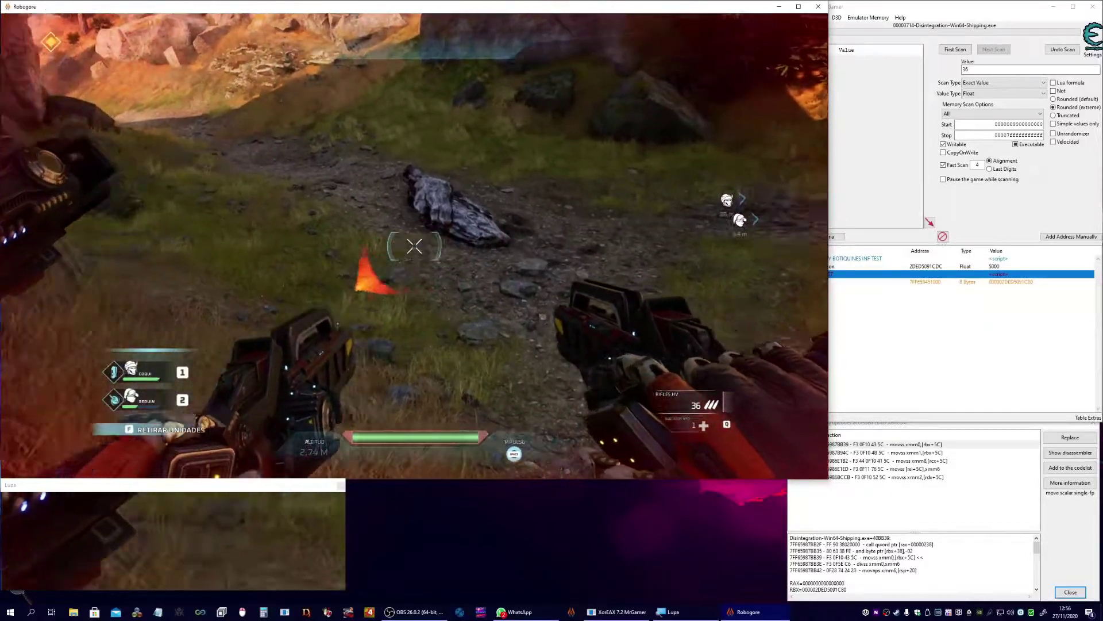
pyautogui.press('s')
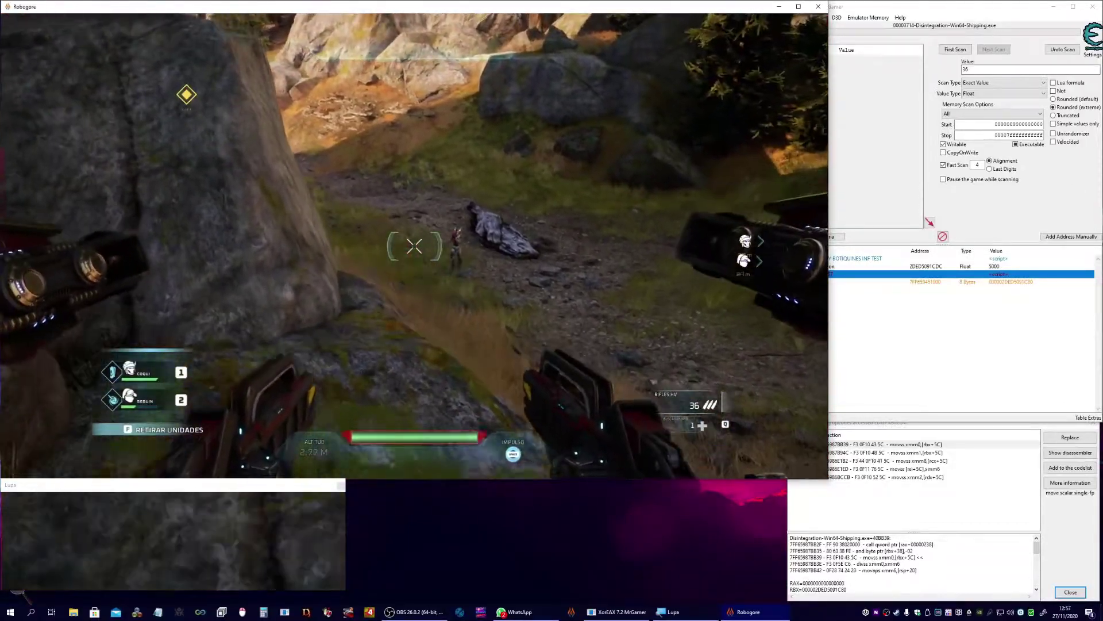
pyautogui.press('a')
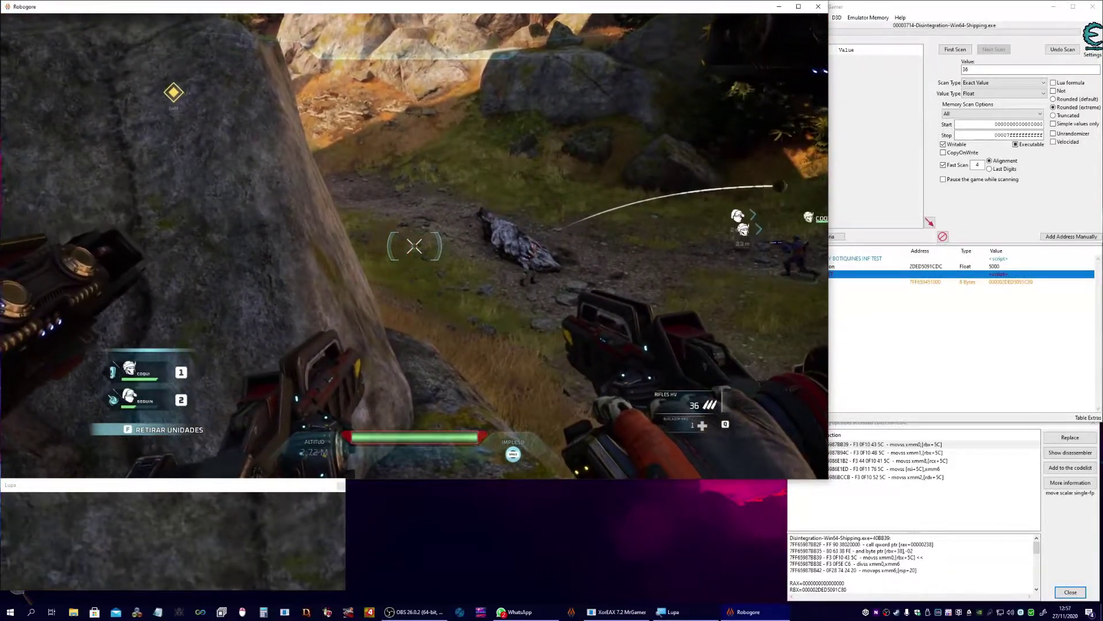
pyautogui.press('w')
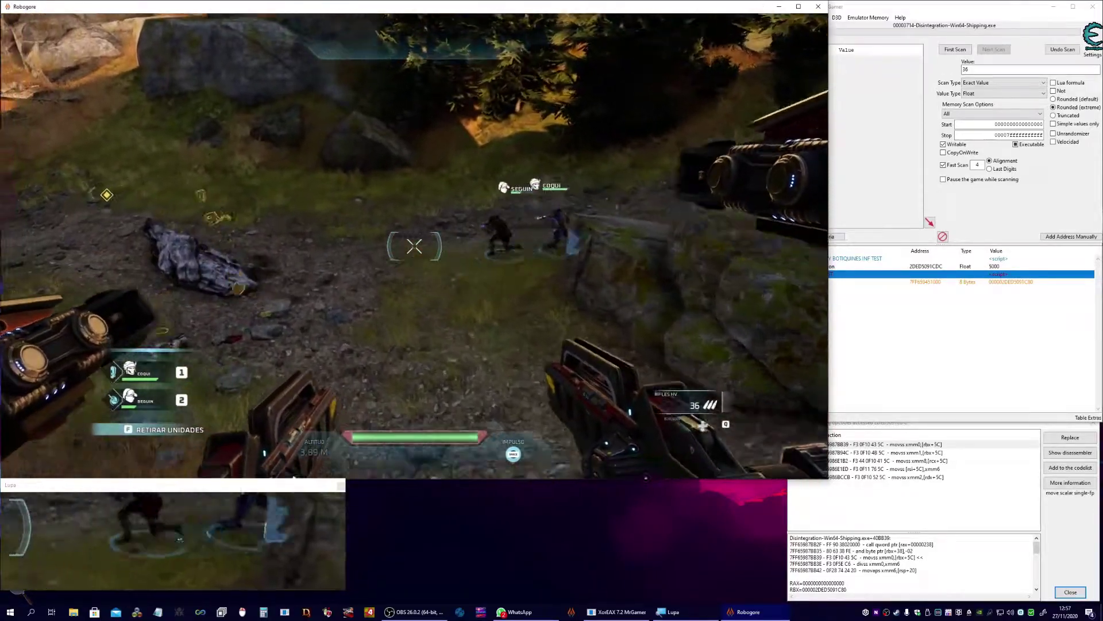
pyautogui.press('a')
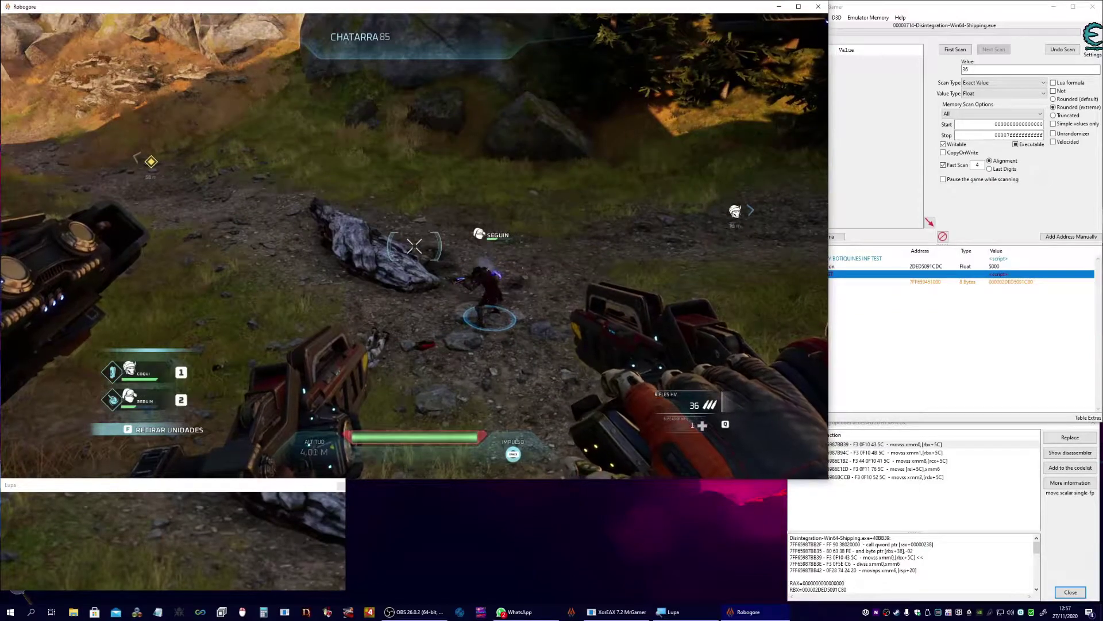
# Step: Return to the memory scanner, close the list of accessing instructions and delete the undescribed float entry
pyautogui.hotkey('alt', 'Tab')
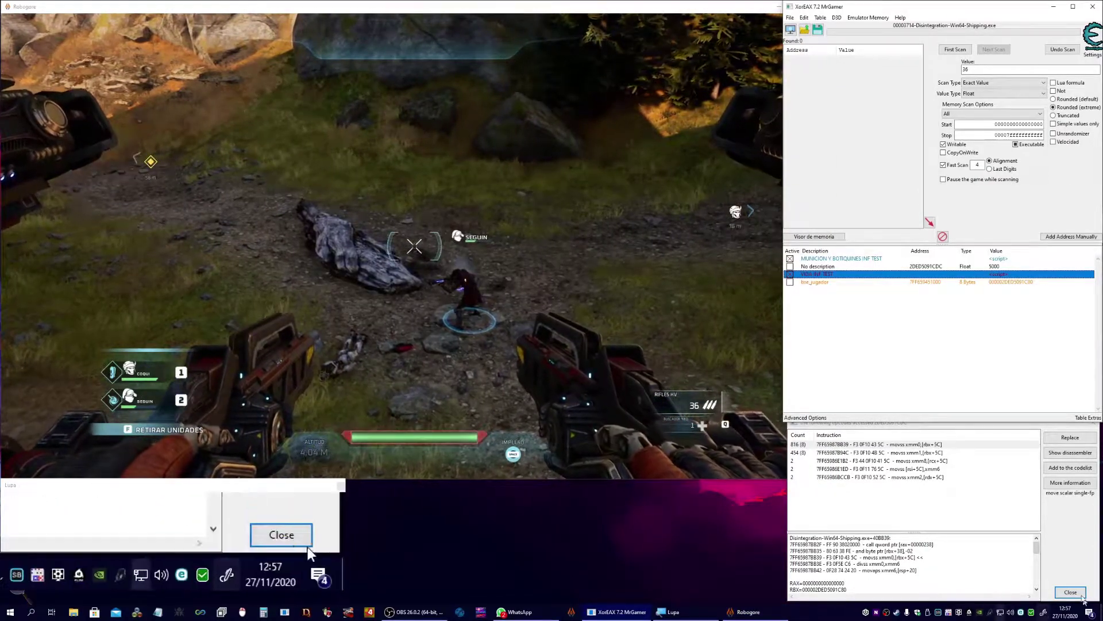
pyautogui.click(1070, 592)
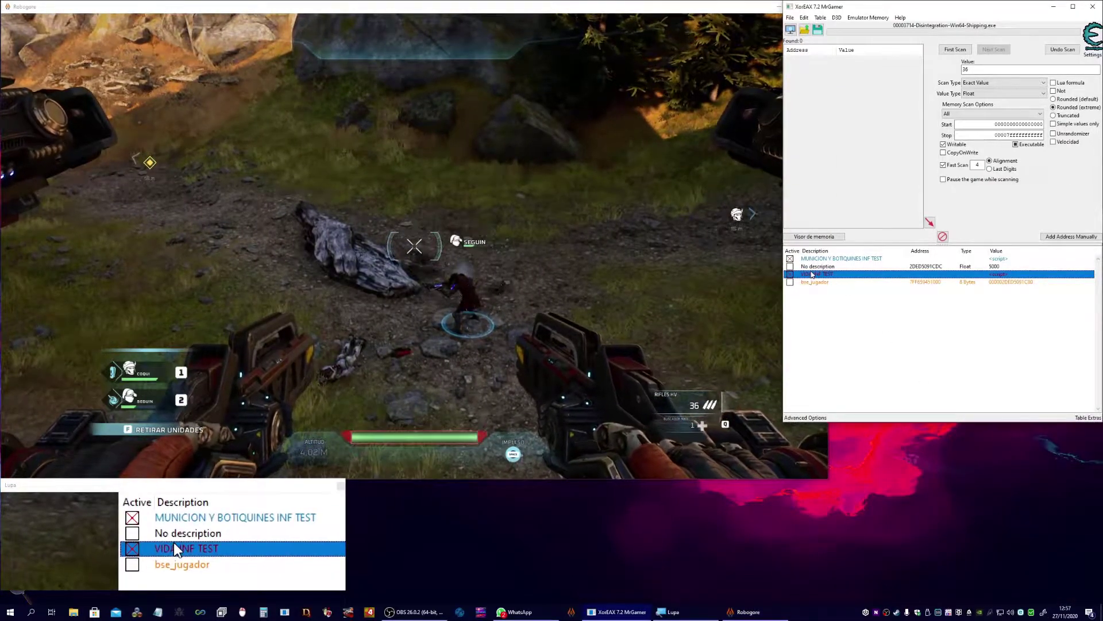
pyautogui.click(816, 266)
pyautogui.press('Delete')
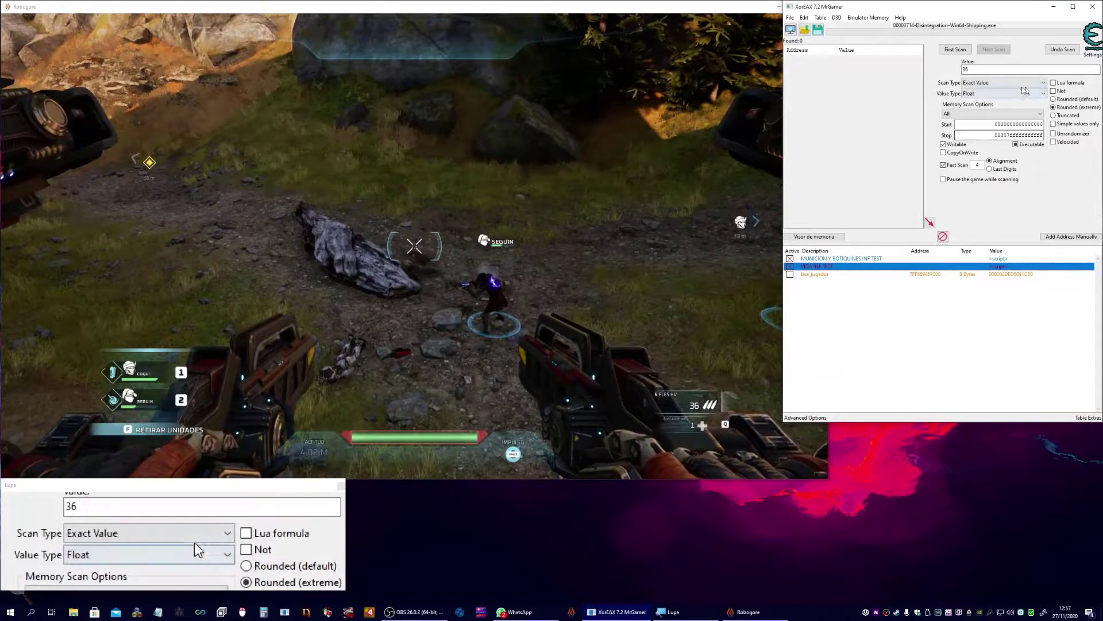
# Step: Run a first scan for the scrap count as an exact 4 Bytes value of 85
pyautogui.click(1024, 92)
pyautogui.click(977, 126)
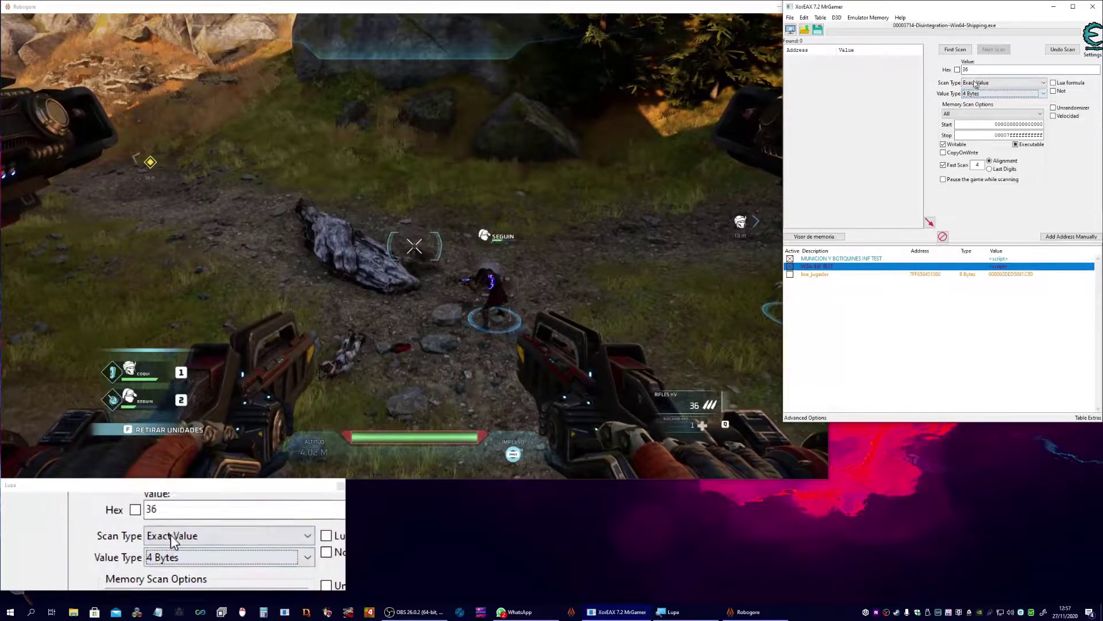
pyautogui.doubleClick(973, 69)
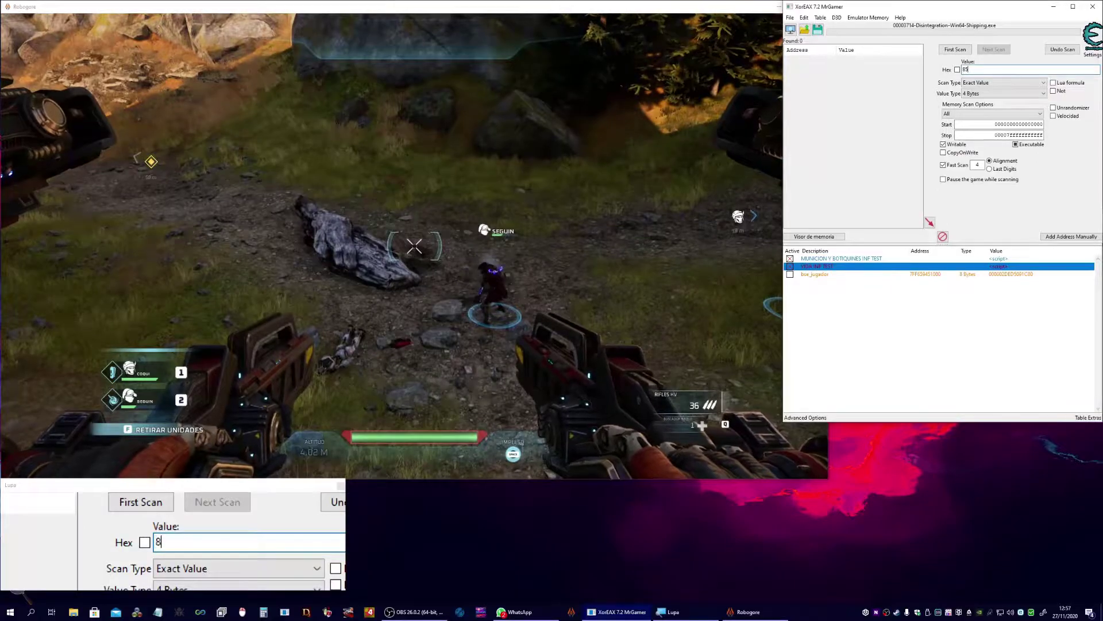
pyautogui.write('85')
pyautogui.press('Return')
# Step: Return to the game and travel along the forest path in search of more scrap
pyautogui.click(459, 337)
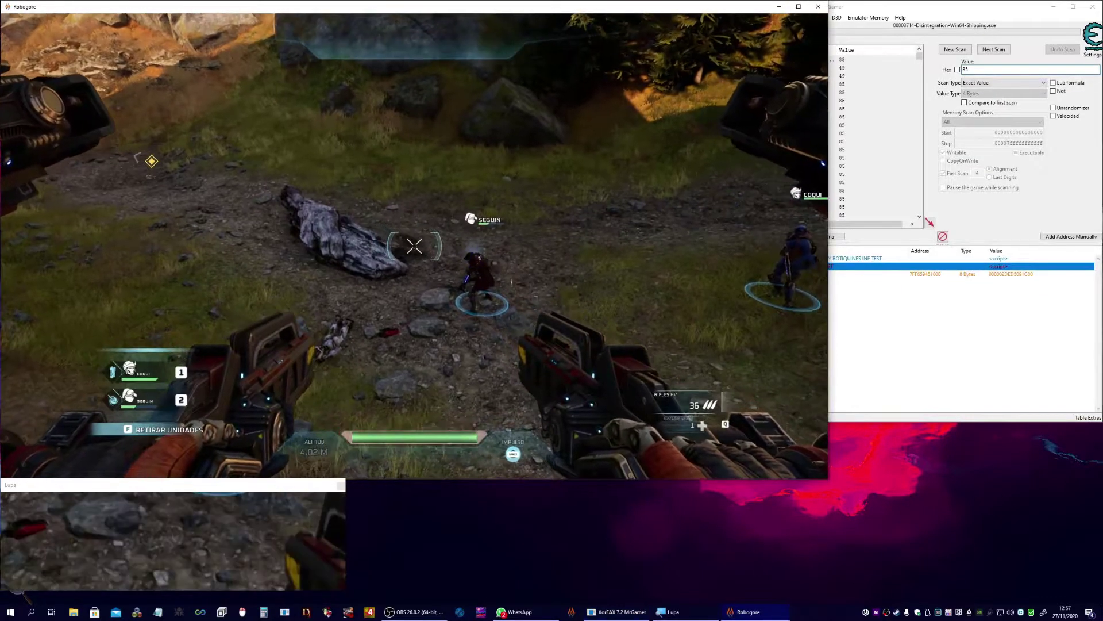
pyautogui.press('w')
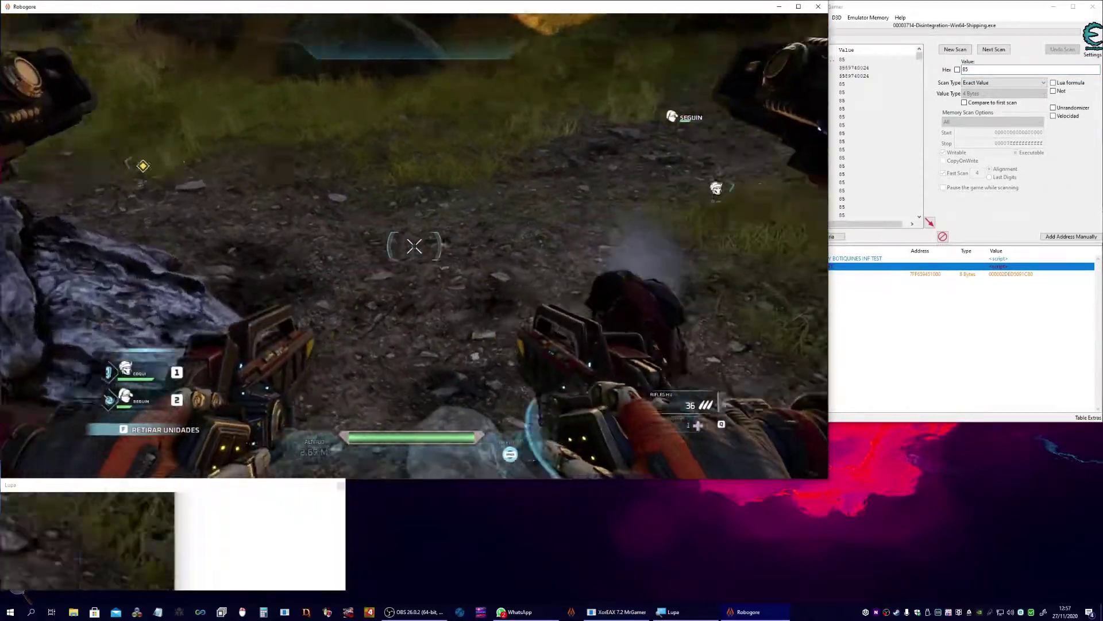
pyautogui.press('w')
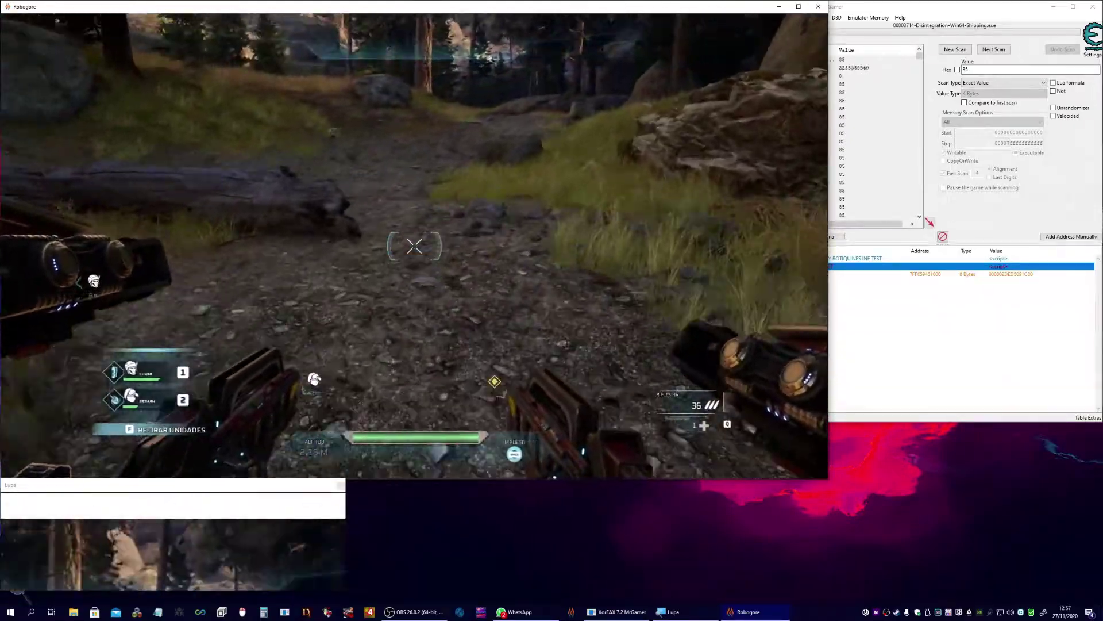
pyautogui.press('w')
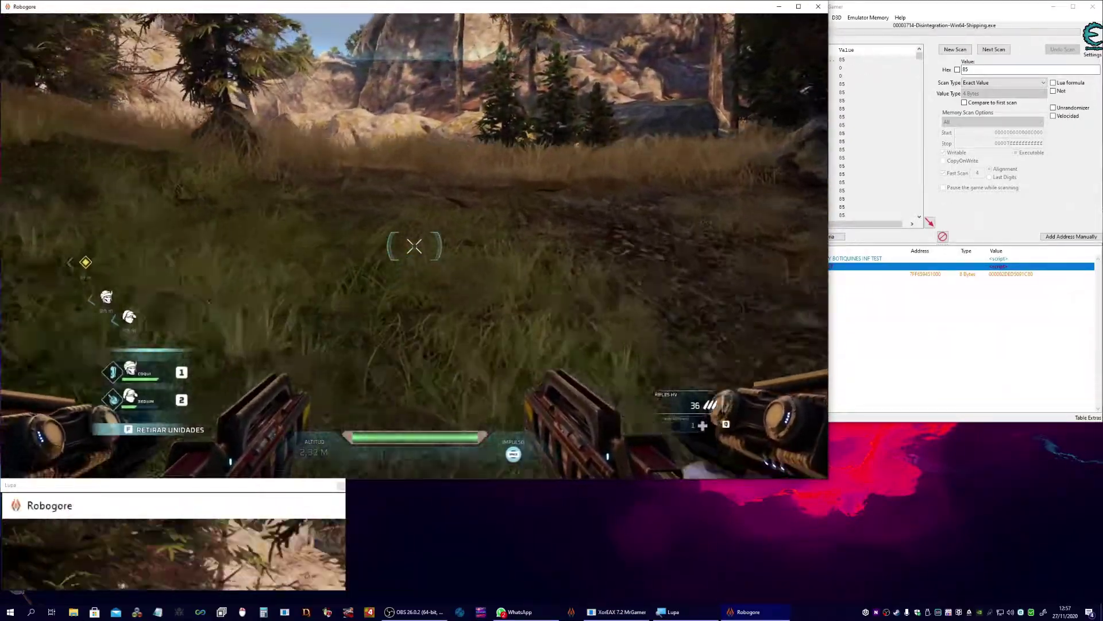
pyautogui.press('w')
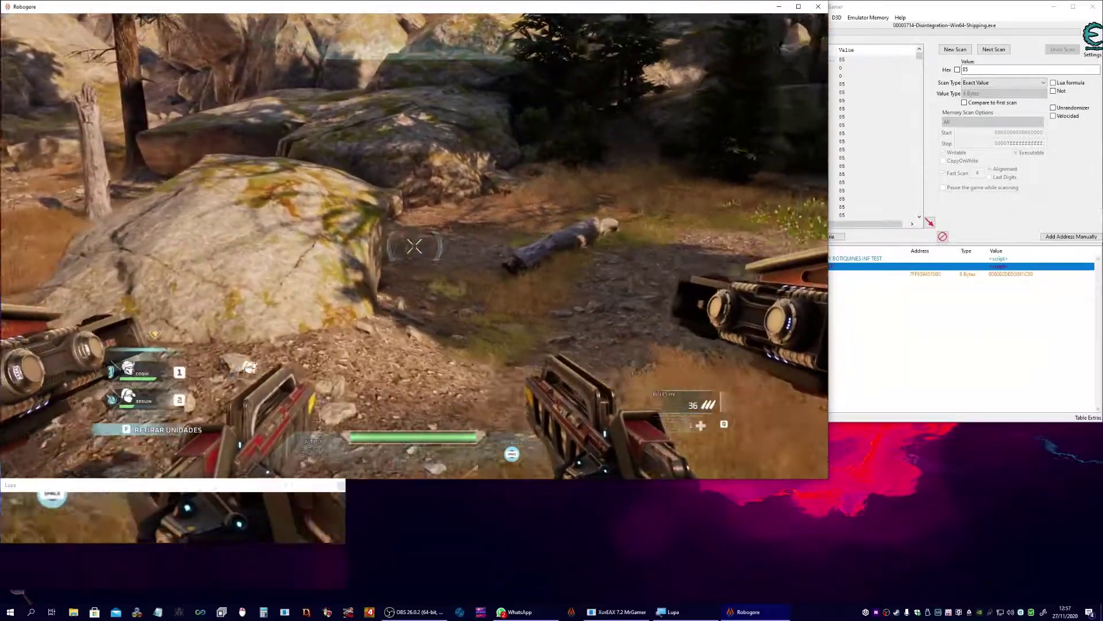
pyautogui.press('w')
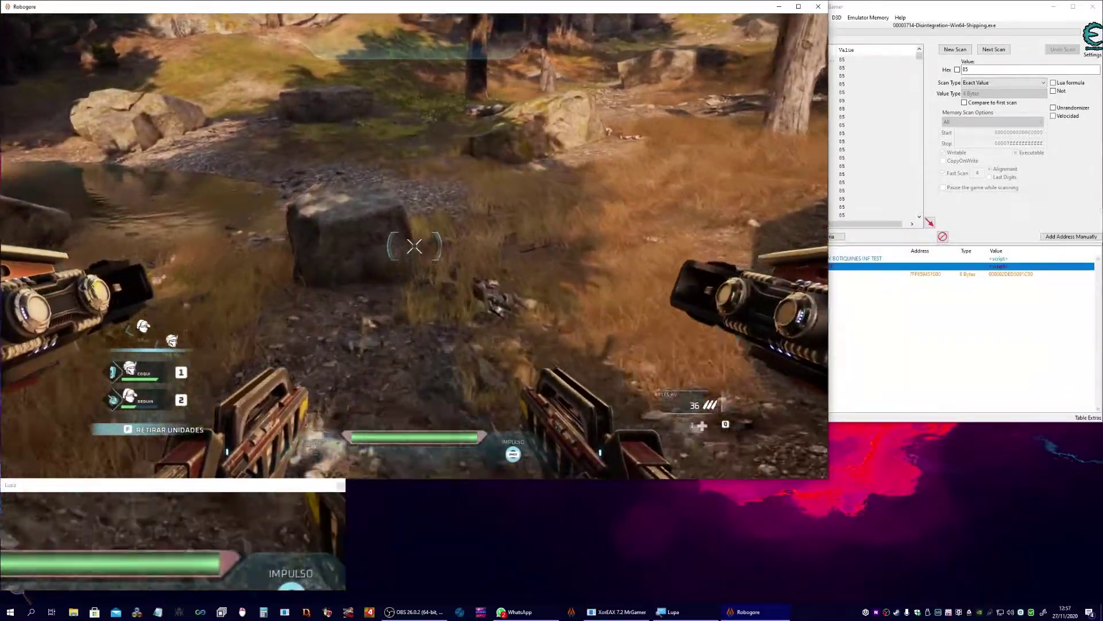
pyautogui.press('w')
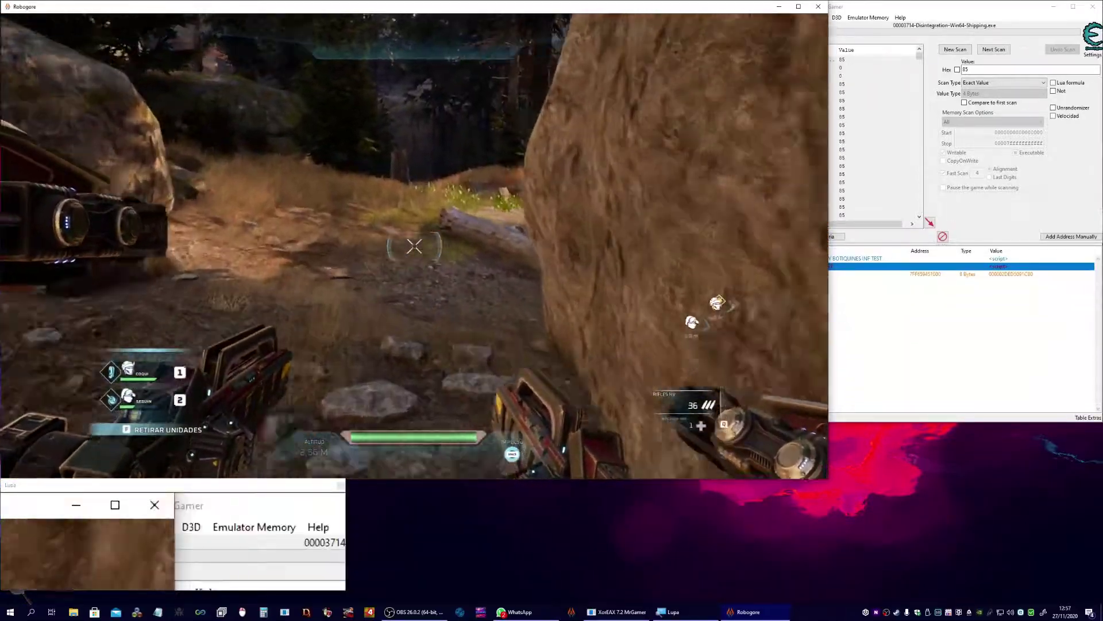
# Step: Travel to the ruined compound with orange containers, fight the enemies there and collect their scrap
pyautogui.press('w')
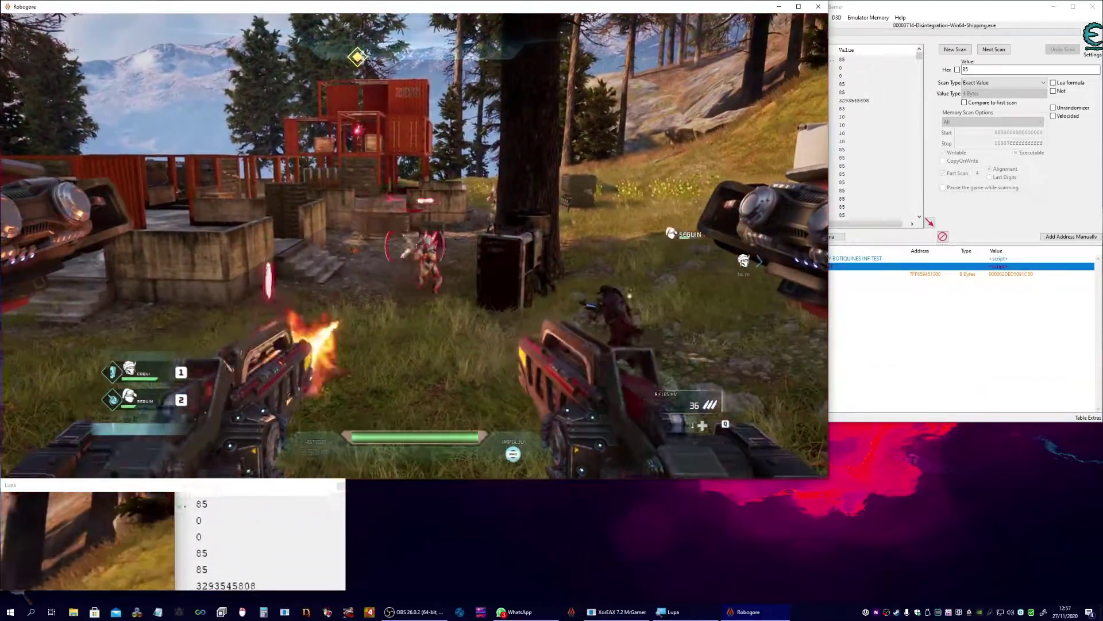
pyautogui.press('w')
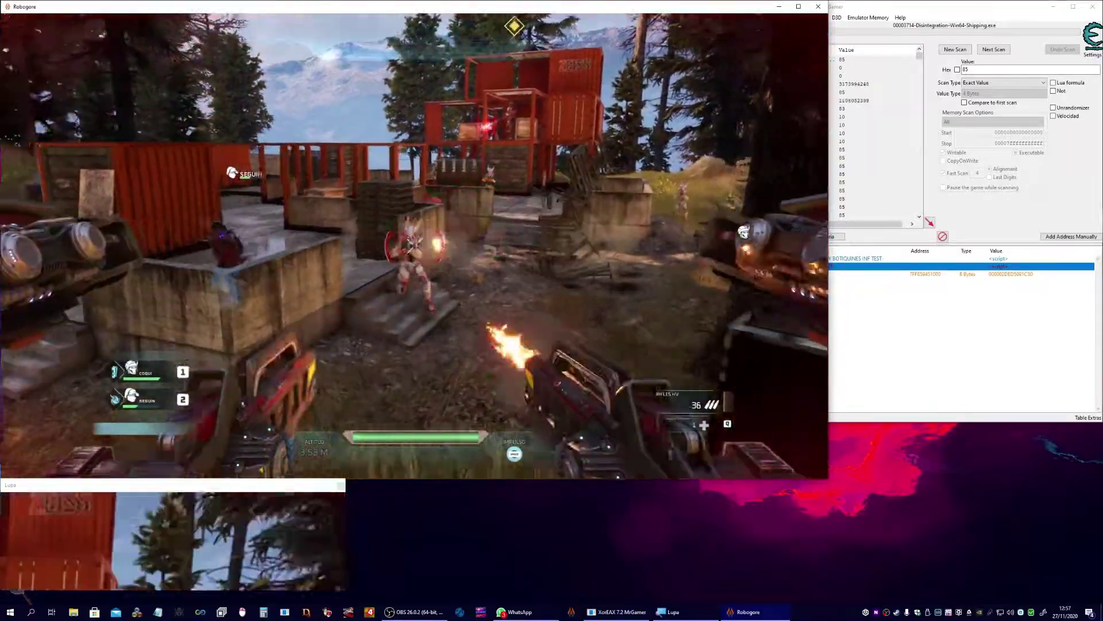
pyautogui.press('w')
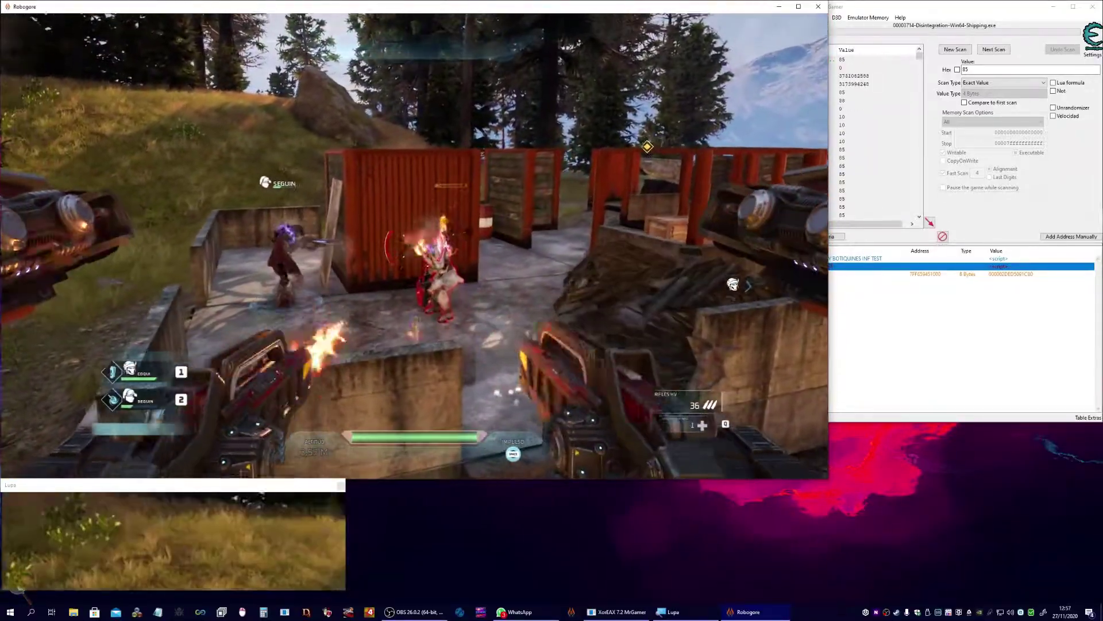
pyautogui.press('w')
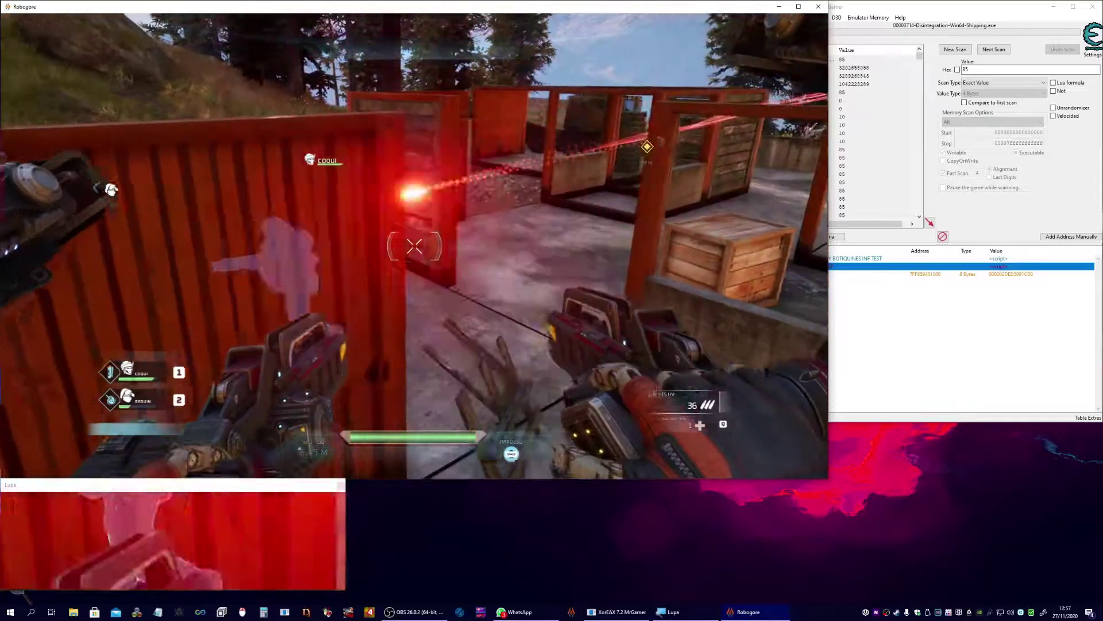
pyautogui.press('w')
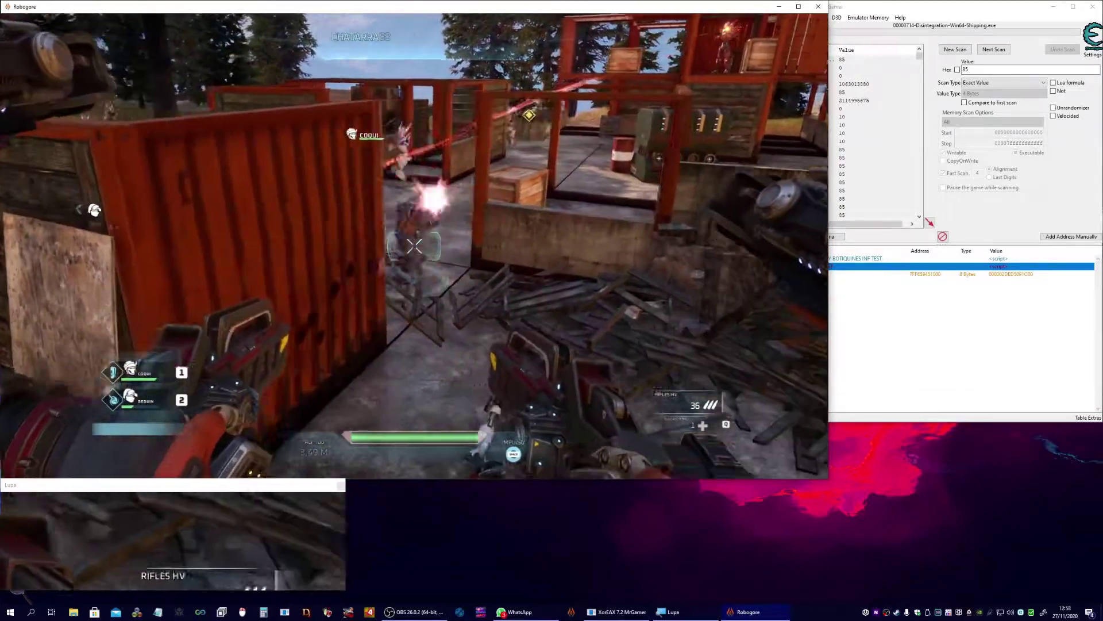
pyautogui.press('s')
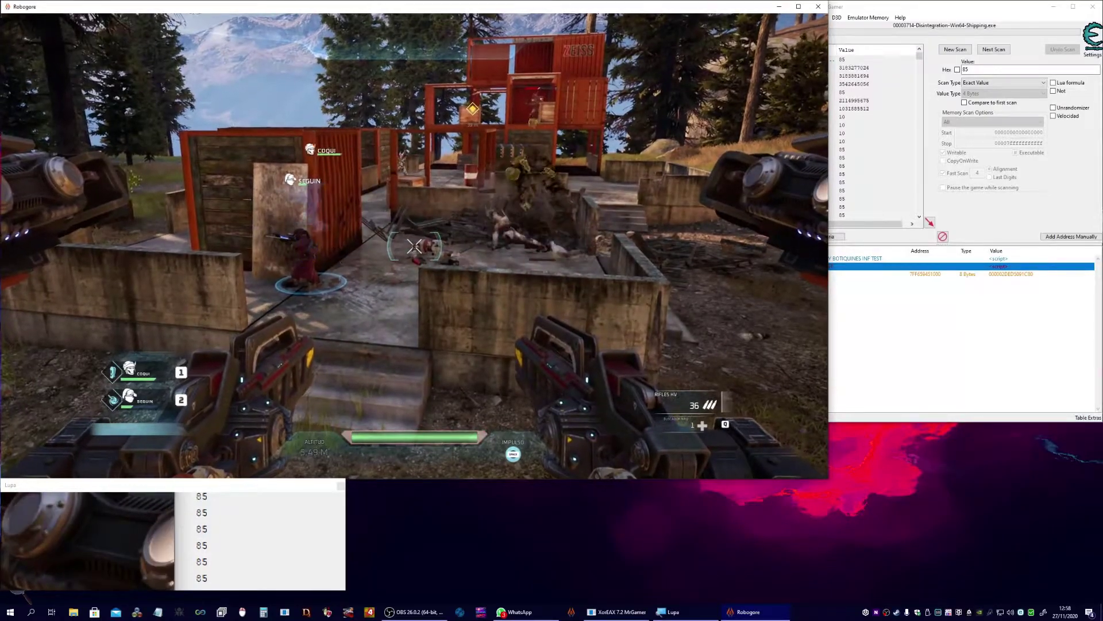
# Step: Narrow the scrap scan in the memory scanner to the exact value 92 and return to the game
pyautogui.hotkey('alt', 'Tab')
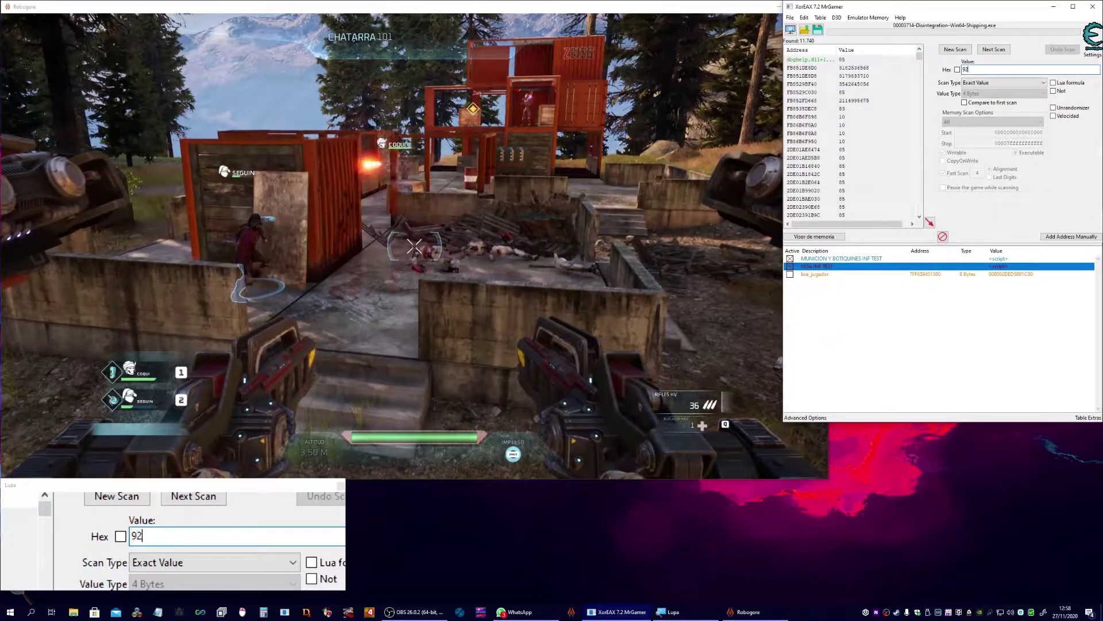
pyautogui.click(1001, 51)
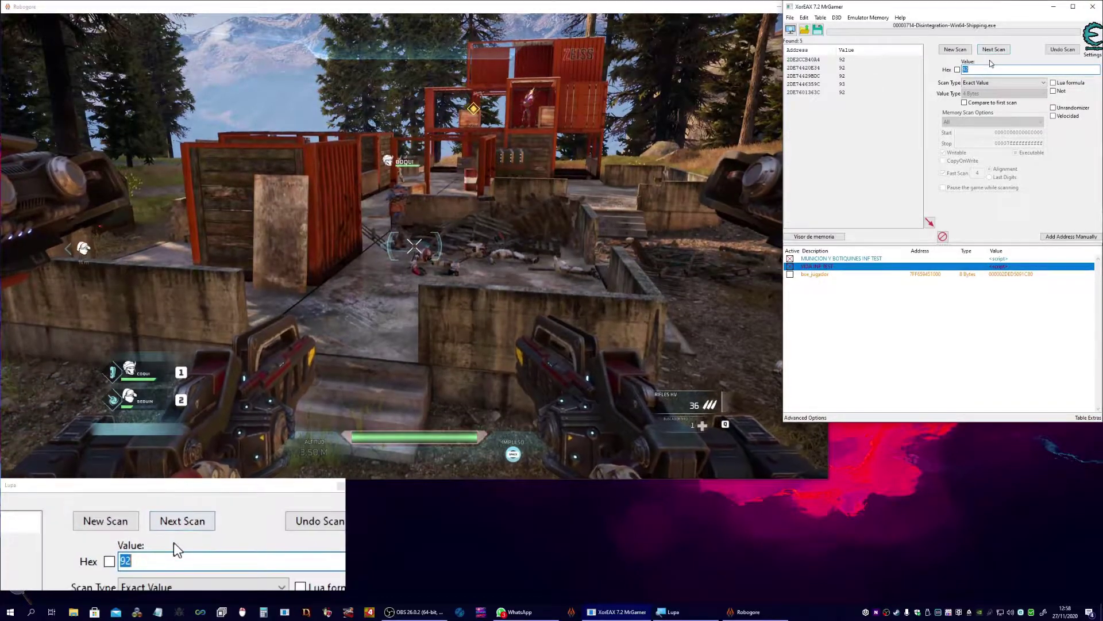
pyautogui.click(727, 150)
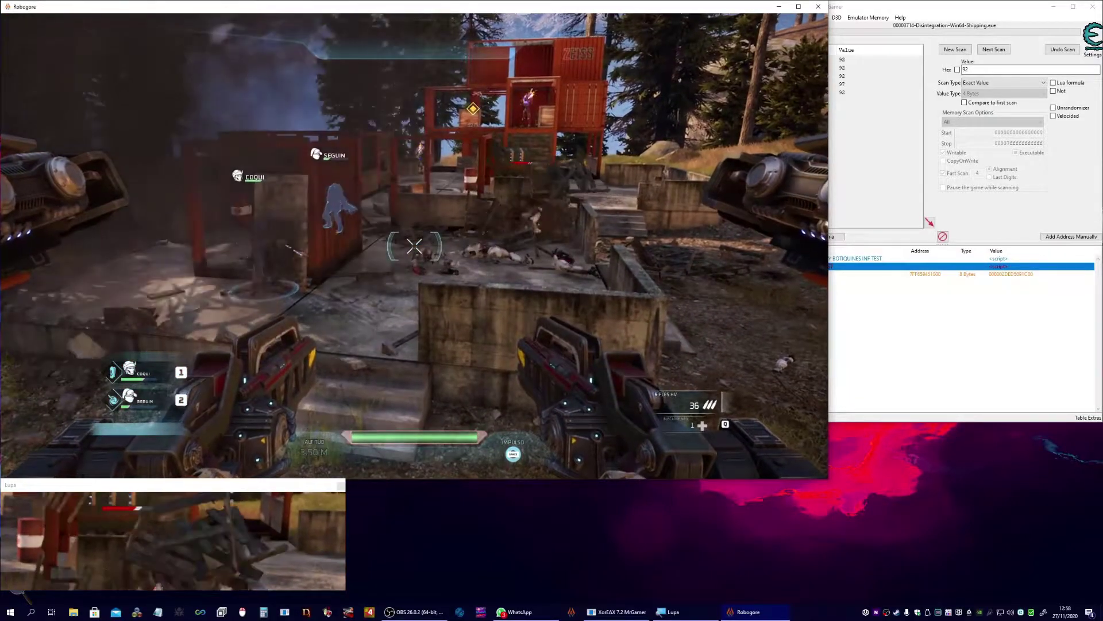
# Step: Retreat from the container compound, pause the game and switch to the memory scanner
pyautogui.press('s')
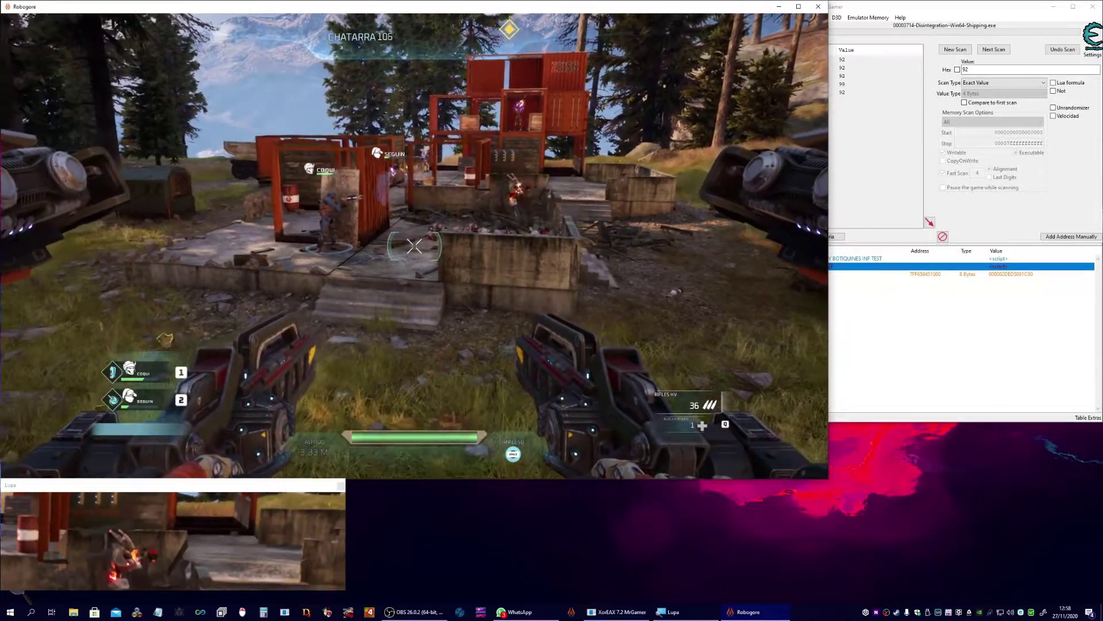
pyautogui.press('Escape')
pyautogui.click(797, 319)
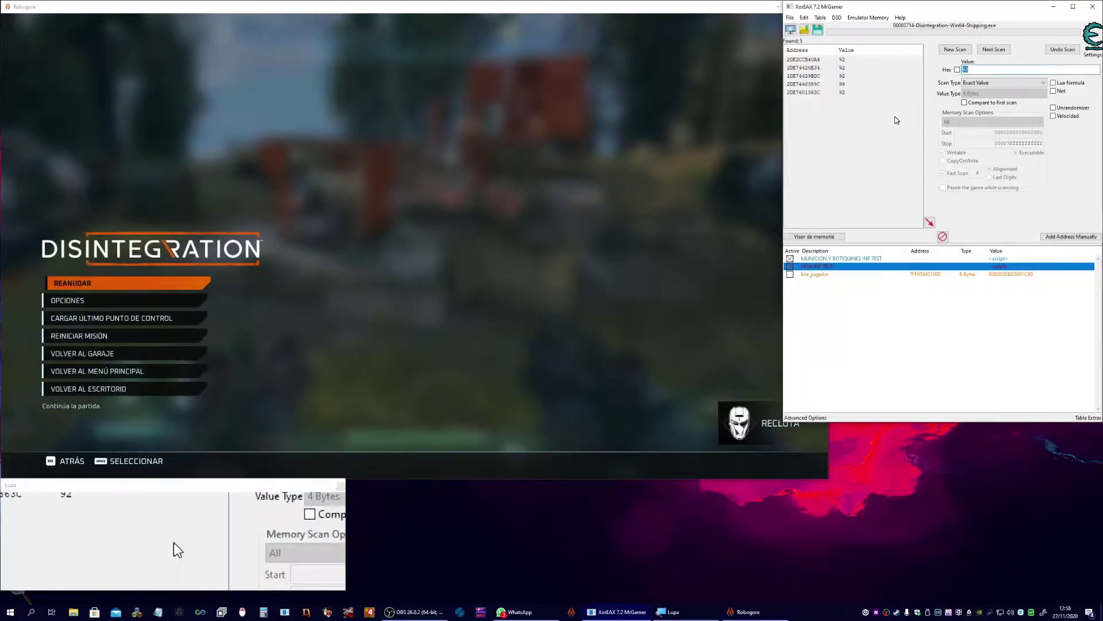
# Step: Disable the VIDA INF TEST script and list the addresses accessed by the movss instruction at Disintegration-Win64-Shipping.exe+40BB39
pyautogui.click(814, 236)
pyautogui.rightClick(508, 132)
pyautogui.click(520, 144)
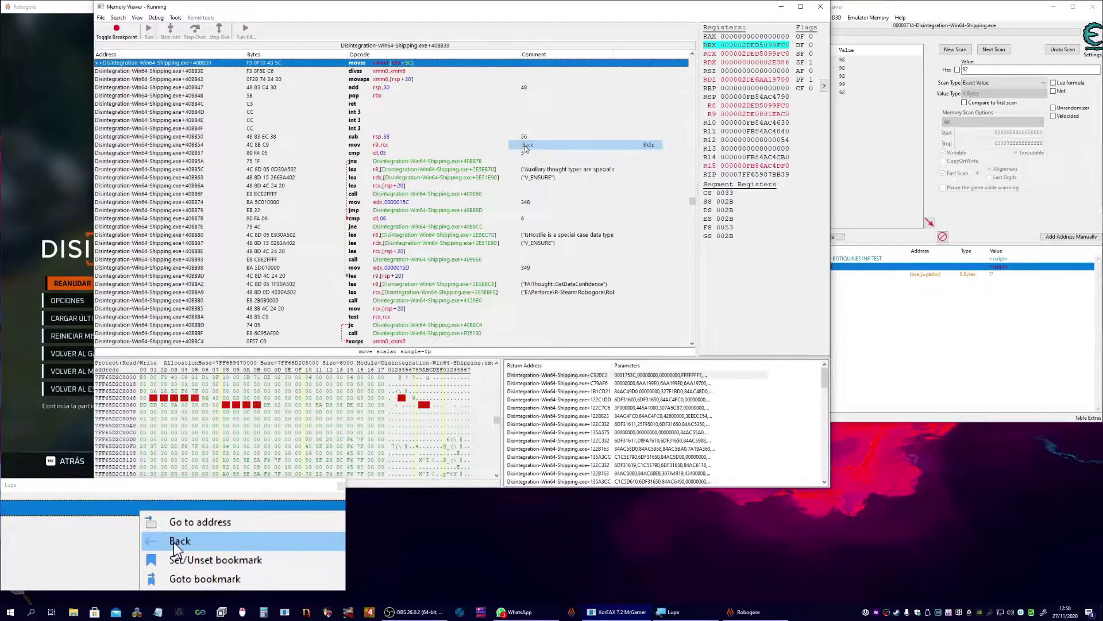
pyautogui.rightClick(397, 65)
pyautogui.click(437, 181)
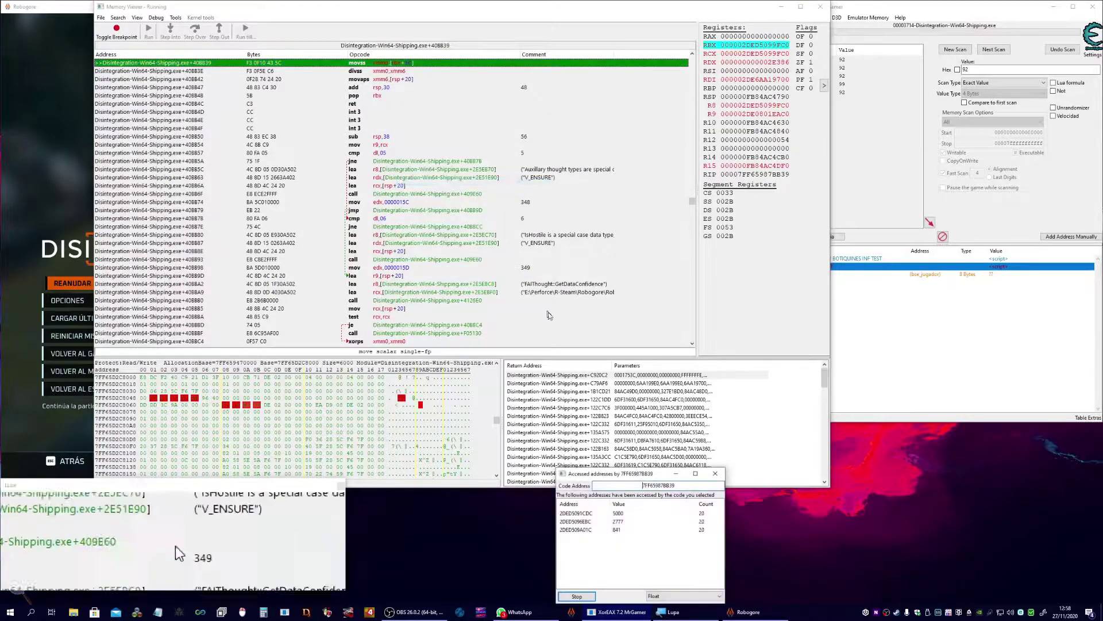
# Step: Run the game briefly so the instruction logs more addresses, pause it and return to the accessed-address list
pyautogui.click(32, 216)
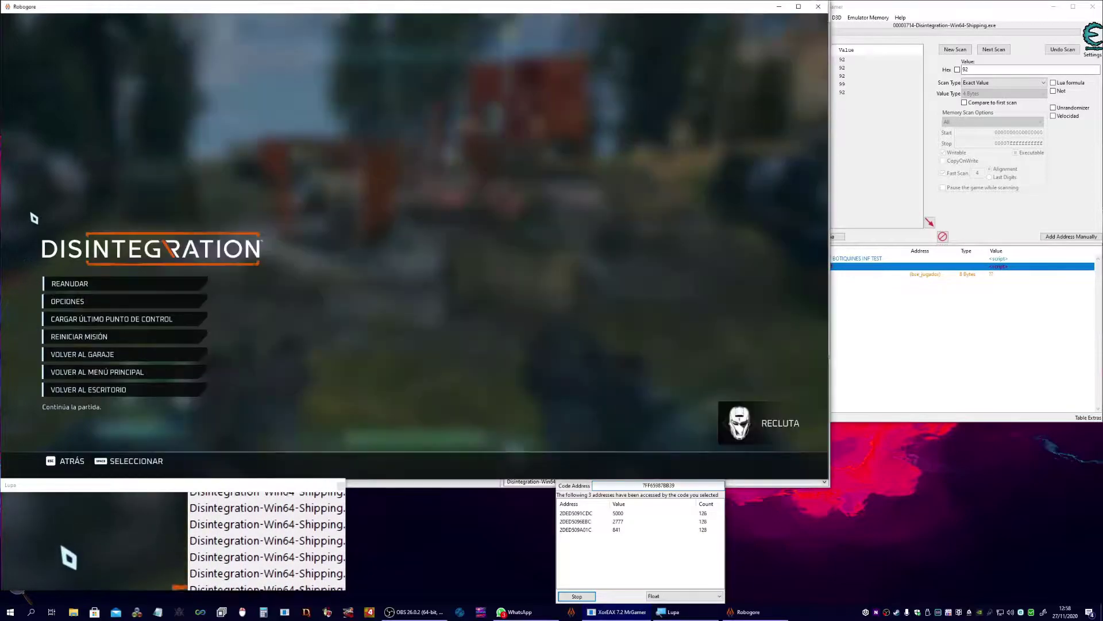
pyautogui.press('Escape')
pyautogui.press('Escape')
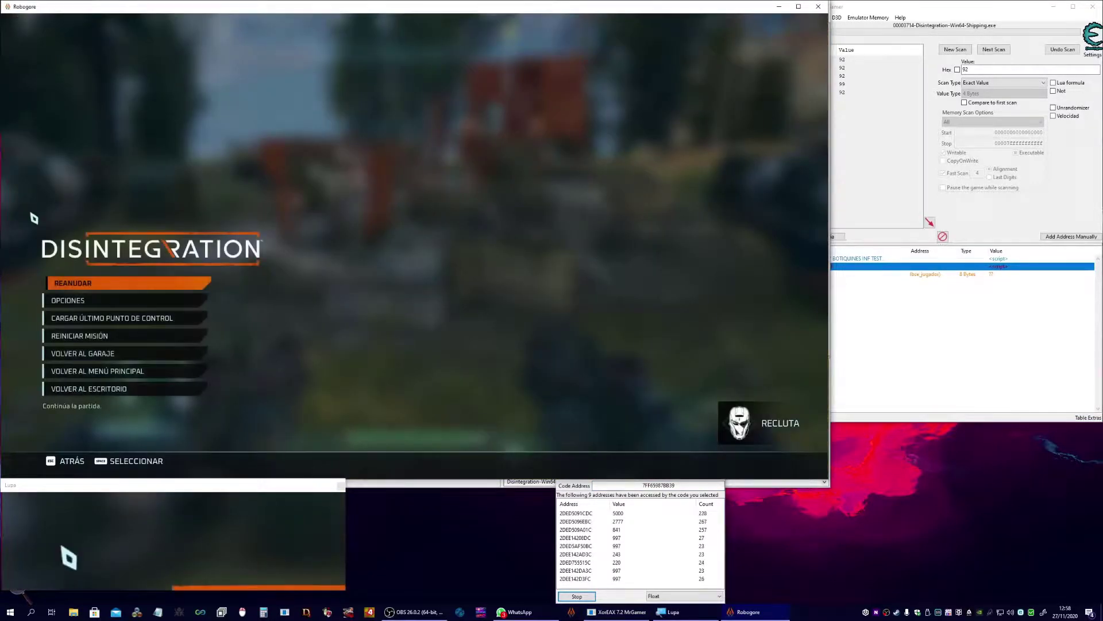
pyautogui.hotkey('alt', 'Tab')
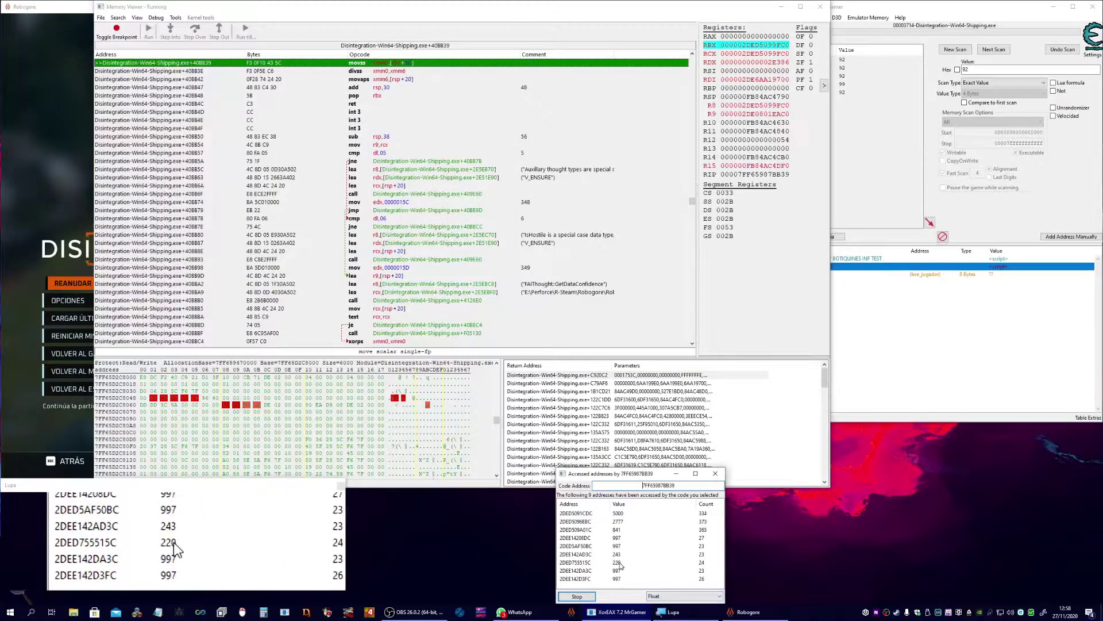
# Step: Add accessed addresses 2DED755515C and 2DEE142AD3C to the cheat table and stop logging accesses
pyautogui.doubleClick(618, 562)
pyautogui.doubleClick(617, 556)
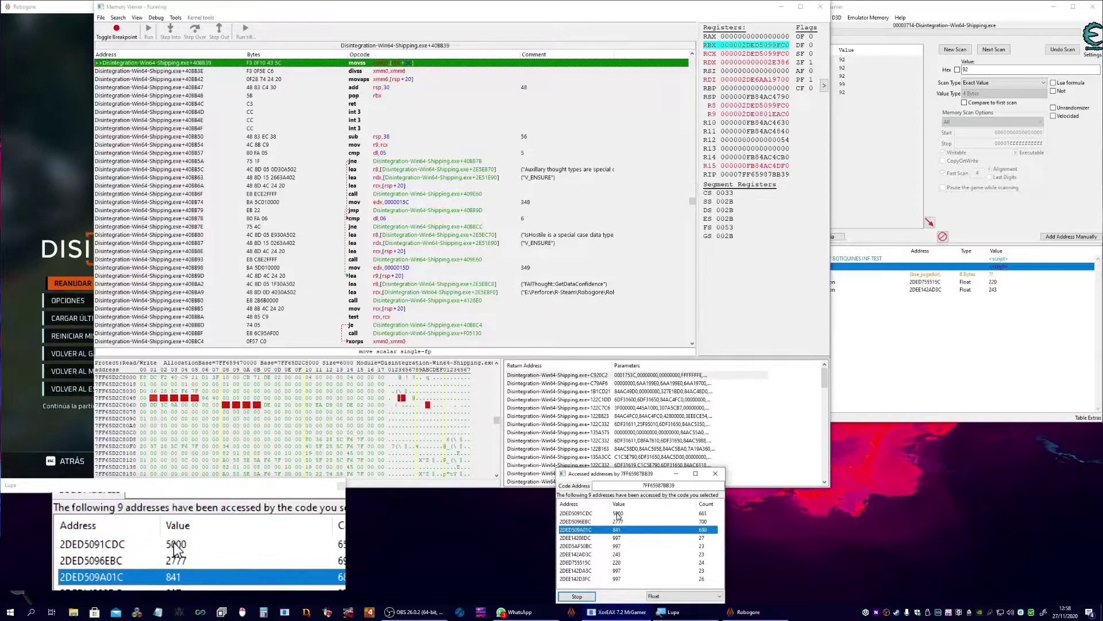
pyautogui.click(577, 596)
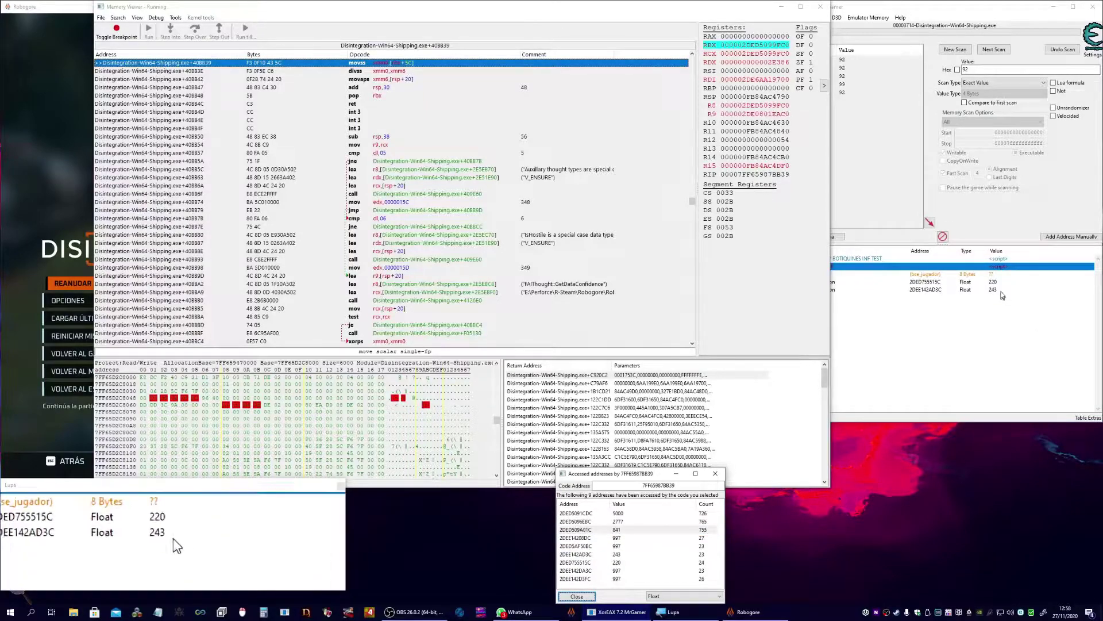
# Step: Set the value of float address 2DED755515C in the cheat table to 1000
pyautogui.doubleClick(995, 283)
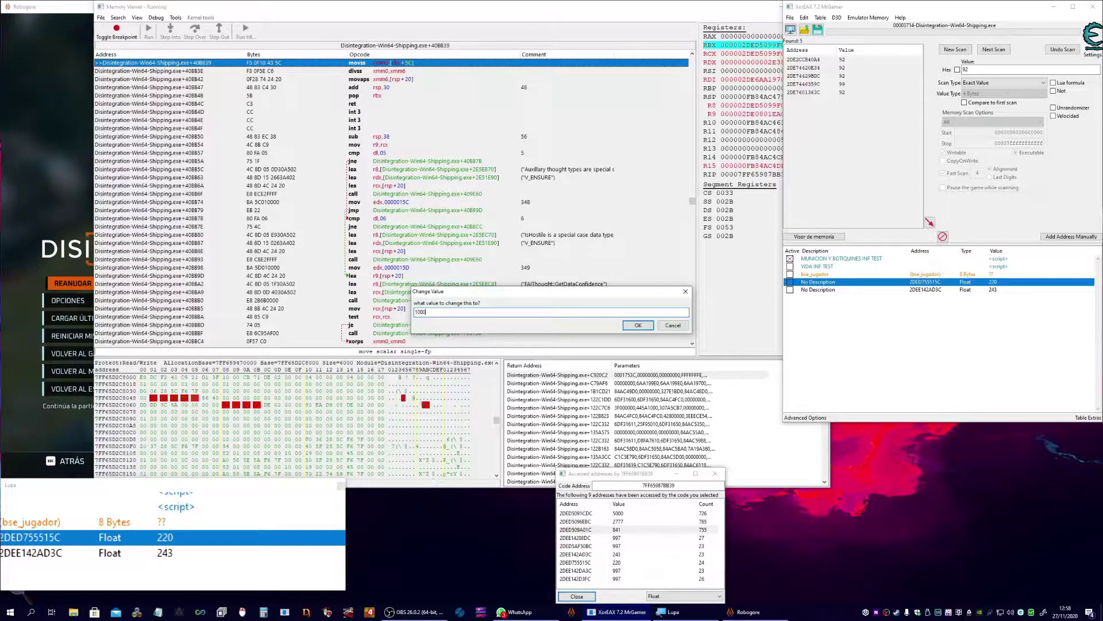
pyautogui.write('1000')
pyautogui.press('Return')
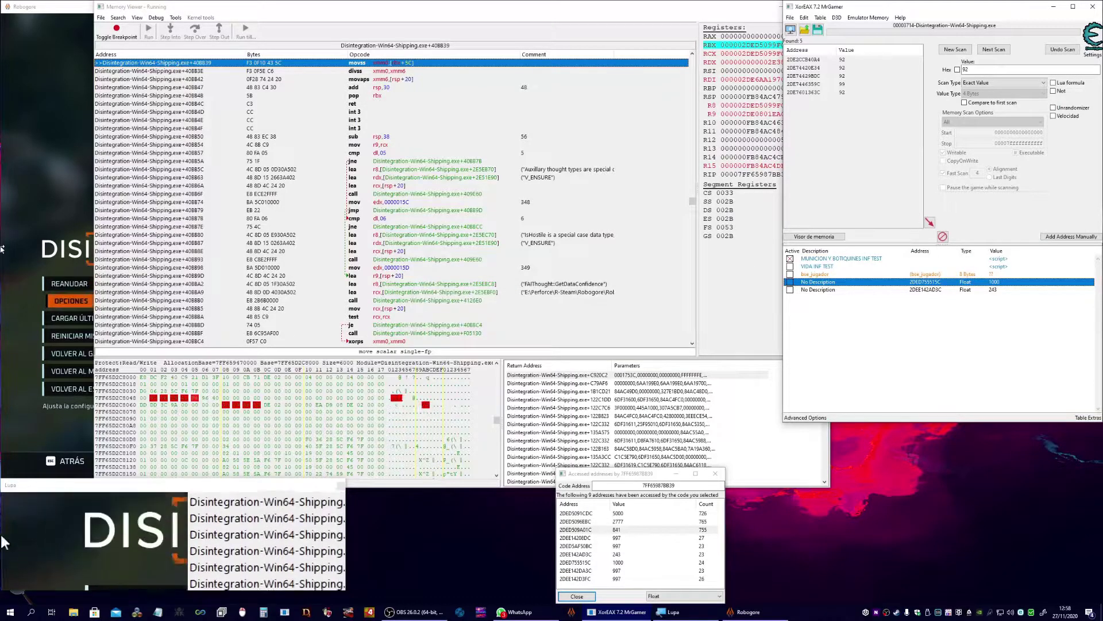
# Step: Resume the game, heal companion Seguin with the secondary healing weapon, pause and return to the scanner
pyautogui.click(2, 249)
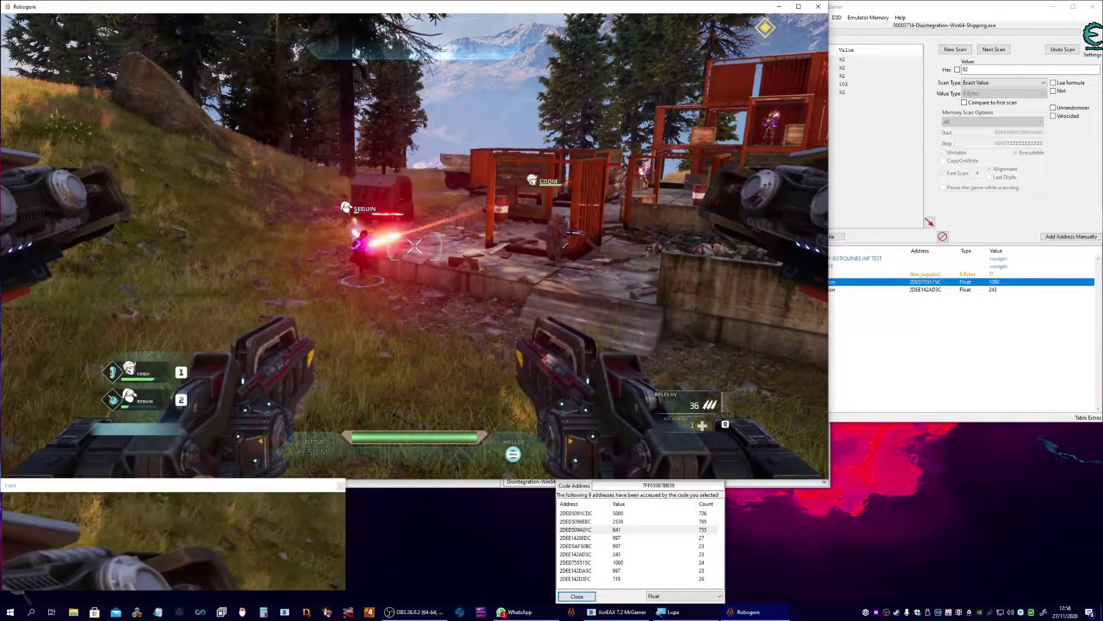
pyautogui.press('q')
pyautogui.click(414, 246)
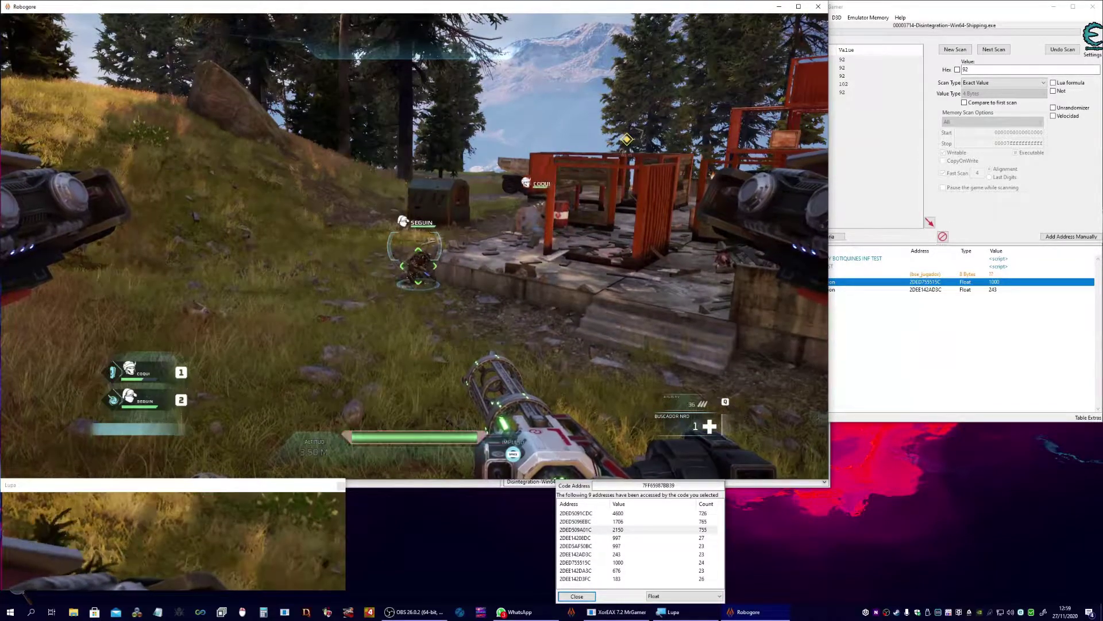
pyautogui.press('Escape')
pyautogui.hotkey('alt', 'Tab')
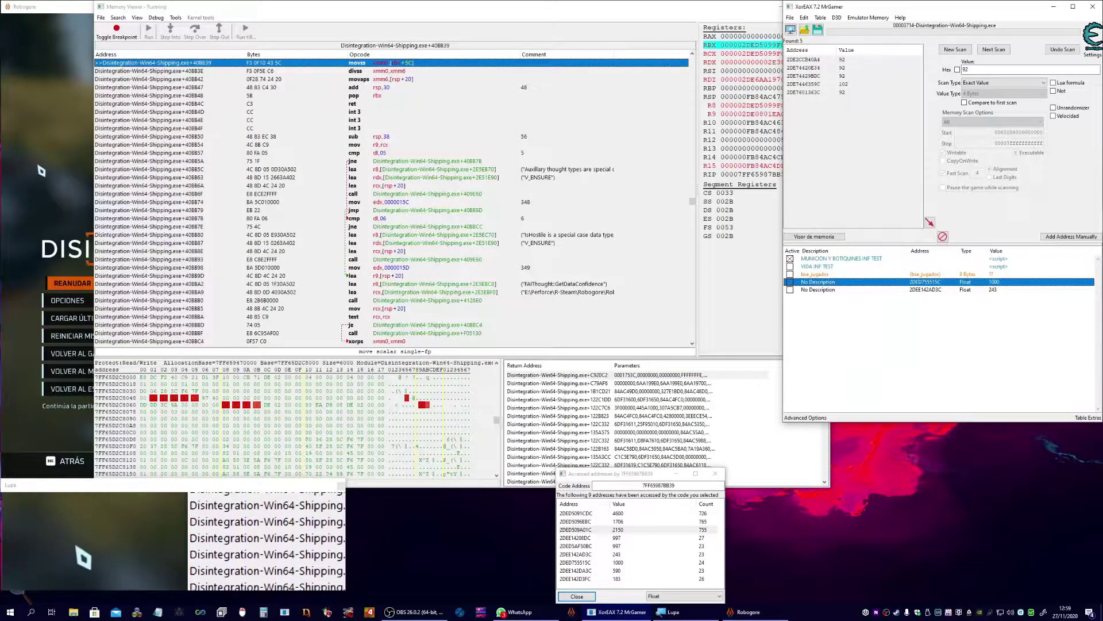
# Step: Run the game for a moment with the companions under fire, pause it and check the accessed-address values
pyautogui.click(41, 171)
pyautogui.press('Escape')
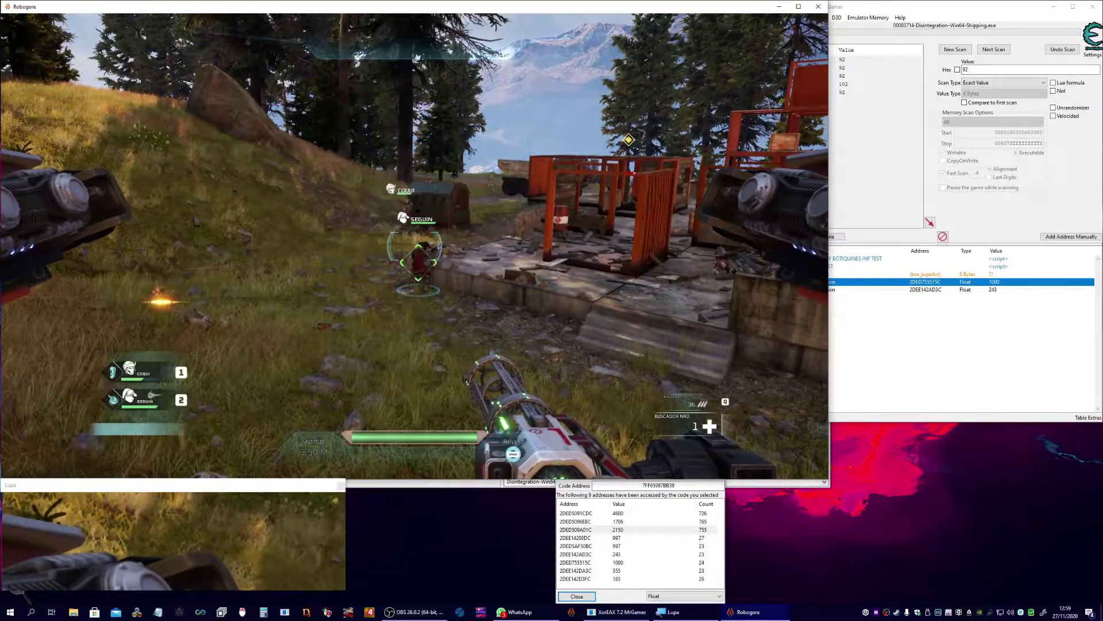
pyautogui.press('Escape')
pyautogui.hotkey('alt', 'Tab')
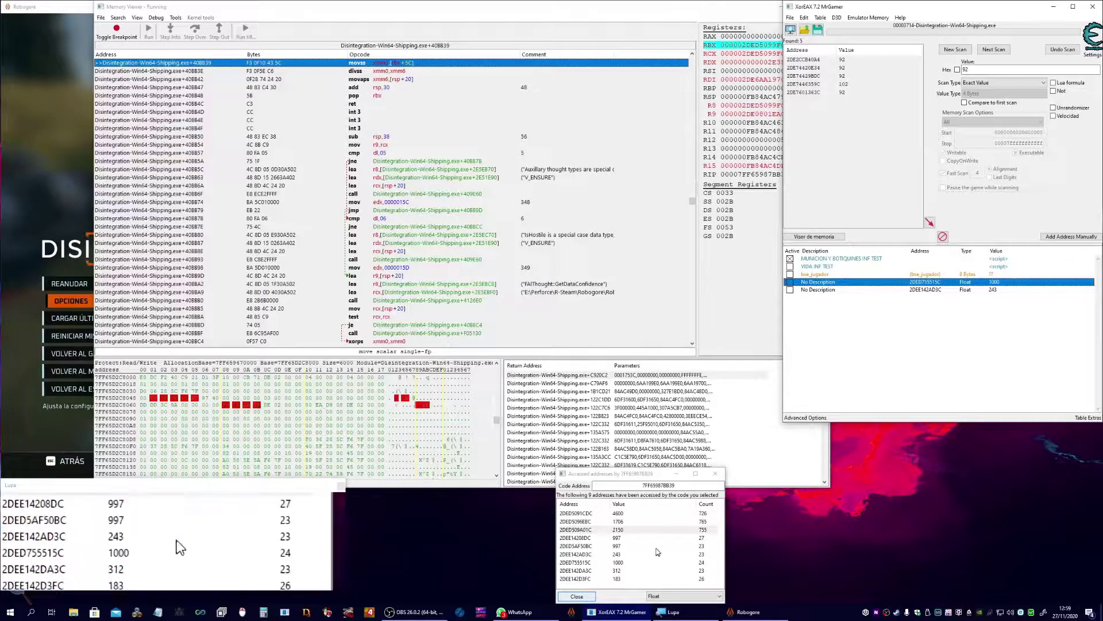
# Step: Open accessed address 2DED509A01C in a new structure dissection, using the default name, guessed field types and default size
pyautogui.rightClick(639, 528)
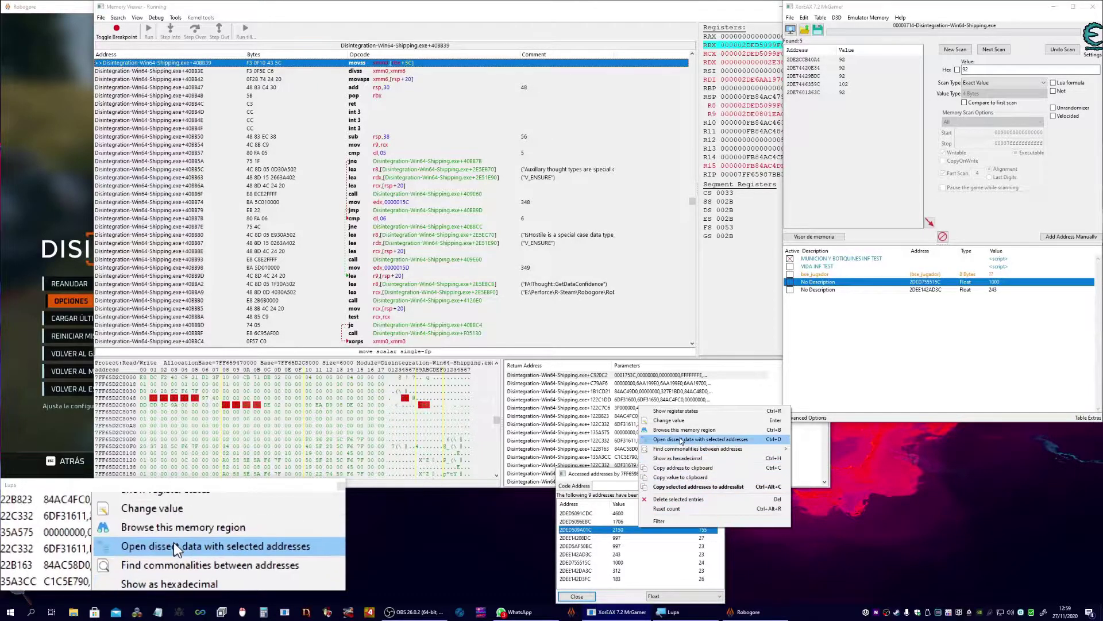
pyautogui.click(699, 439)
pyautogui.doubleClick(506, 282)
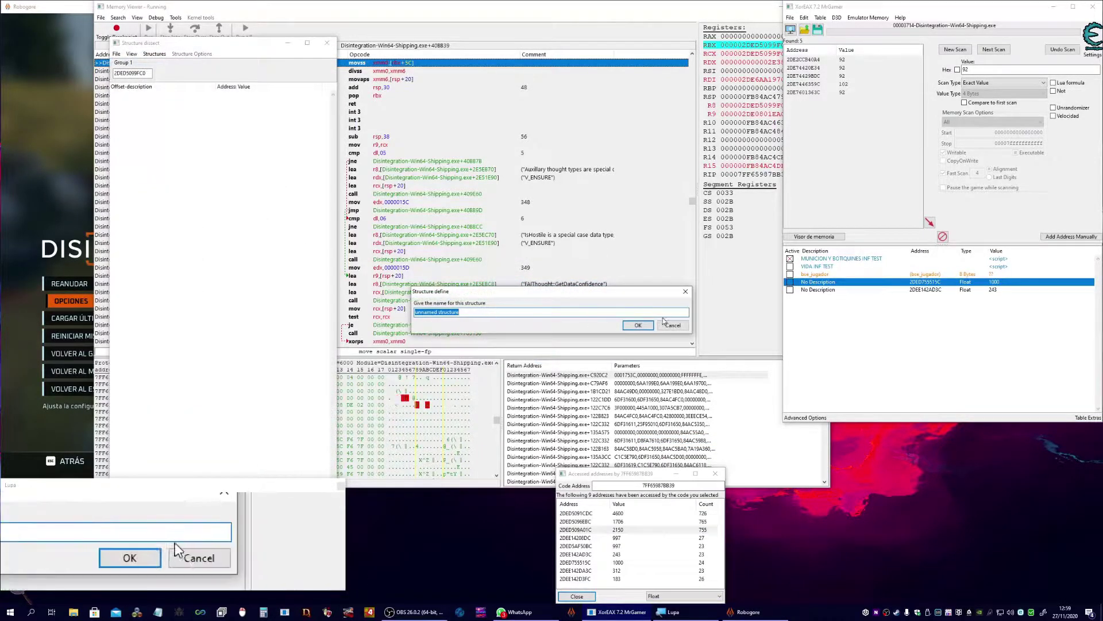
pyautogui.click(636, 324)
pyautogui.click(537, 306)
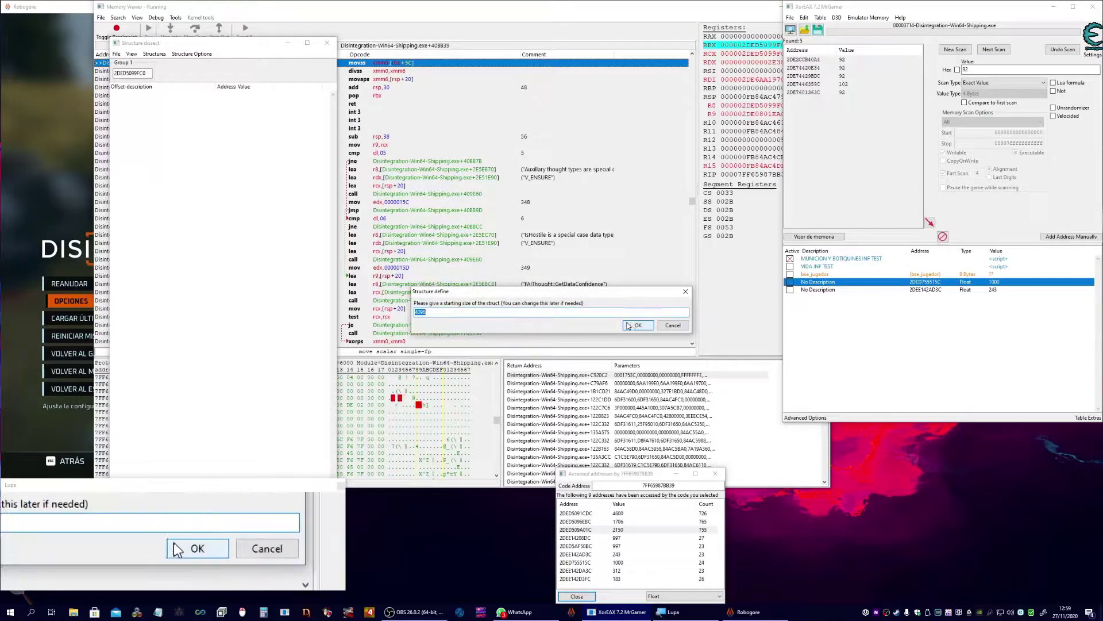
pyautogui.click(638, 325)
# Step: Move the structure window clear of the instruction list and examine the float fields at offsets 0060 and 0064
pyautogui.moveTo(262, 49); pyautogui.dragTo(527, 43)
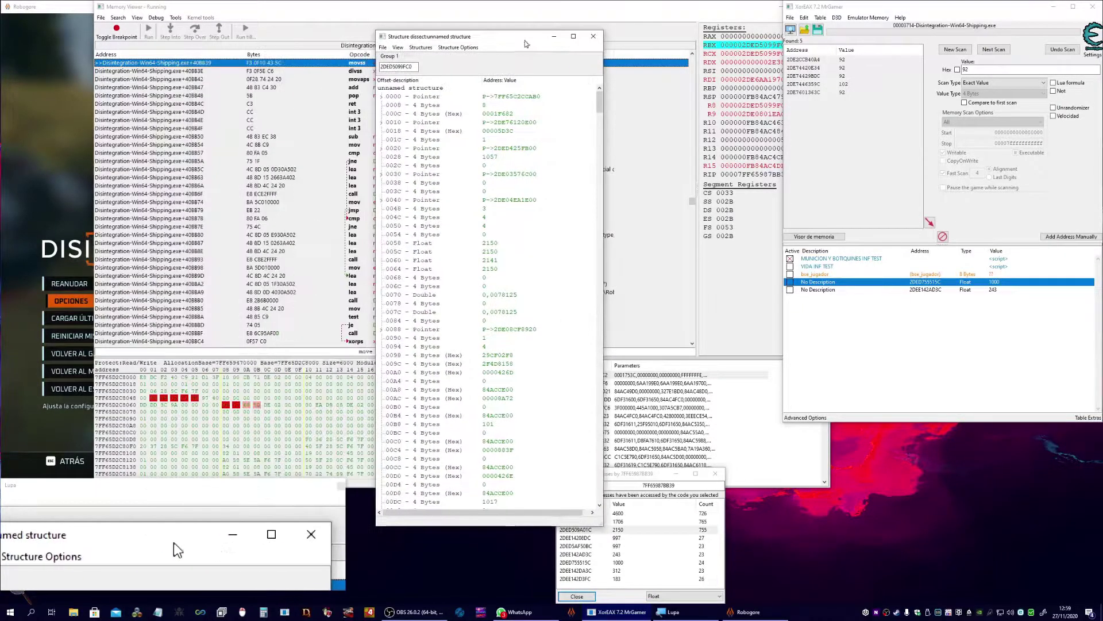
pyautogui.click(498, 263)
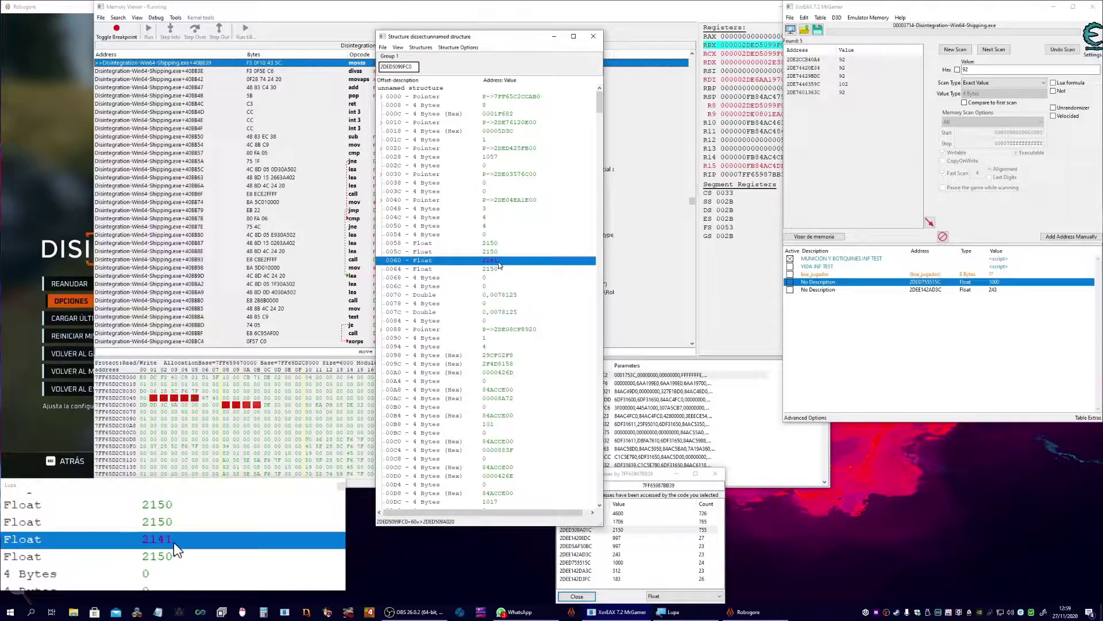
pyautogui.click(500, 269)
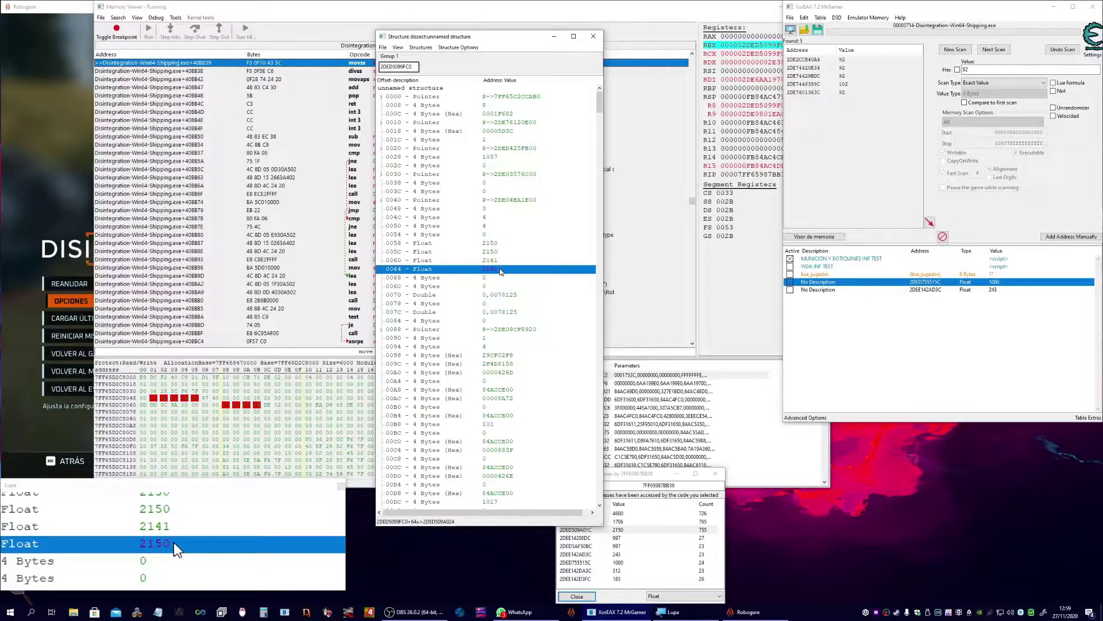
# Step: Delete the unnamed structure and close its dissection window
pyautogui.click(458, 47)
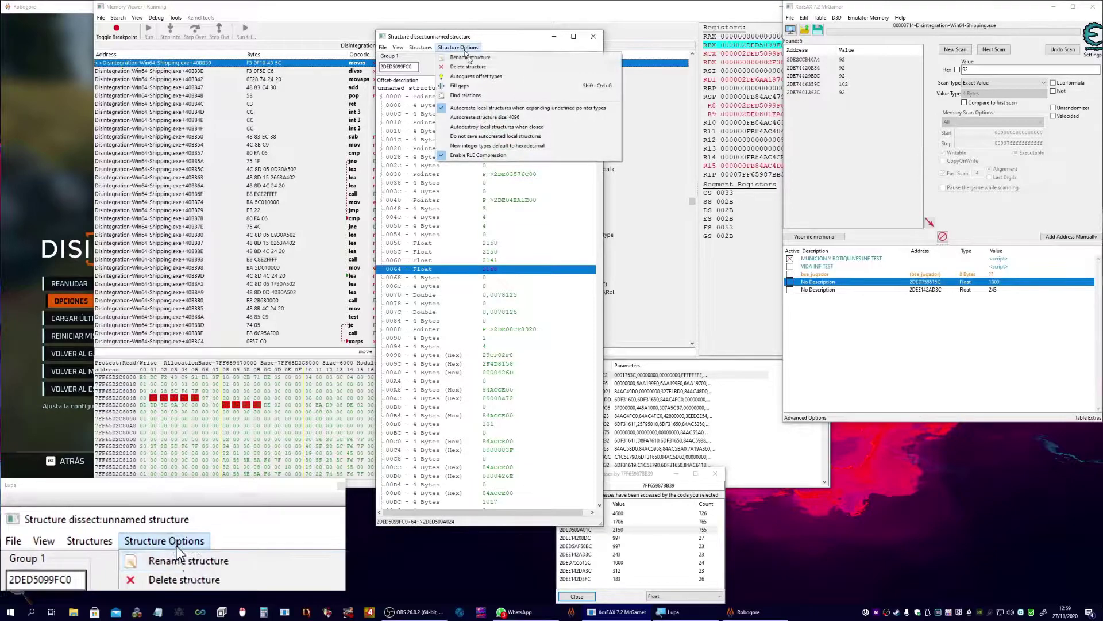
pyautogui.click(475, 67)
pyautogui.click(576, 309)
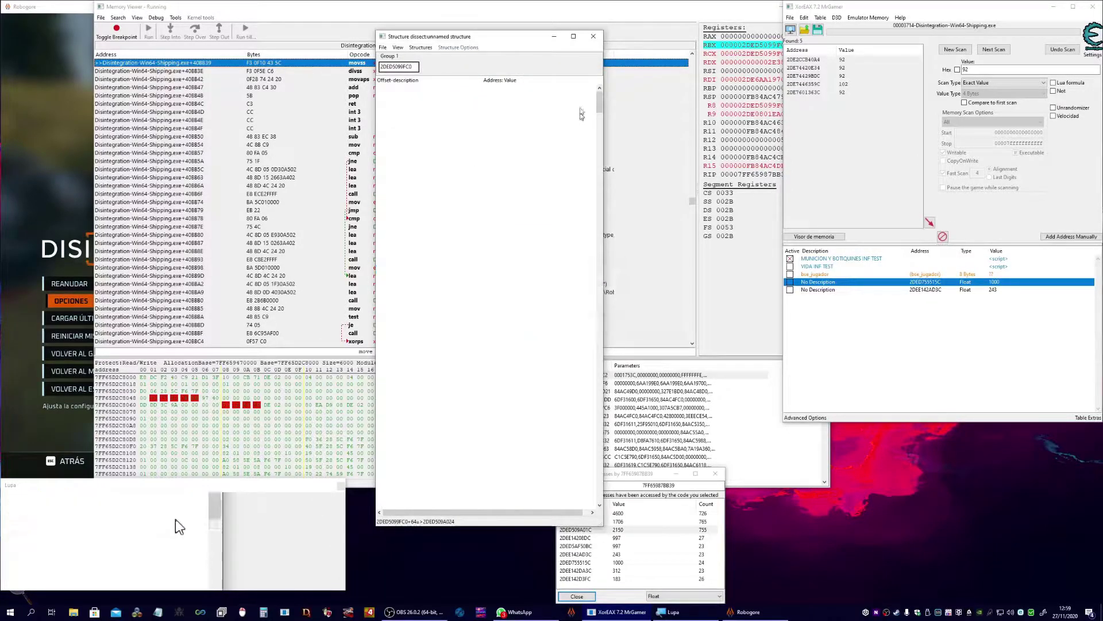
pyautogui.click(594, 36)
# Step: Open accessed address 2DED5091CDC in a new structure dissection, accepting guessed field types and the default size
pyautogui.rightClick(626, 523)
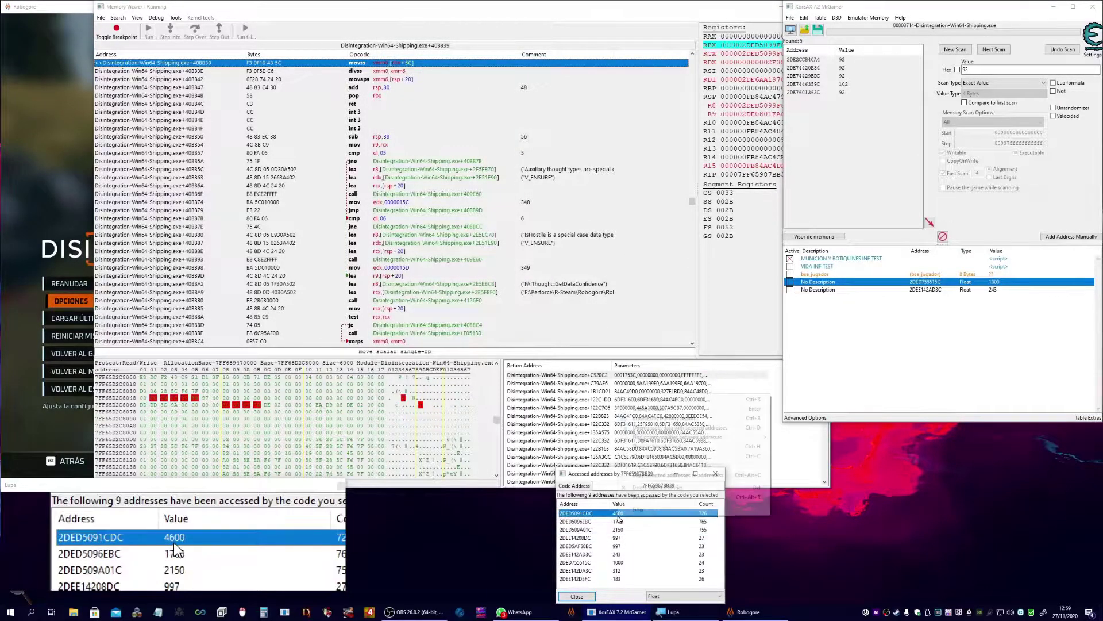
pyautogui.click(651, 425)
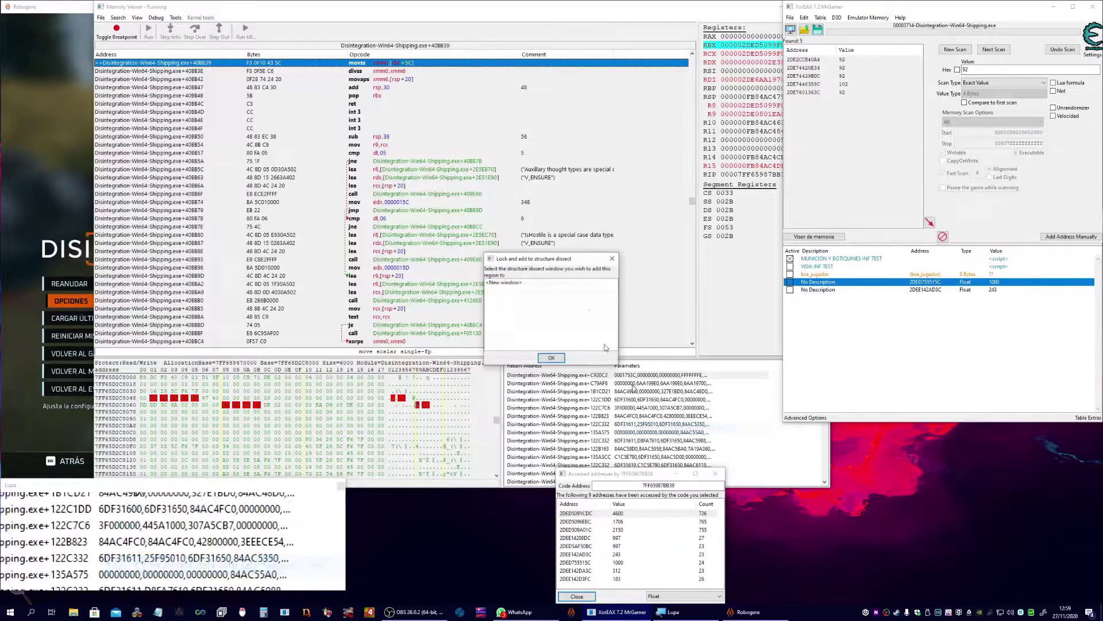
pyautogui.doubleClick(518, 283)
pyautogui.click(633, 323)
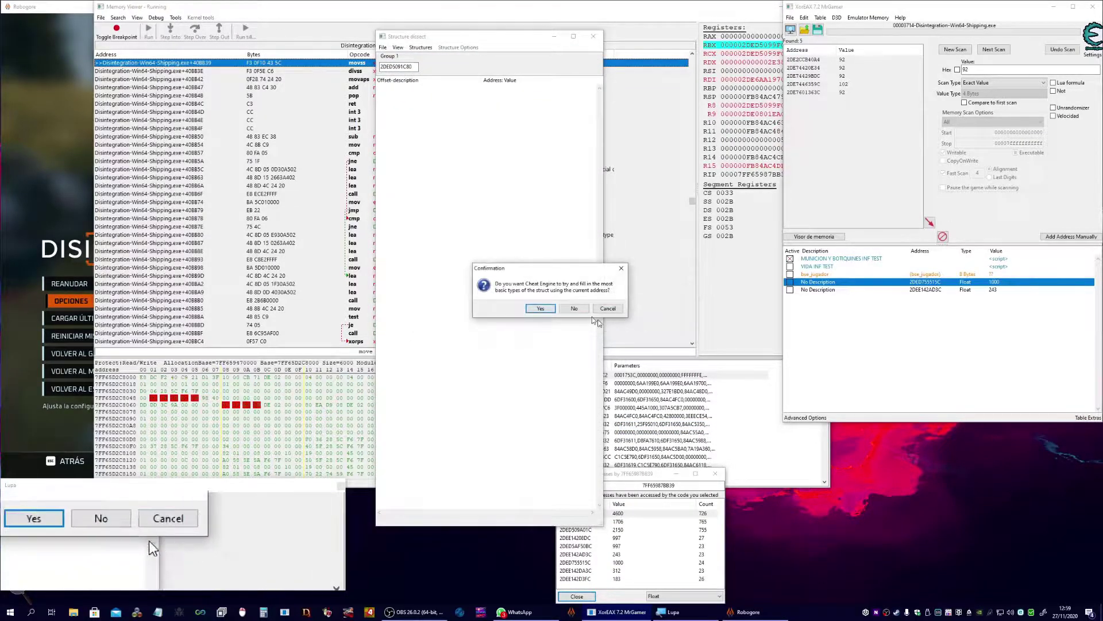
pyautogui.click(541, 309)
pyautogui.click(634, 322)
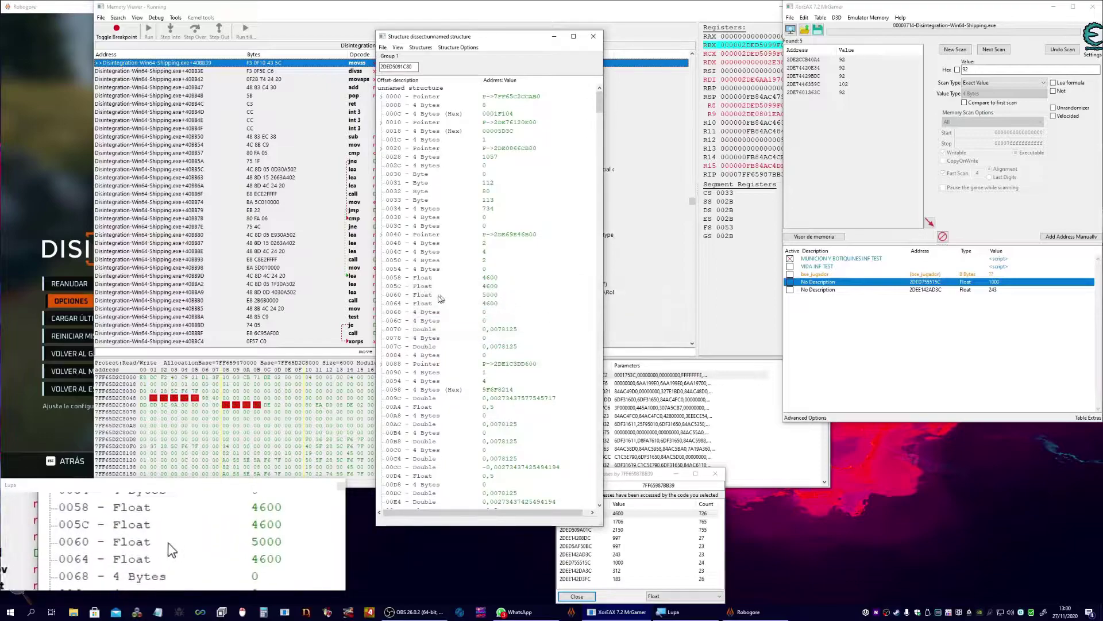
# Step: Examine the float fields at offsets 0060 and 0064 and move the structure window off the instruction list
pyautogui.click(466, 298)
pyautogui.click(501, 305)
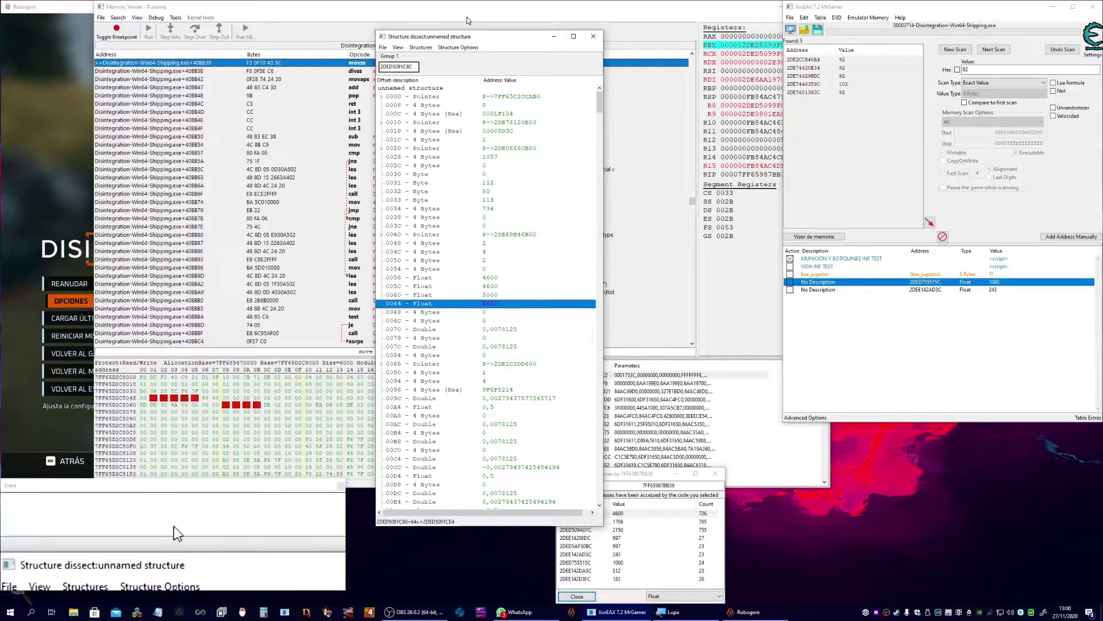
pyautogui.moveTo(531, 38); pyautogui.dragTo(969, 77)
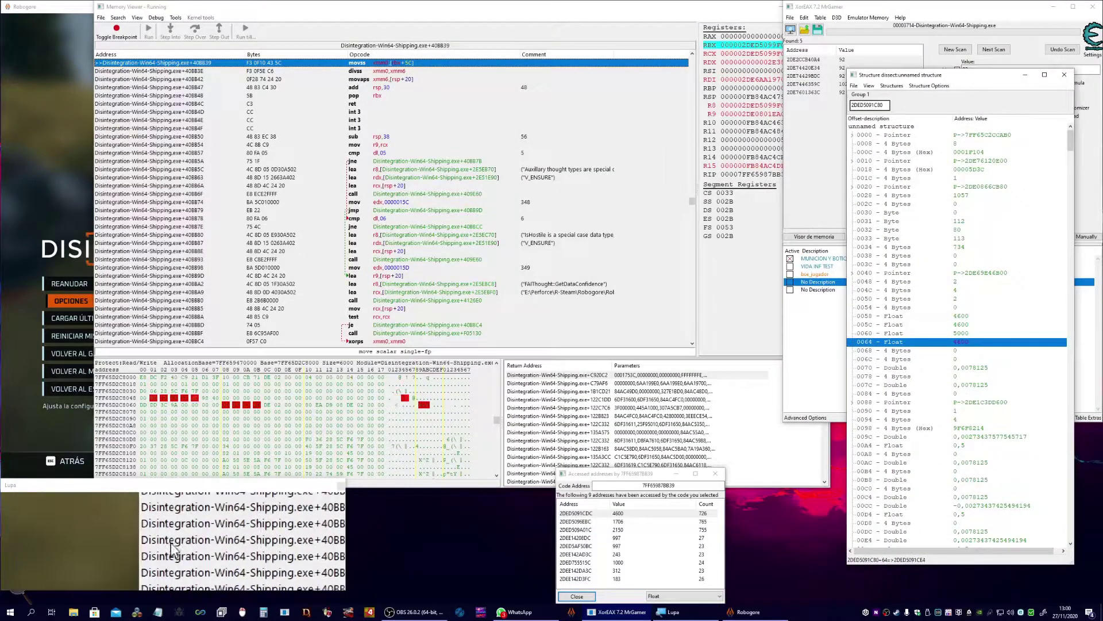
# Step: Resume the game, fly into enemy fire at the container camp, pause, and compare the structure's float fields at offsets 0058 to 0064
pyautogui.click(75, 122)
pyautogui.press('Escape')
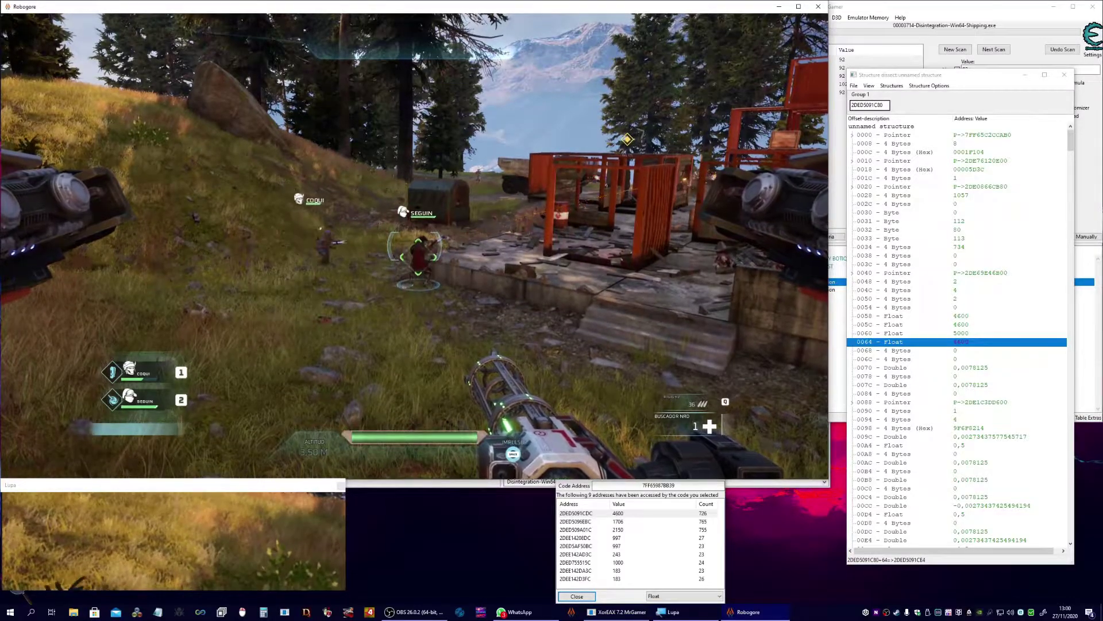
pyautogui.press('w')
pyautogui.press('w')
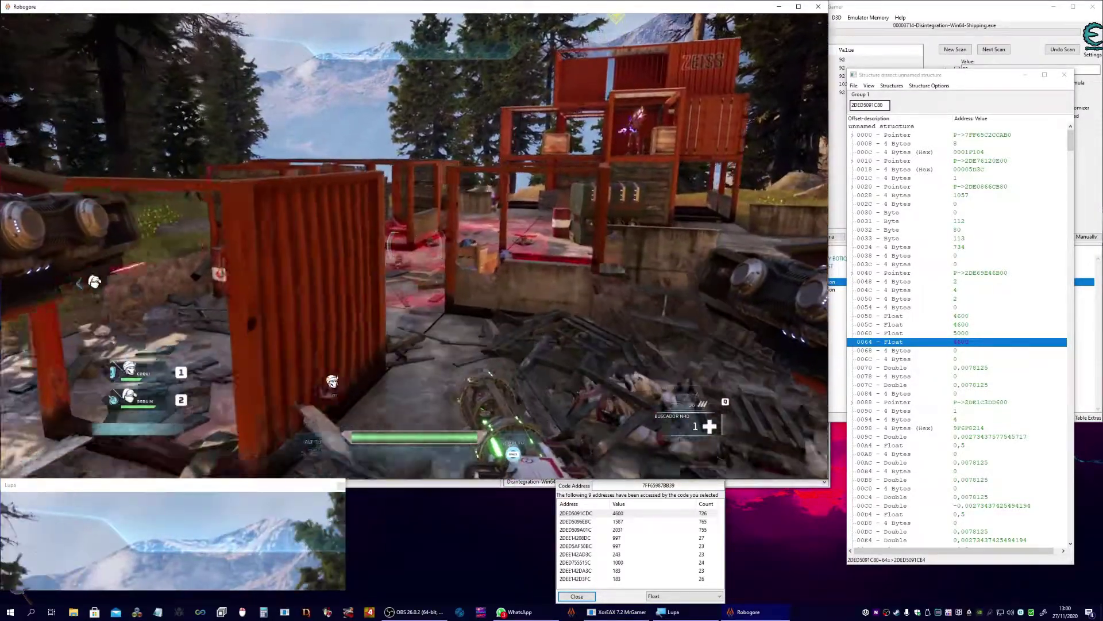
pyautogui.press('d')
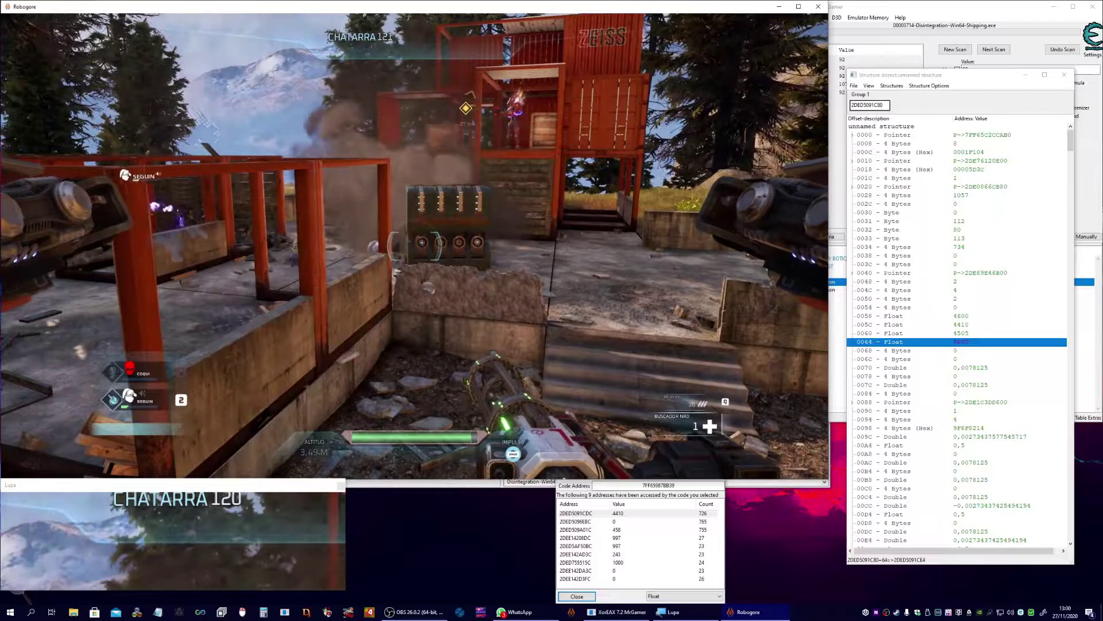
pyautogui.press('Escape')
pyautogui.hotkey('alt', 'Tab')
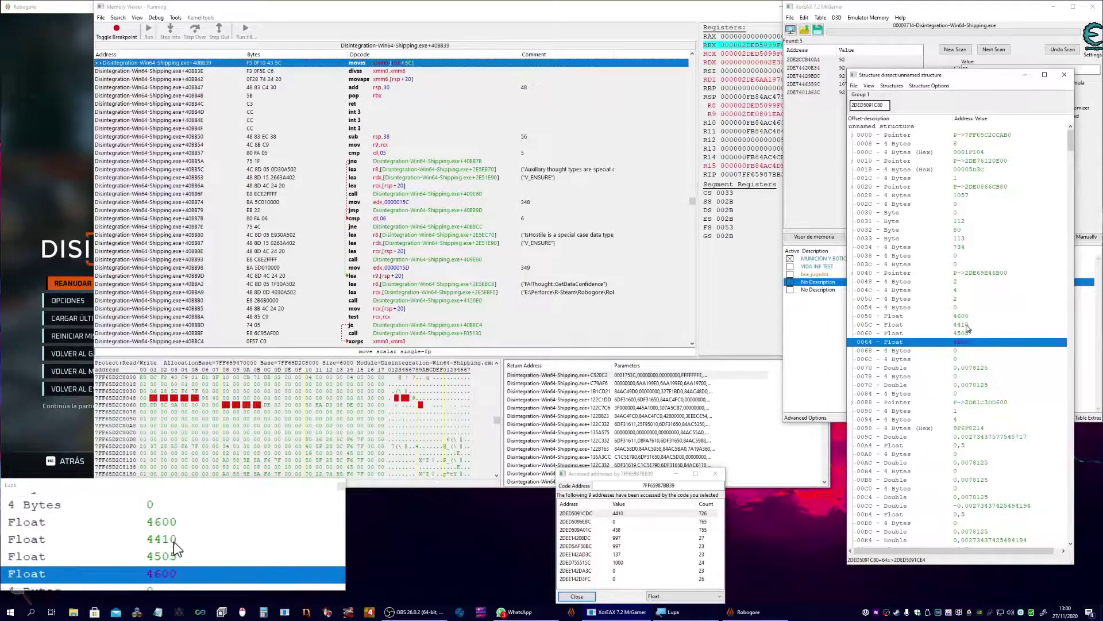
pyautogui.click(967, 326)
pyautogui.click(969, 342)
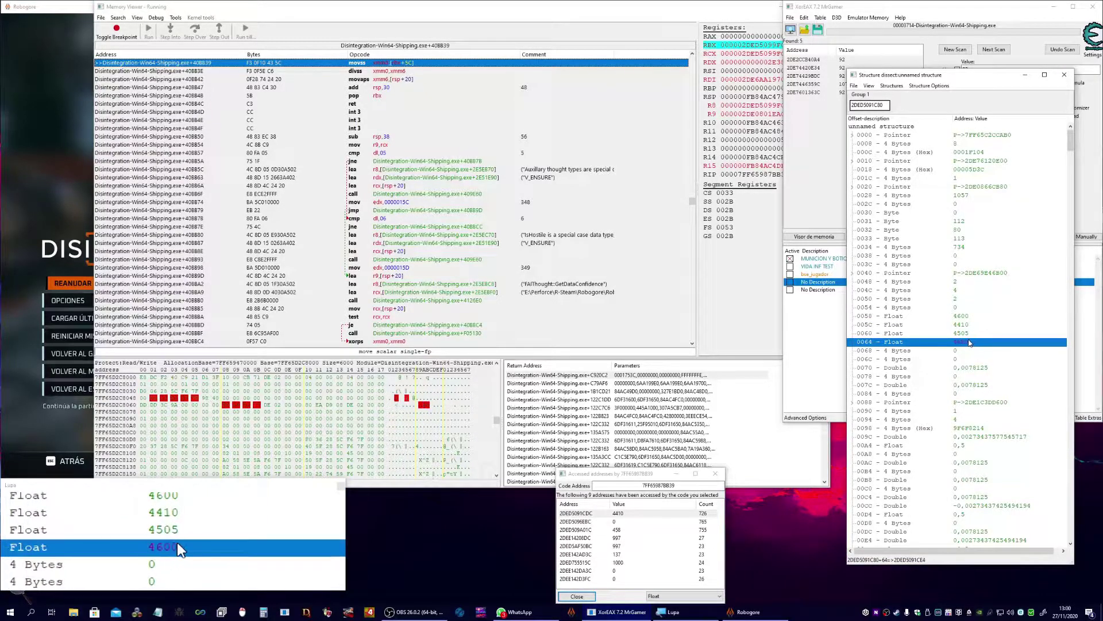
# Step: Change both health loads in the VIDA INF TEST script to [rbx+64], save the script and activate it
pyautogui.click(814, 298)
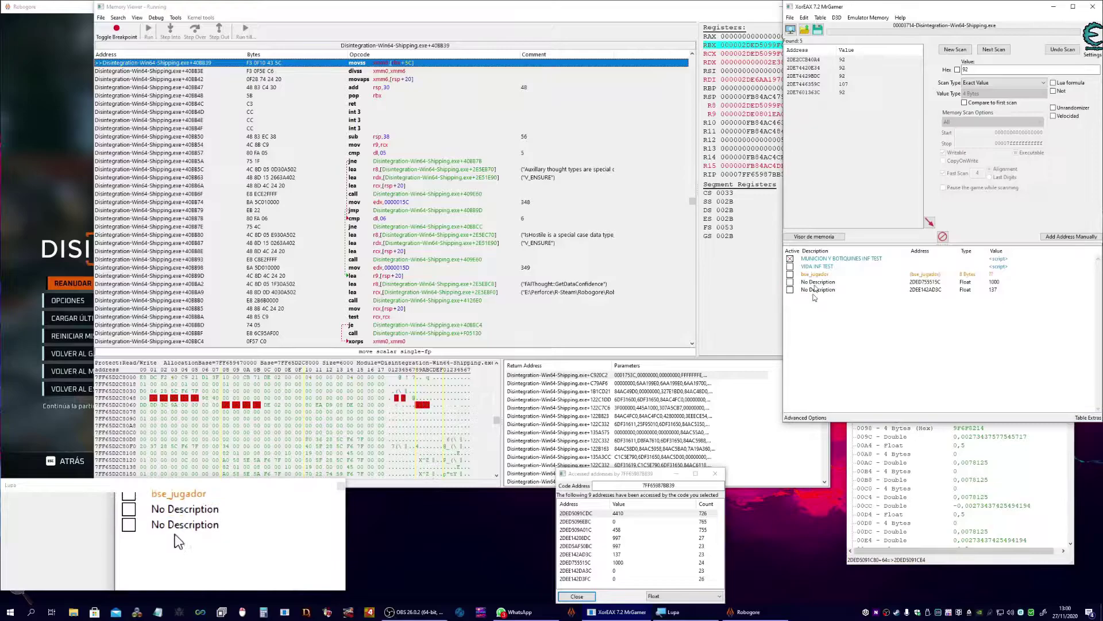
pyautogui.rightClick(812, 266)
pyautogui.click(843, 318)
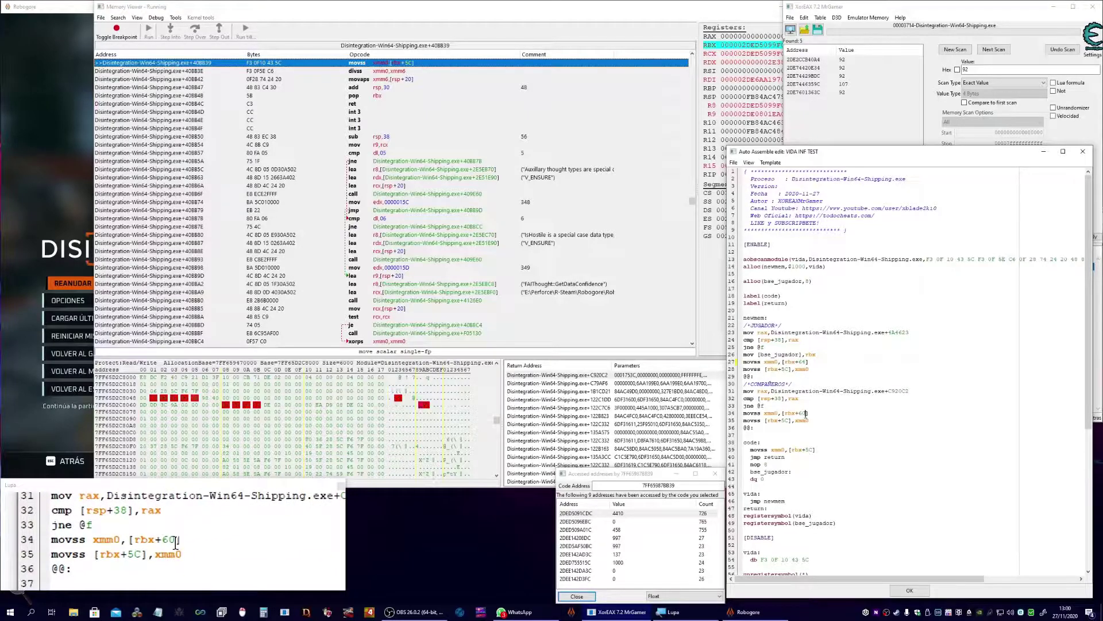
pyautogui.click(910, 590)
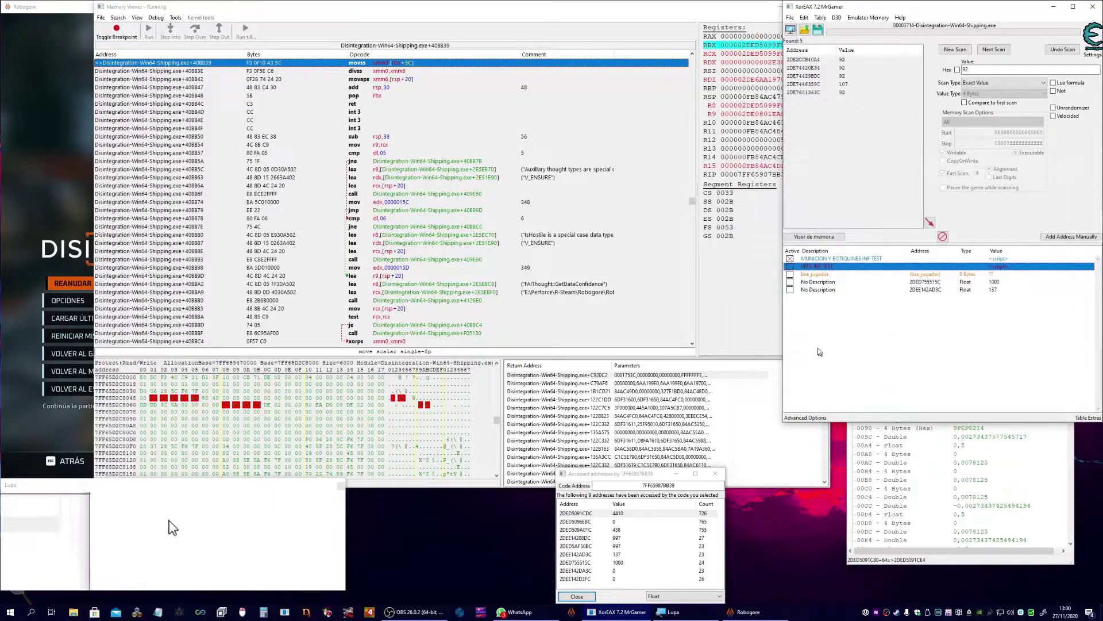
pyautogui.click(790, 267)
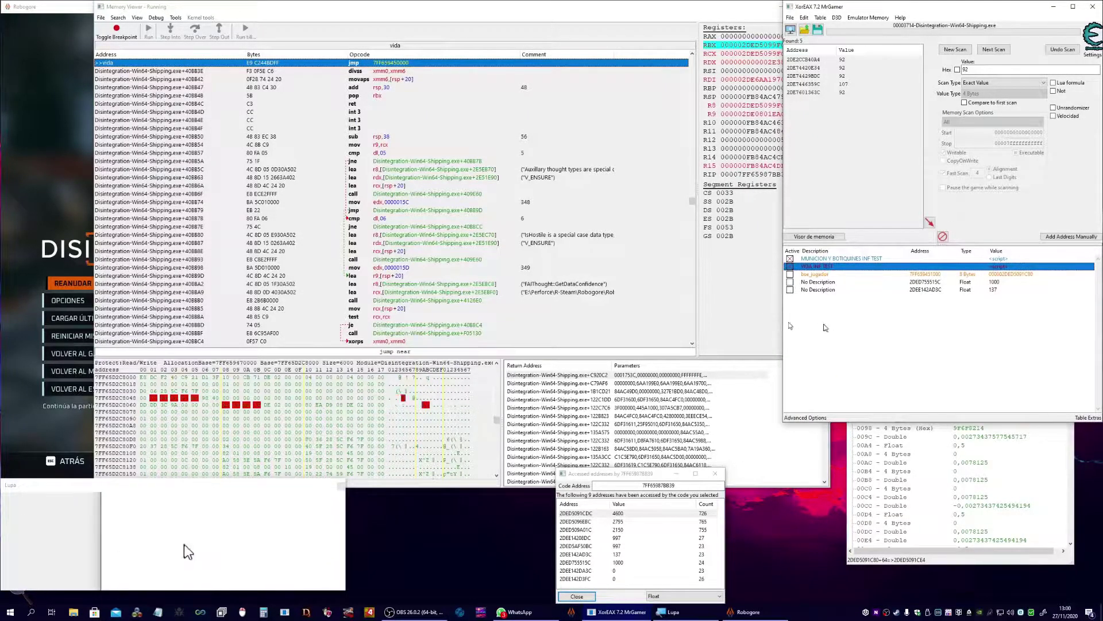
# Step: Test the active health script in the game, backing away from the container camp and moving in to the fallen companion
pyautogui.click(747, 612)
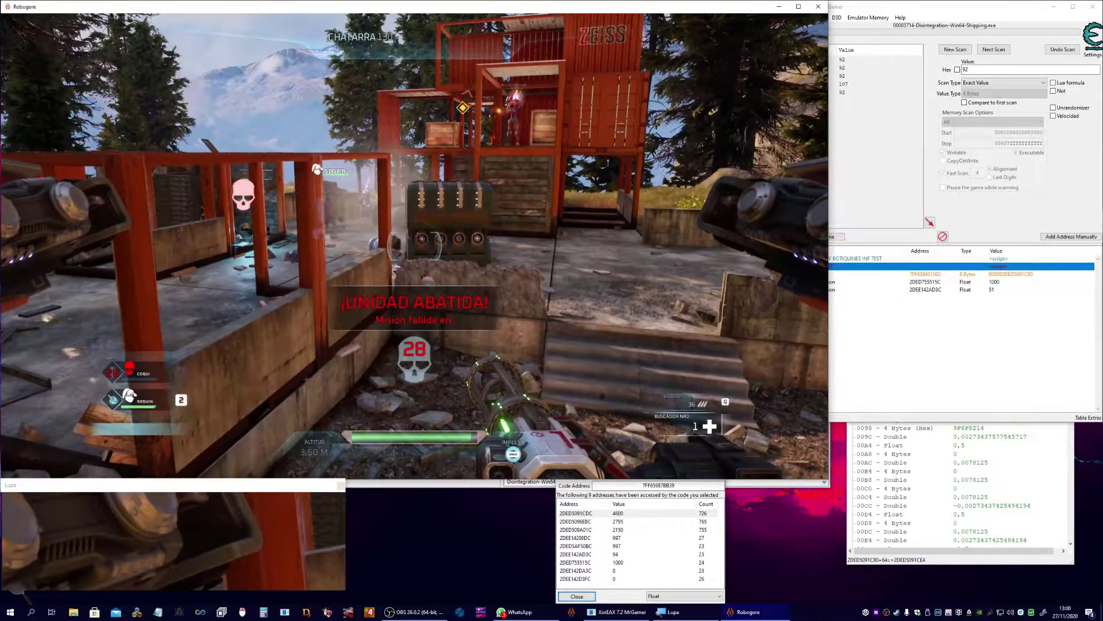
pyautogui.press('s')
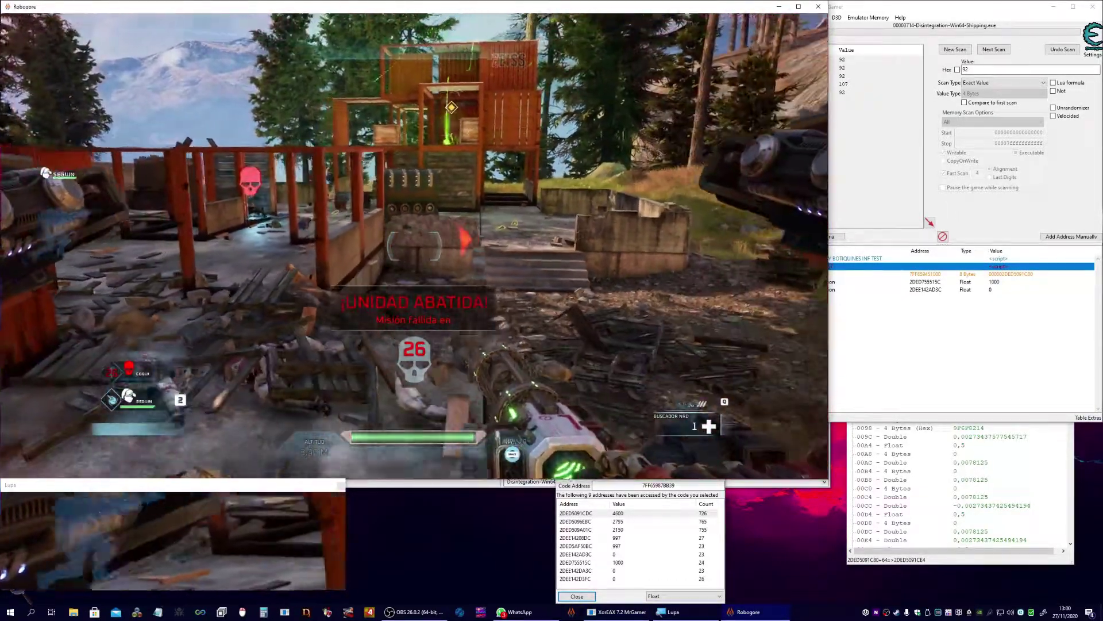
pyautogui.press('s')
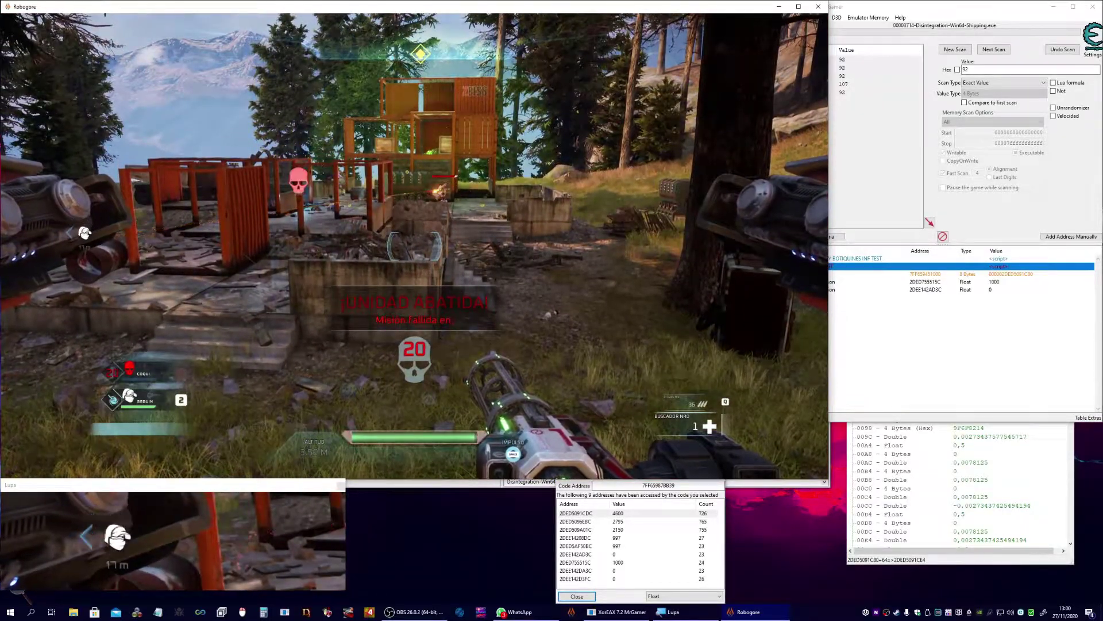
pyautogui.press('w')
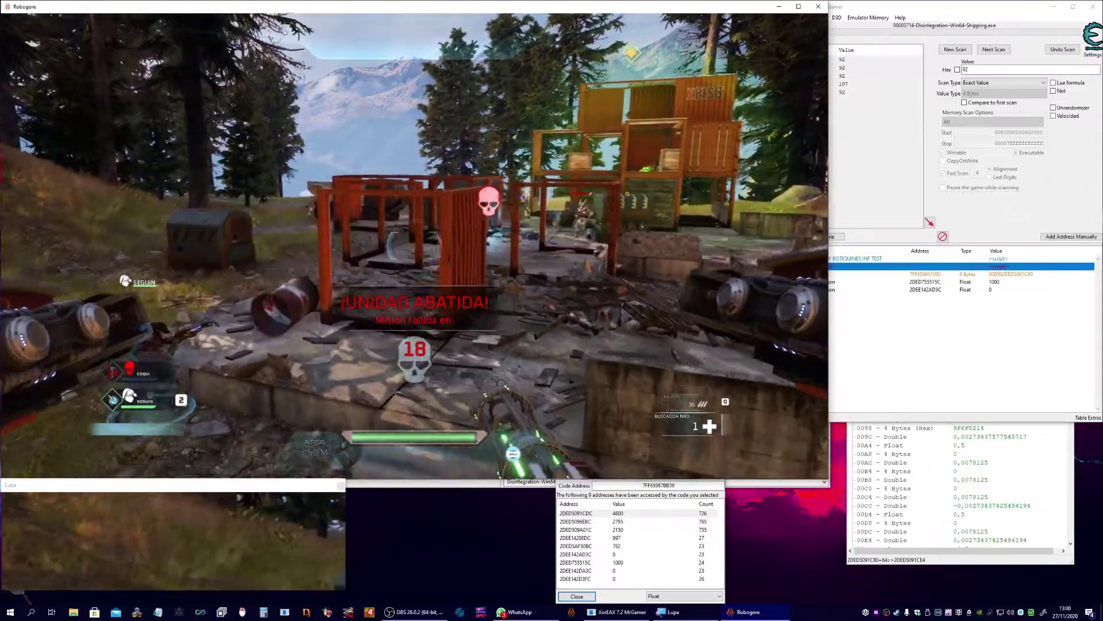
pyautogui.press('w')
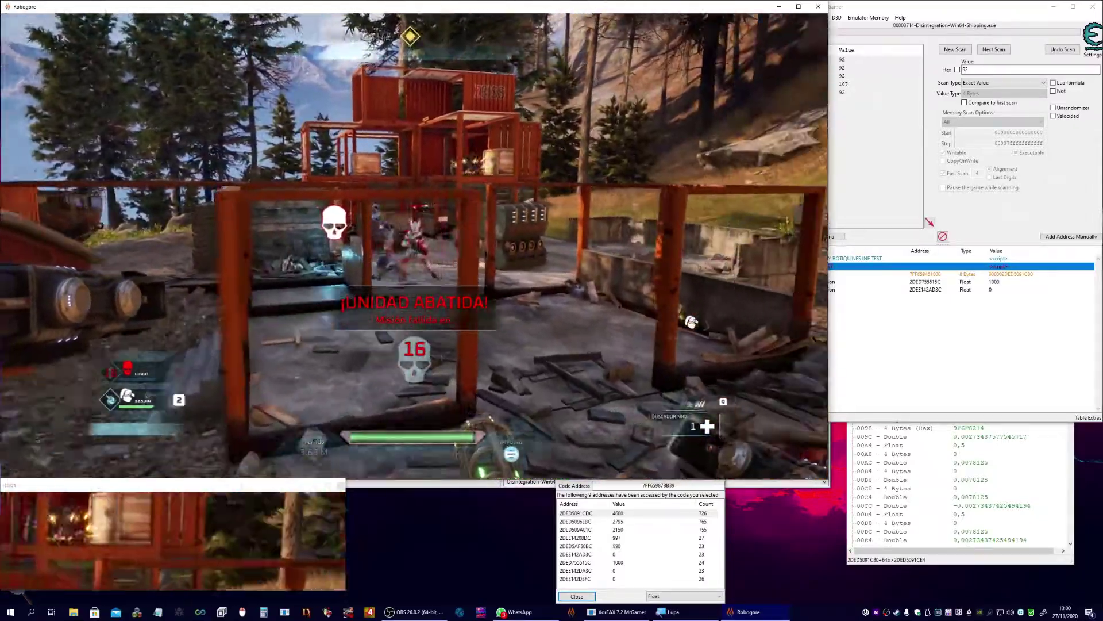
pyautogui.press('w')
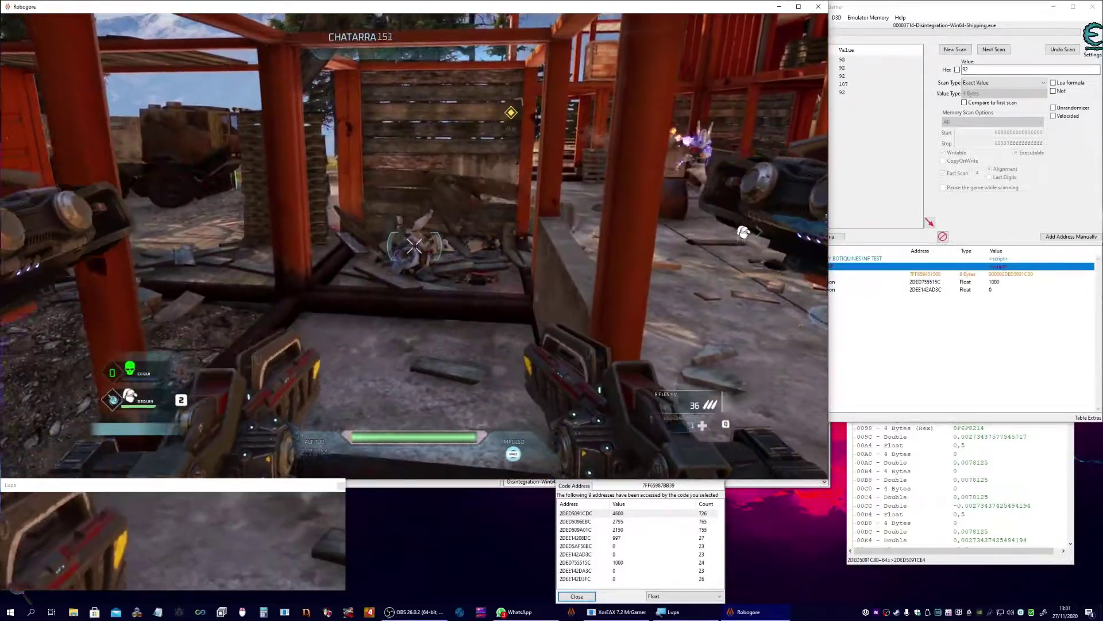
pyautogui.press('w')
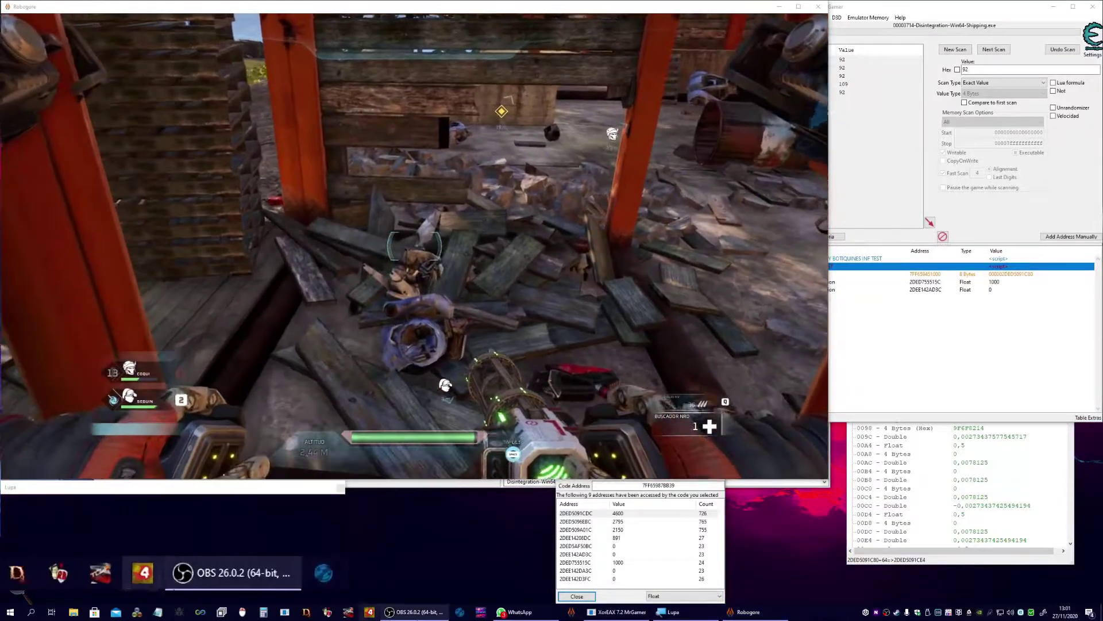
# Step: Check the OBS recording briefly, return to the game to keep flying around the container camp under fire, and pause it
pyautogui.click(424, 612)
pyautogui.click(2, 451)
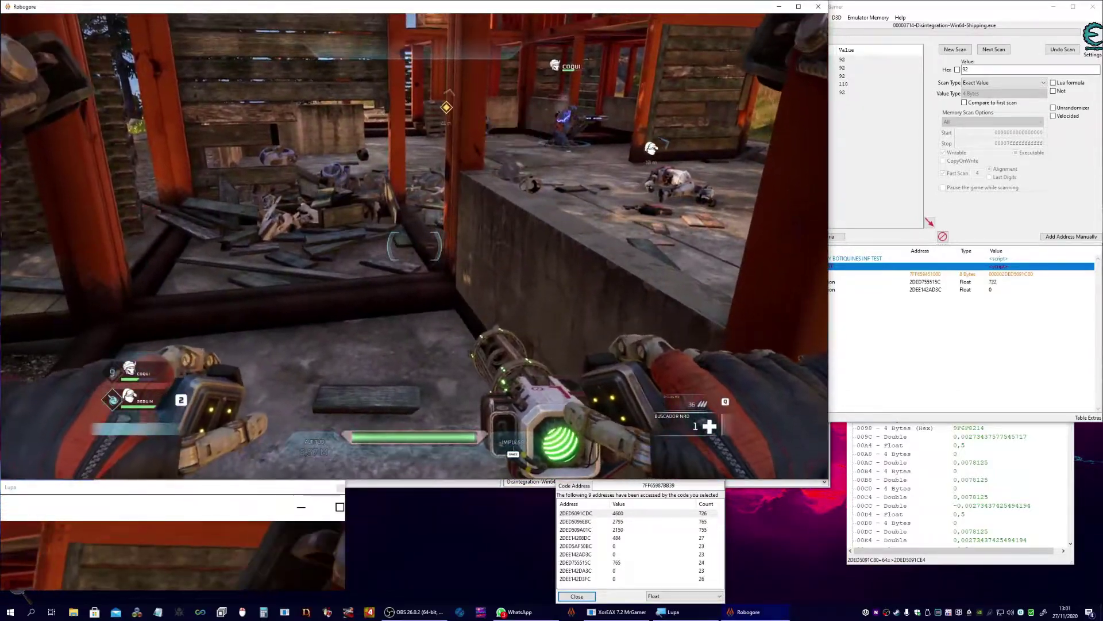
pyautogui.press('w')
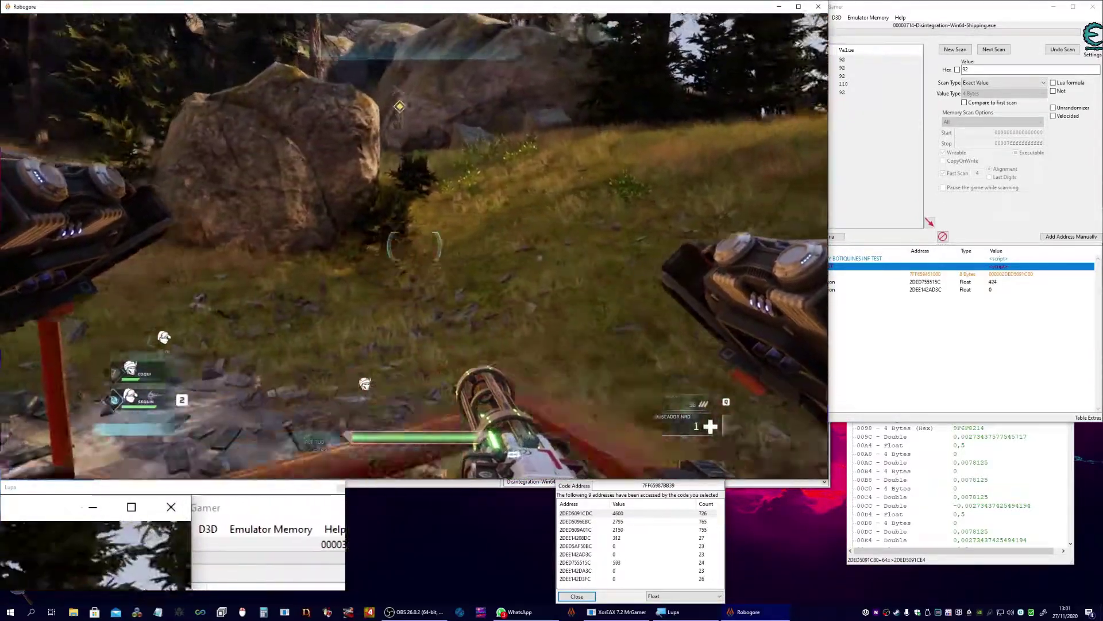
pyautogui.press('w')
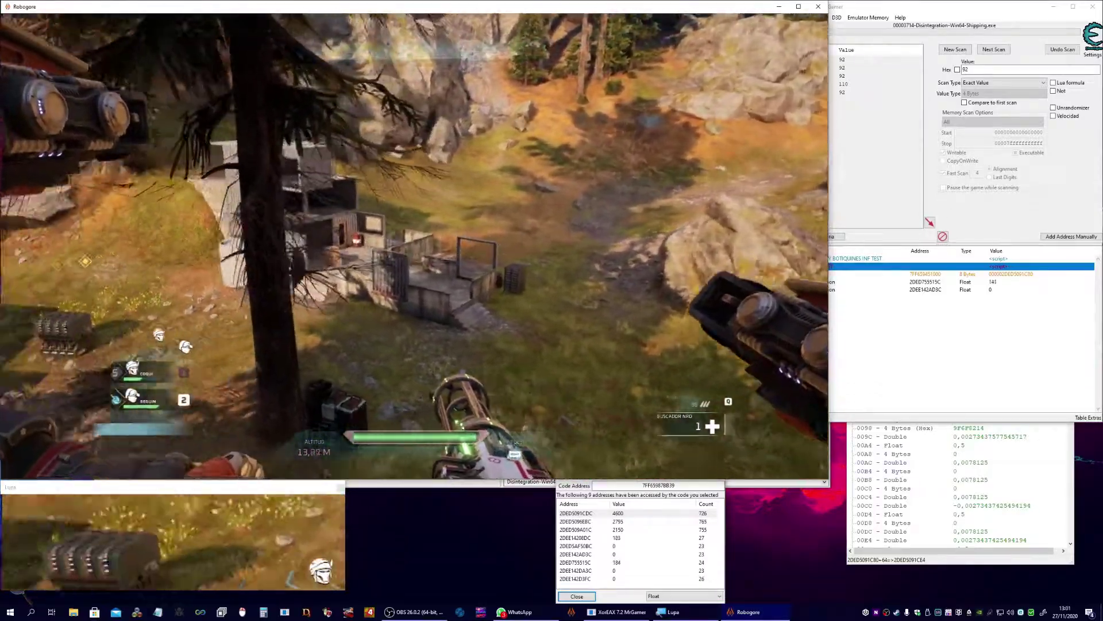
pyautogui.press('s')
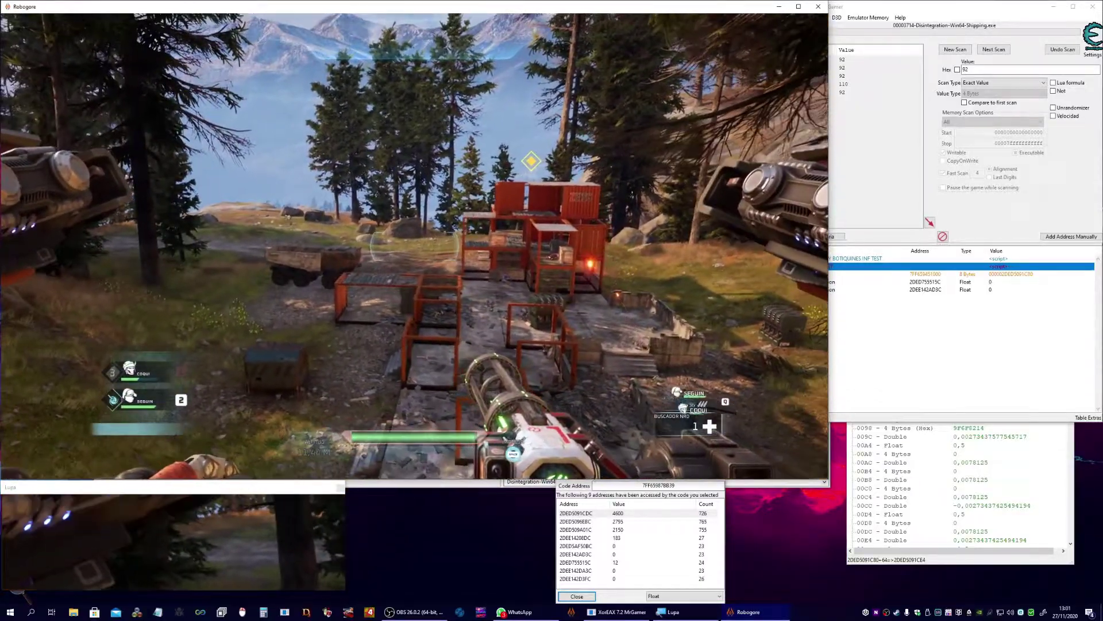
pyautogui.press('Escape')
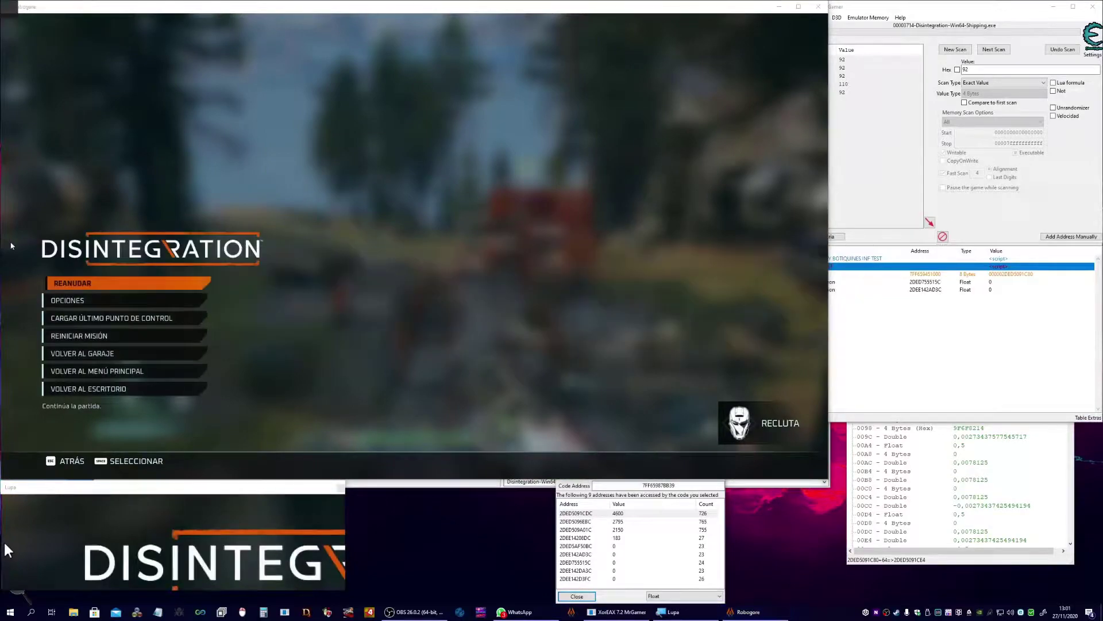
# Step: Deactivate the VIDA INF TEST script and set its health loads in the player and companion blocks to [rbx+60]
pyautogui.click(878, 356)
pyautogui.click(790, 268)
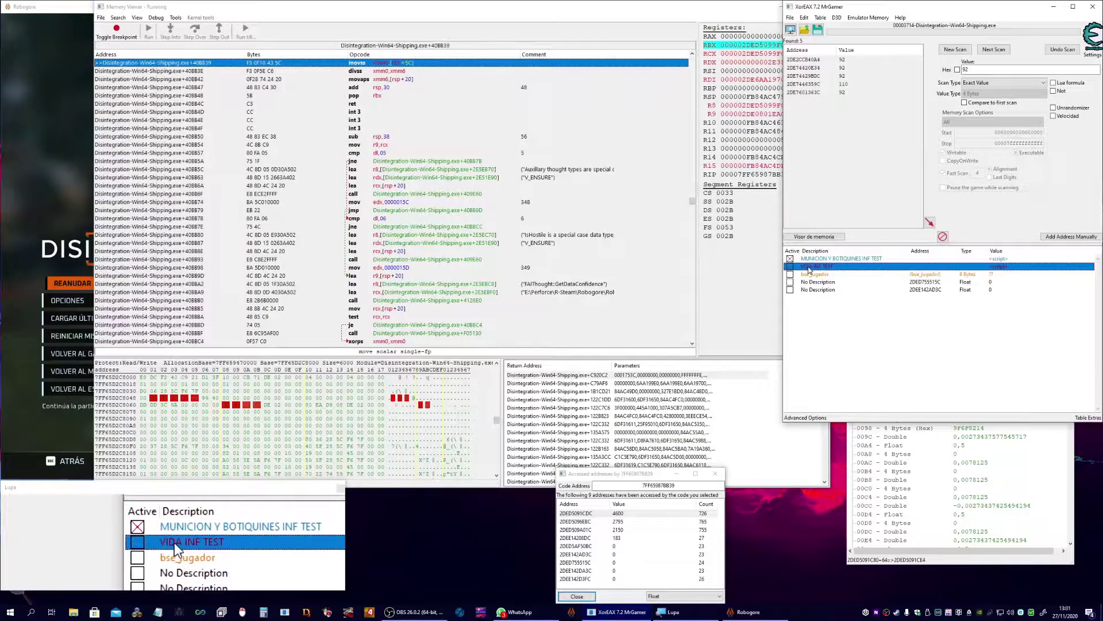
pyautogui.rightClick(809, 269)
pyautogui.click(831, 318)
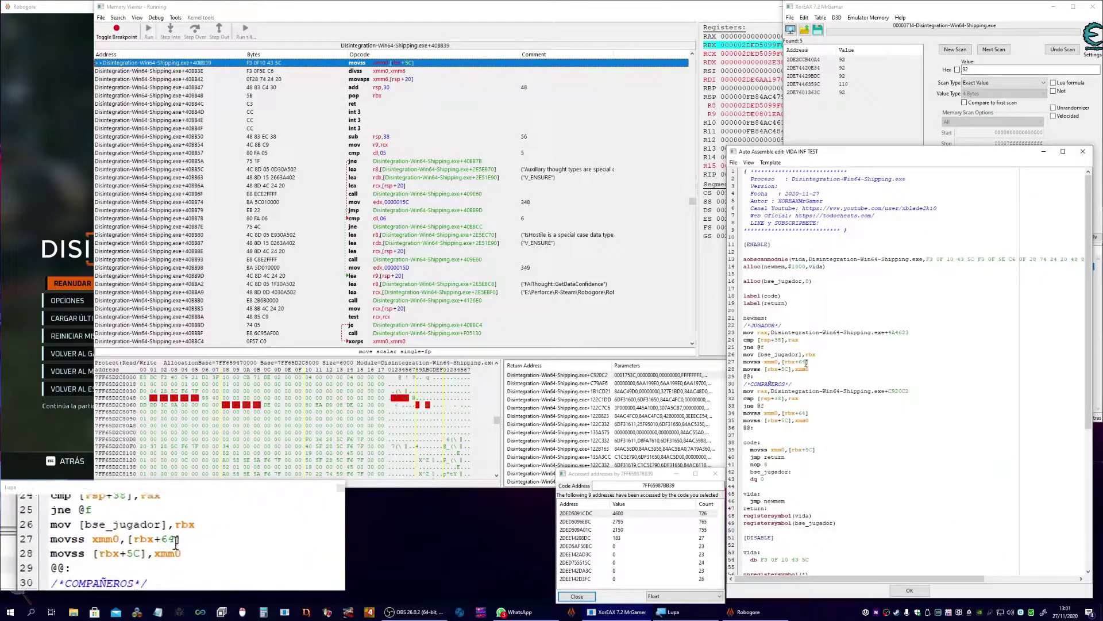
pyautogui.write('0')
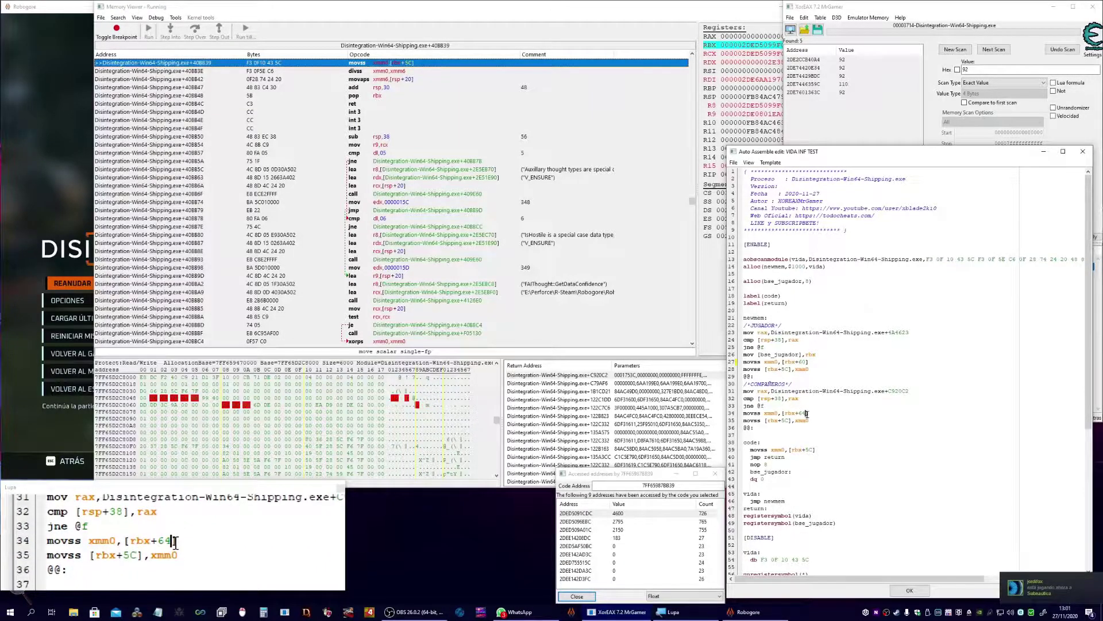
pyautogui.moveTo(806, 414); pyautogui.dragTo(786, 412)
pyautogui.write('0')
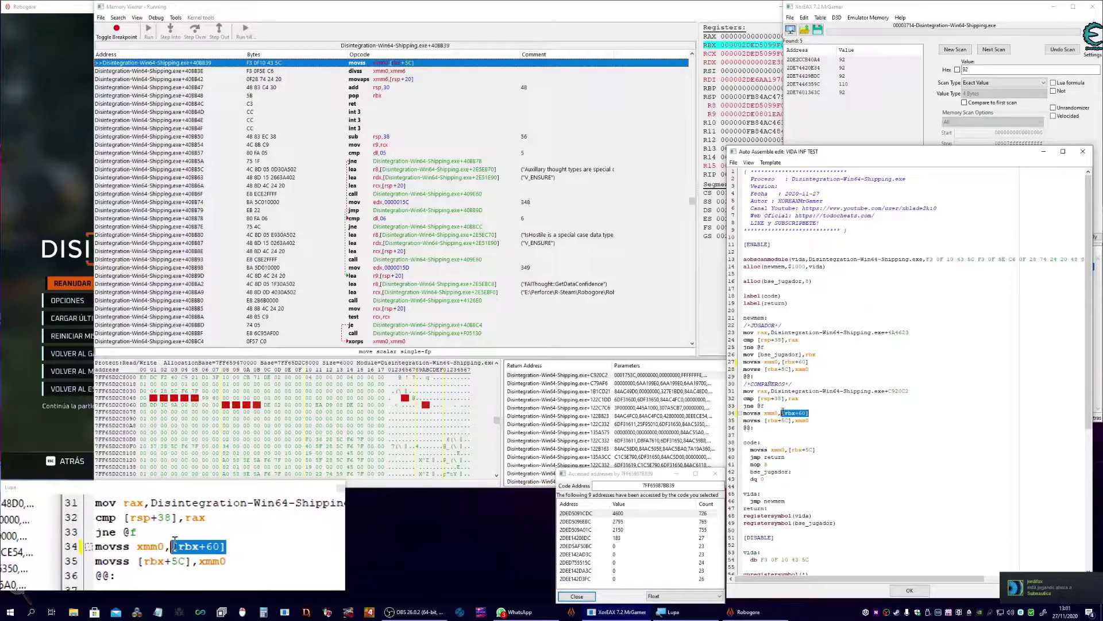
pyautogui.click(802, 427)
# Step: Insert mov [rbx+60],(float)9999 below mov [bse_jugador],rbx in the script's player block
pyautogui.click(818, 356)
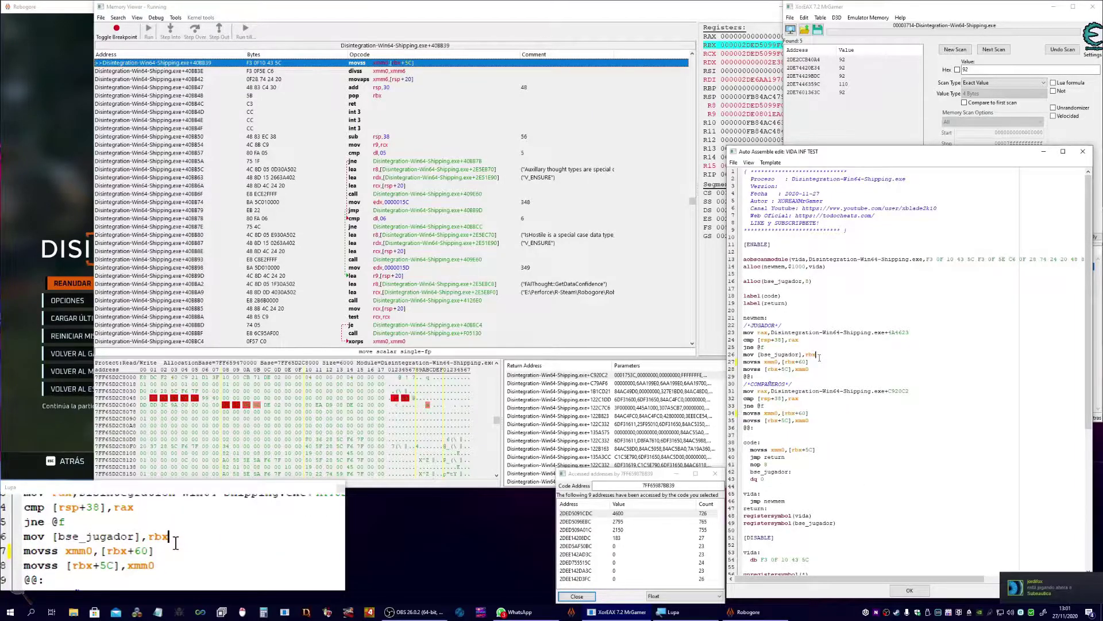
pyautogui.press('Return')
pyautogui.write('mov [rbx+60],(float)9999')
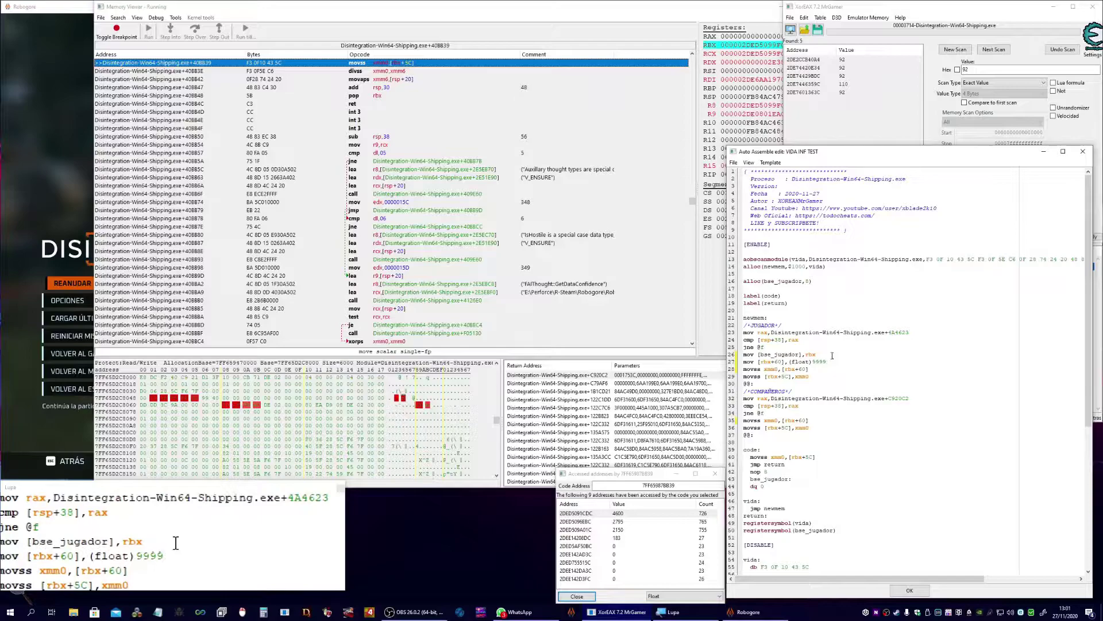
# Step: Save the edited VIDA INF TEST script, activate it, and resume the game to try it out
pyautogui.moveTo(830, 361); pyautogui.dragTo(742, 361)
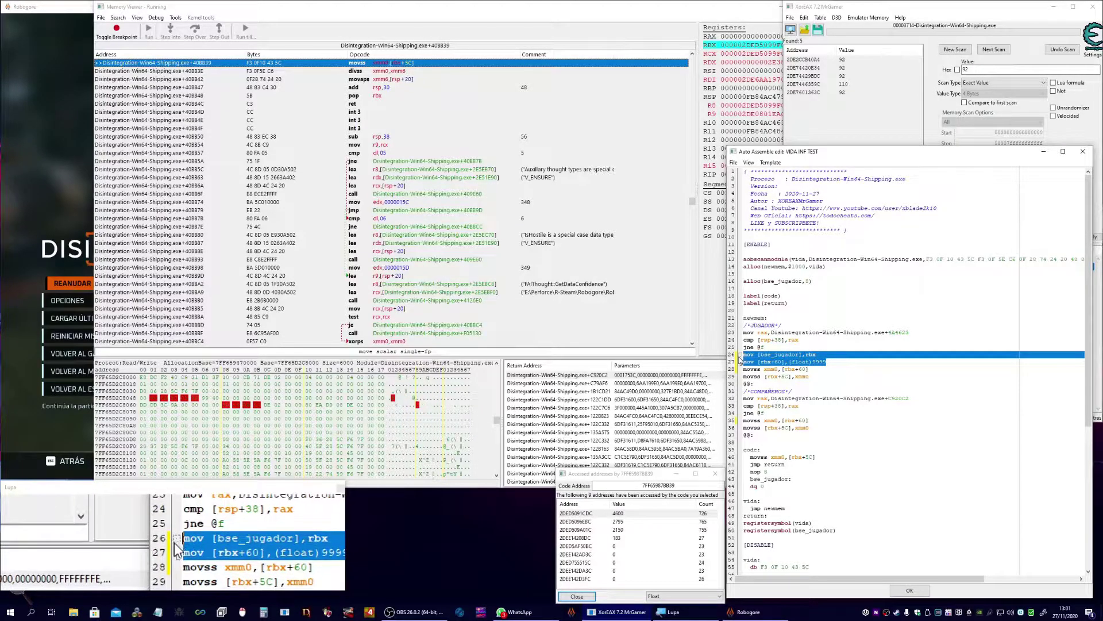
pyautogui.click(792, 415)
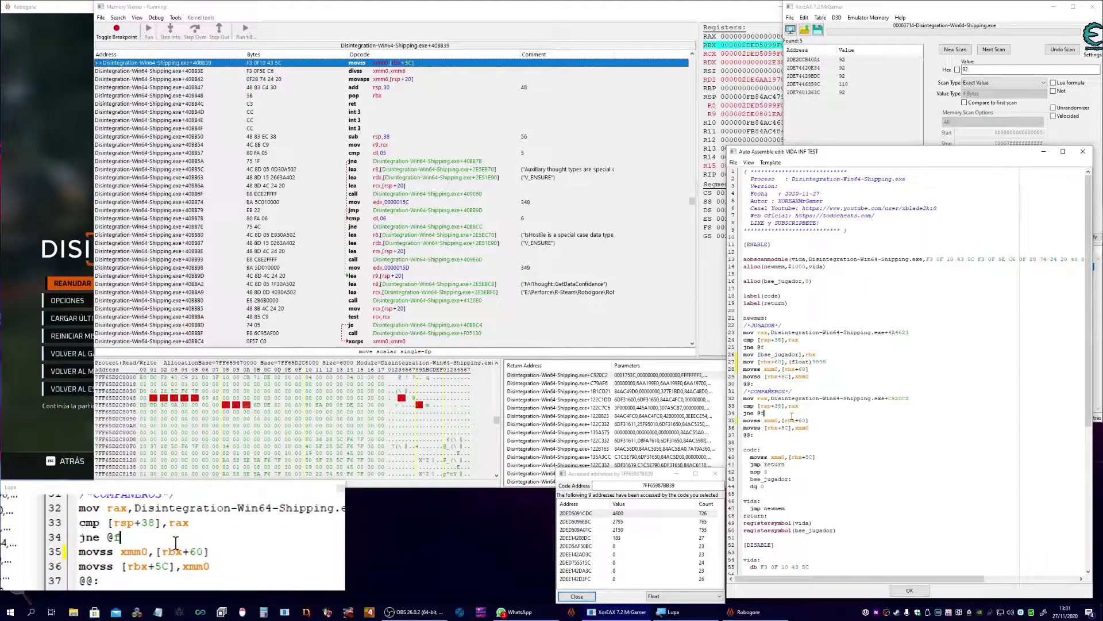
pyautogui.click(909, 590)
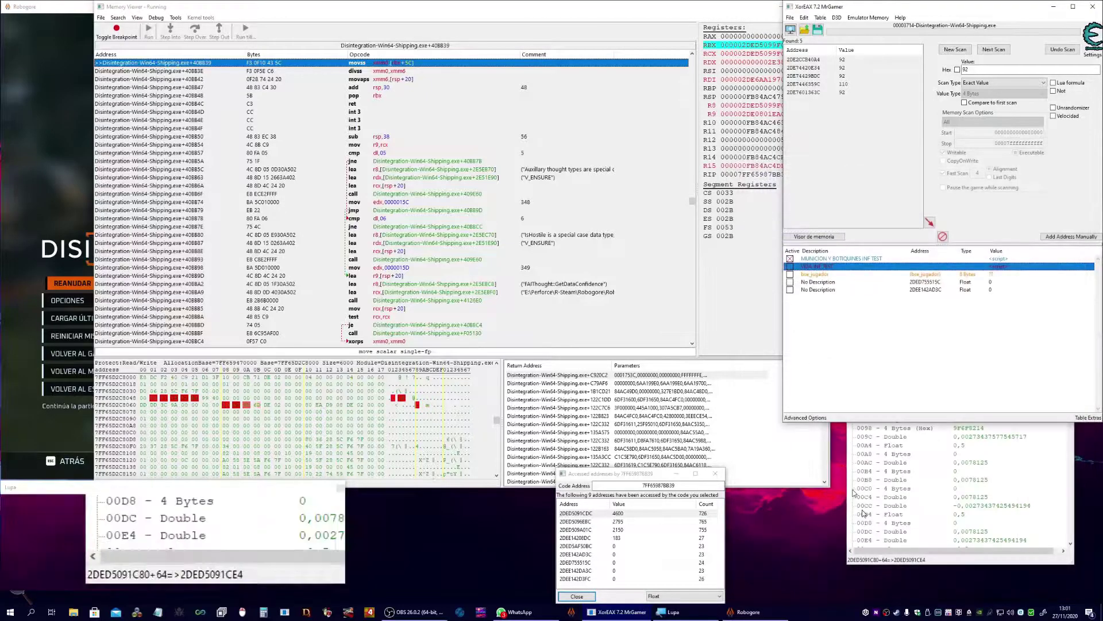
pyautogui.click(791, 267)
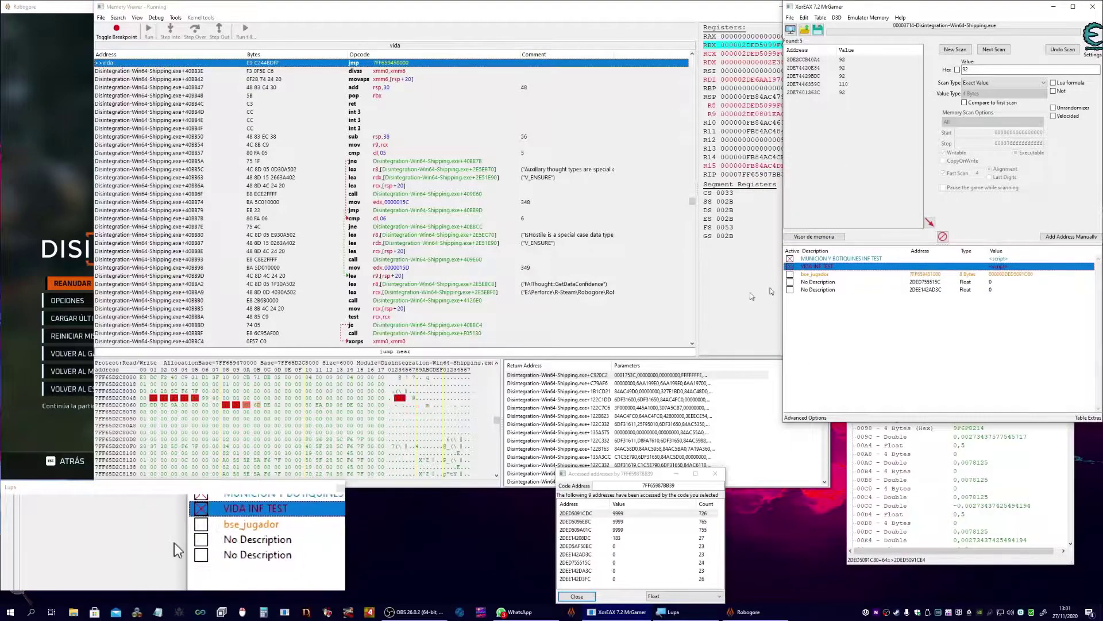
pyautogui.click(72, 282)
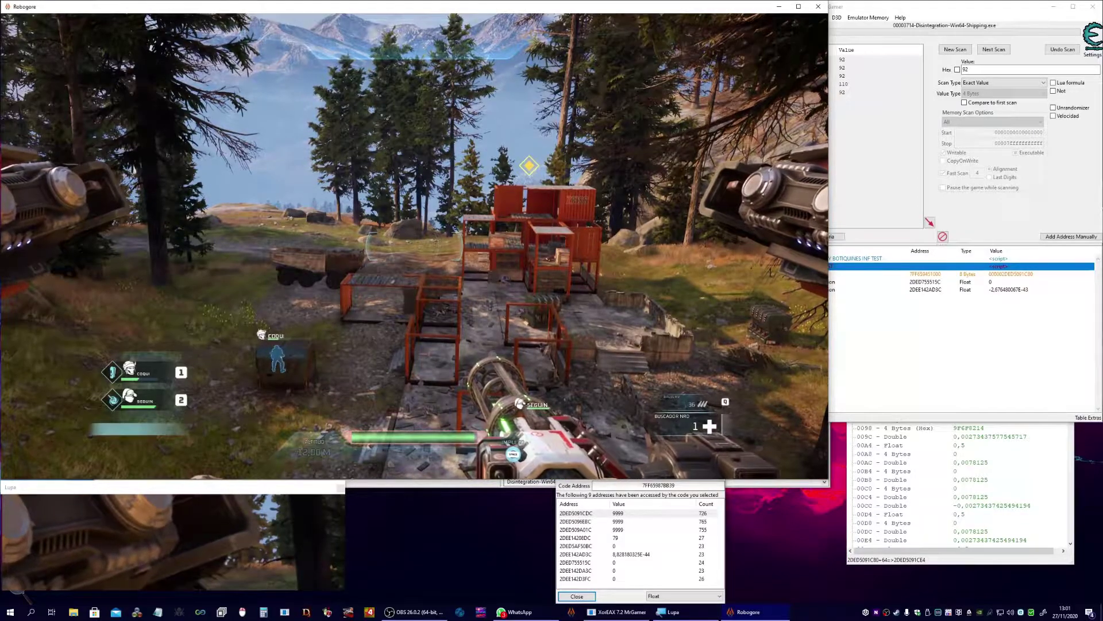
# Step: Leave the game and close the accessed addresses list and the memory viewer
pyautogui.hotkey('alt', 'Tab')
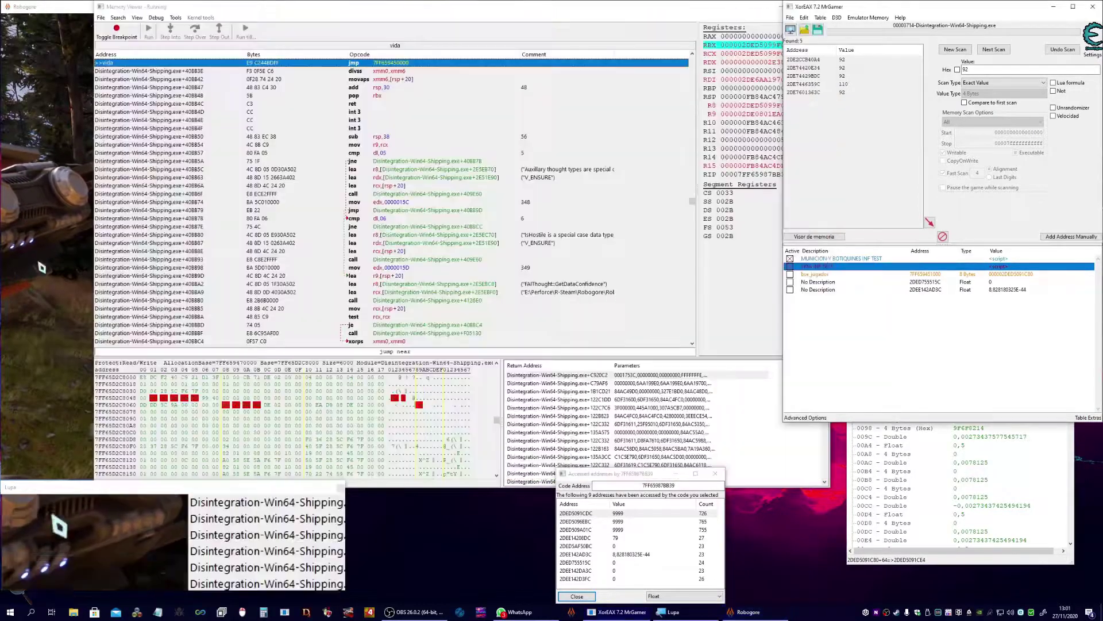
pyautogui.click(580, 598)
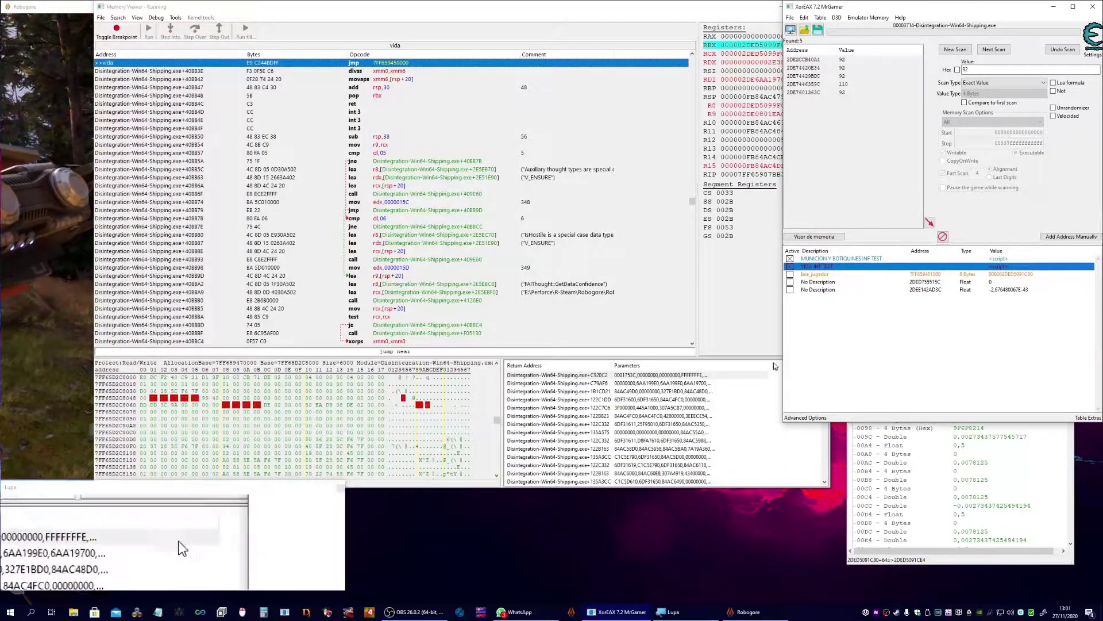
pyautogui.click(773, 13)
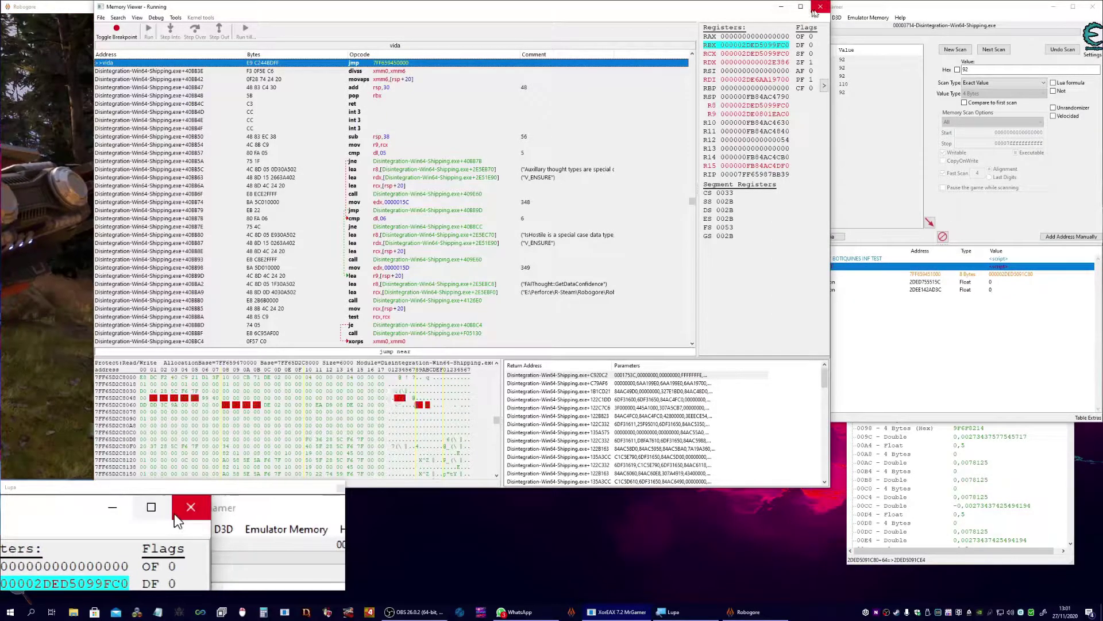
pyautogui.click(816, 8)
# Step: Check the last two addresses in the old scan results and fly around the container camp in the game
pyautogui.click(848, 90)
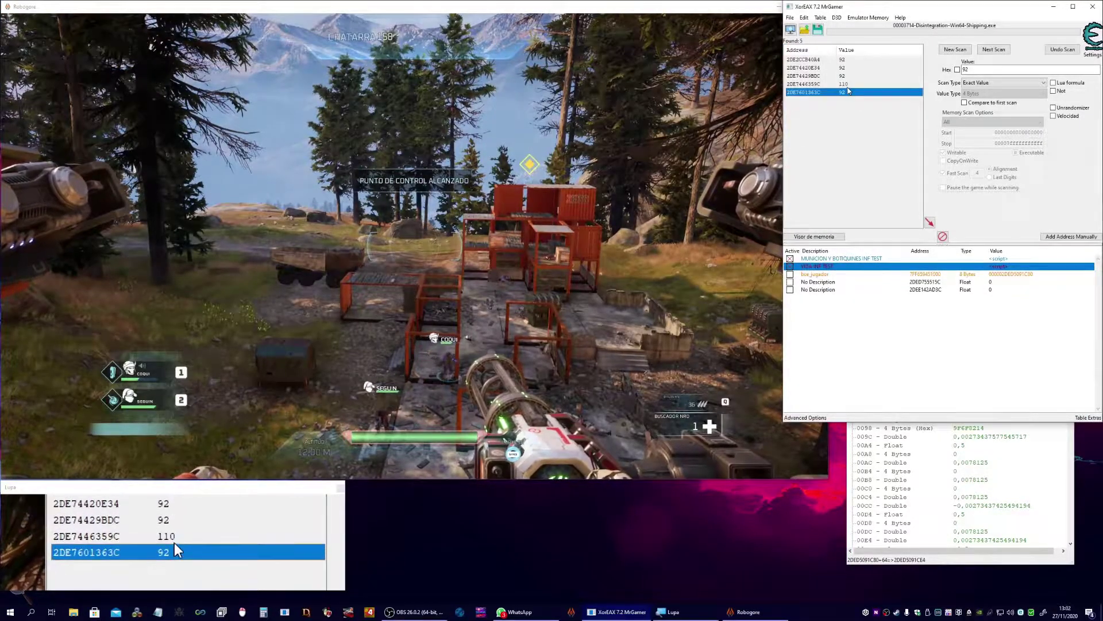
pyautogui.press('Up')
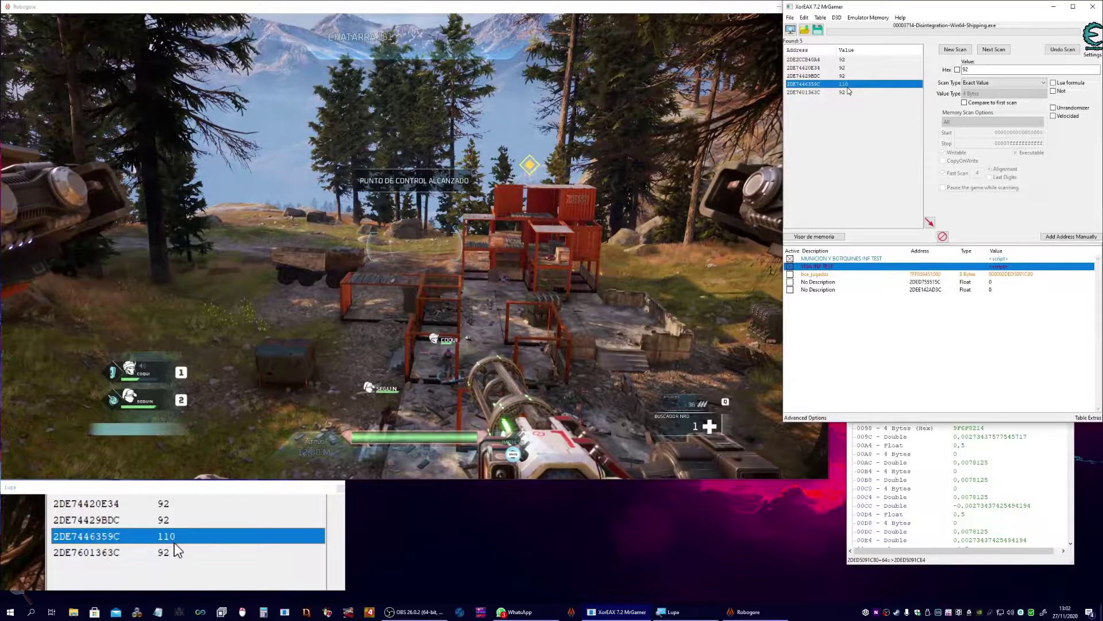
pyautogui.click(678, 345)
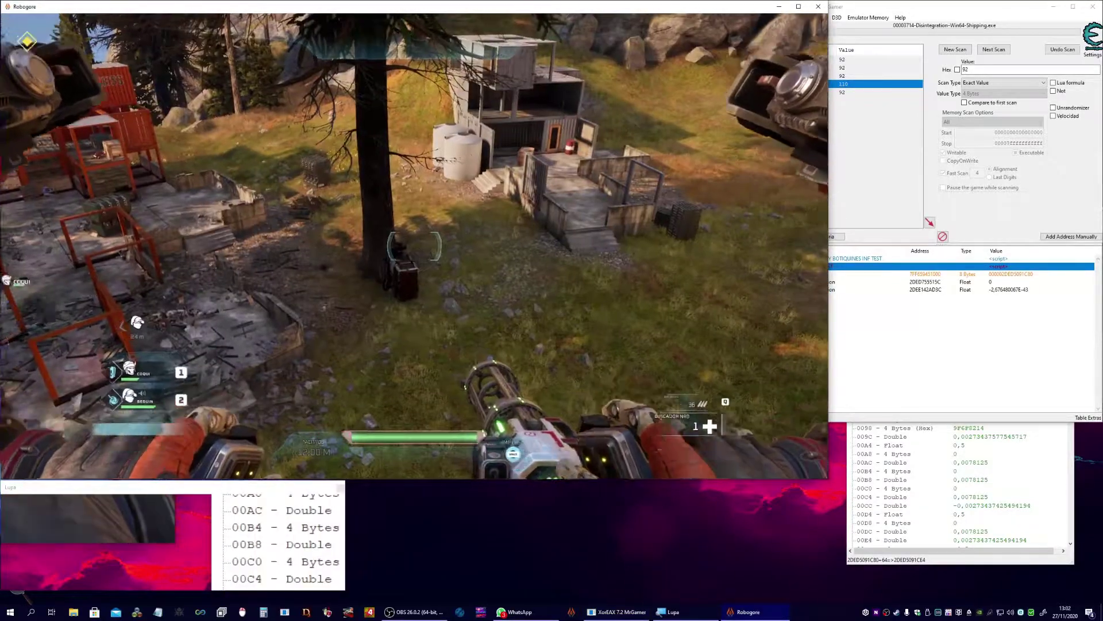
pyautogui.press('ctrl')
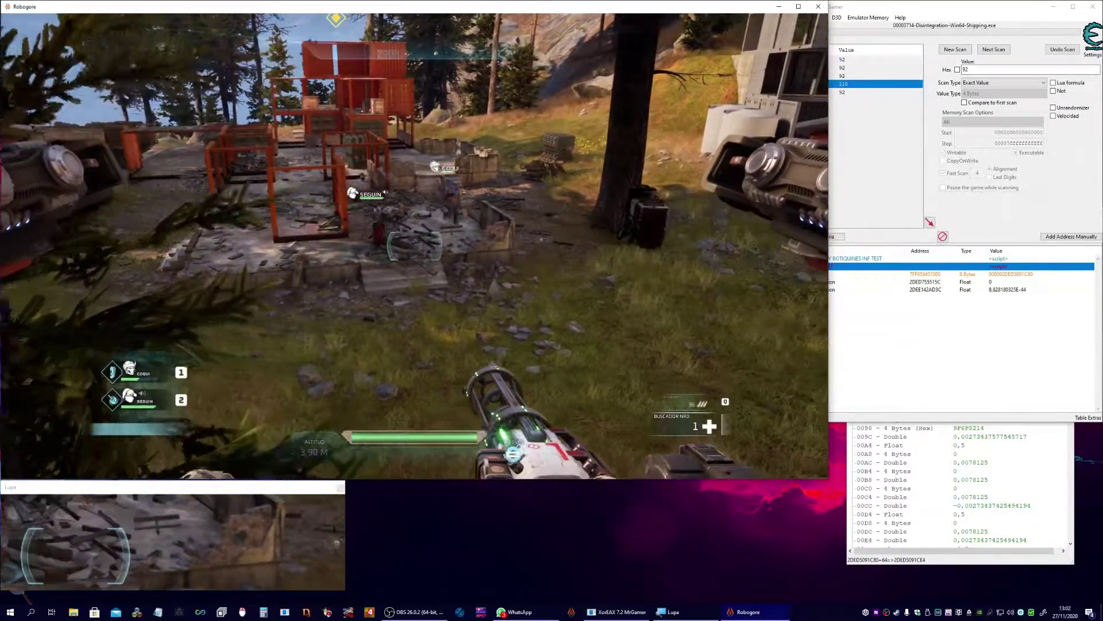
pyautogui.hotkey('alt', 'Tab')
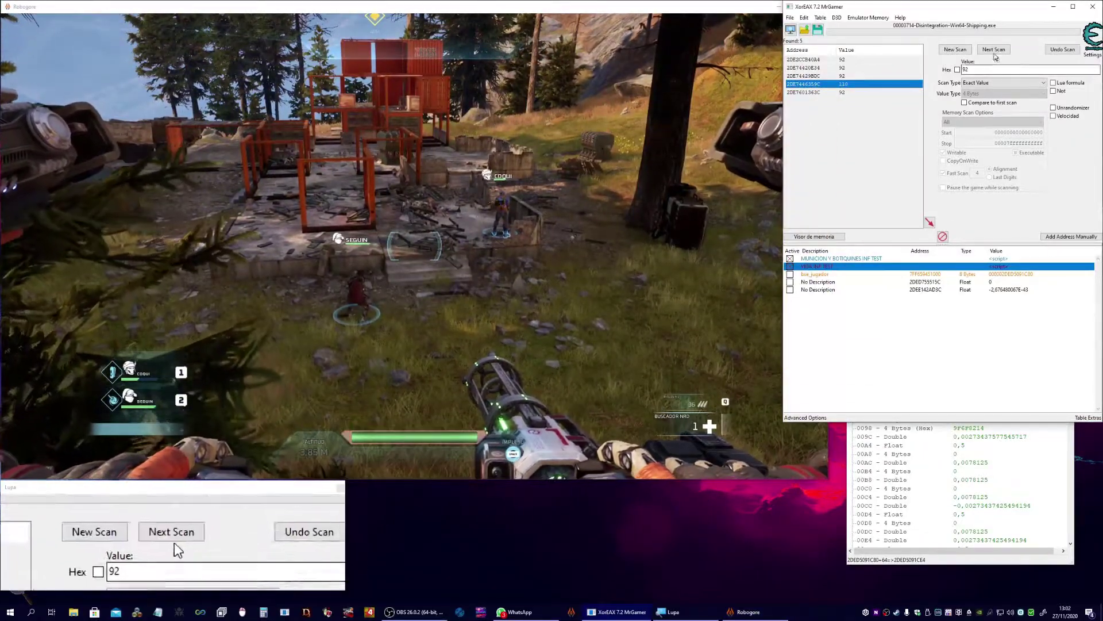
# Step: Start a new exact-value memory scan for 161 with the Float value type
pyautogui.click(955, 50)
pyautogui.click(977, 93)
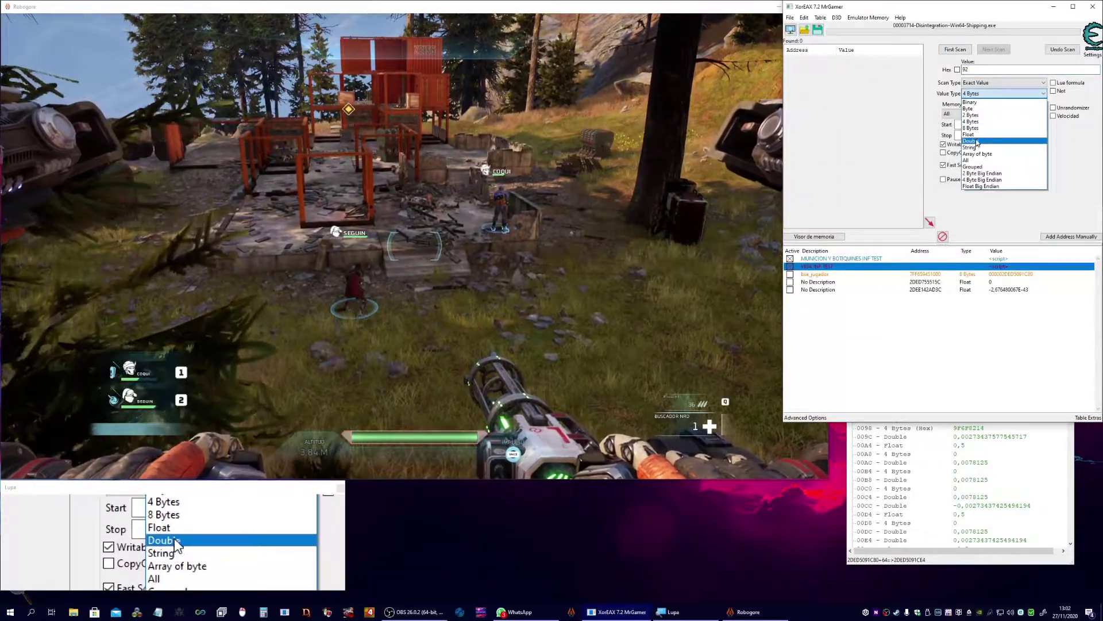
pyautogui.click(969, 135)
pyautogui.doubleClick(1010, 70)
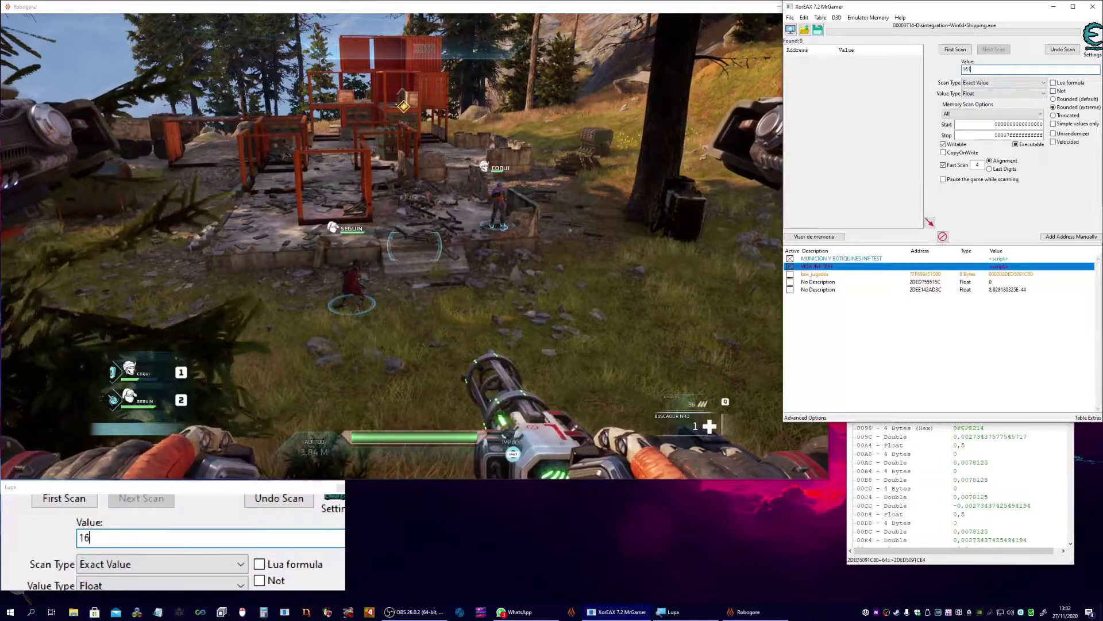
pyautogui.write('161')
pyautogui.press('Return')
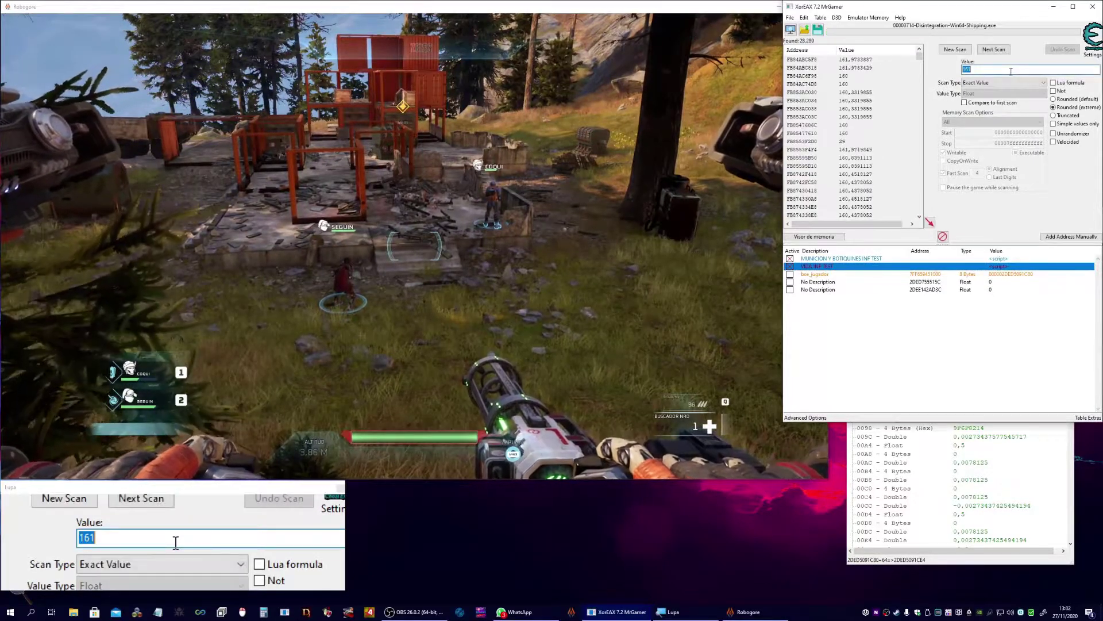
# Step: Switch to the Disintegration game and fly the gravcycle past the concrete ruins to the green-outlined supply station on the dirt road
pyautogui.hotkey('alt', 'Tab')
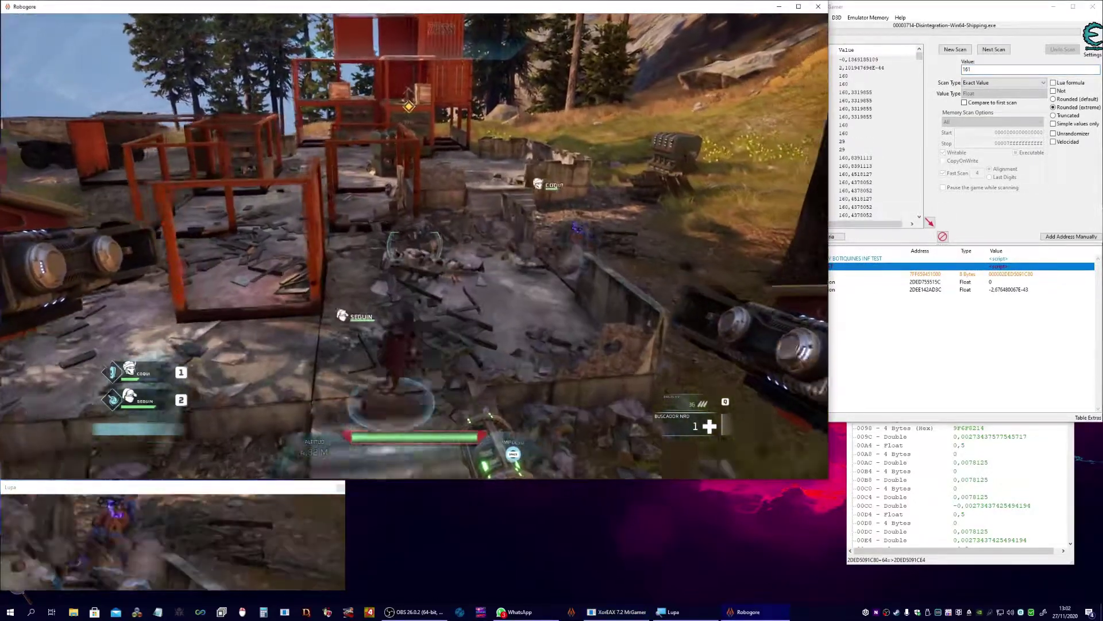
pyautogui.press('w')
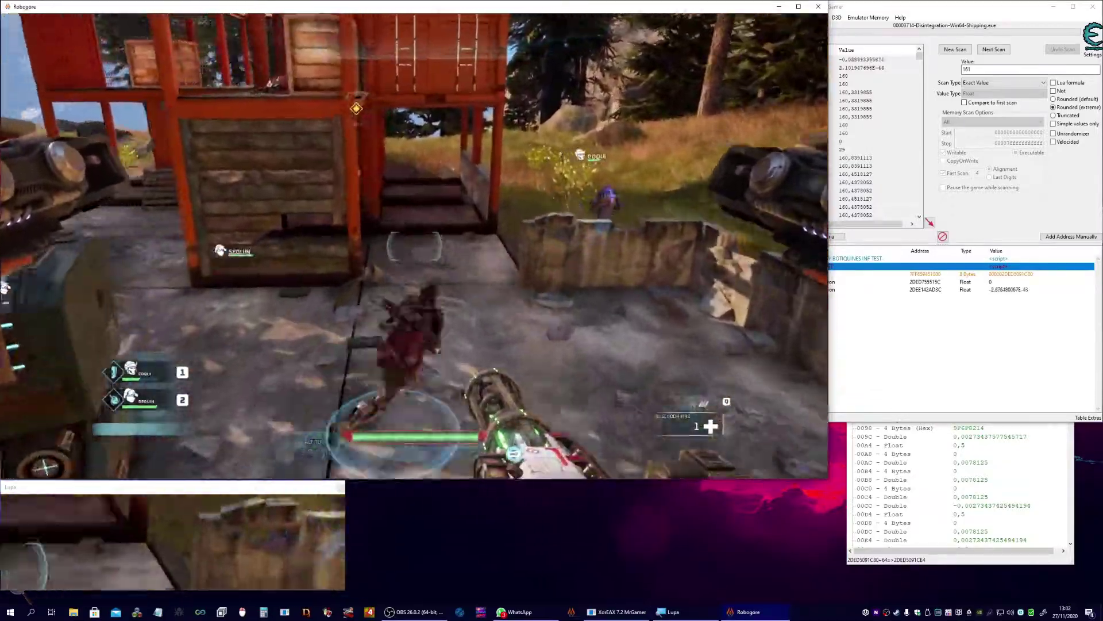
pyautogui.press('w')
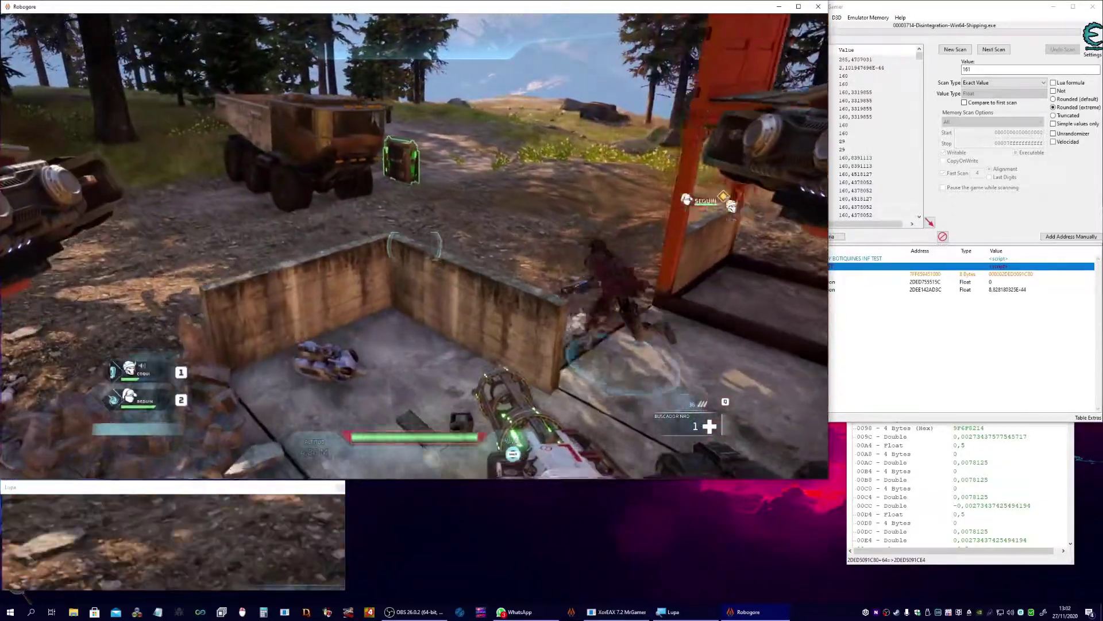
pyautogui.press('w')
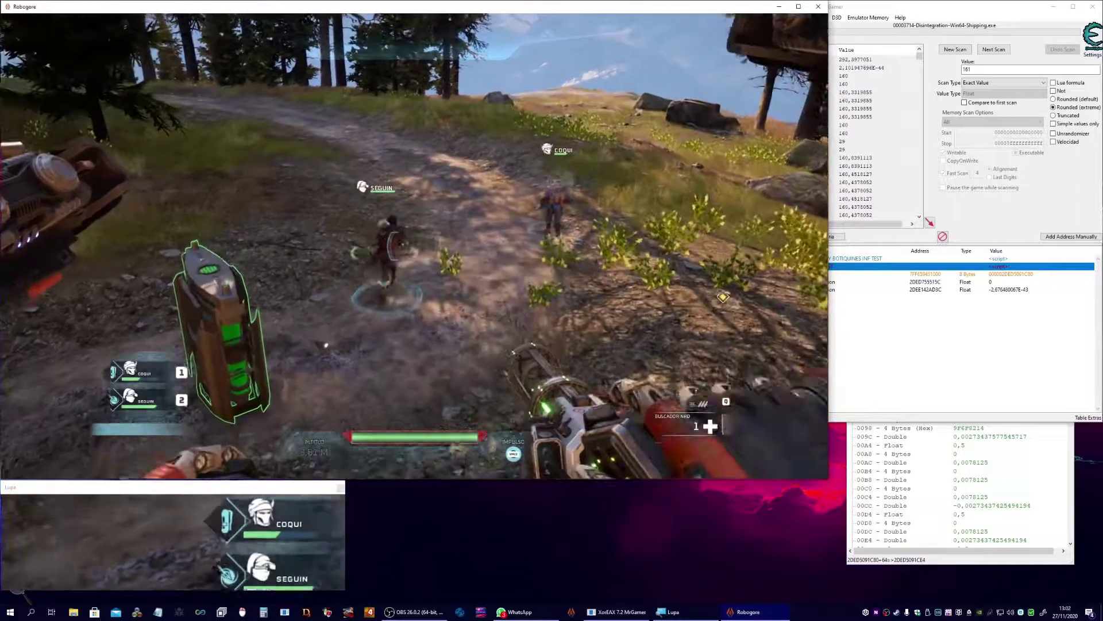
# Step: Fire the rifles at the orange container building and fly around its staircase to the wooden deck
pyautogui.click(414, 246)
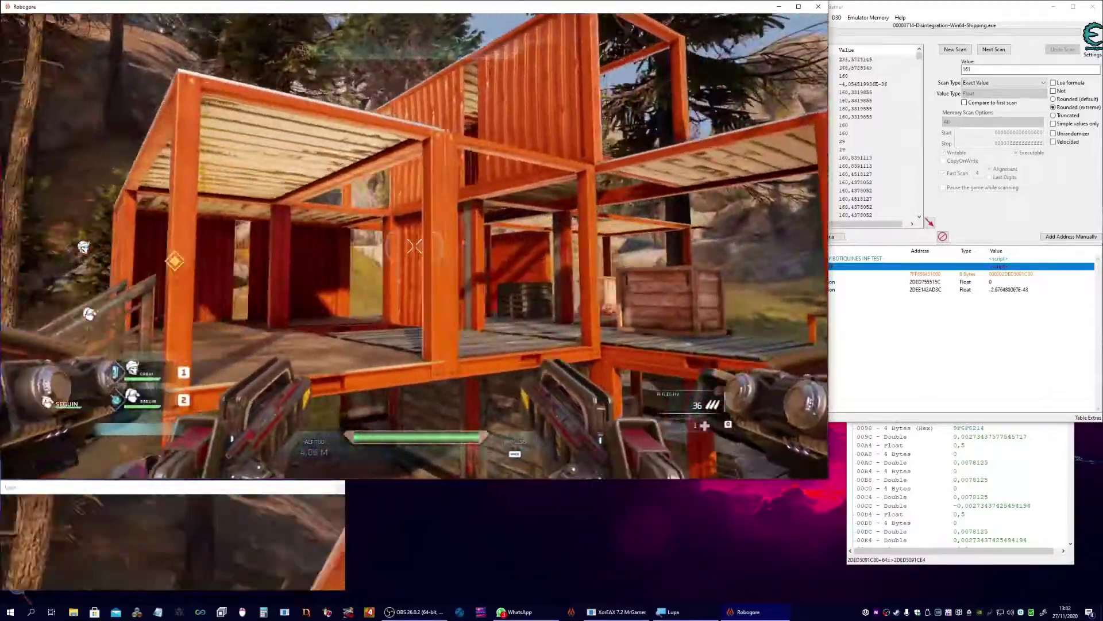
pyautogui.click(414, 246)
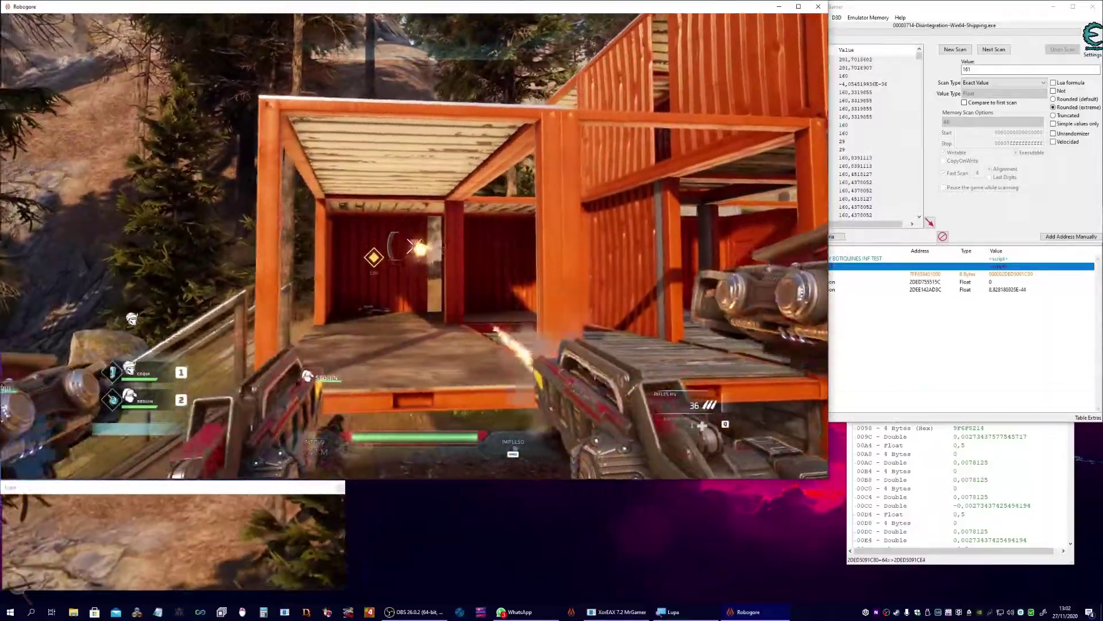
pyautogui.press('s')
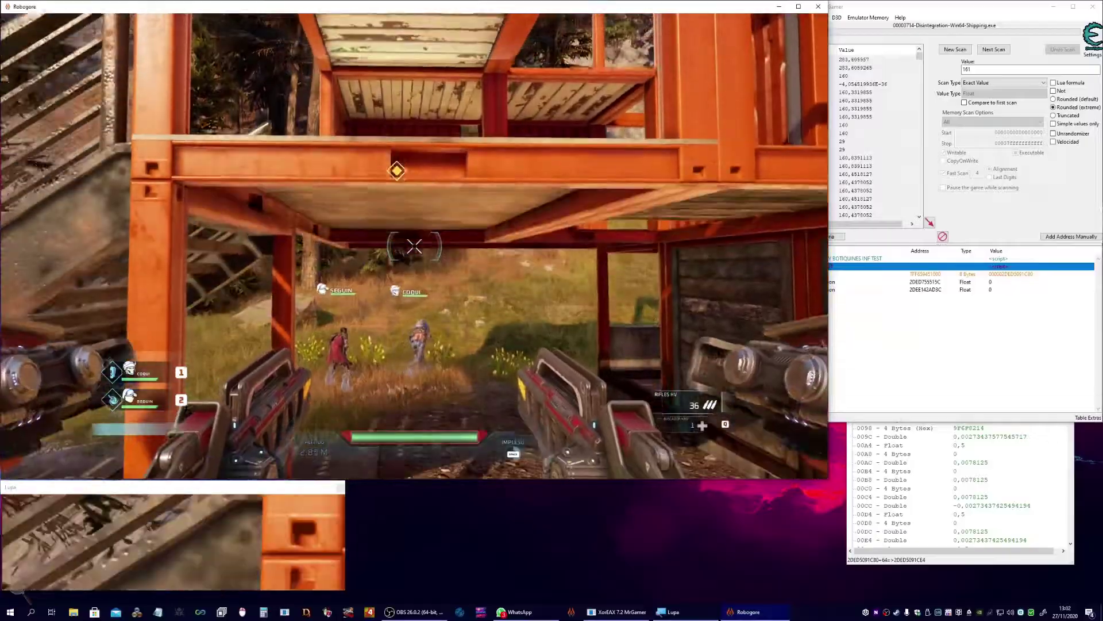
pyautogui.press('a')
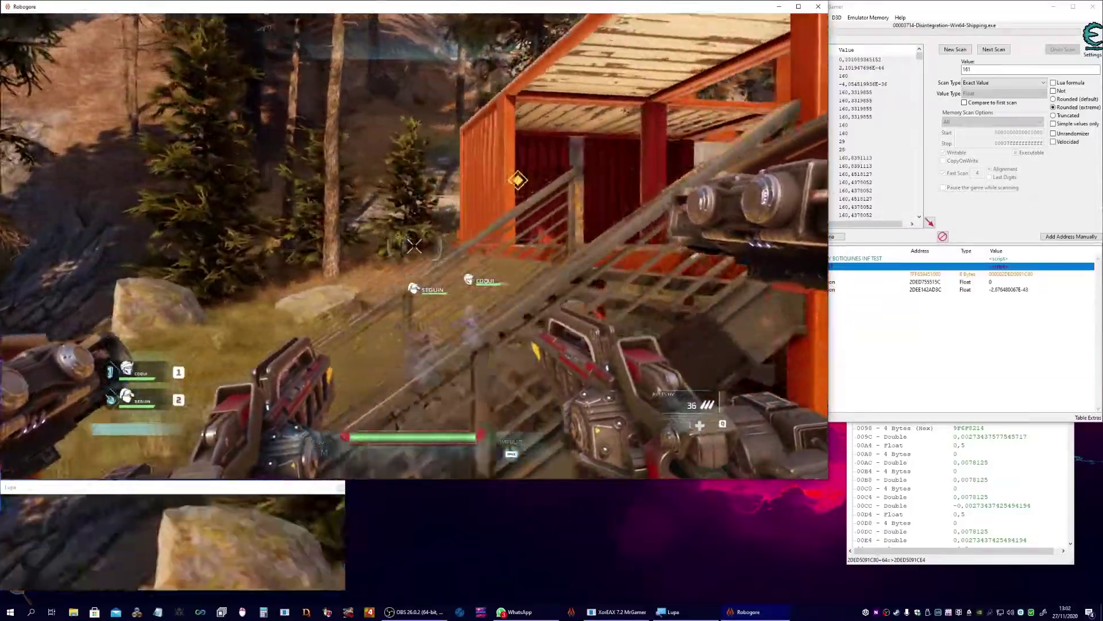
pyautogui.press('w')
pyautogui.press('w')
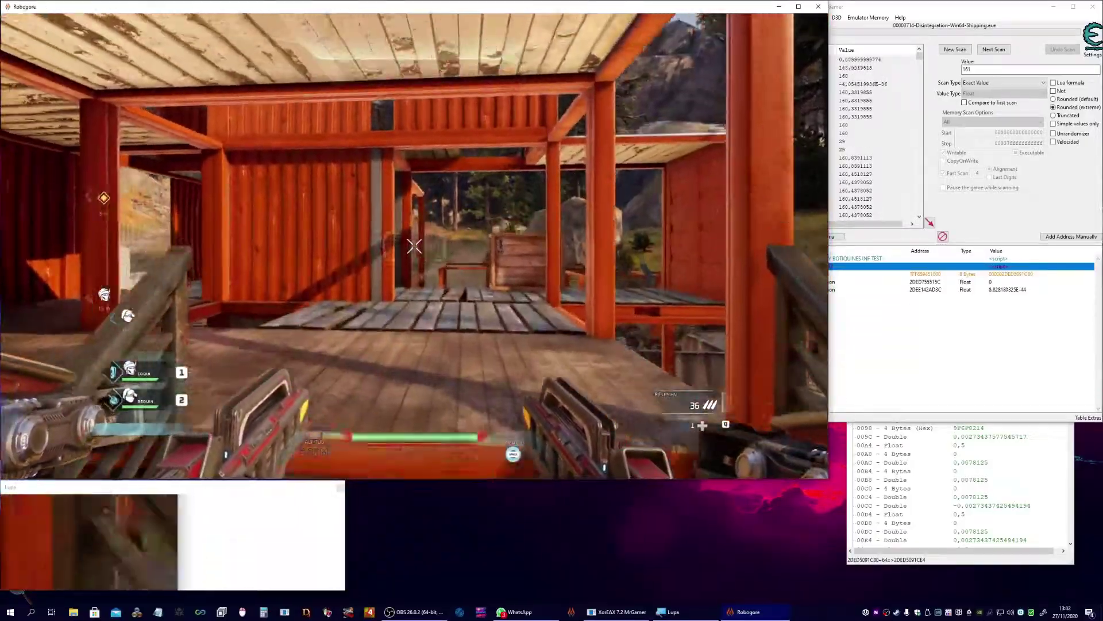
pyautogui.press('w')
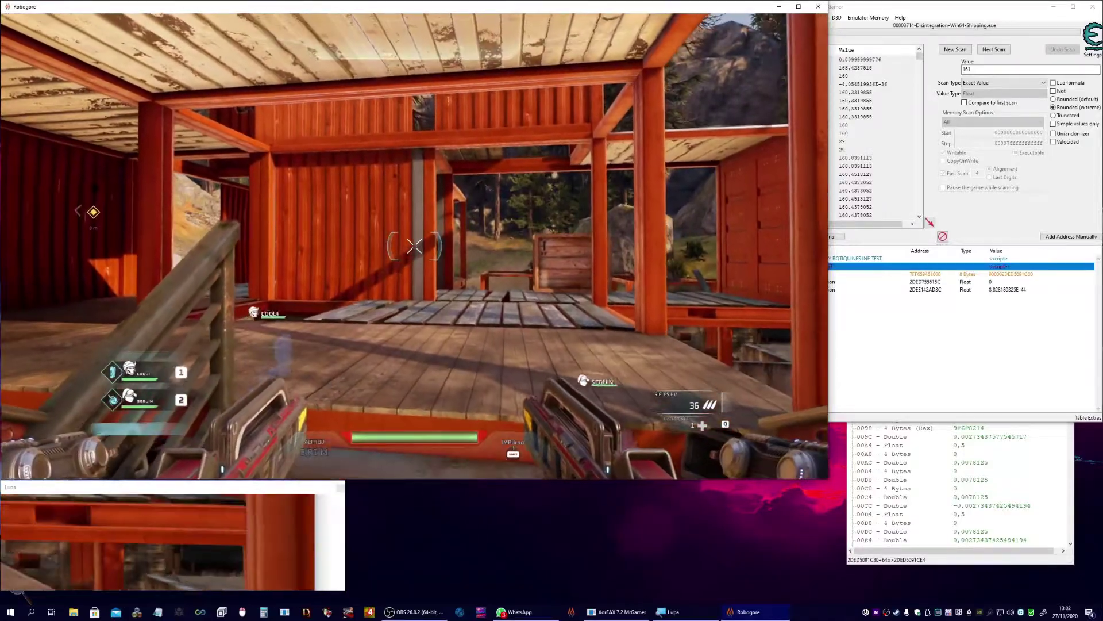
# Step: Back away from the deck, ascend above the container building's roof and use the gravcycle boost around it
pyautogui.press('s')
pyautogui.press('shift')
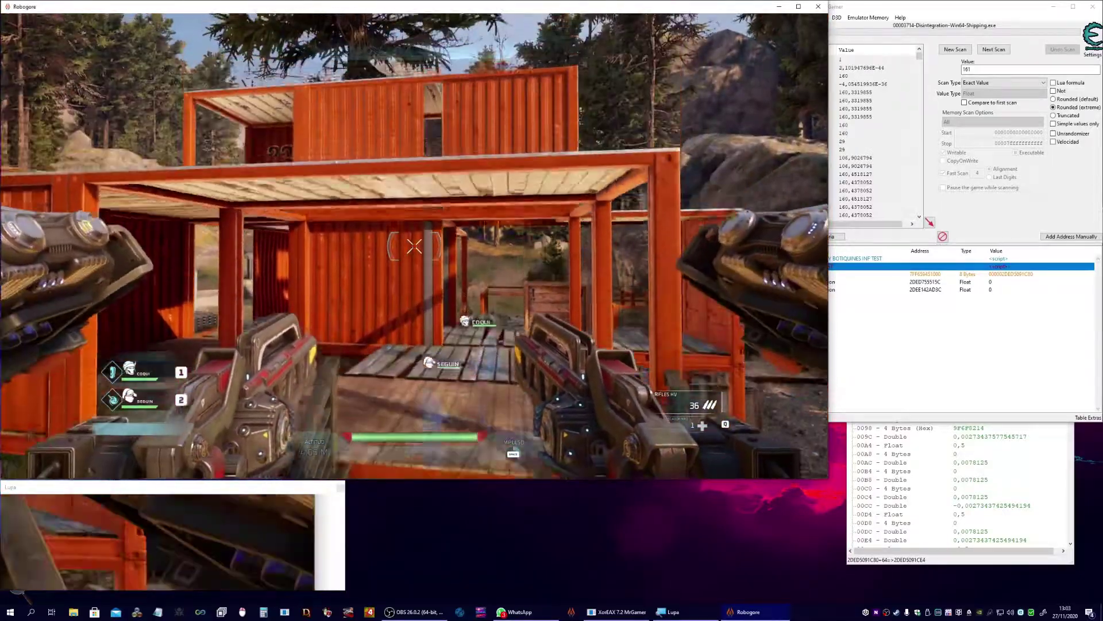
pyautogui.press('w')
pyautogui.press('w')
pyautogui.press('s')
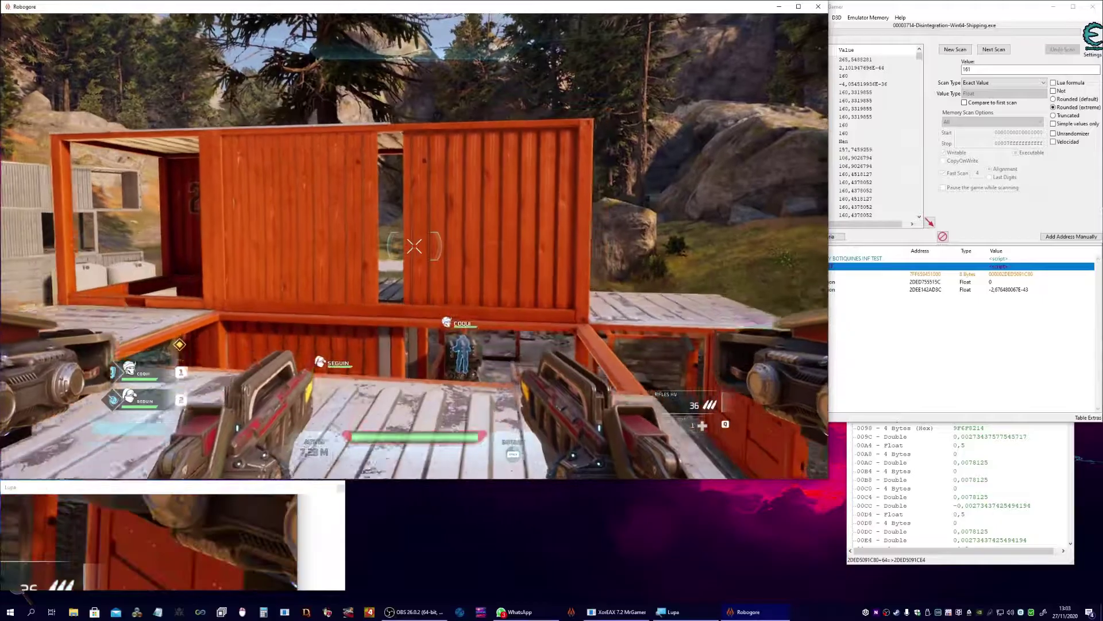
pyautogui.press('w')
pyautogui.press('s')
pyautogui.press('w')
pyautogui.press('space')
pyautogui.press('s')
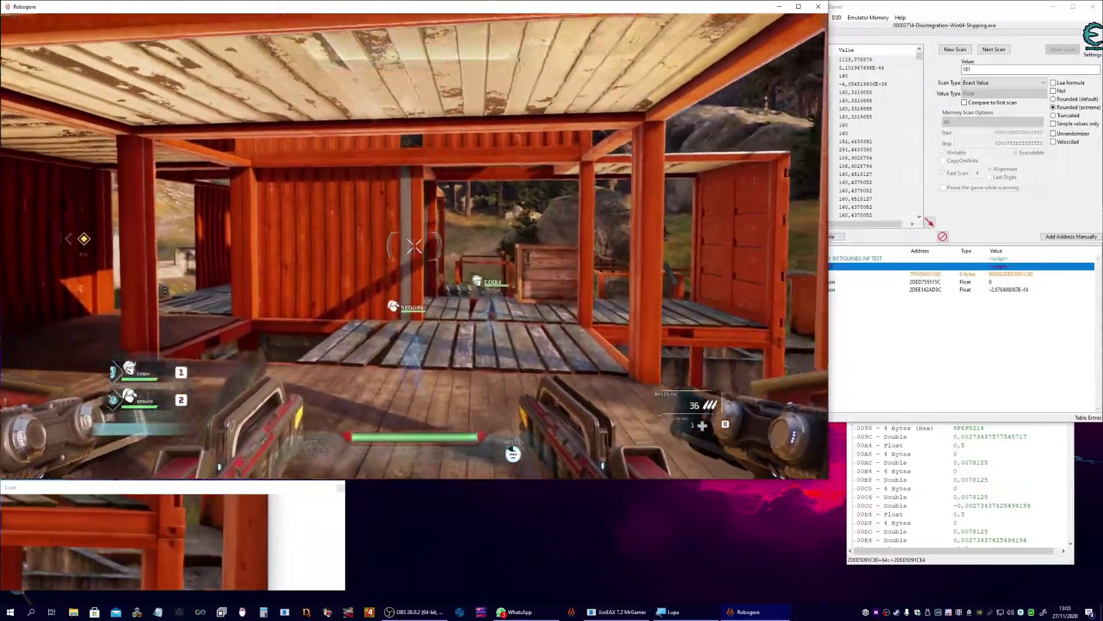
# Step: Manoeuvre away from the wooden deck and fire the rifles at the red container walls while strafing
pyautogui.press('s')
pyautogui.press('w')
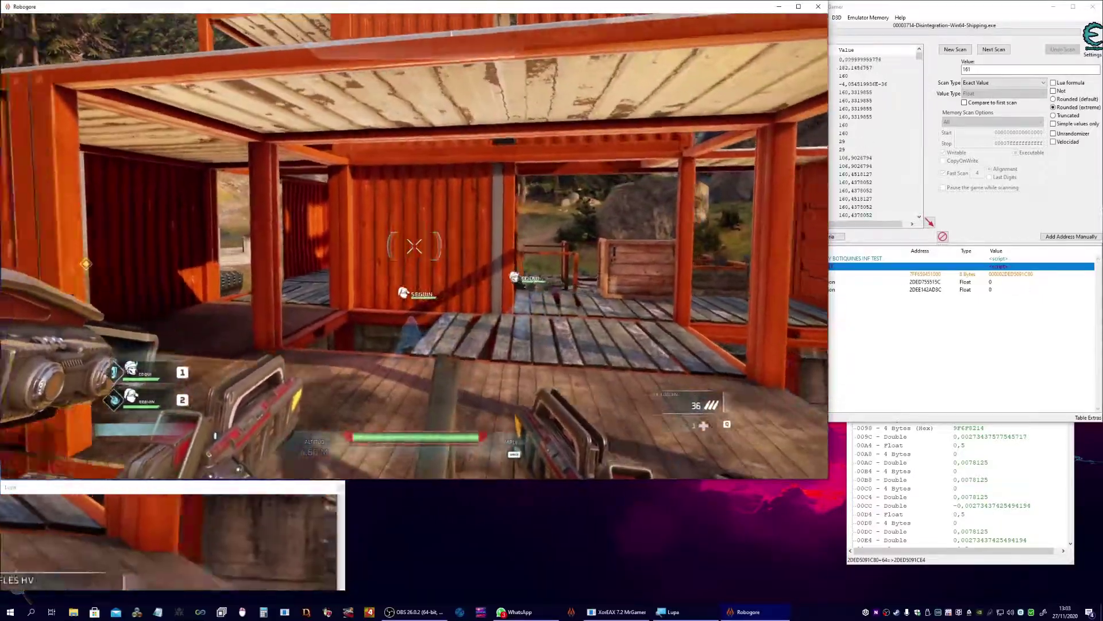
pyautogui.press('s')
pyautogui.click(414, 246)
pyautogui.press('w')
pyautogui.press('a')
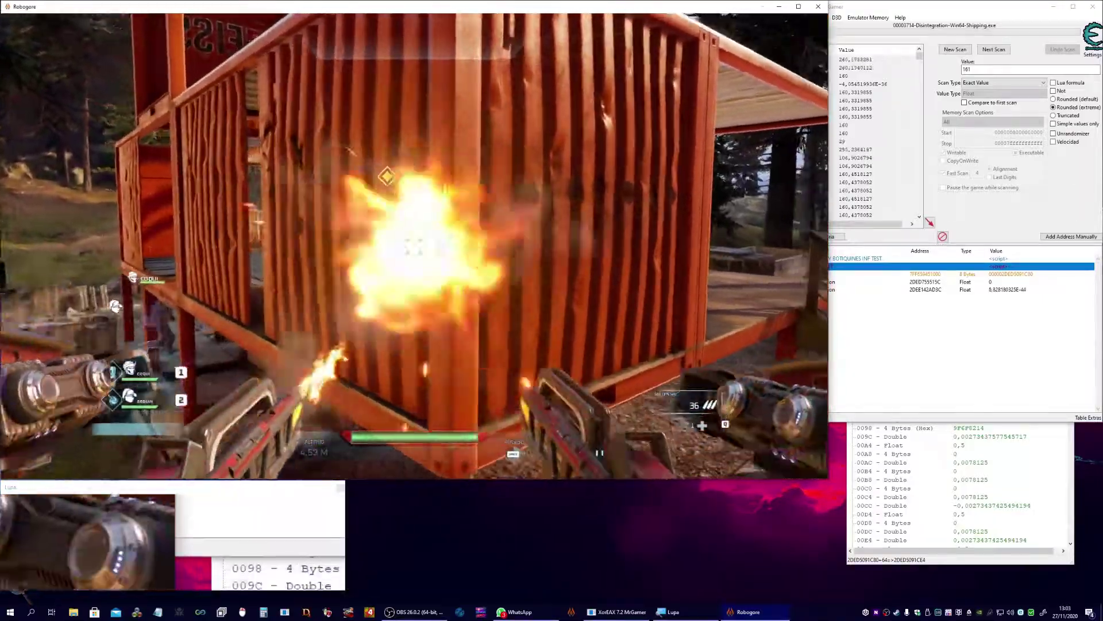
pyautogui.press('a')
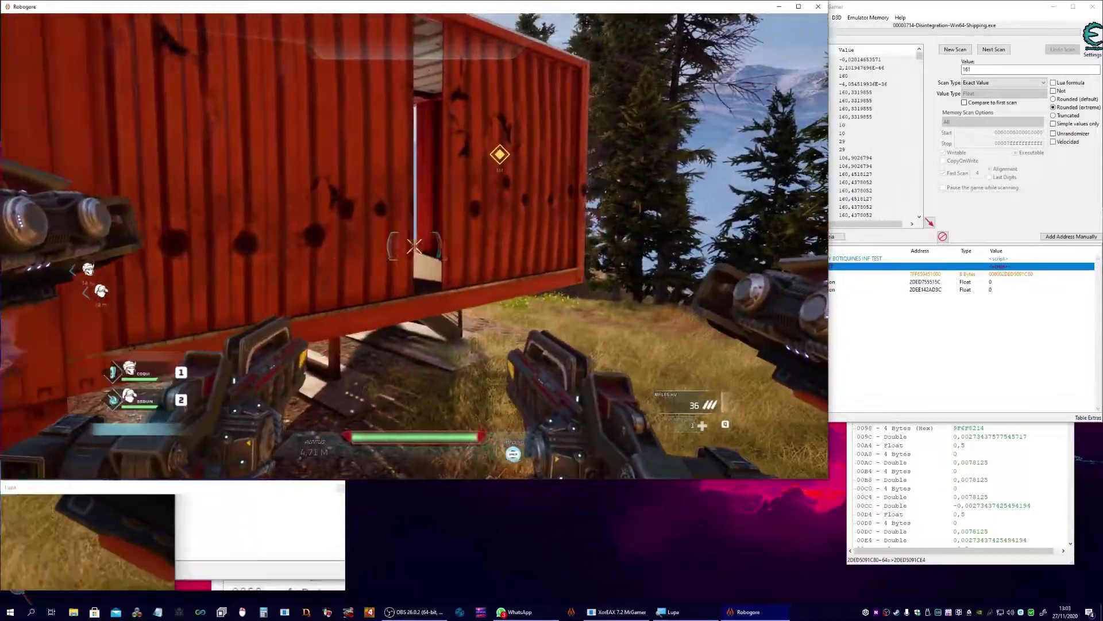
# Step: Send the squad units a command pulse at the container building and fly the gravcycle up and down around it
pyautogui.rightClick(414, 246)
pyautogui.press('d')
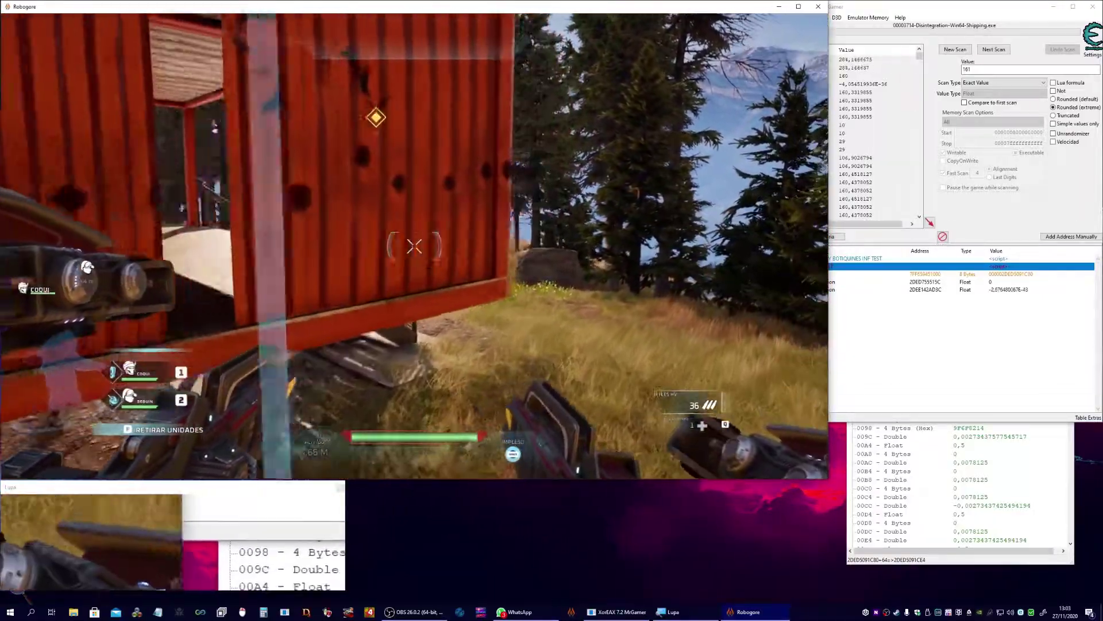
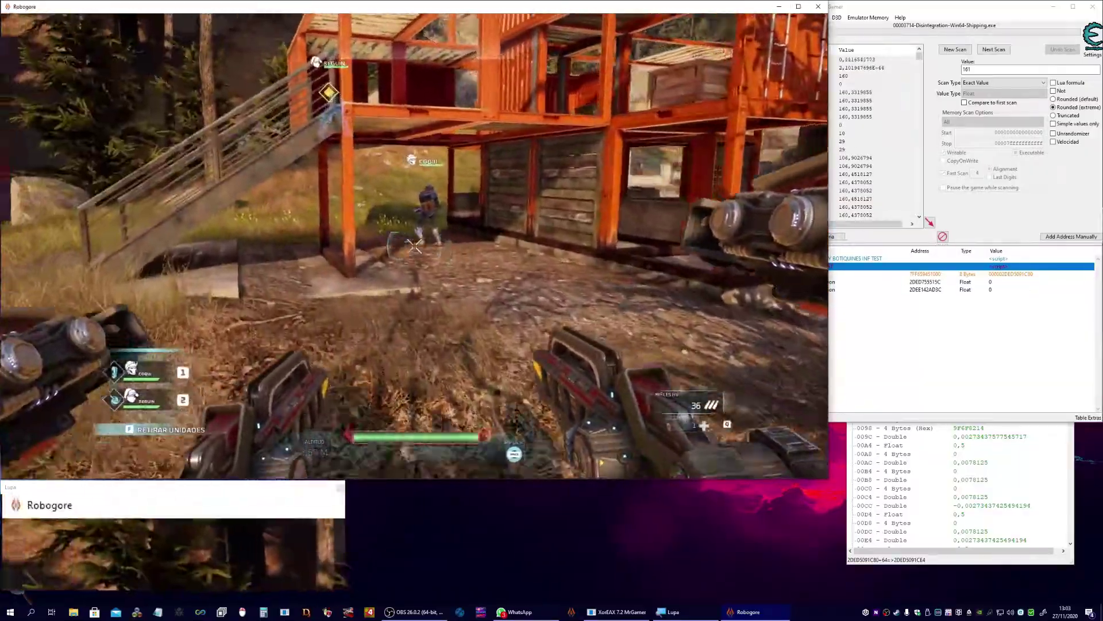
pyautogui.press('w')
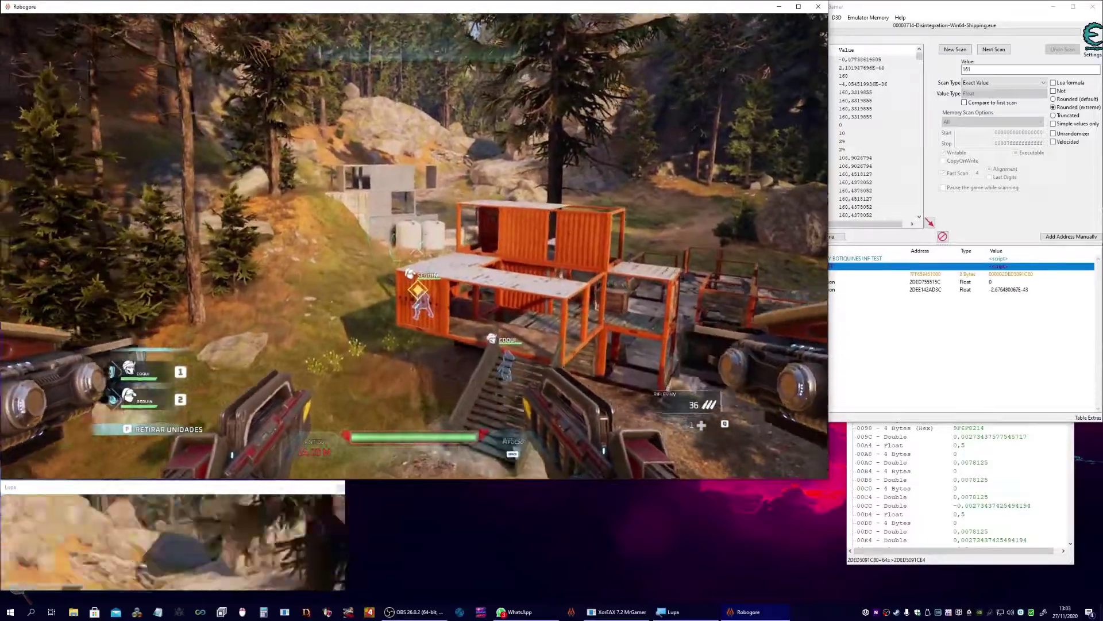
pyautogui.press('ctrl')
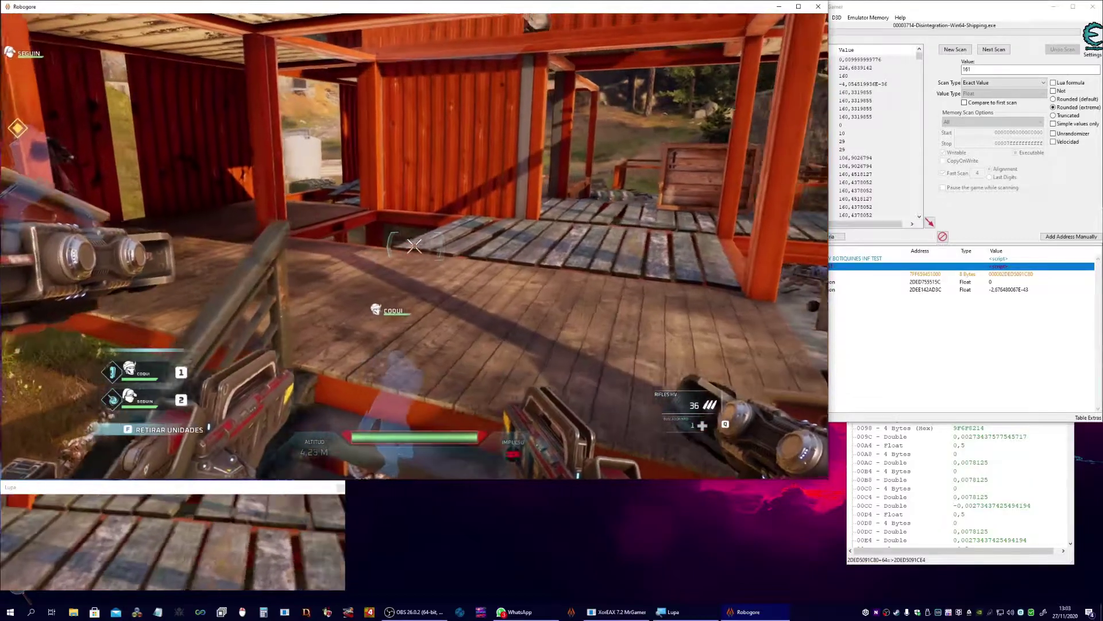
pyautogui.press('shift')
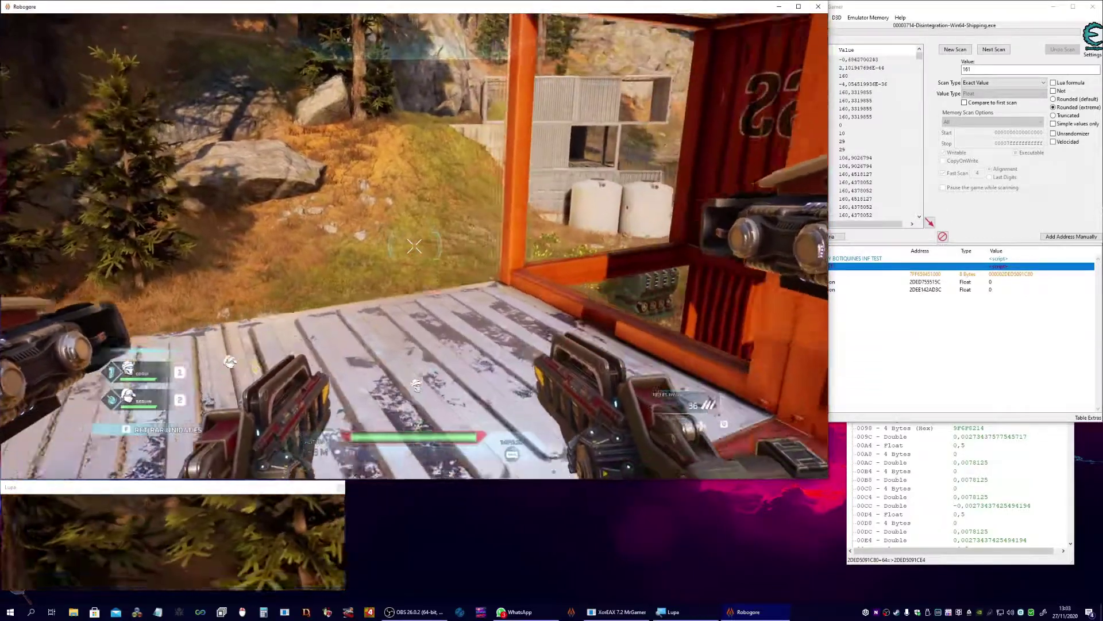
# Step: Examine the game's control settings and the full list of key assignments in the options, and resume play
pyautogui.press('Escape')
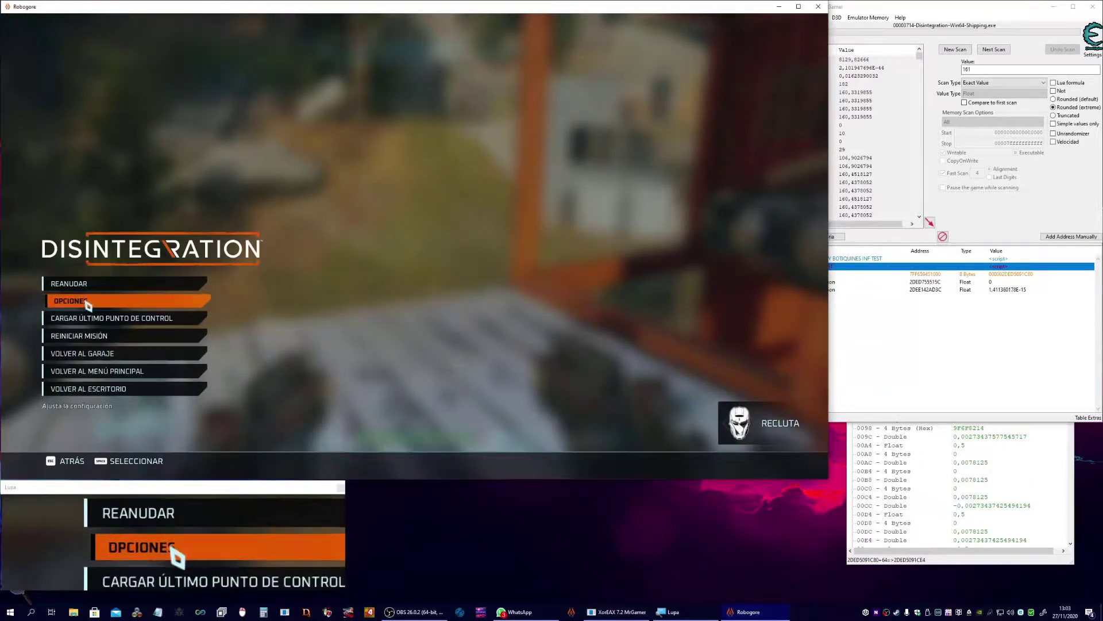
pyautogui.click(87, 304)
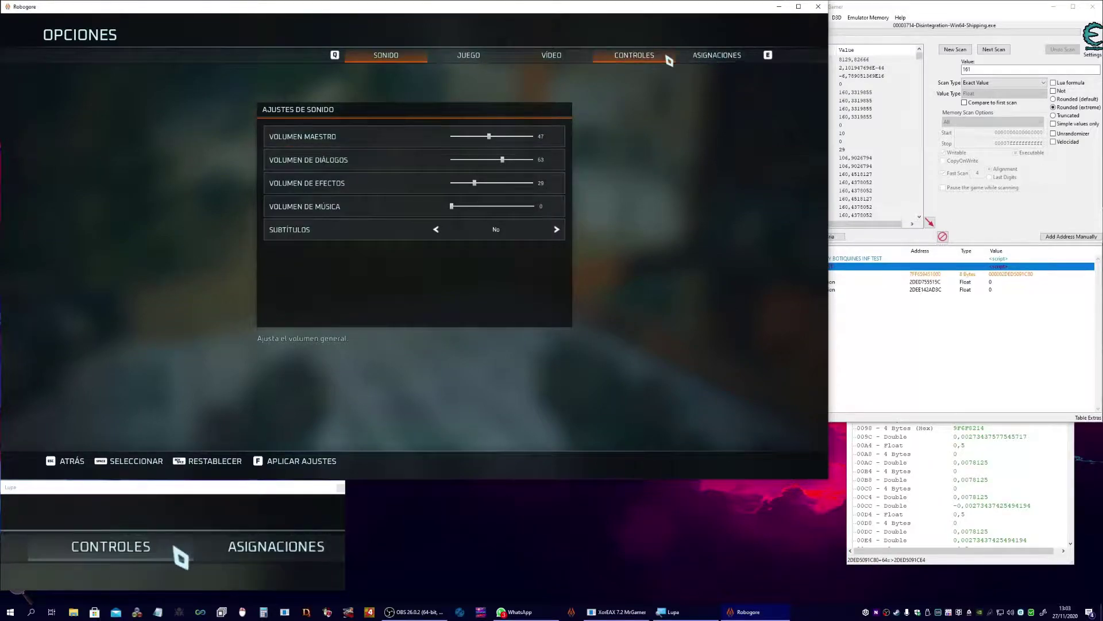
pyautogui.click(669, 61)
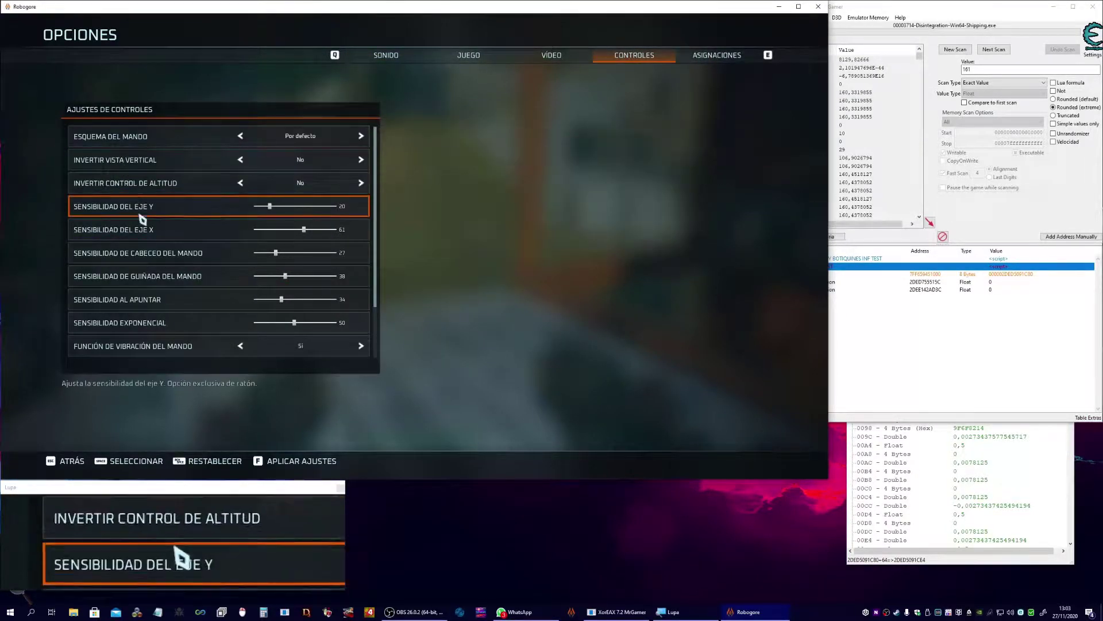
pyautogui.scroll(-3, 171, 279)
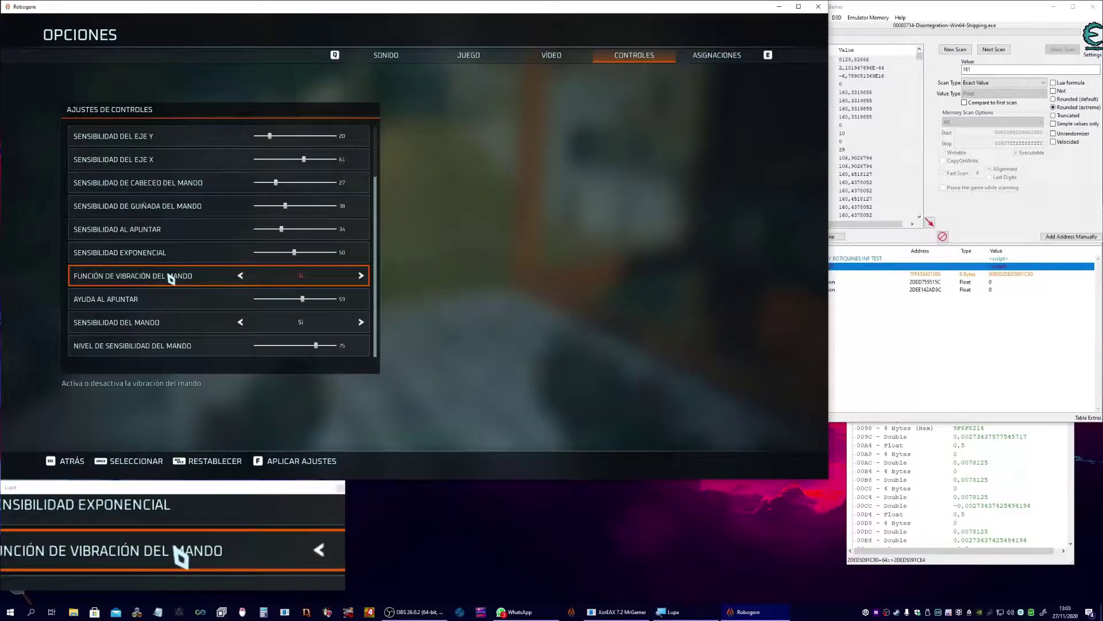
pyautogui.scroll(3, 172, 278)
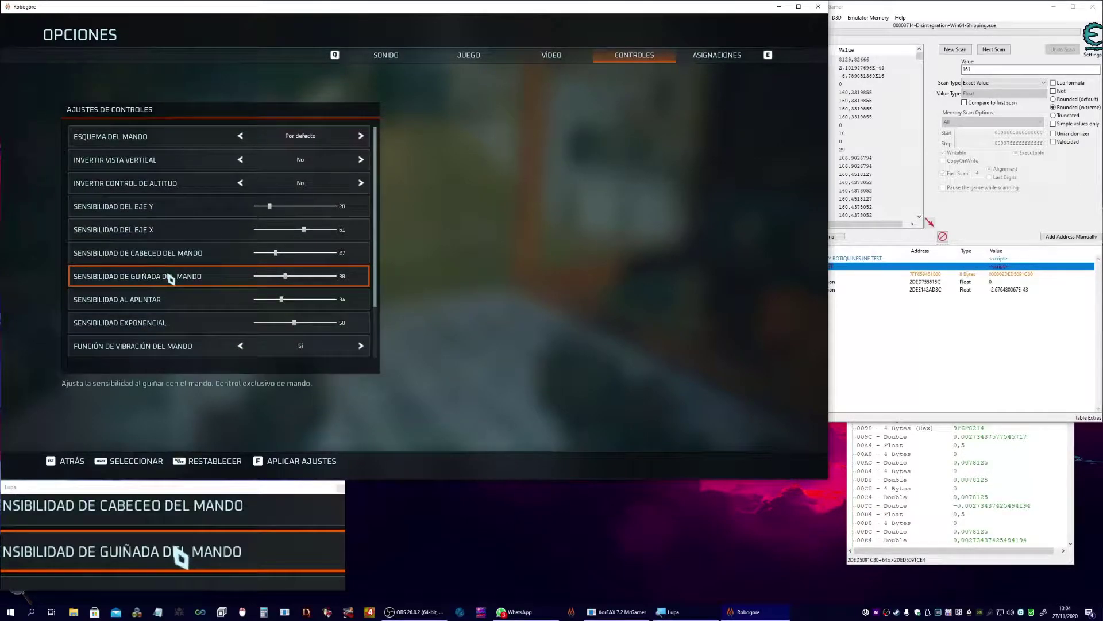
pyautogui.click(725, 59)
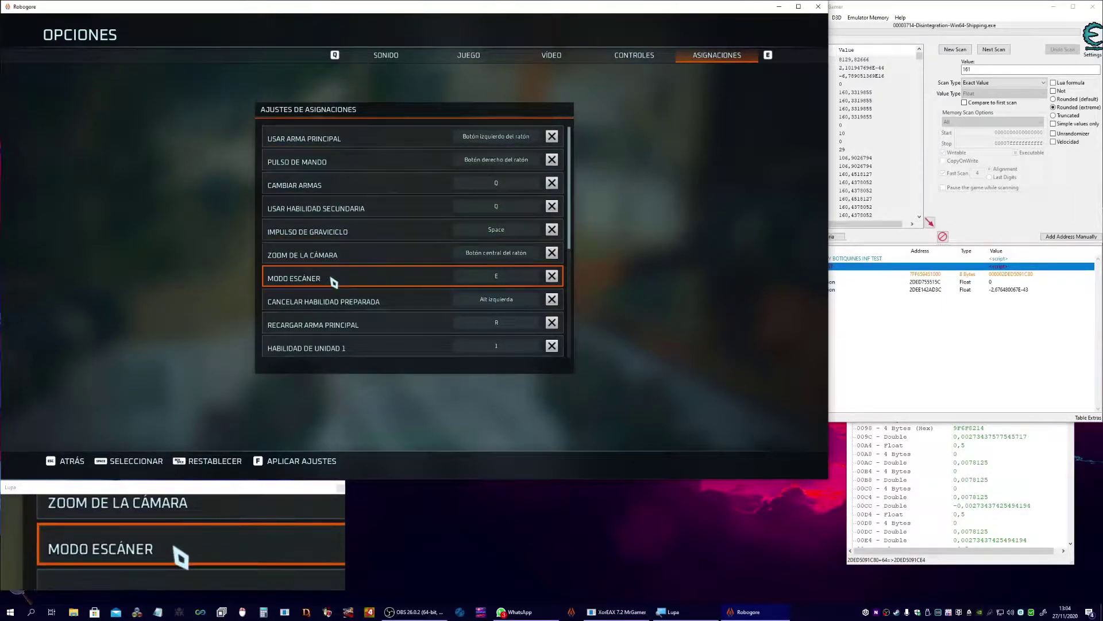
pyautogui.scroll(-6, 333, 281)
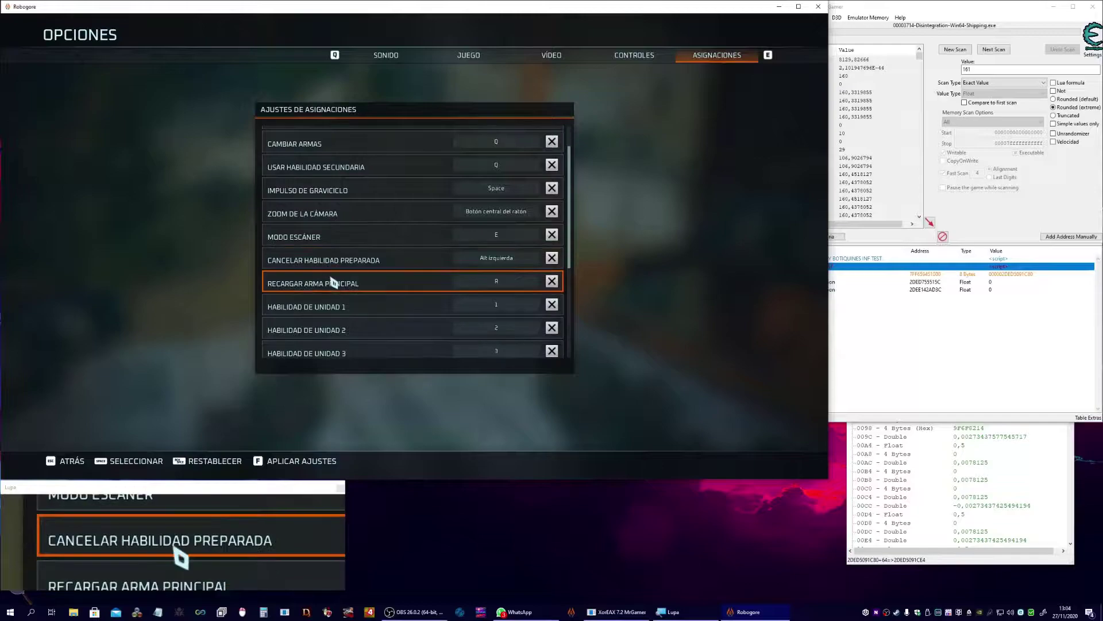
pyautogui.scroll(-4, 333, 282)
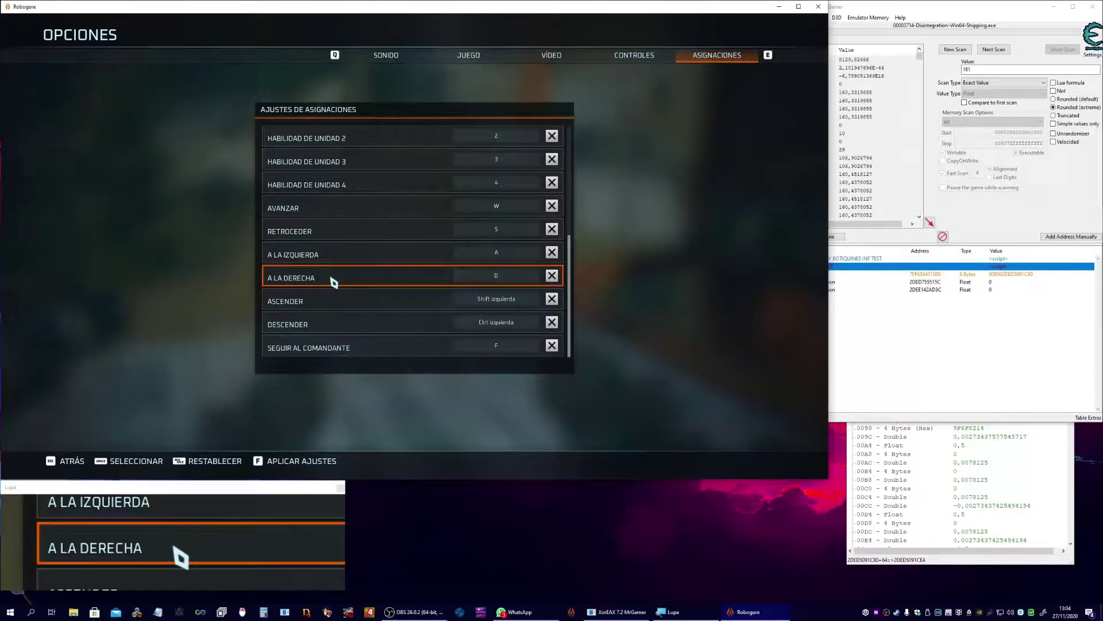
pyautogui.scroll(9, 334, 281)
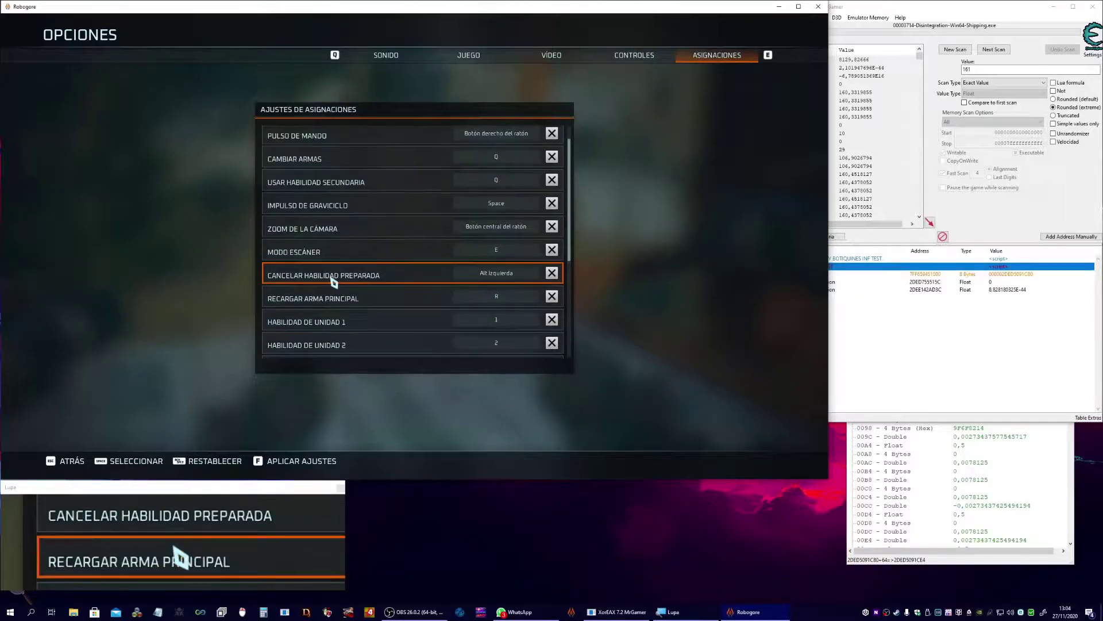
pyautogui.press('Escape')
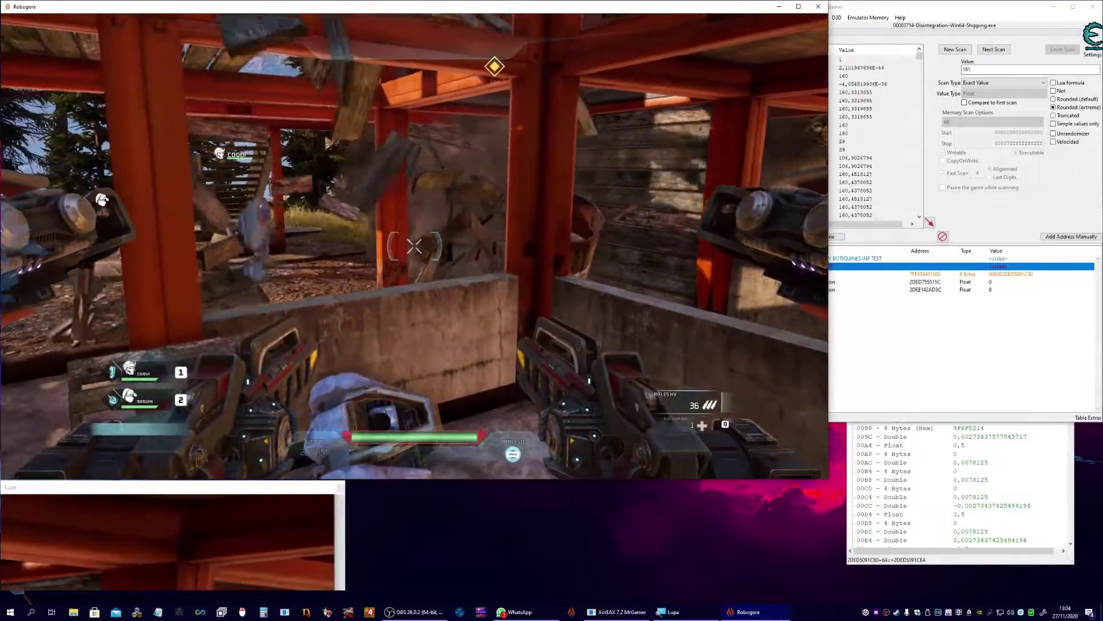
# Step: Fire the rifles at the container building's corner and strafe the gravcycle around its wooden deck
pyautogui.press('d')
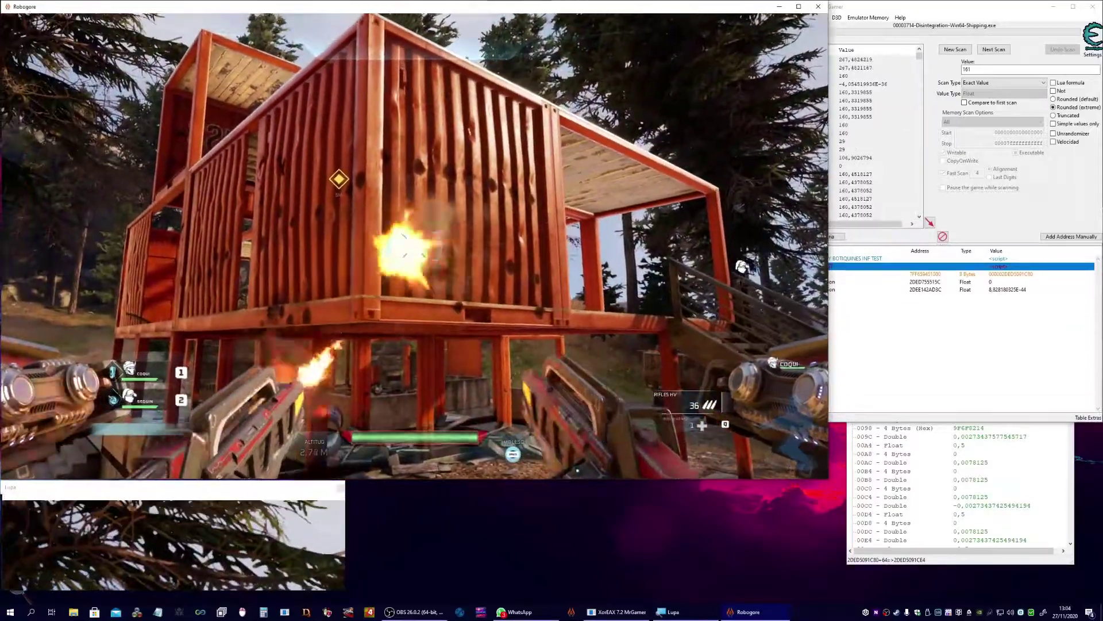
pyautogui.press('w')
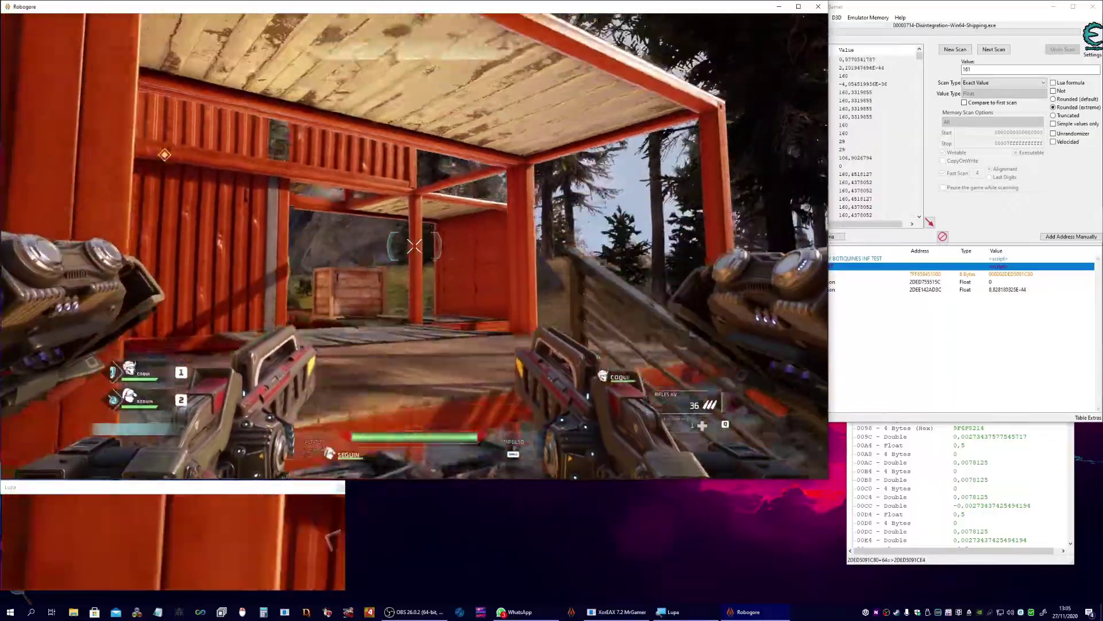
pyautogui.press('d')
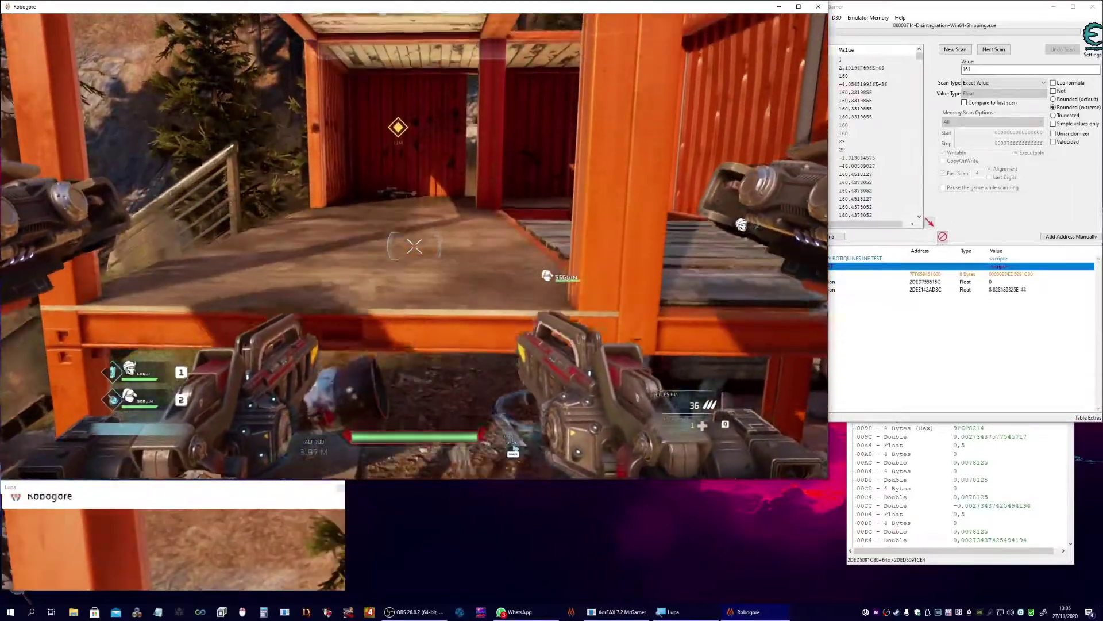
pyautogui.press('a')
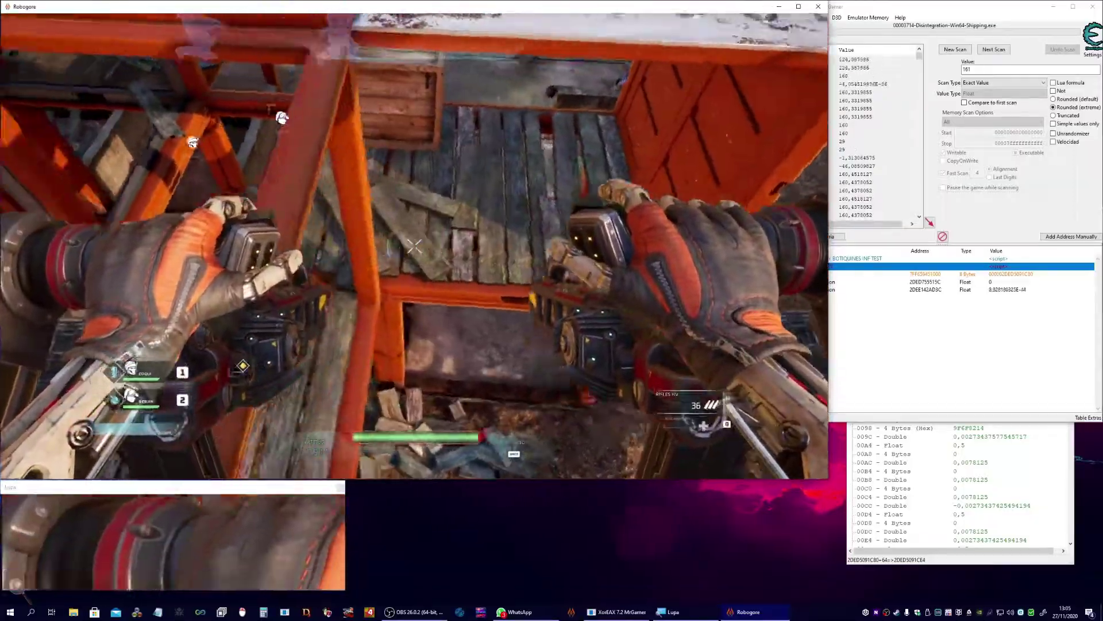
# Step: Fire the rifles into the container building's wooden deck and circle the gravcycle past its outdoor staircase to the open side
pyautogui.click(414, 246)
pyautogui.click(414, 246)
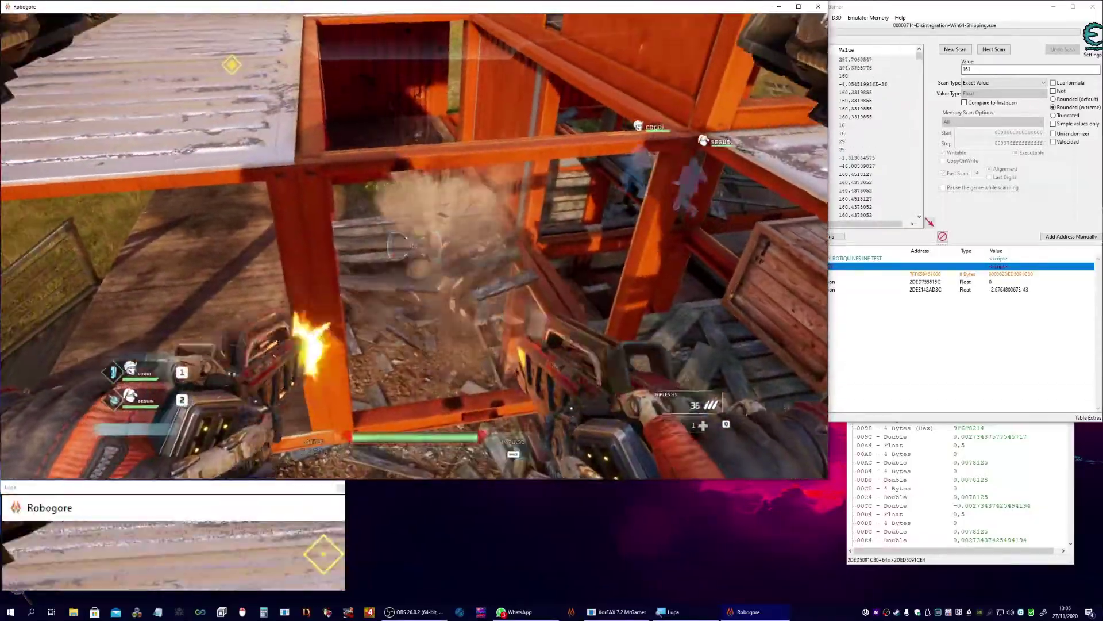
pyautogui.click(414, 246)
pyautogui.press('s')
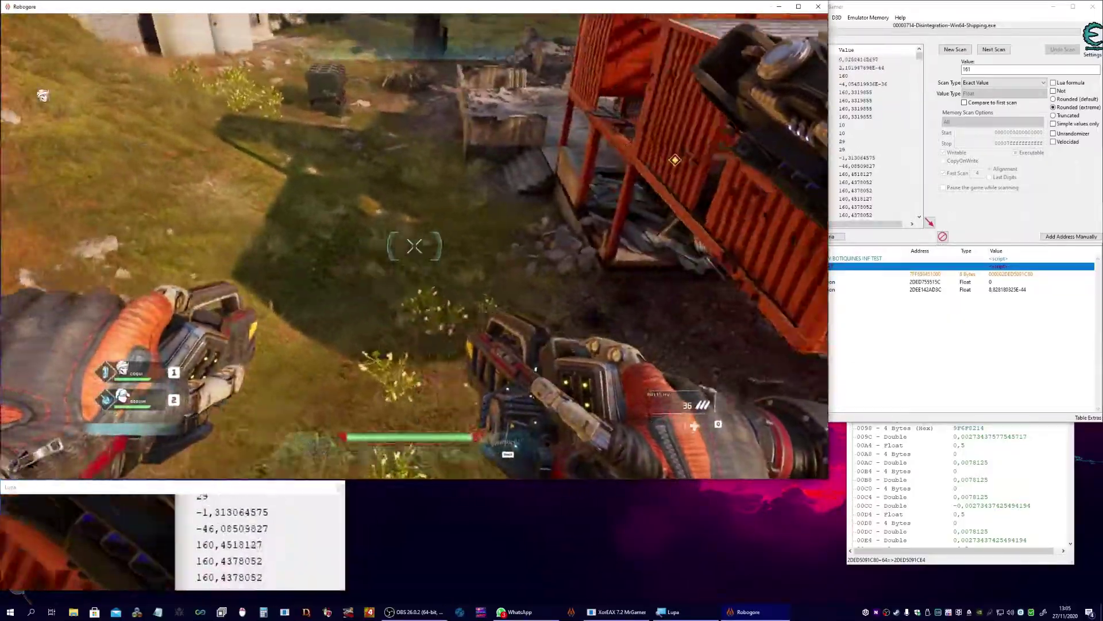
pyautogui.press('d')
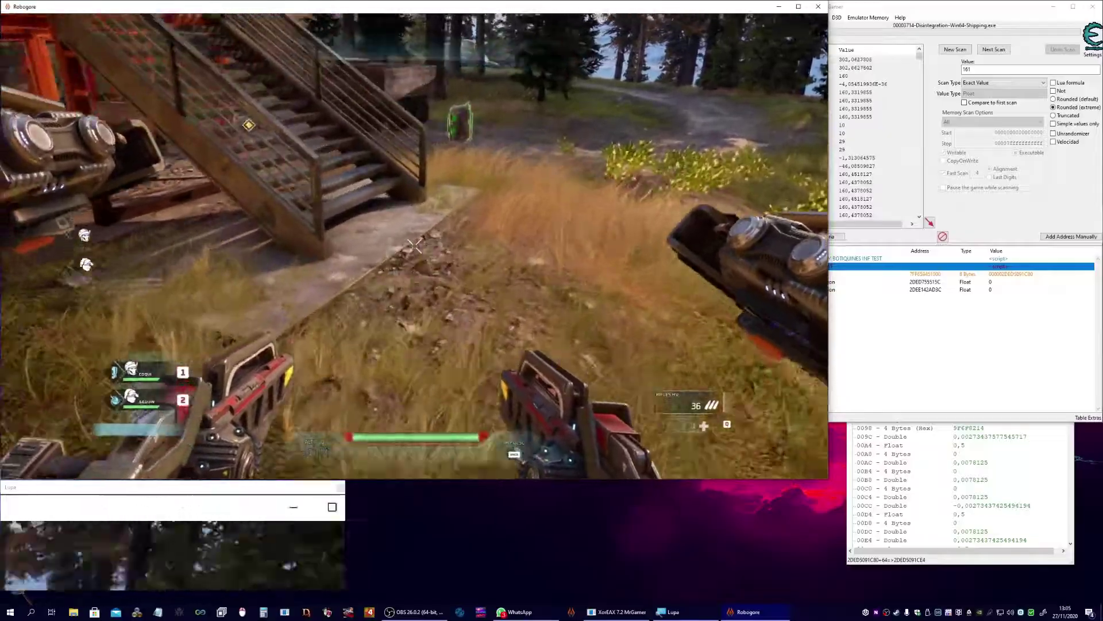
pyautogui.press('w')
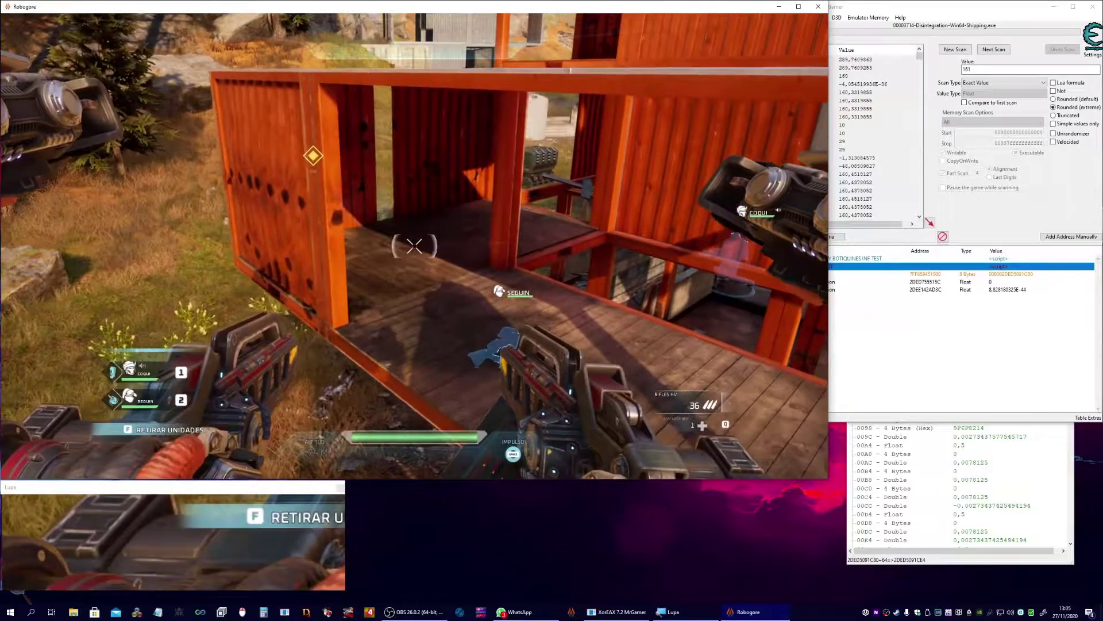
# Step: Command the squad onto the container building's wooden deck and back the gravcycle around to face its open end
pyautogui.rightClick(414, 246)
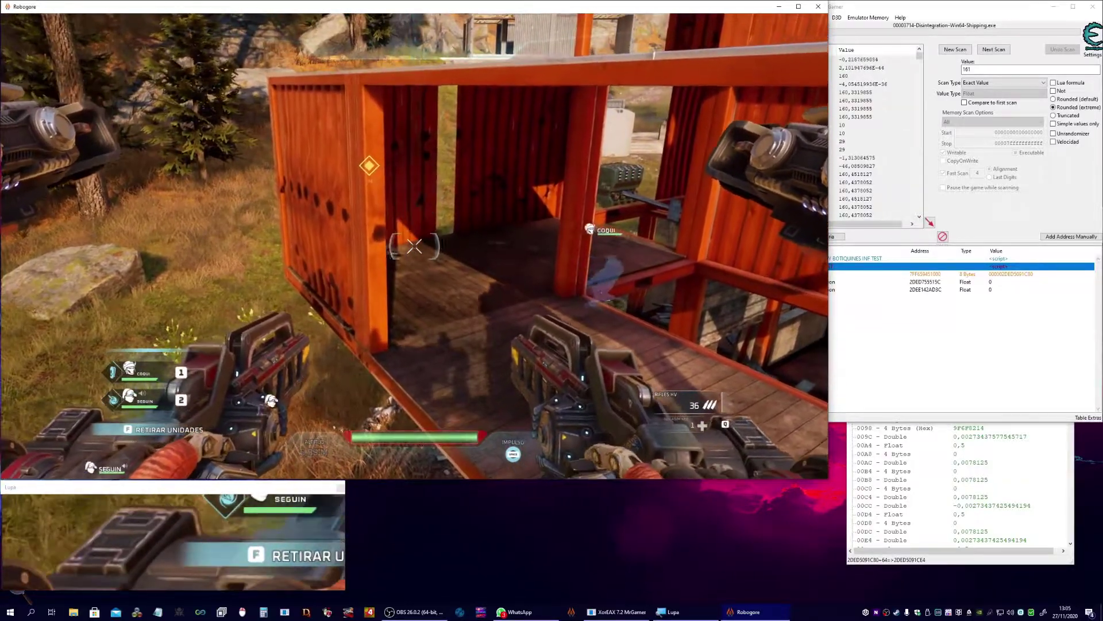
pyautogui.click(414, 246)
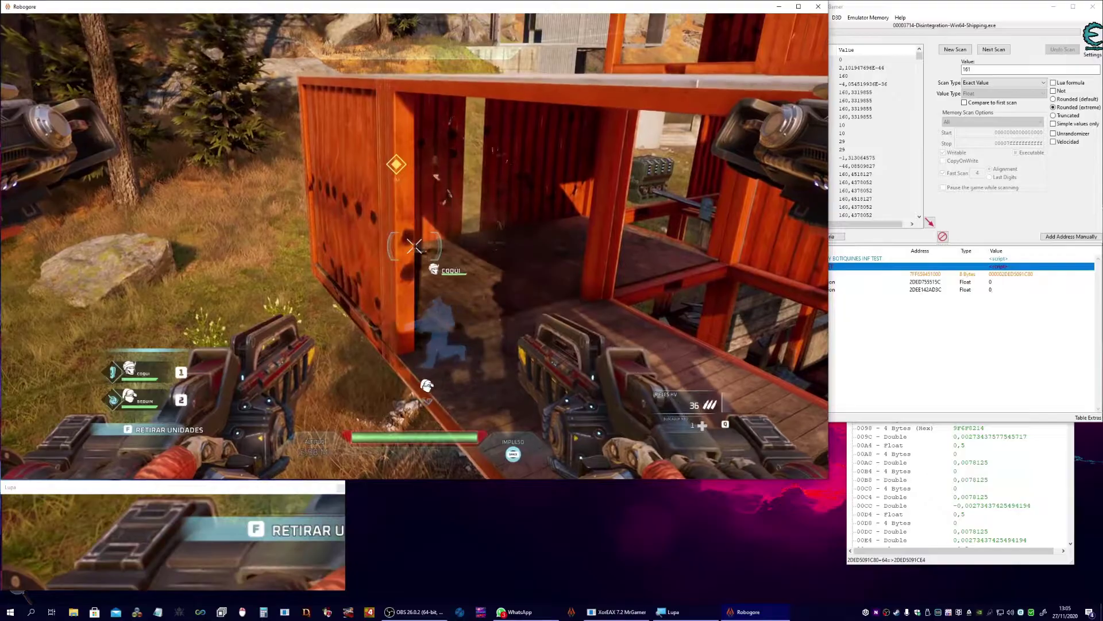
pyautogui.press('r')
pyautogui.press('s')
pyautogui.press('d')
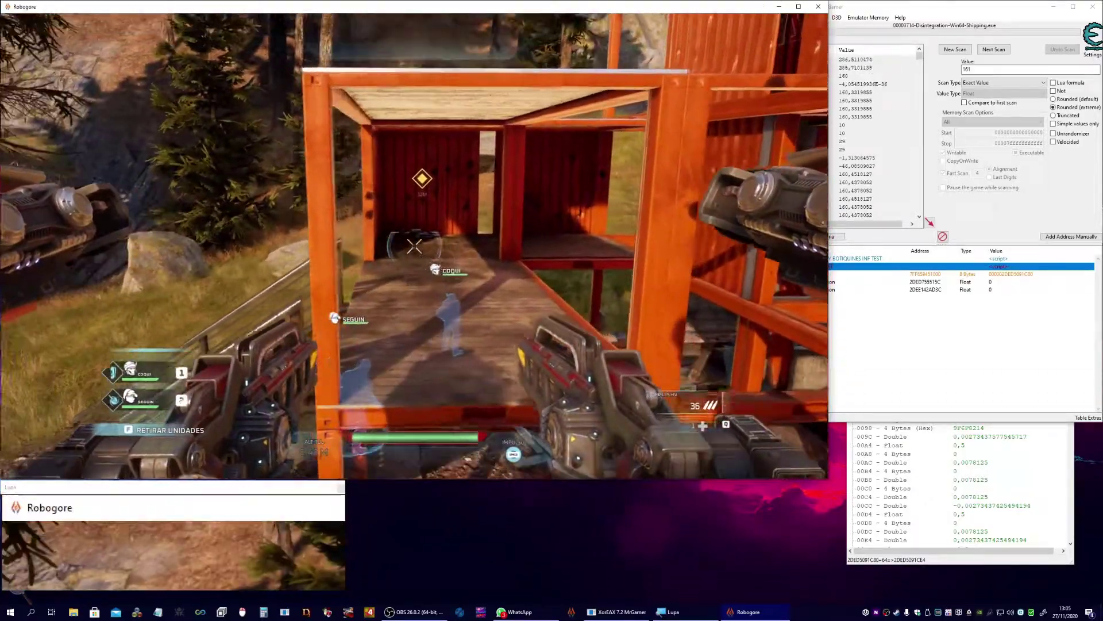
# Step: Scan the container room for the mission objective and have the squad interact with the pulse bow (Arco de pulsos)
pyautogui.press('Tab')
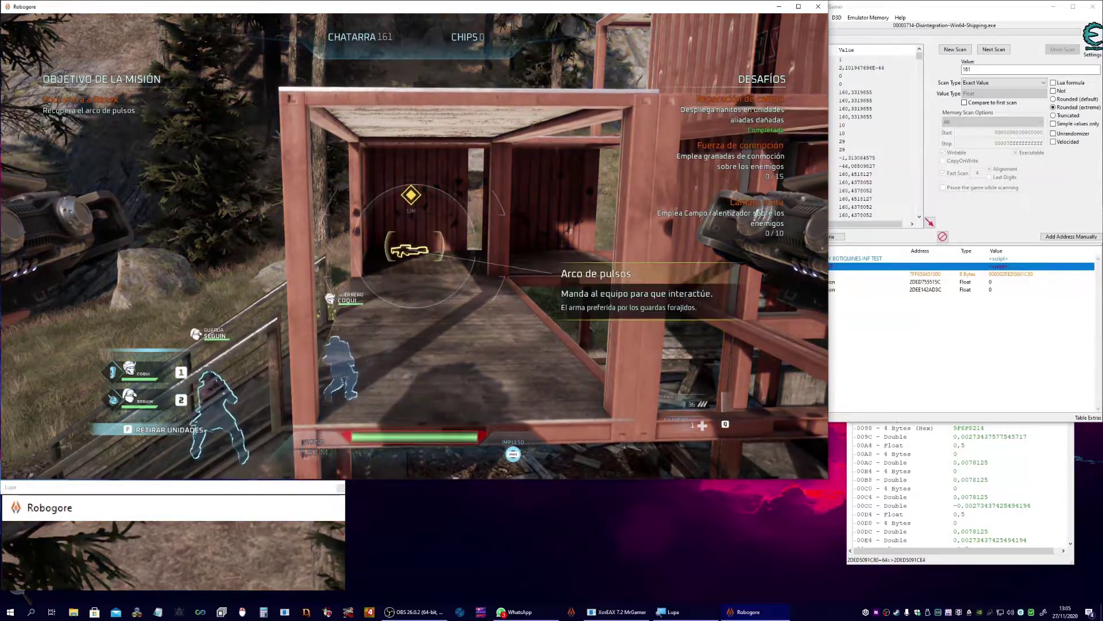
pyautogui.press('Tab')
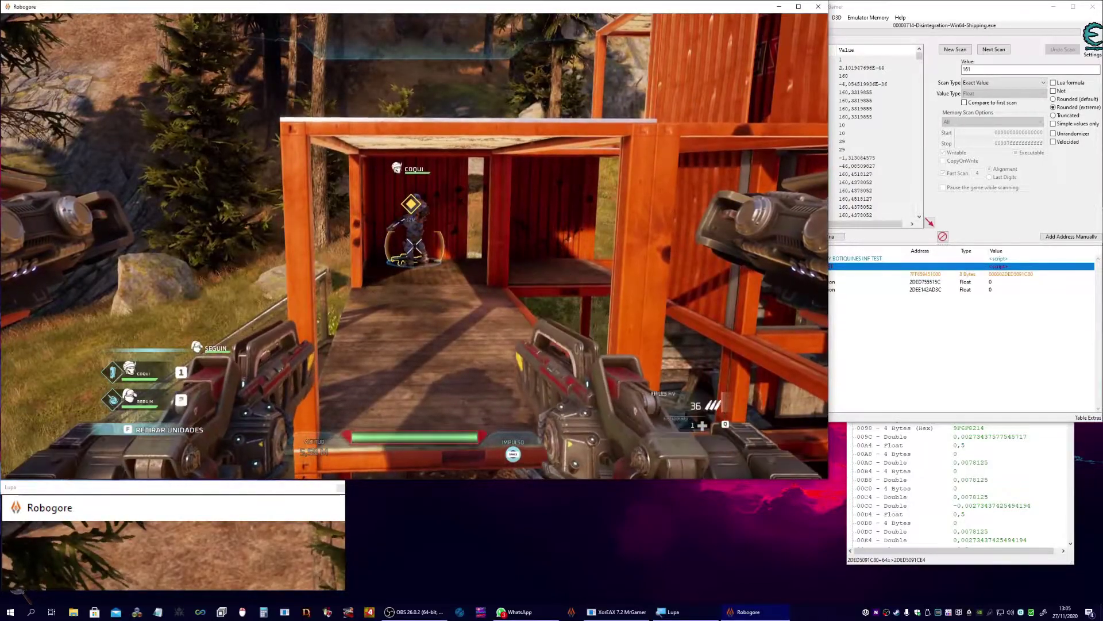
pyautogui.press('Tab')
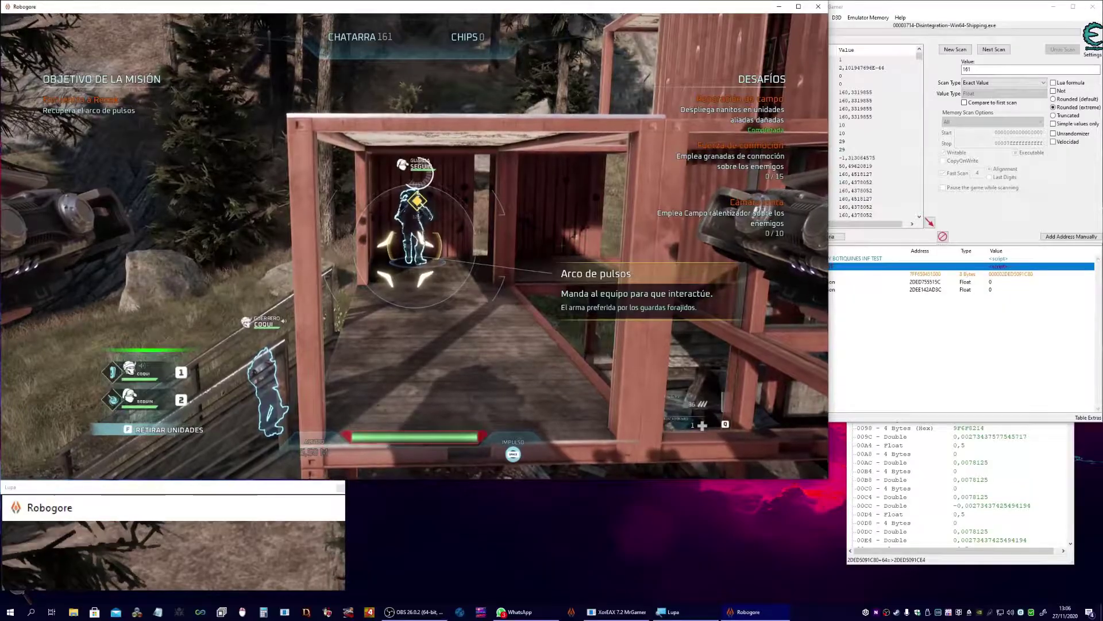
pyautogui.press('q')
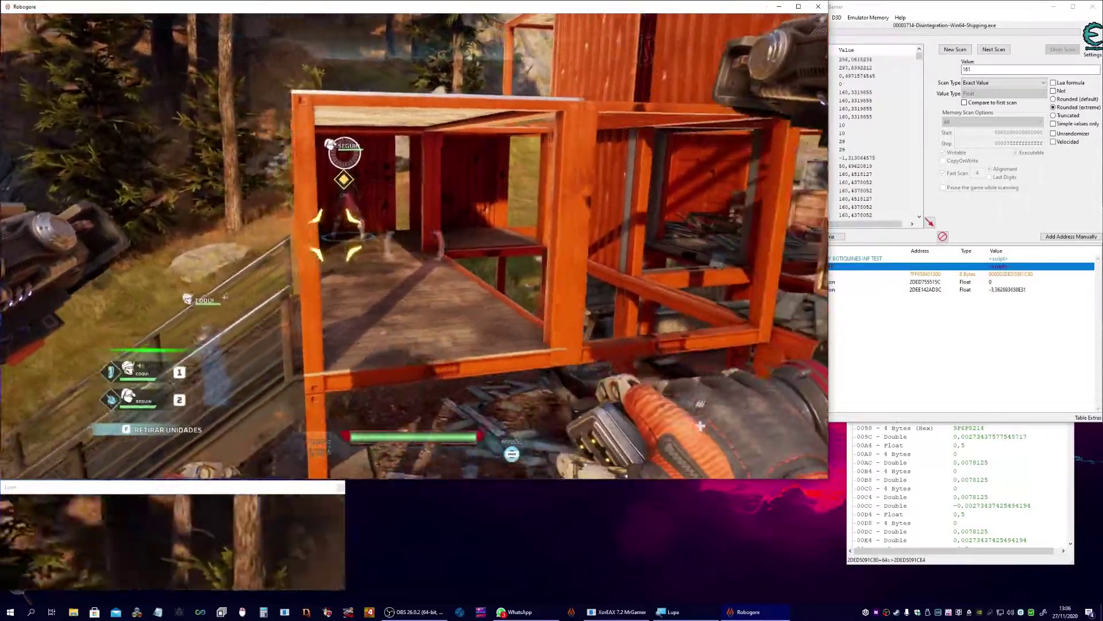
# Step: Fly the gravcycle to the rocky hillside, shoot the enemy near the bushes and collect the dropped scrap
pyautogui.press('w')
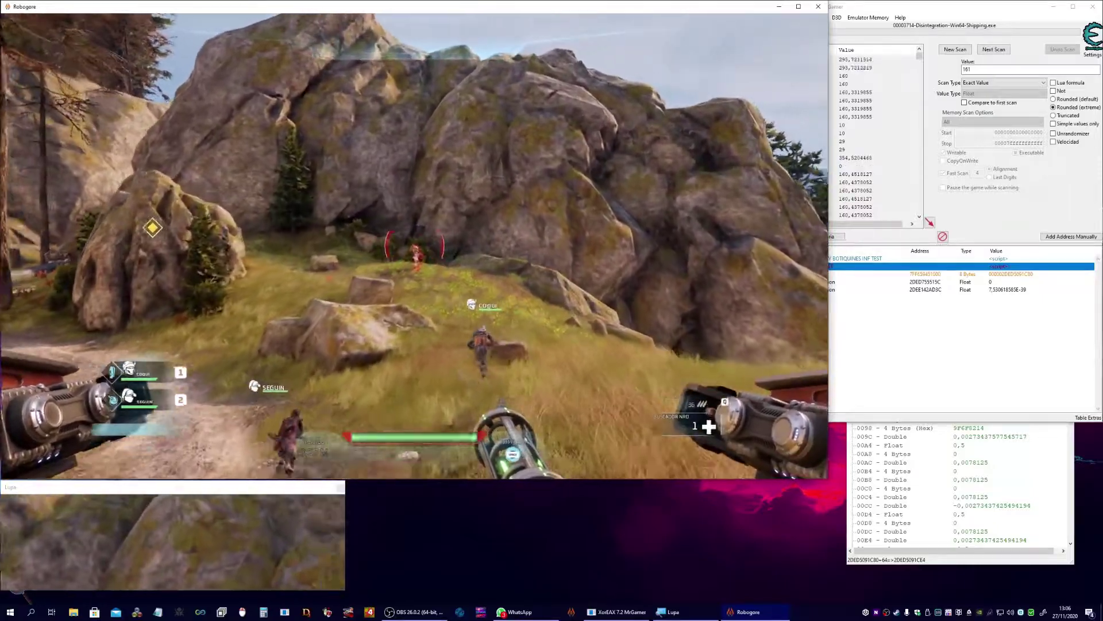
pyautogui.press('q')
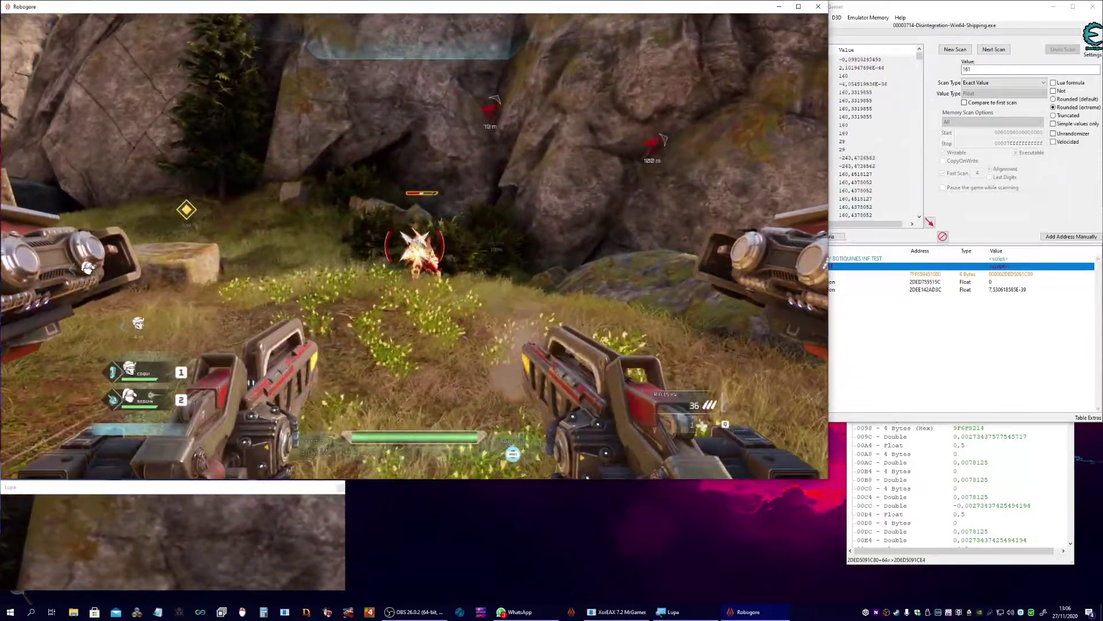
pyautogui.click(415, 246)
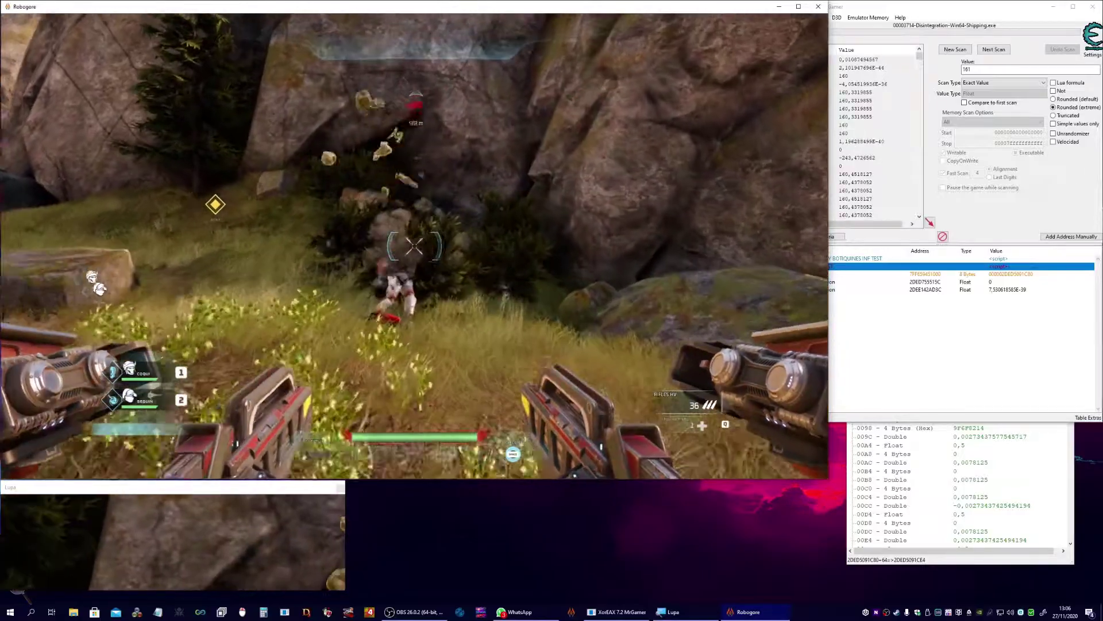
pyautogui.press('w')
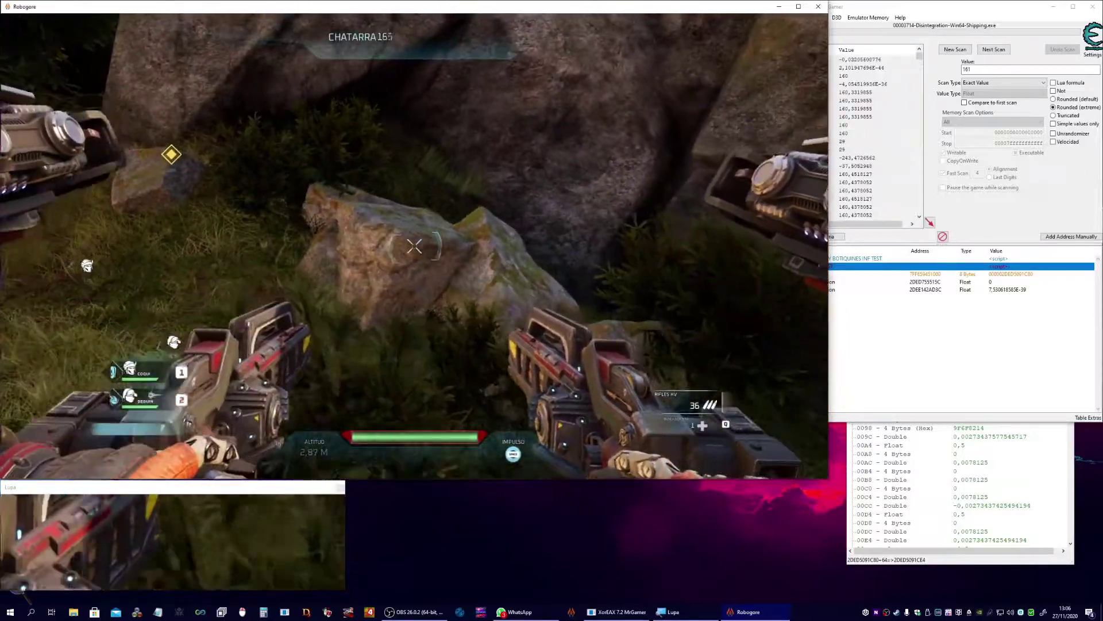
# Step: Switch to the XorEAX memory scanner, run a next scan for increased values and look through the resulting addresses
pyautogui.hotkey('alt', 'Tab')
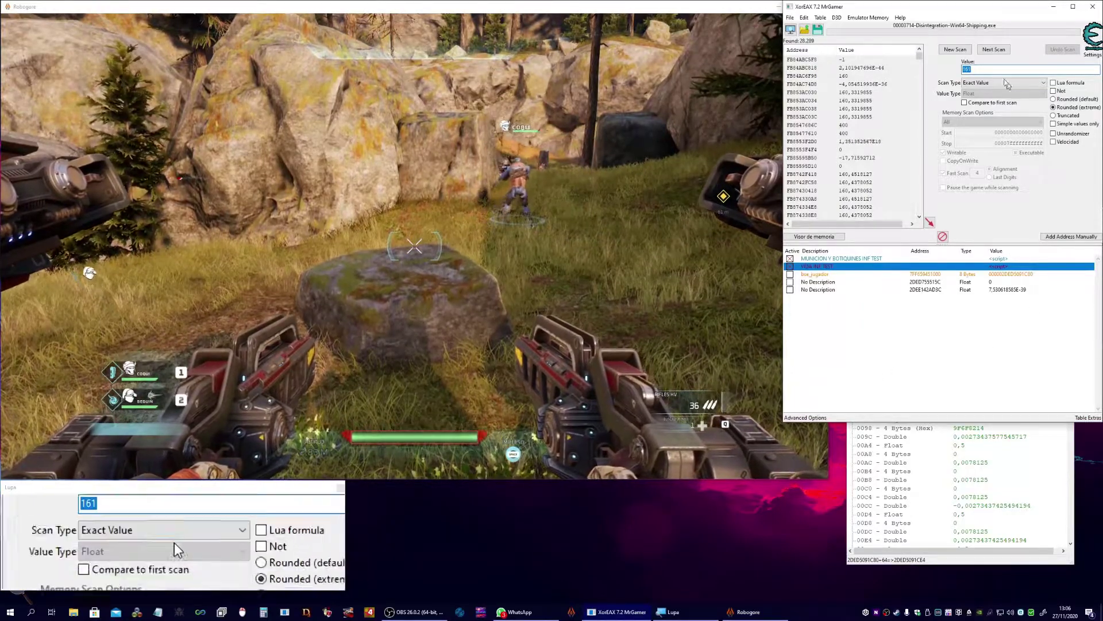
pyautogui.click(1007, 85)
pyautogui.click(1005, 123)
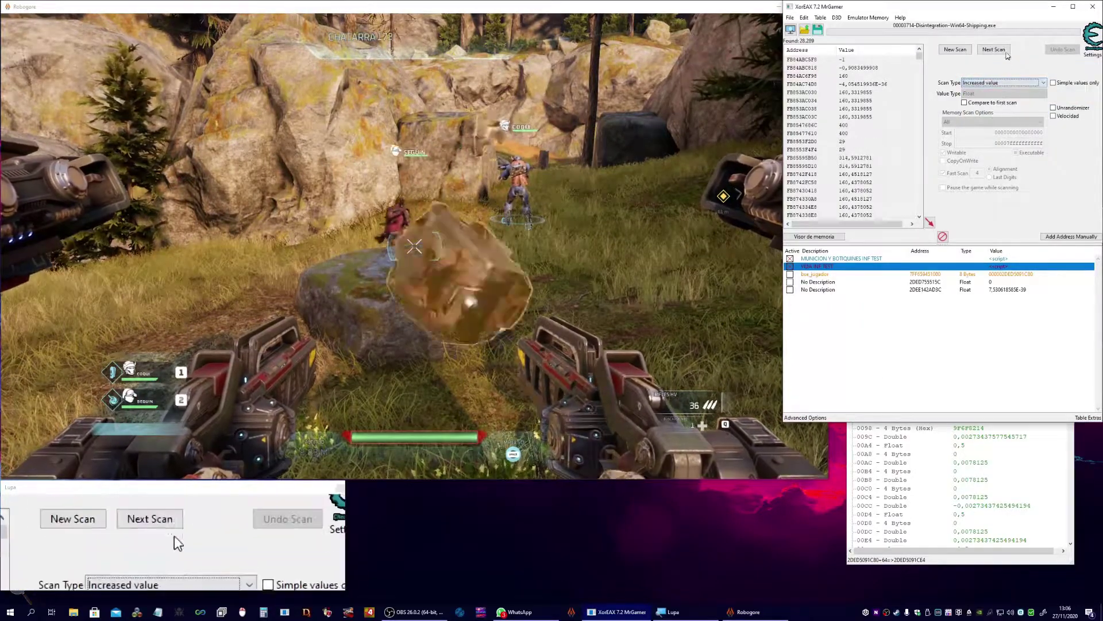
pyautogui.click(1001, 50)
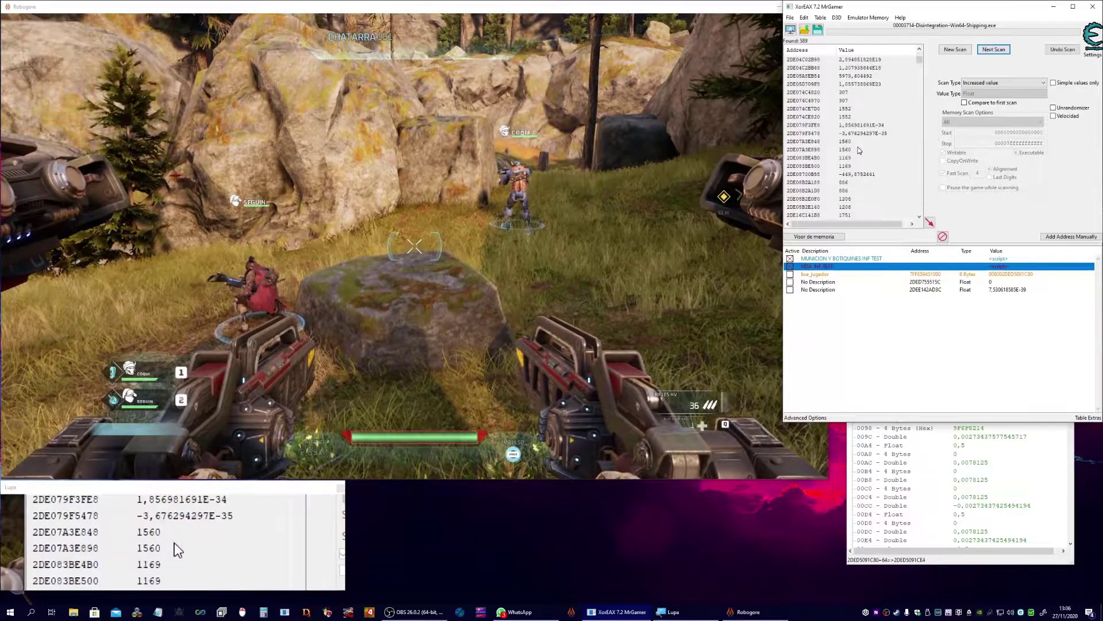
pyautogui.scroll(-10, 859, 150)
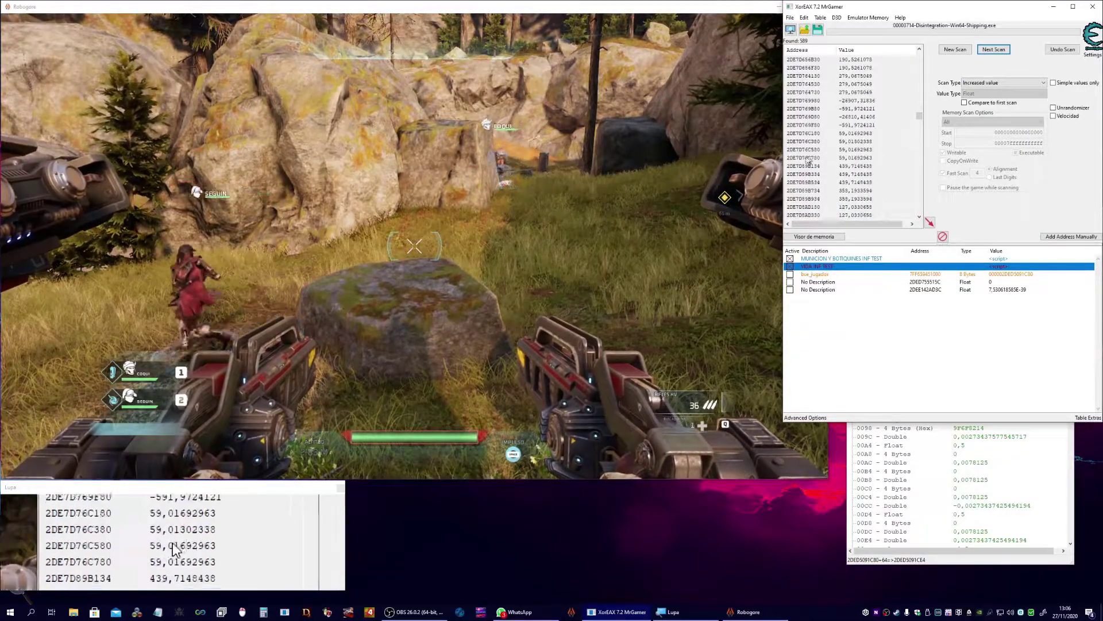
# Step: Return to the game and fly forward while firing at the enemies around the fallen log to gain more scrap
pyautogui.click(615, 164)
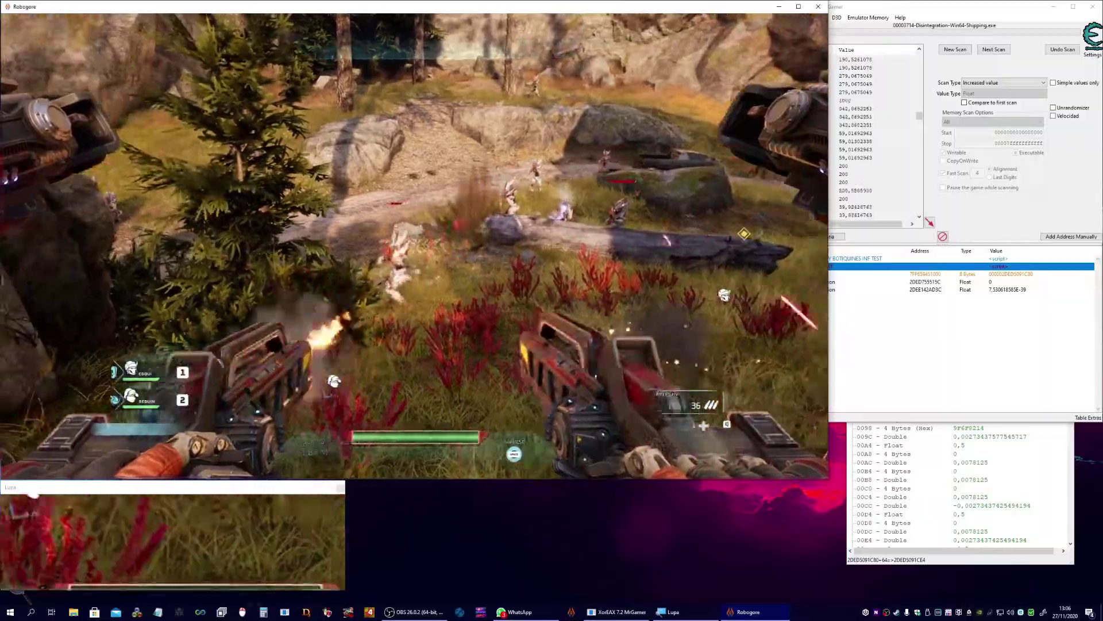
pyautogui.press('w')
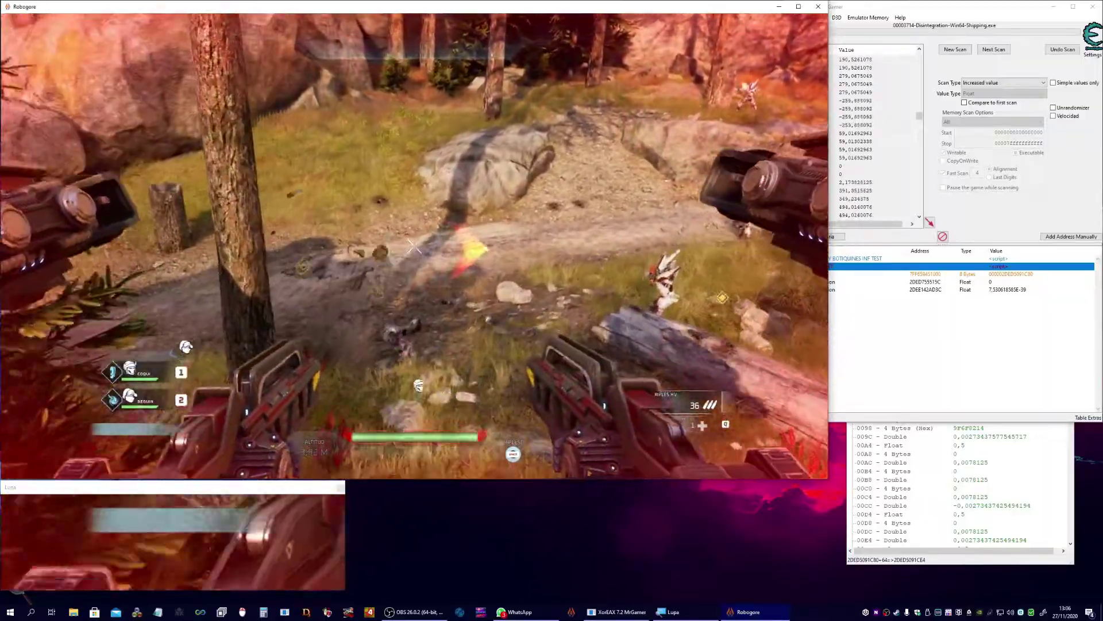
pyautogui.press('w')
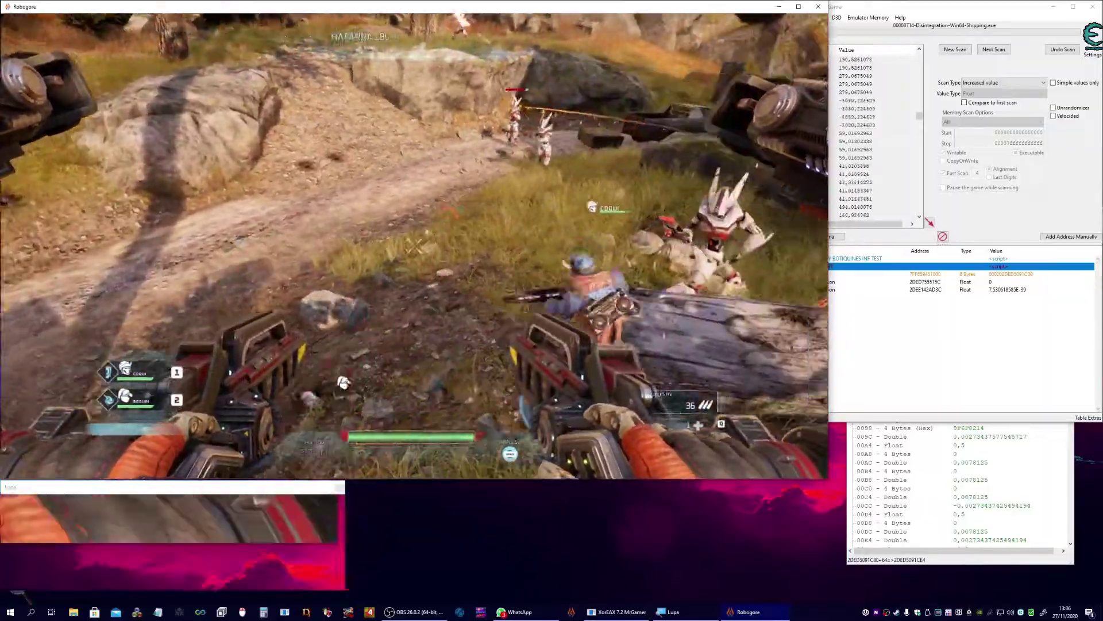
# Step: Run another increased-value next scan in the memory scanner and check the remaining addresses for the scrap counter
pyautogui.hotkey('alt', 'Tab')
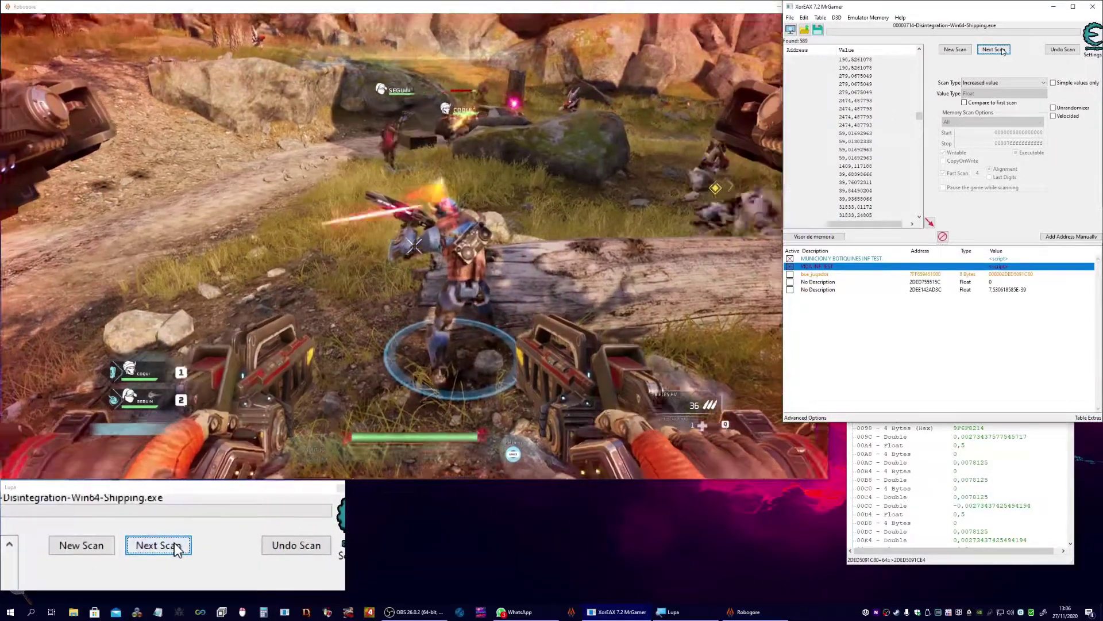
pyautogui.click(1002, 50)
pyautogui.scroll(-15, 857, 185)
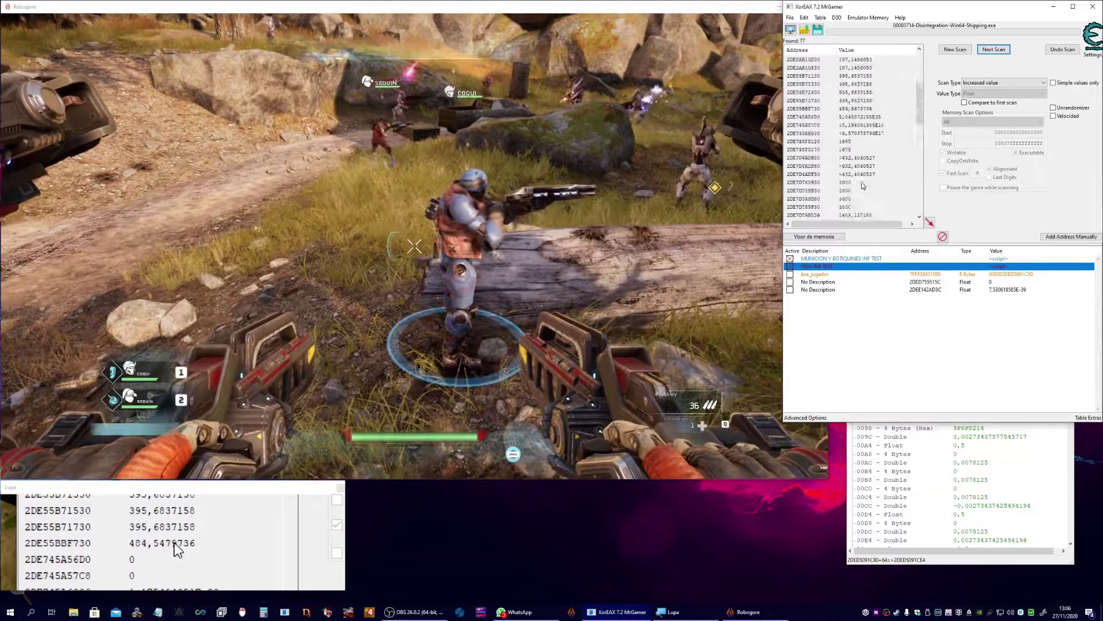
pyautogui.scroll(-3, 862, 185)
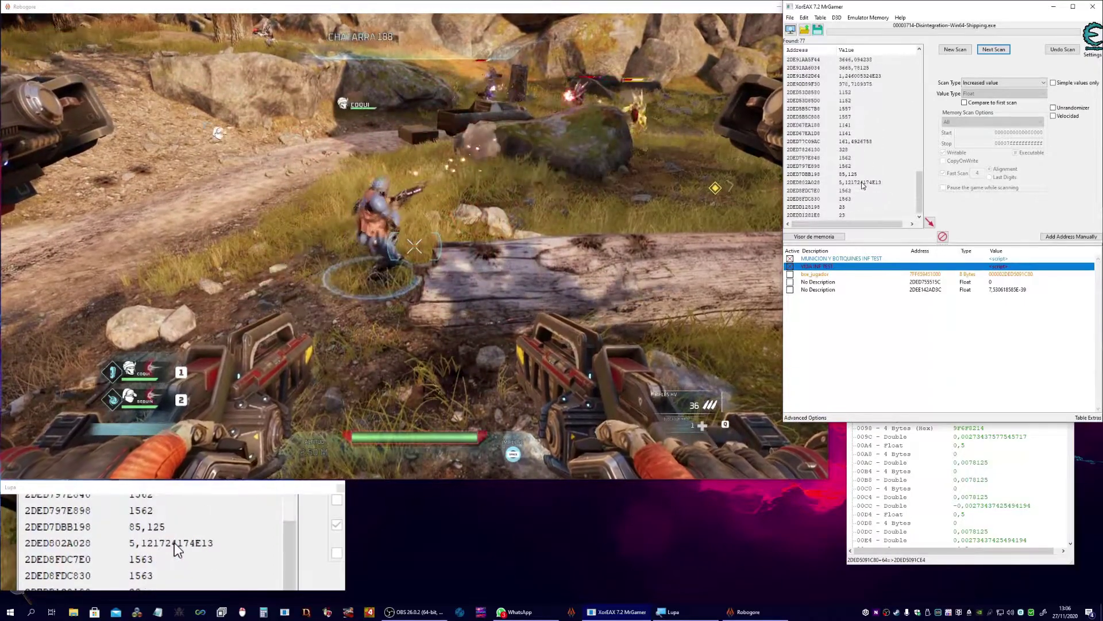
pyautogui.scroll(4, 861, 182)
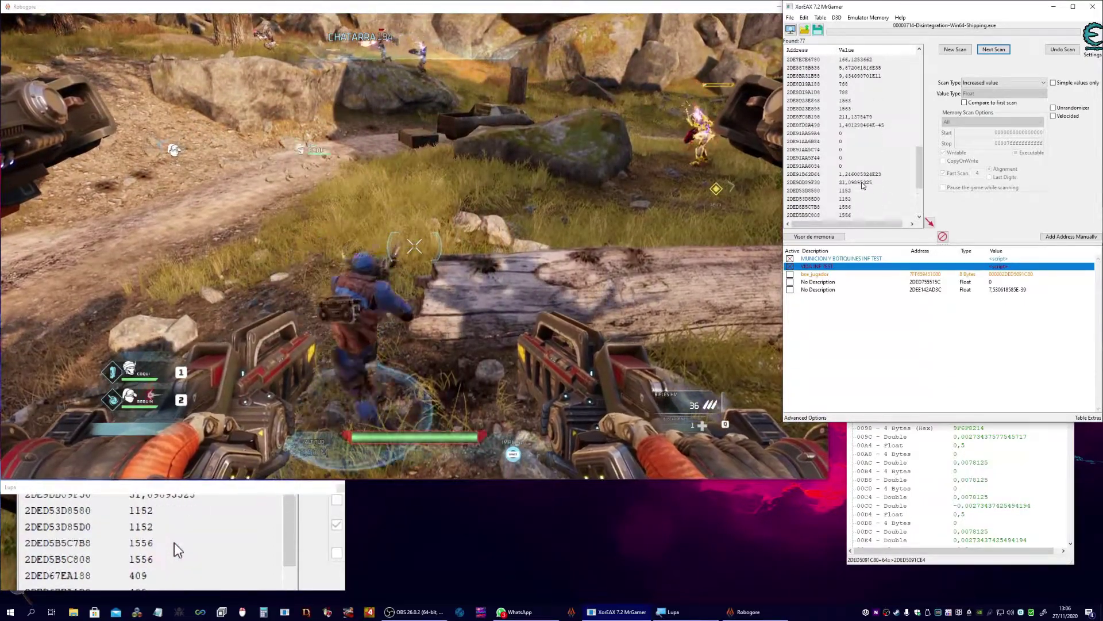
pyautogui.scroll(2, 862, 184)
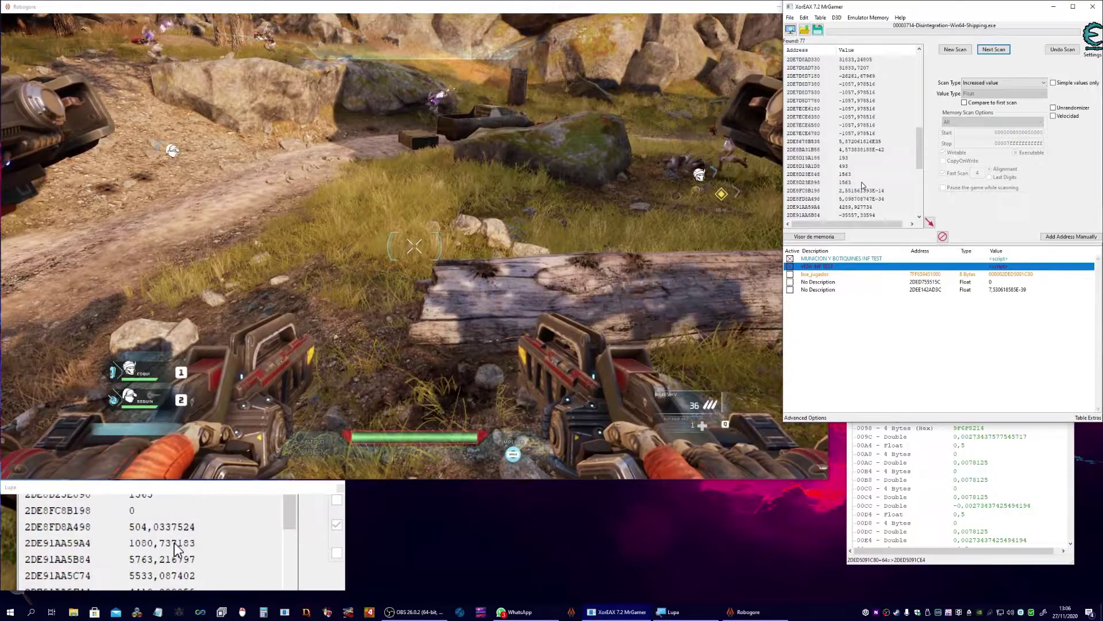
pyautogui.scroll(6, 862, 186)
pyautogui.scroll(3, 862, 185)
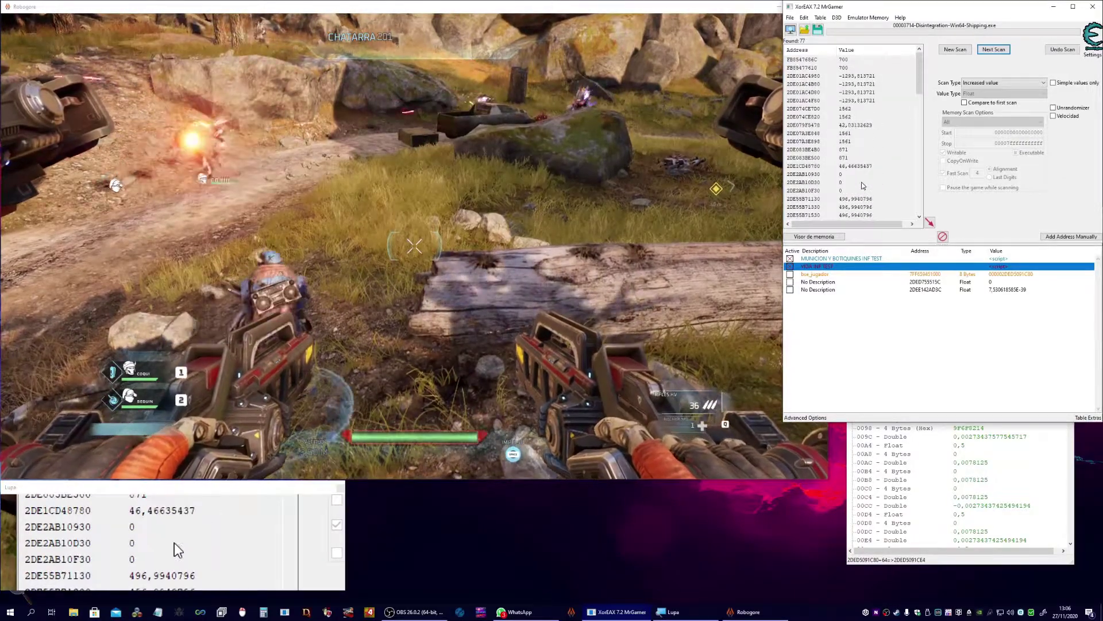
# Step: Resume the game, advance past the mossy boulder and shoot the enemies around the abandoned pickup truck
pyautogui.click(563, 181)
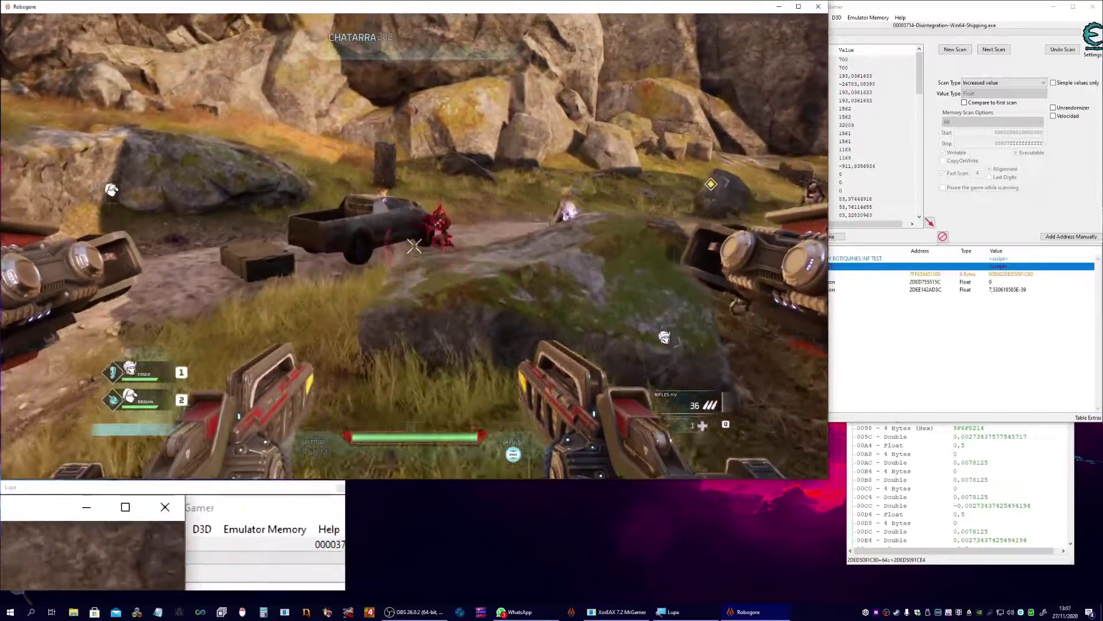
pyautogui.press('w')
pyautogui.click(414, 246)
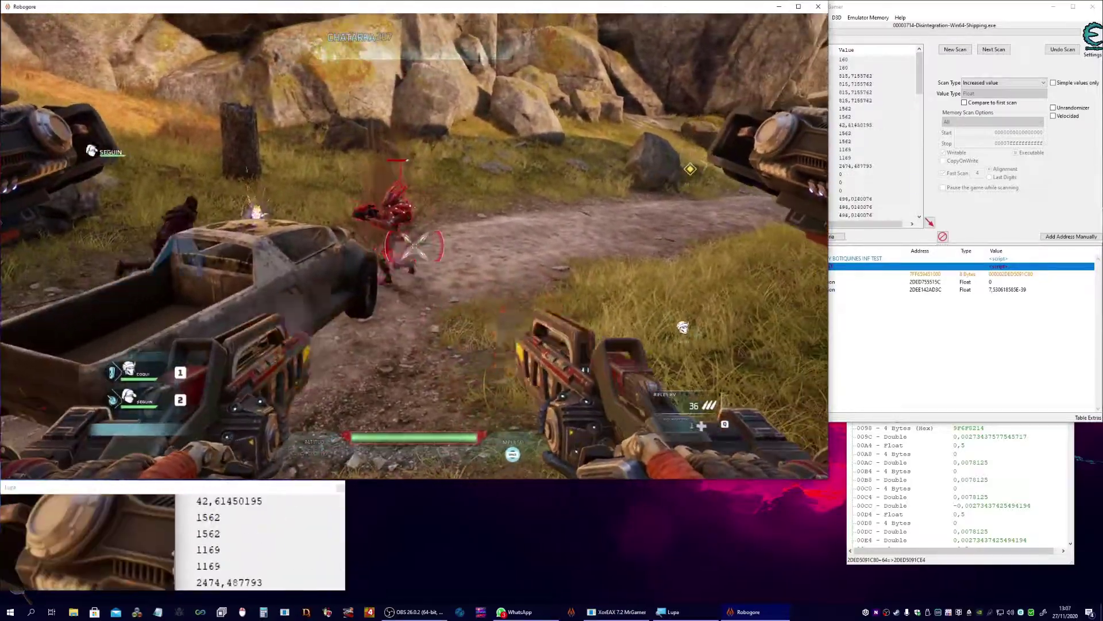
pyautogui.click(415, 246)
pyautogui.press('w')
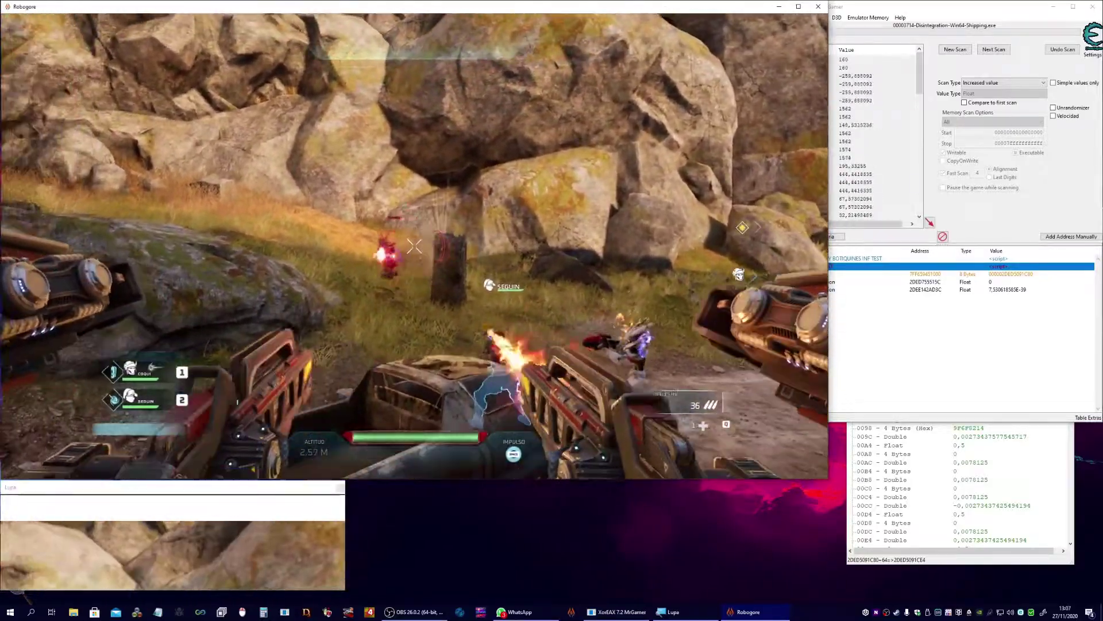
pyautogui.click(414, 246)
# Step: Fly the gravcycle over the large boulder to collect the fallen enemies' drops and continue toward the forest path
pyautogui.press('w')
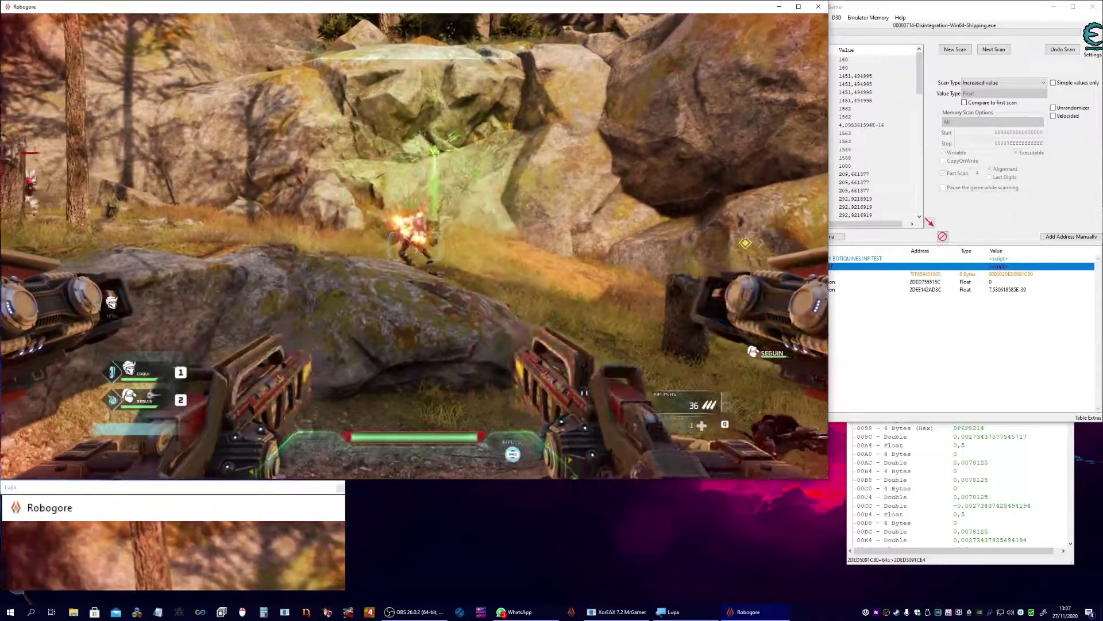
pyautogui.press('w')
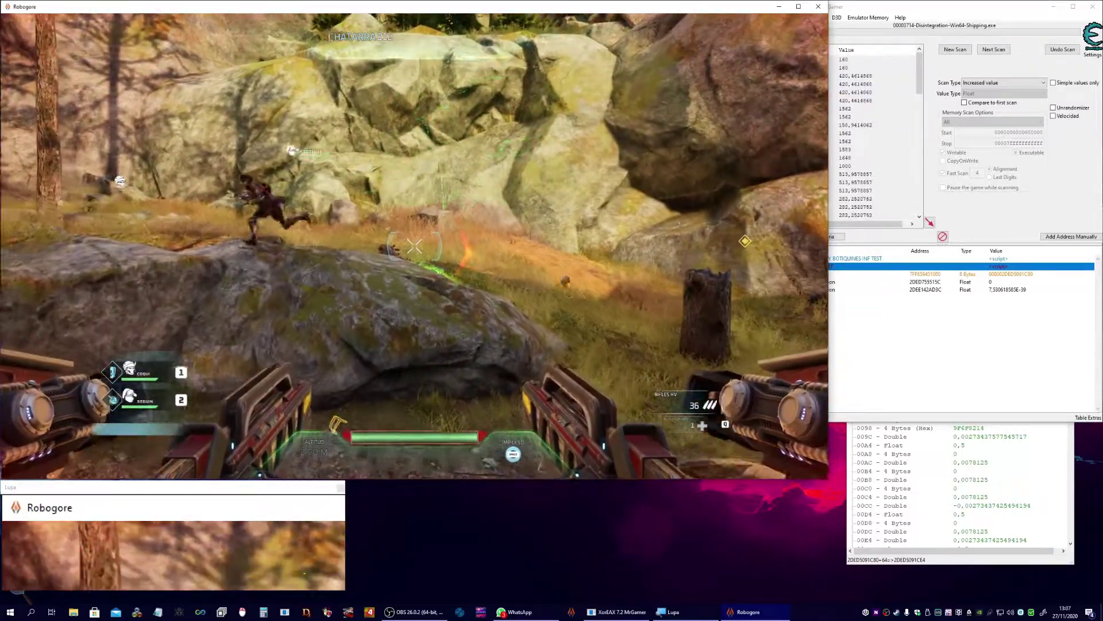
pyautogui.press('w')
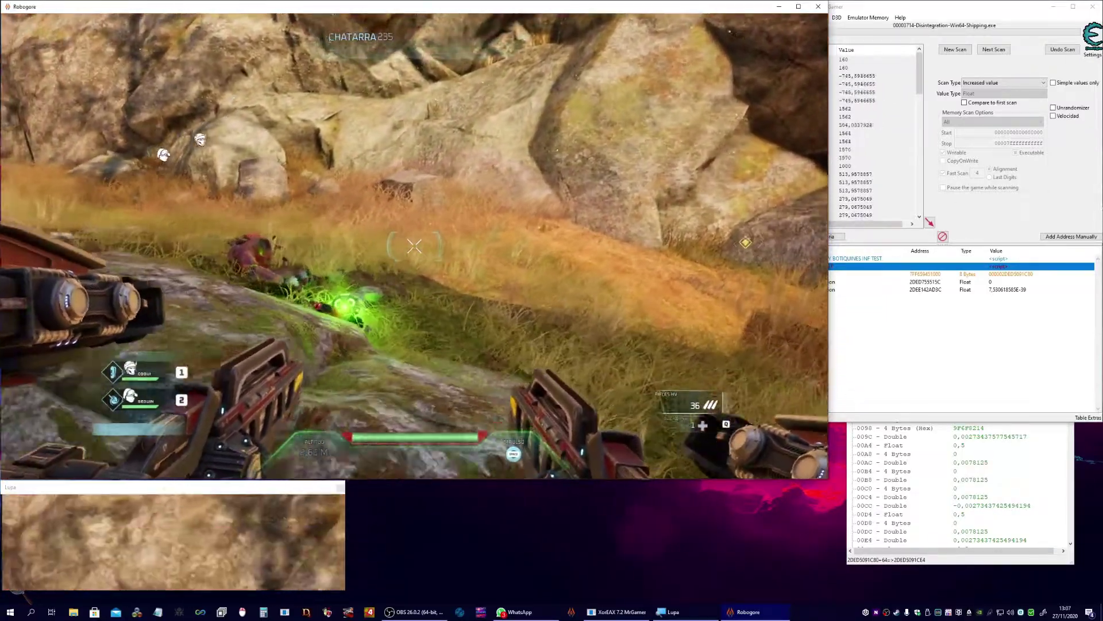
pyautogui.press('w')
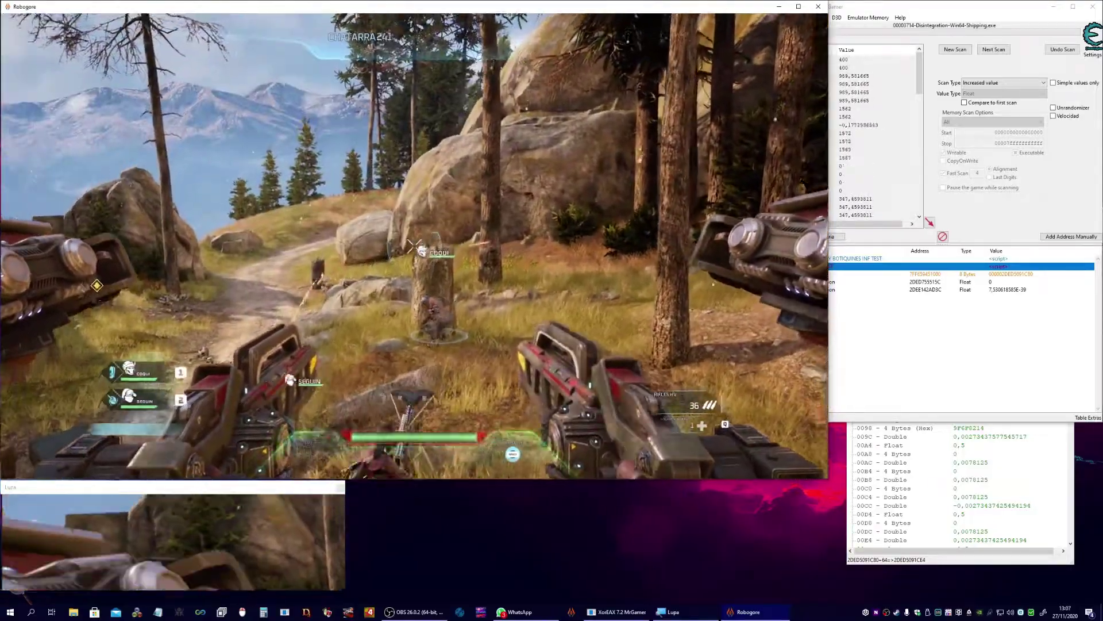
# Step: Run another increased-value next scan on the float results, and clear the results for a new scan
pyautogui.hotkey('alt', 'Tab')
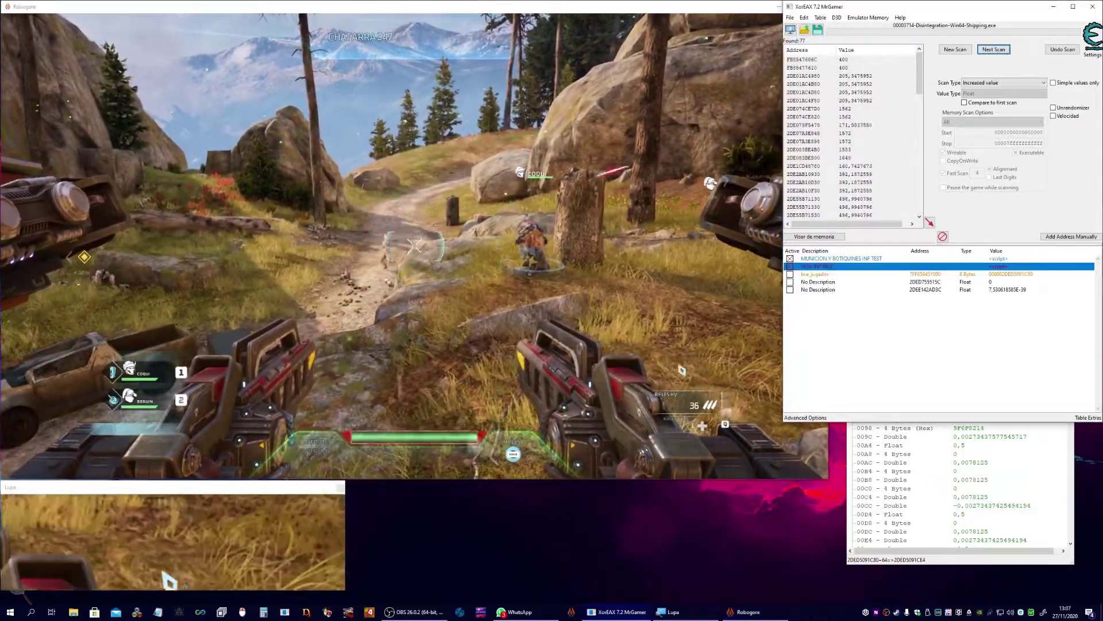
pyautogui.click(988, 50)
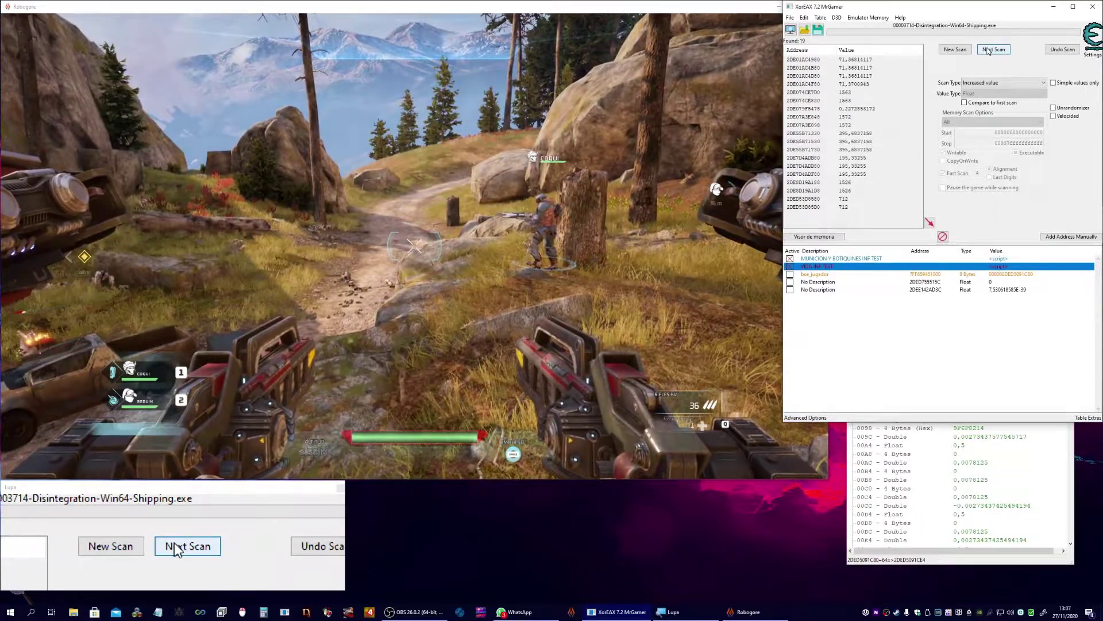
pyautogui.click(954, 50)
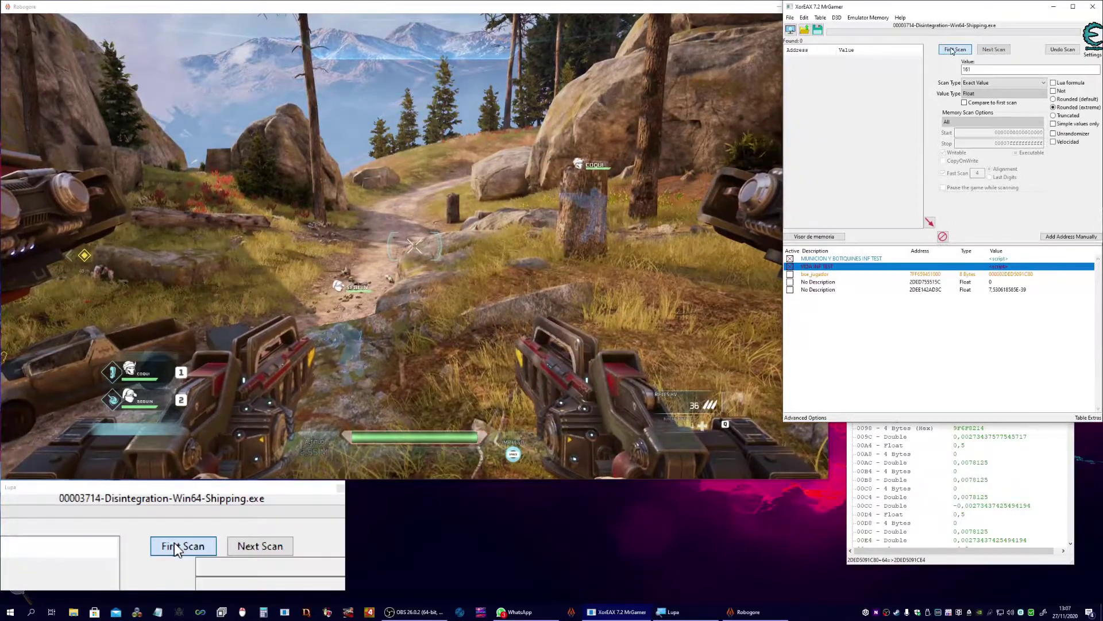
# Step: Check the scrap counter in the game and run a first scan for the exact 4 Bytes value 262
pyautogui.click(976, 93)
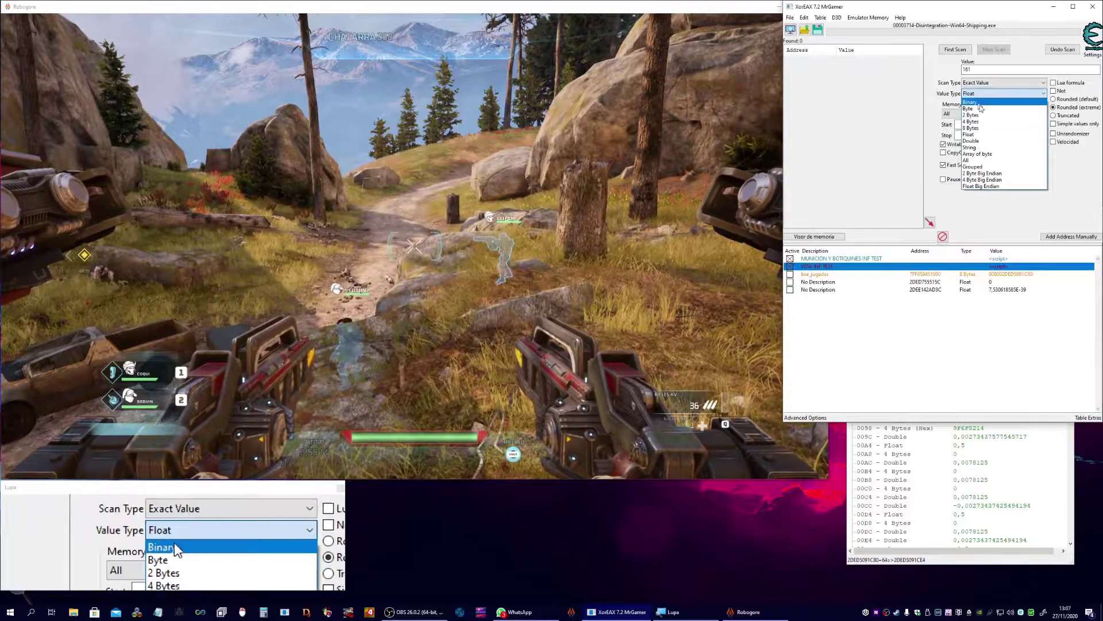
pyautogui.click(990, 122)
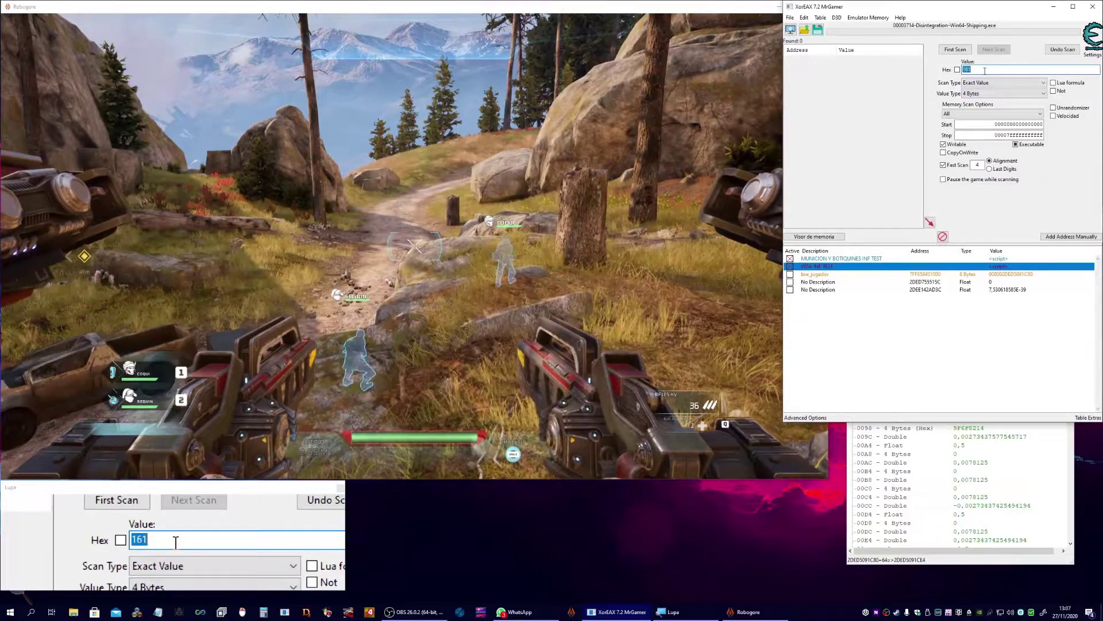
pyautogui.click(513, 154)
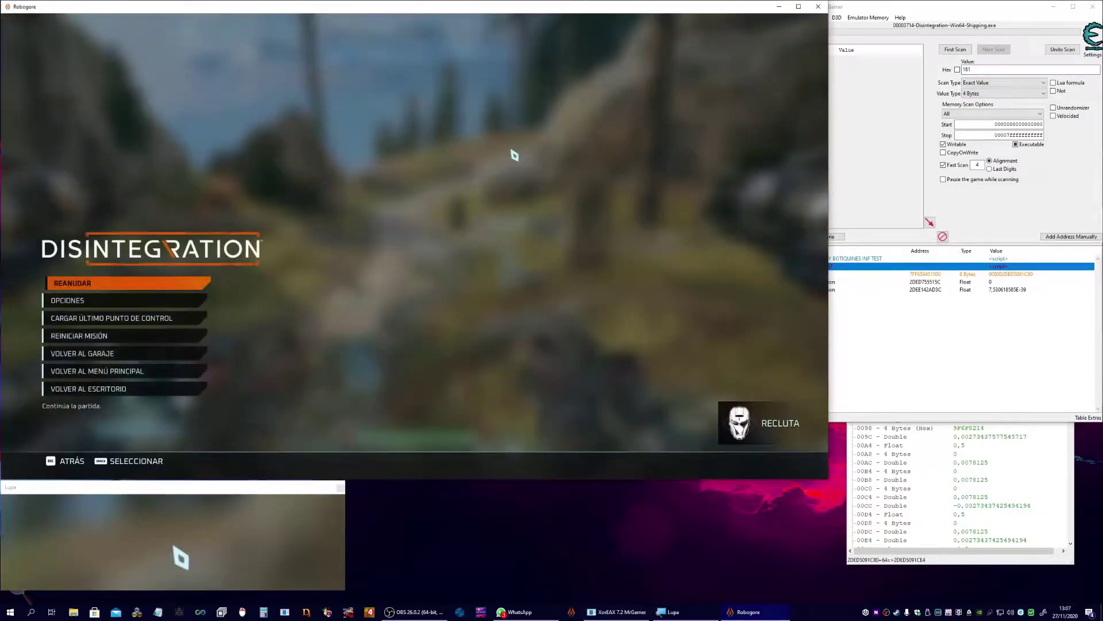
pyautogui.press('Escape')
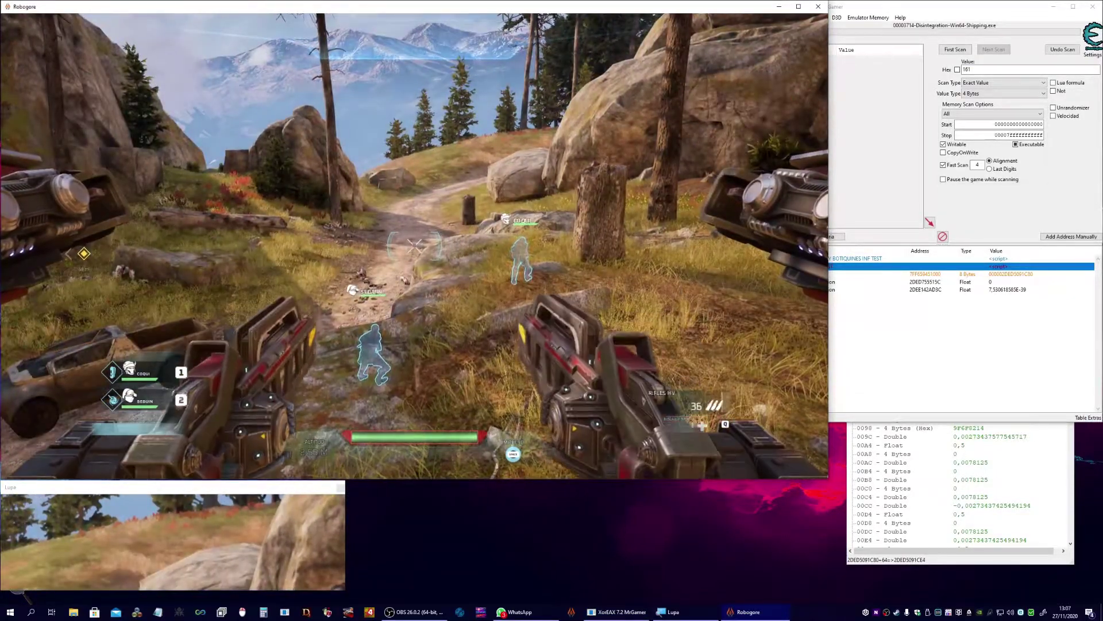
pyautogui.hotkey('alt', 'Tab')
pyautogui.write('262')
pyautogui.press('Return')
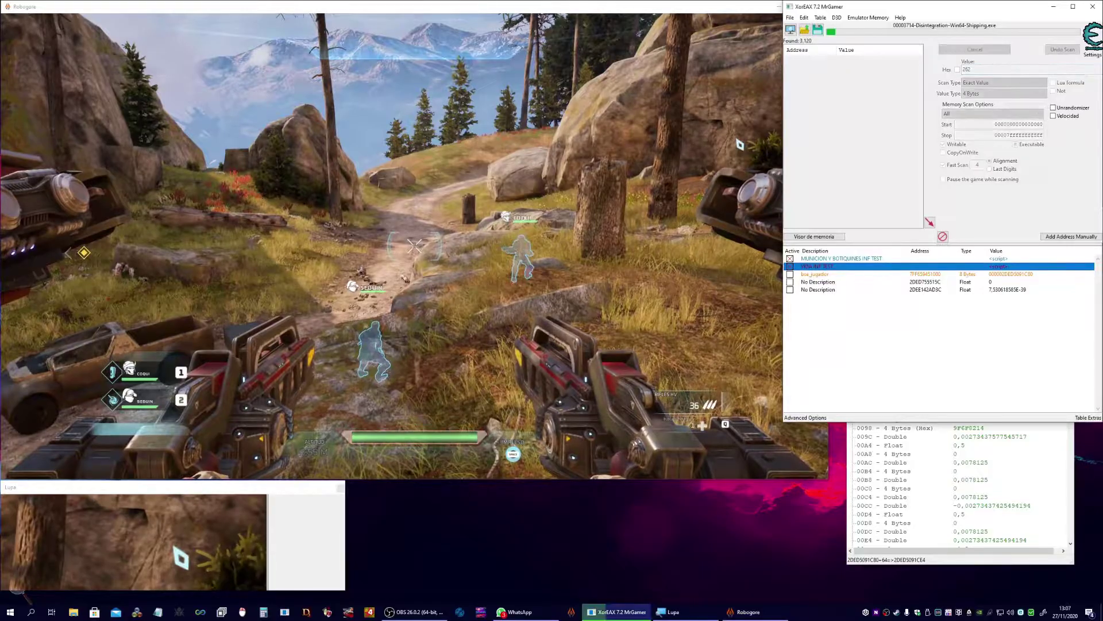
# Step: Advance along the path in the game to gain scrap and narrow the 4 Bytes results with an increased-value next scan
pyautogui.hotkey('alt', 'Tab')
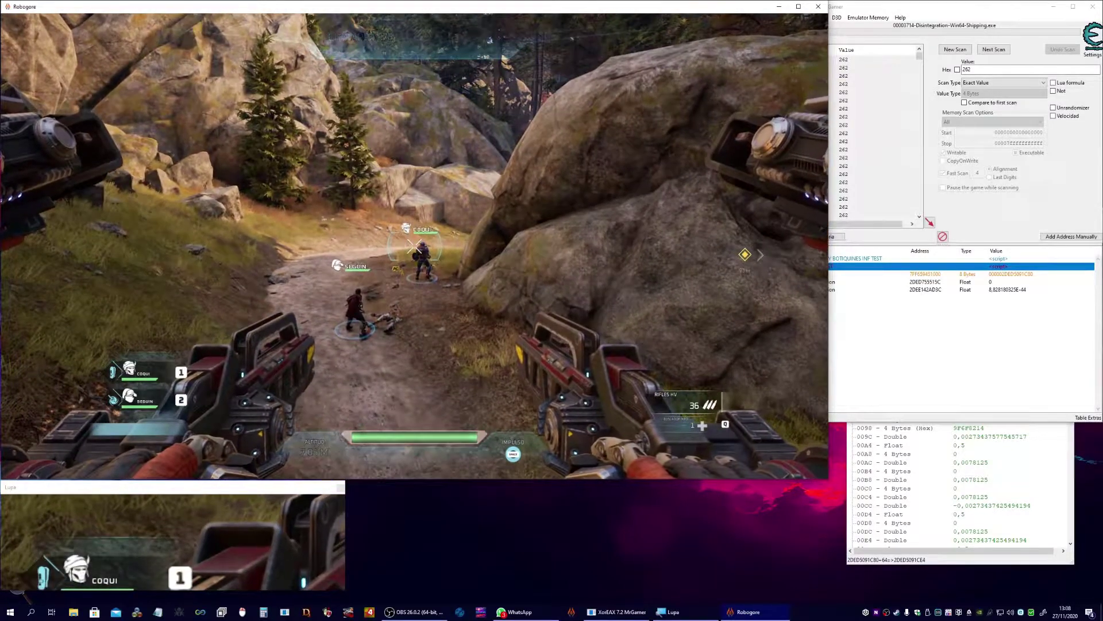
pyautogui.hotkey('alt', 'Tab')
pyautogui.click(994, 85)
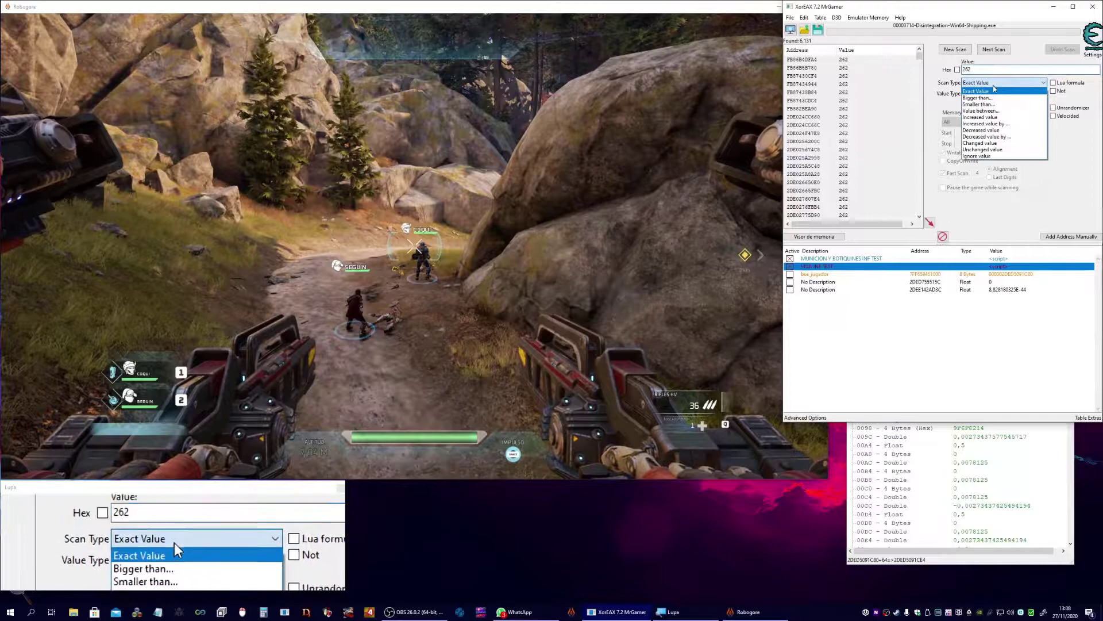
pyautogui.click(988, 122)
pyautogui.click(990, 86)
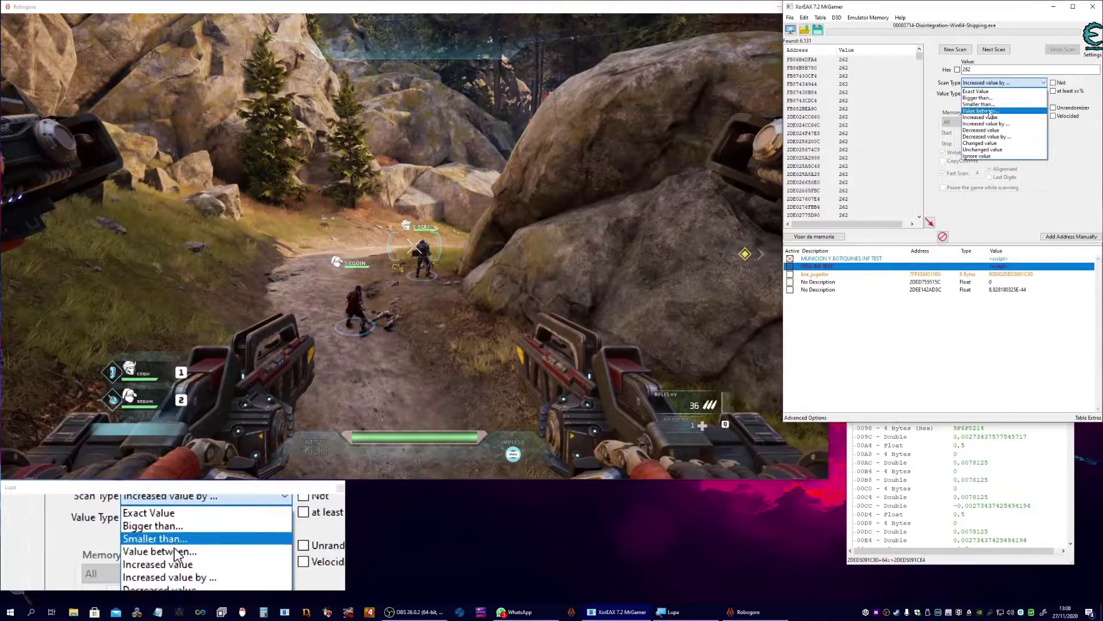
pyautogui.click(991, 116)
pyautogui.click(992, 50)
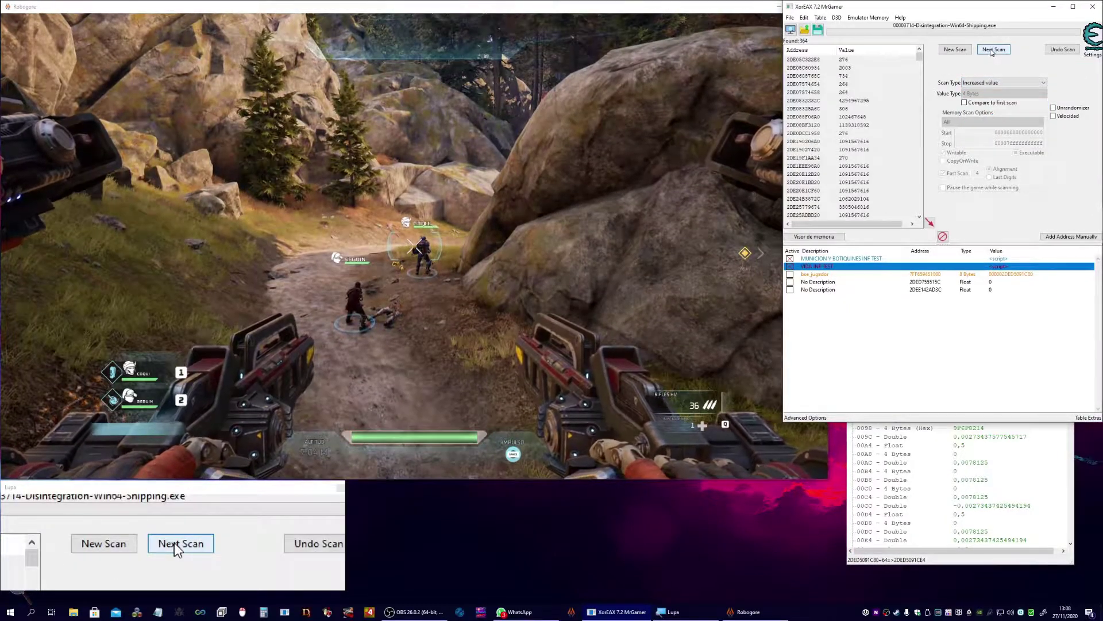
# Step: Collect more scrap beside the fallen enemy on the path and repeat the increased-value next scan
pyautogui.hotkey('alt', 'Tab')
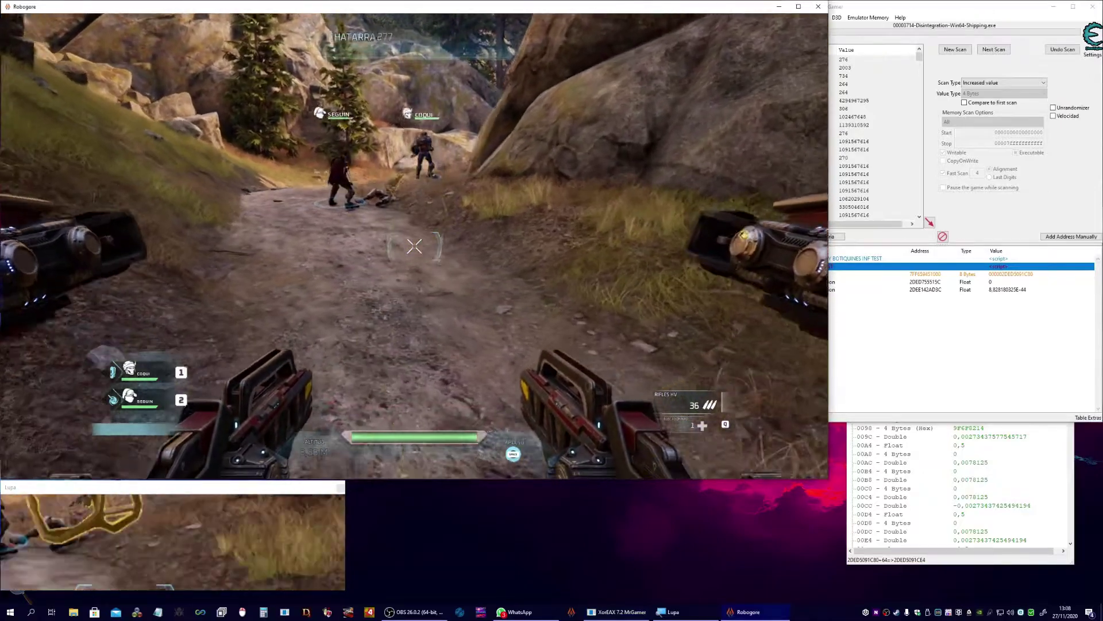
pyautogui.hotkey('alt', 'Tab')
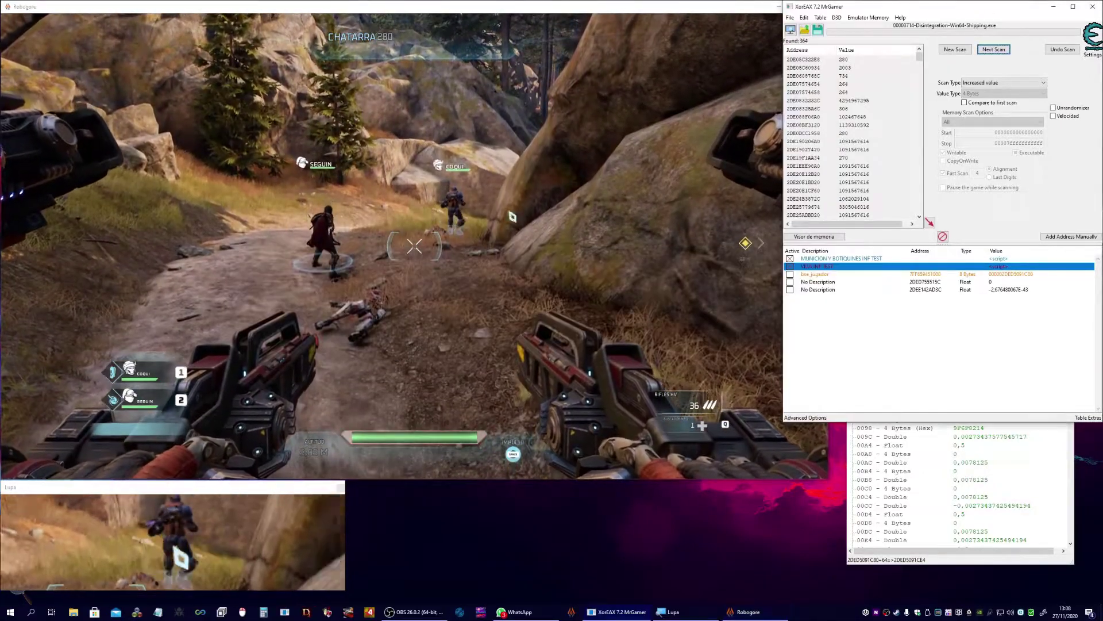
pyautogui.click(1008, 49)
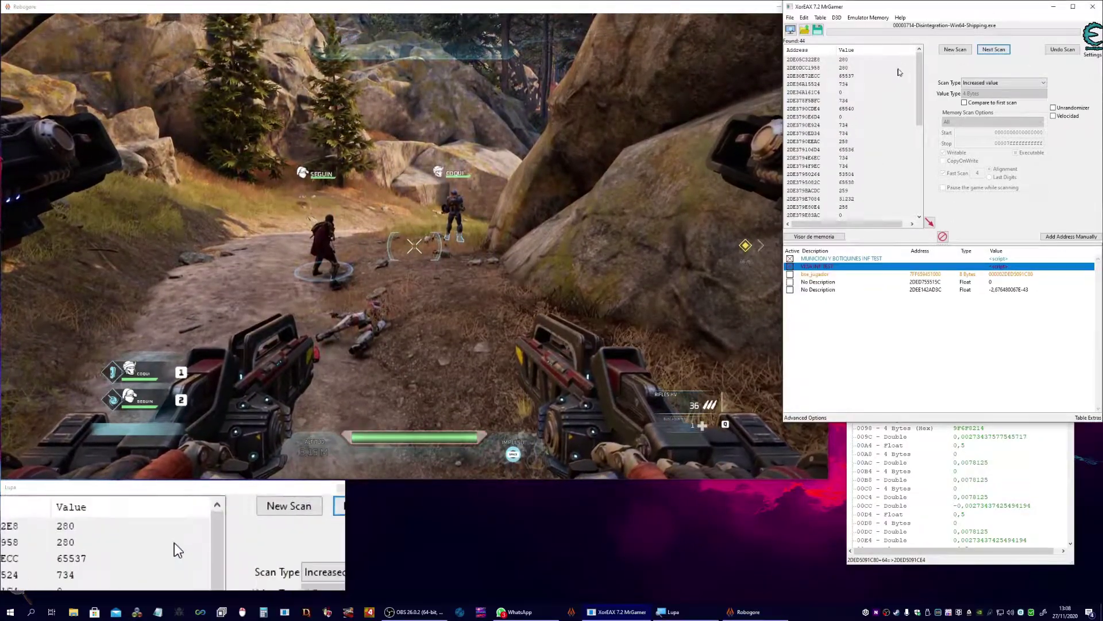
# Step: Narrow the remaining addresses with an exact-value next scan for the scrap amount 280
pyautogui.click(972, 84)
pyautogui.click(977, 90)
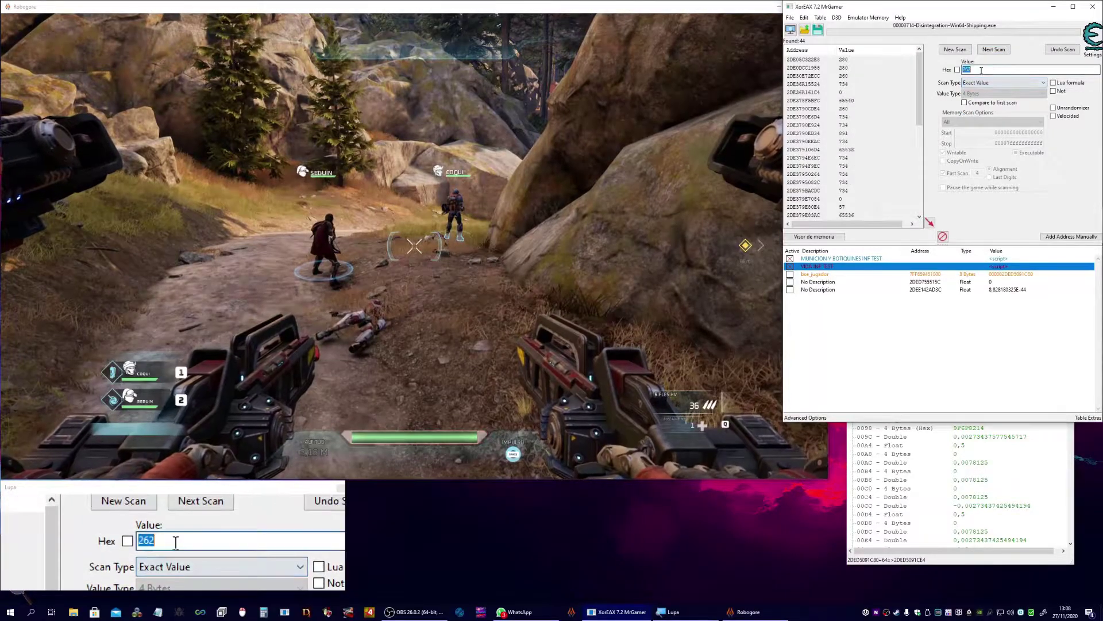
pyautogui.write('0')
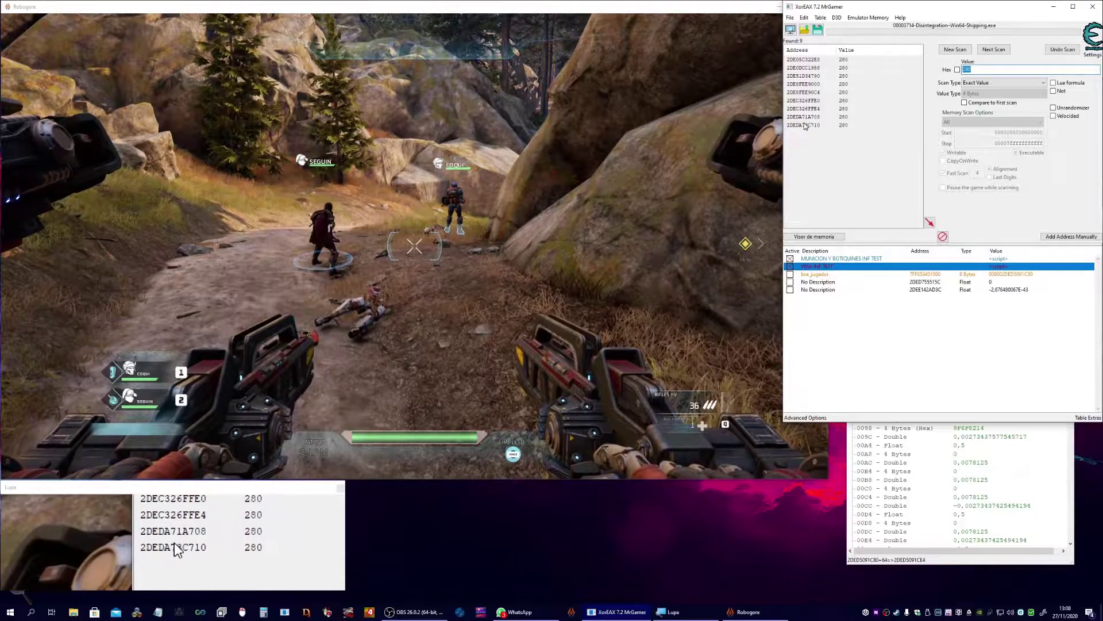
# Step: Add all remaining scan results to the address list and delete the two old Float entries there
pyautogui.keyDown('shift'); pyautogui.click(833, 125); pyautogui.keyUp('shift')
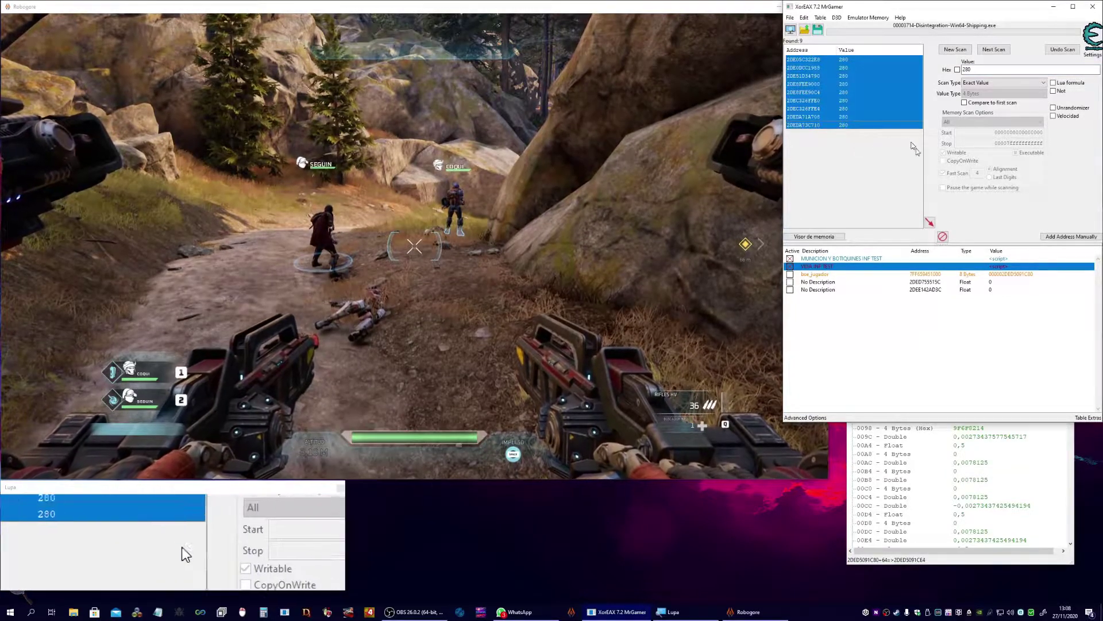
pyautogui.click(930, 223)
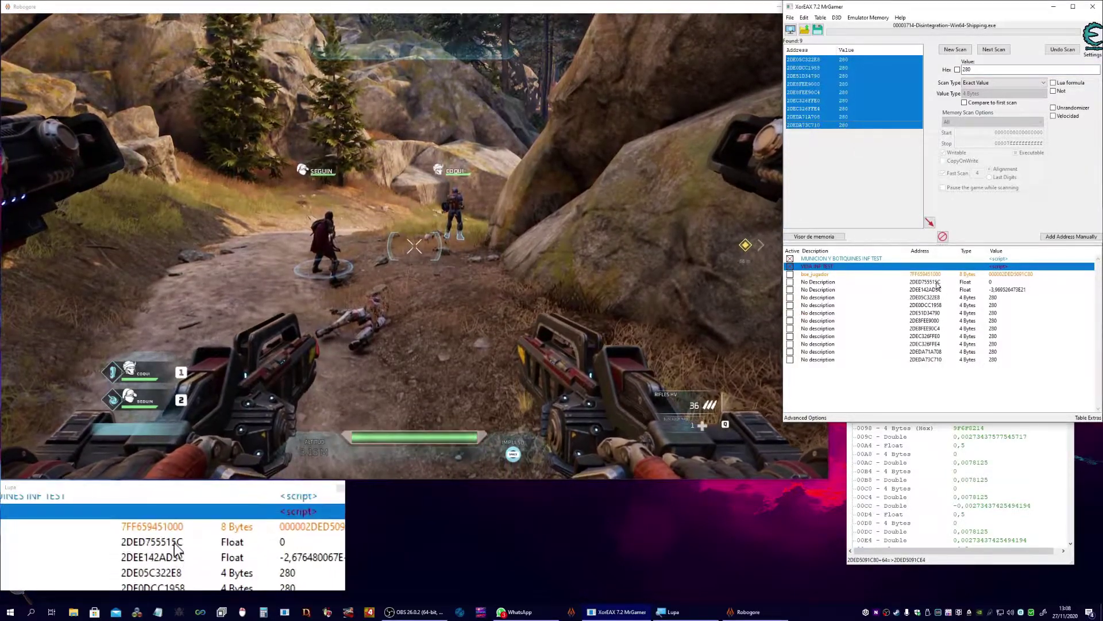
pyautogui.moveTo(937, 282); pyautogui.dragTo(939, 294)
pyautogui.press('Delete')
pyautogui.press('Return')
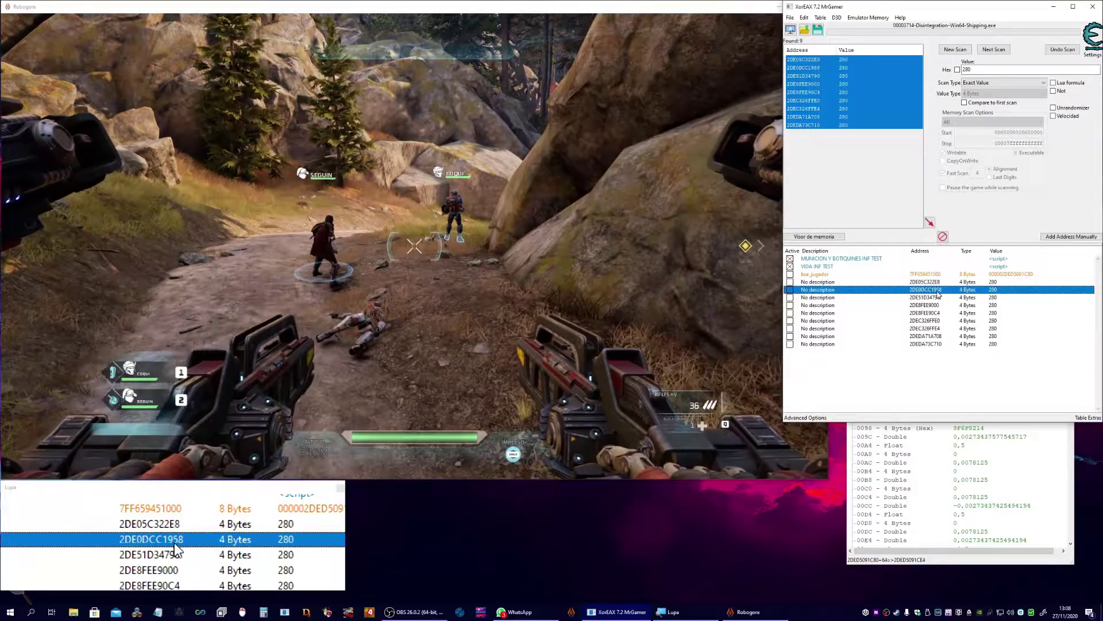
# Step: Check which opcodes access each of the new addresses in order, from 2DE05C322E8 through 2DEC326FFE0
pyautogui.click(934, 283)
pyautogui.press('F5')
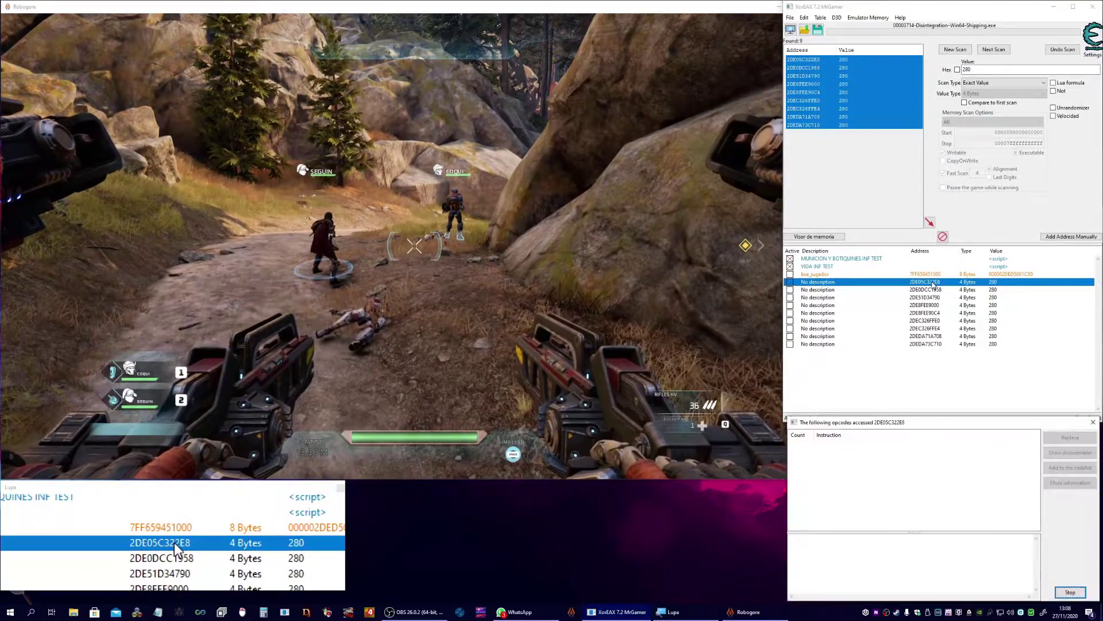
pyautogui.click(934, 289)
pyautogui.press('F5')
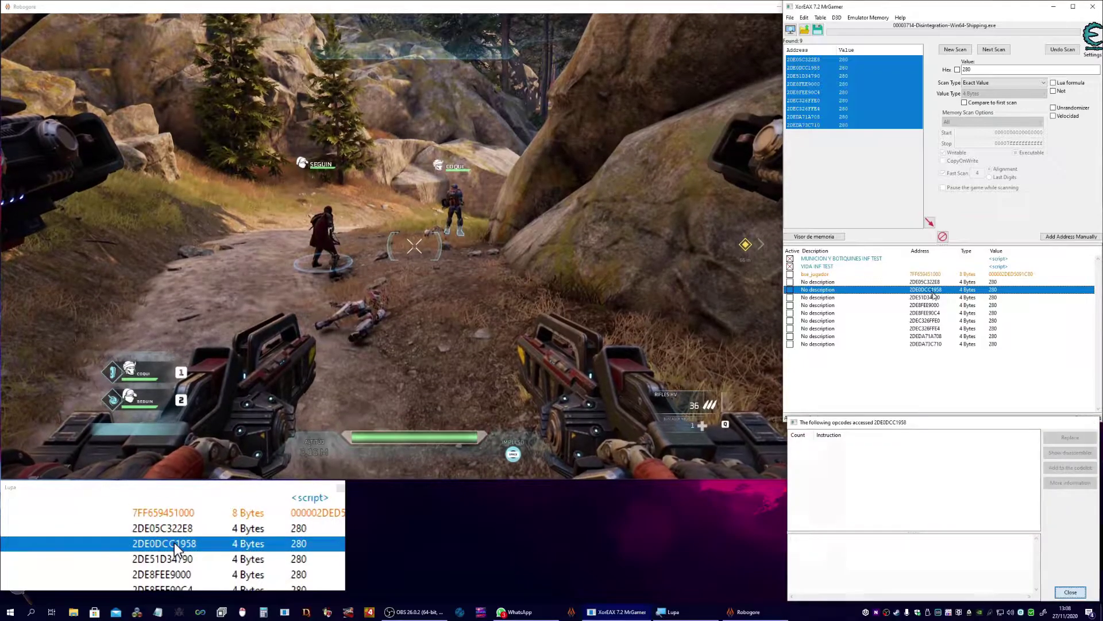
pyautogui.click(934, 298)
pyautogui.press('F5')
pyautogui.click(935, 305)
pyautogui.press('F5')
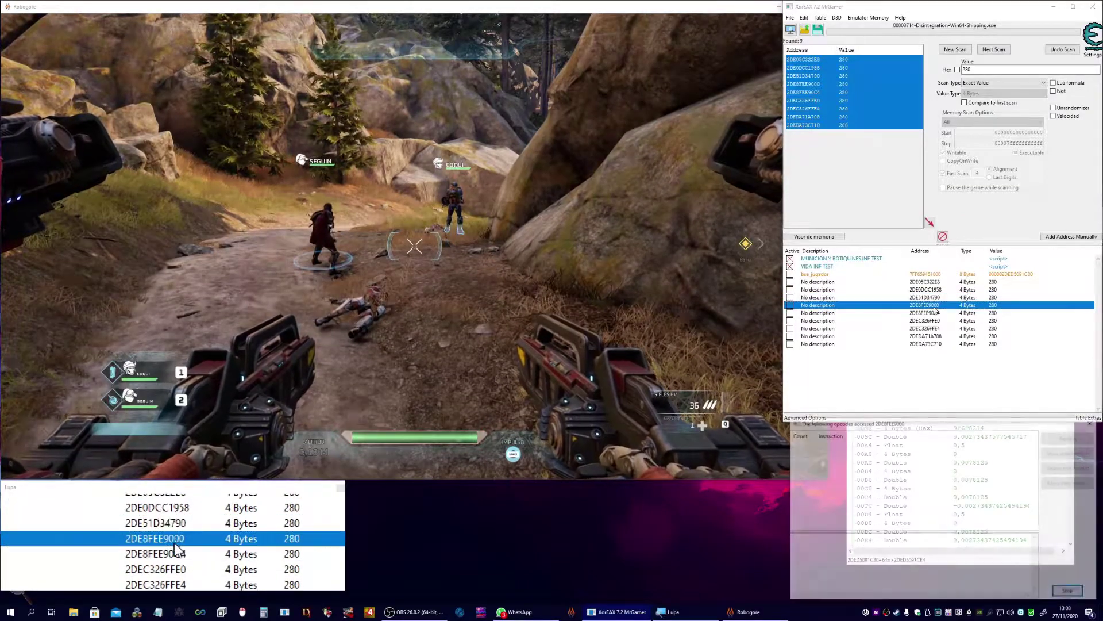
pyautogui.click(935, 312)
pyautogui.press('F5')
pyautogui.click(937, 321)
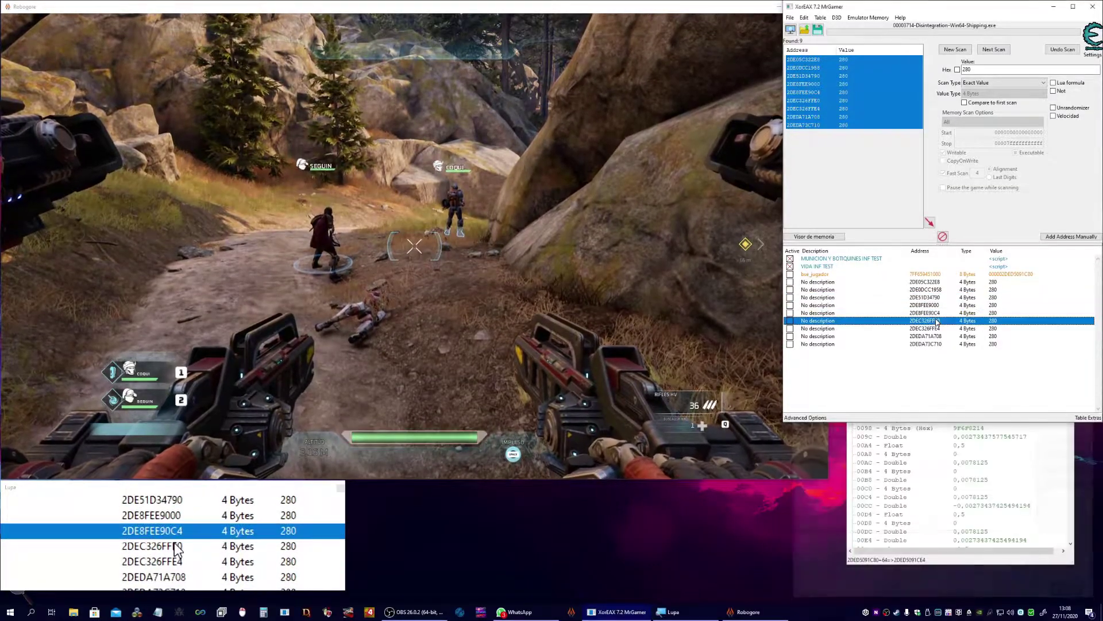
pyautogui.press('F5')
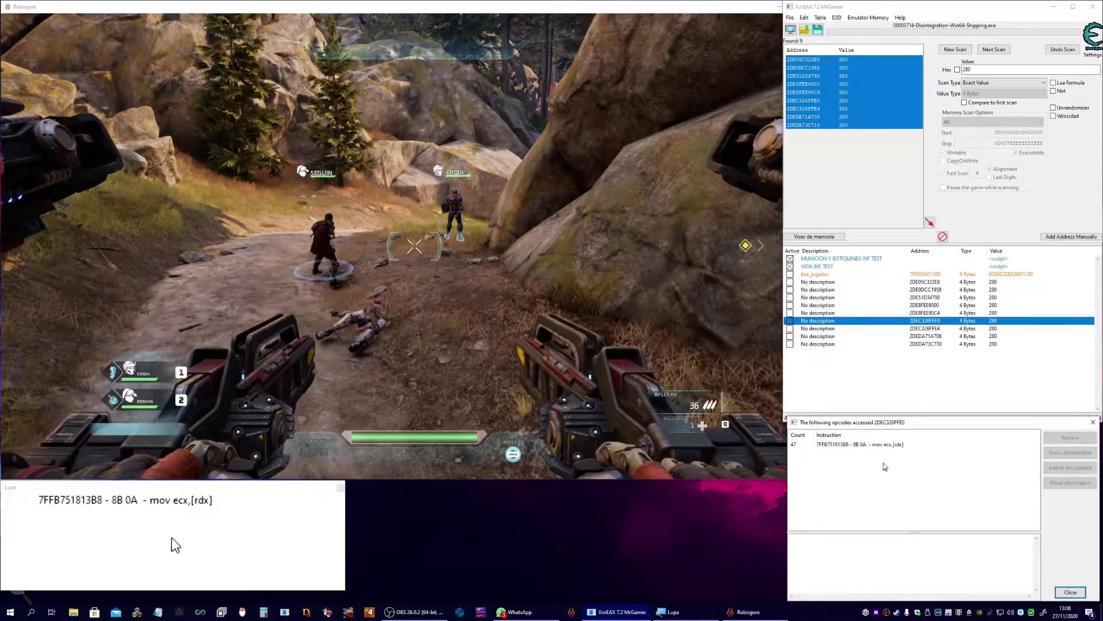
# Step: Inspect the mov ecx,[rdx] instruction accessing 2DEC326FFE0 in the disassembler and close the Memory Viewer
pyautogui.click(895, 445)
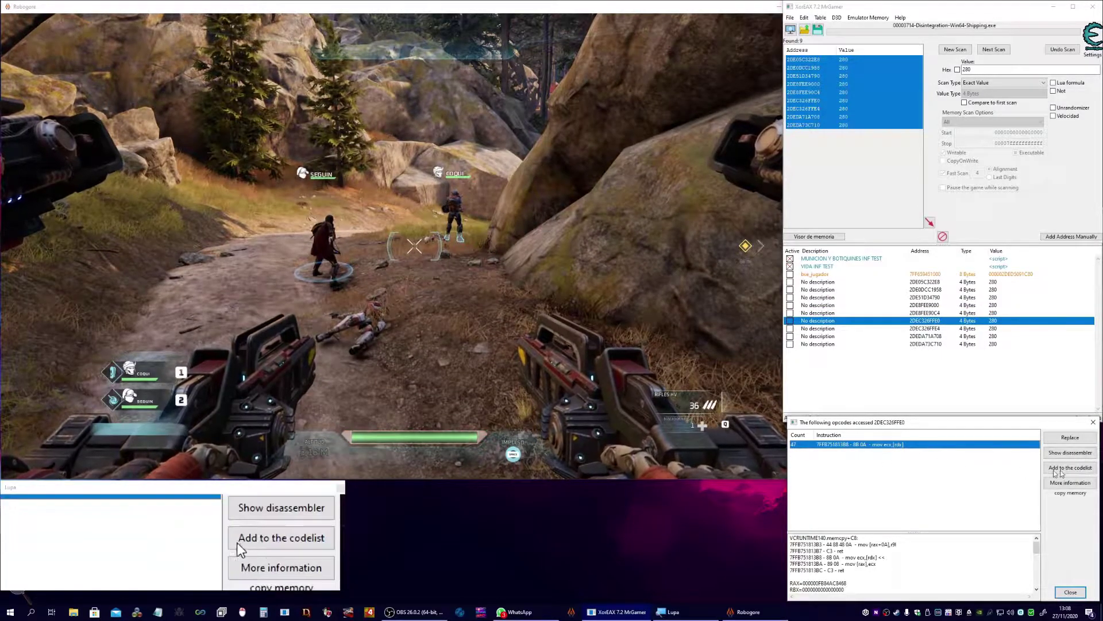
pyautogui.click(1070, 453)
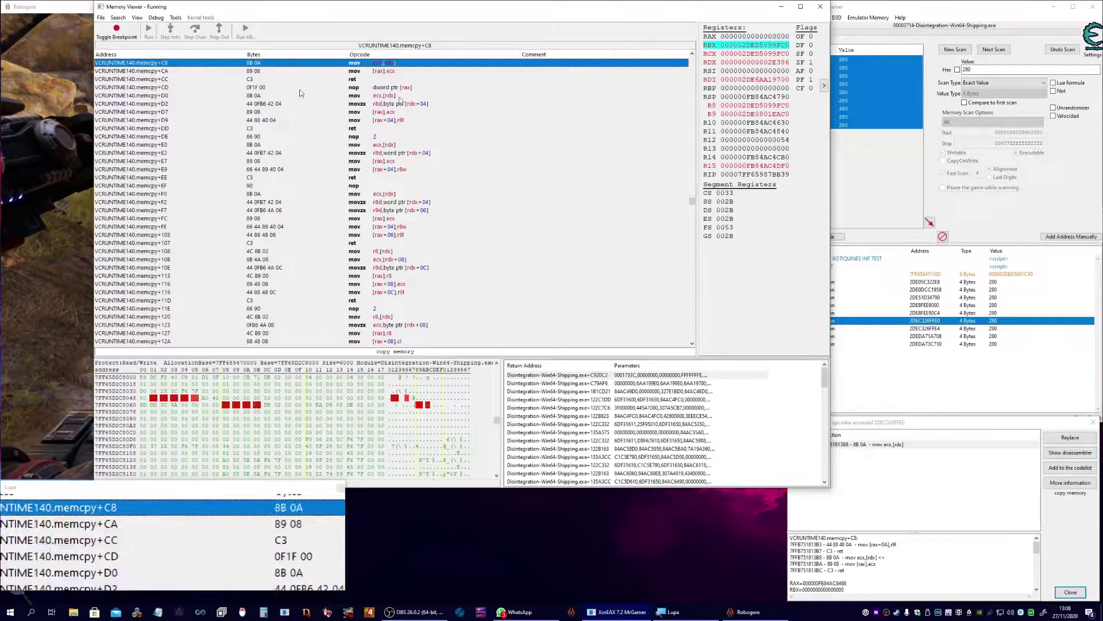
pyautogui.click(820, 7)
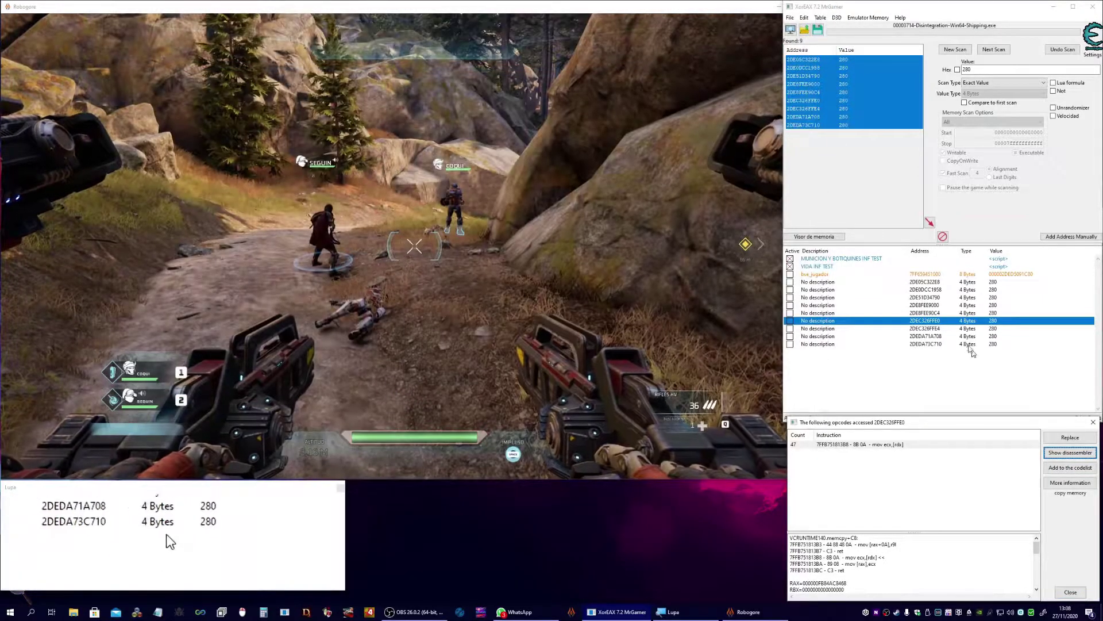
# Step: Check which opcodes access the last three addresses, 2DEC326FFE4, 2DEDA71A708 and 2DEDA73C710
pyautogui.click(951, 328)
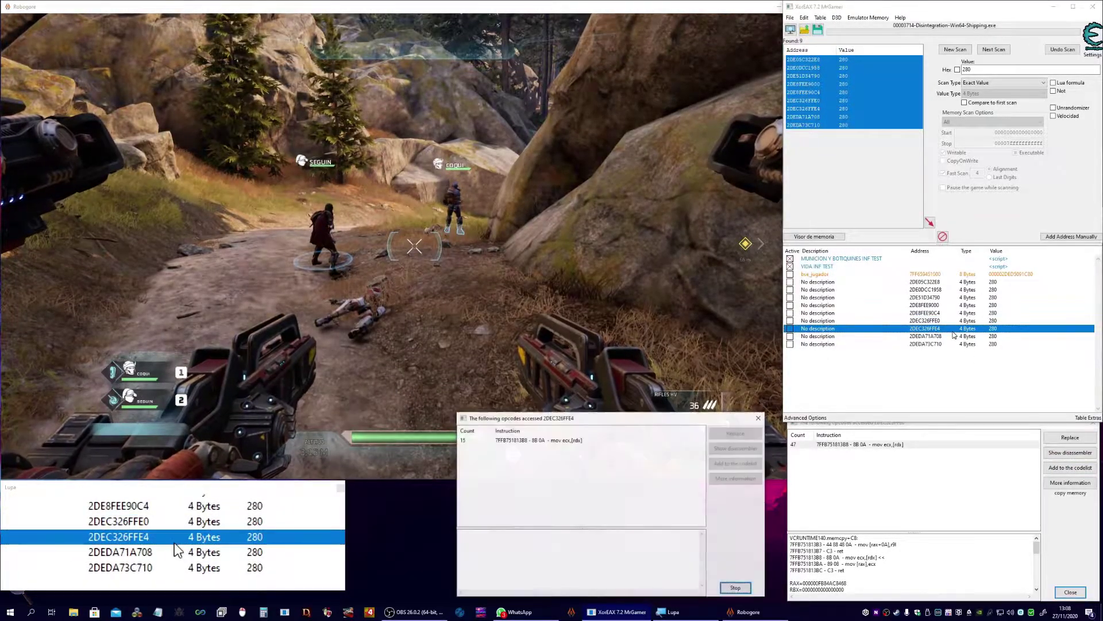
pyautogui.press('Down')
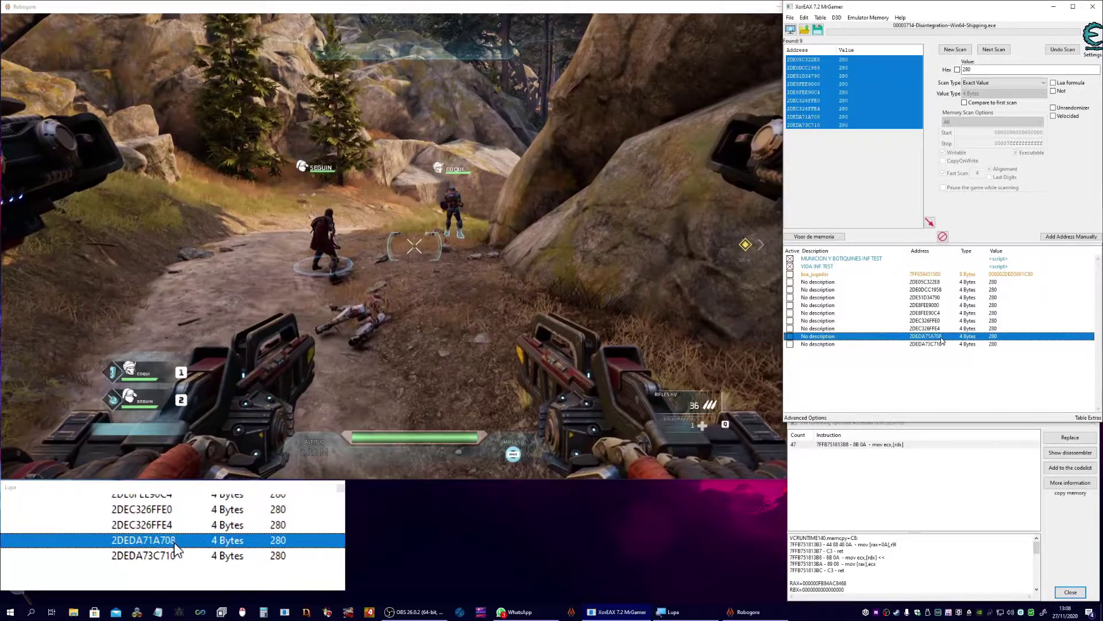
pyautogui.press('Down')
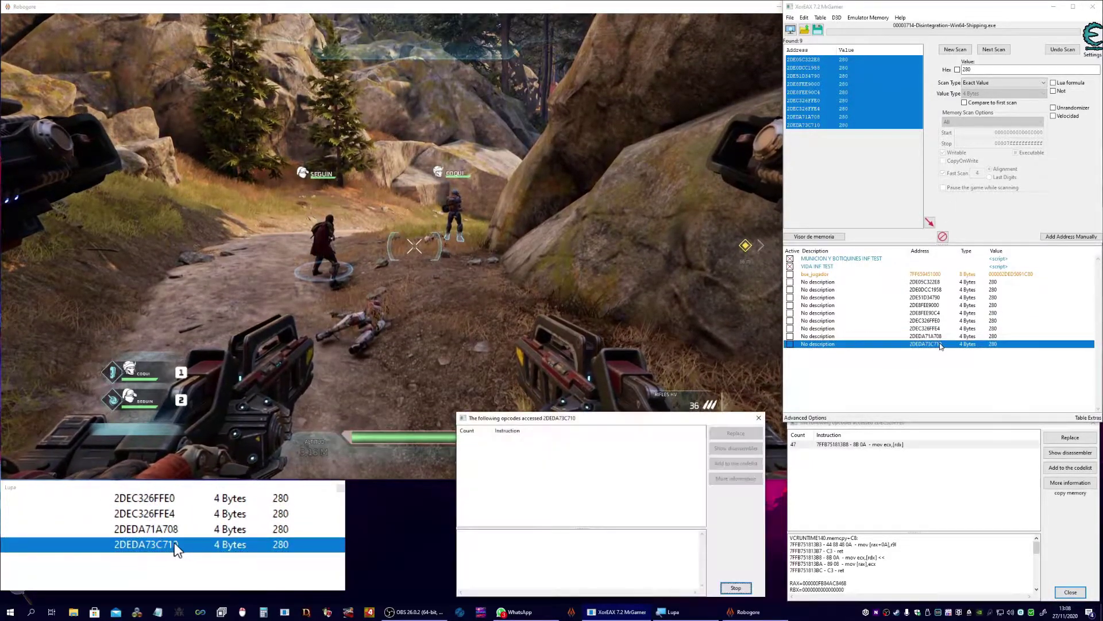
# Step: Set the value of address 2DEC326FFE0 to 500
pyautogui.click(1011, 321)
pyautogui.doubleClick(1011, 321)
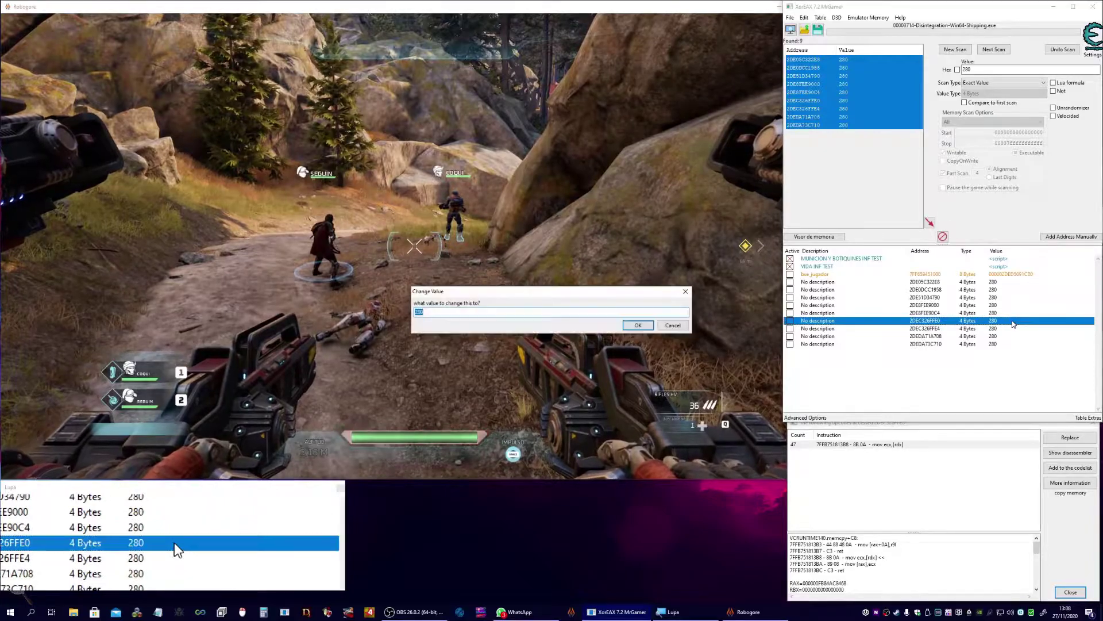
pyautogui.write('500')
pyautogui.press('Return')
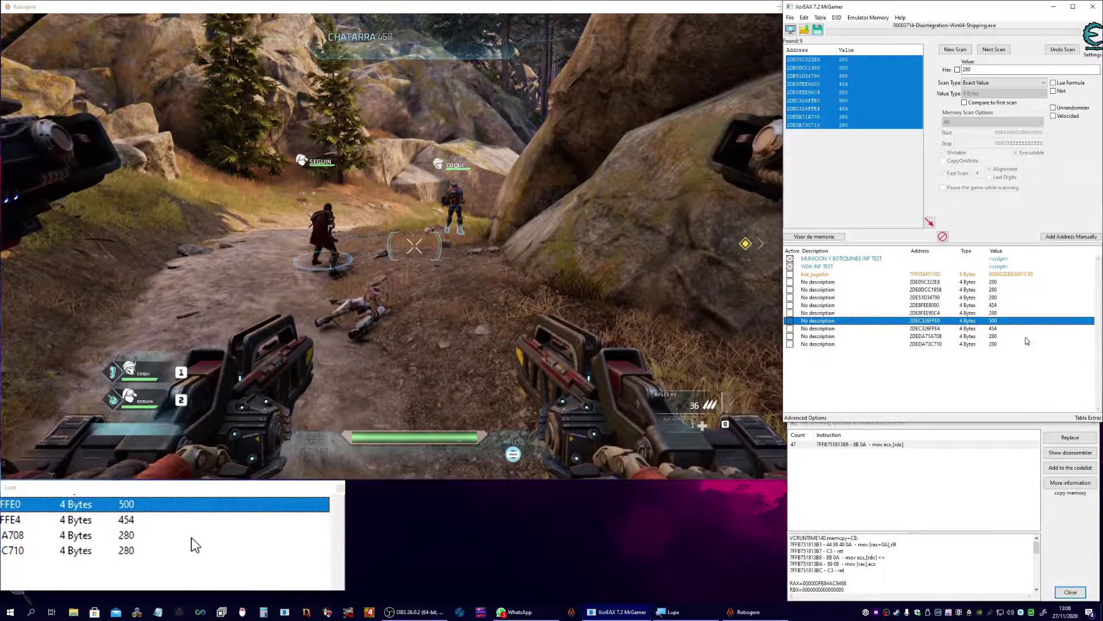
# Step: Close the access log for 2DEC326FFE0, delete the existing unnamed structure and close the structure dissection
pyautogui.click(1057, 591)
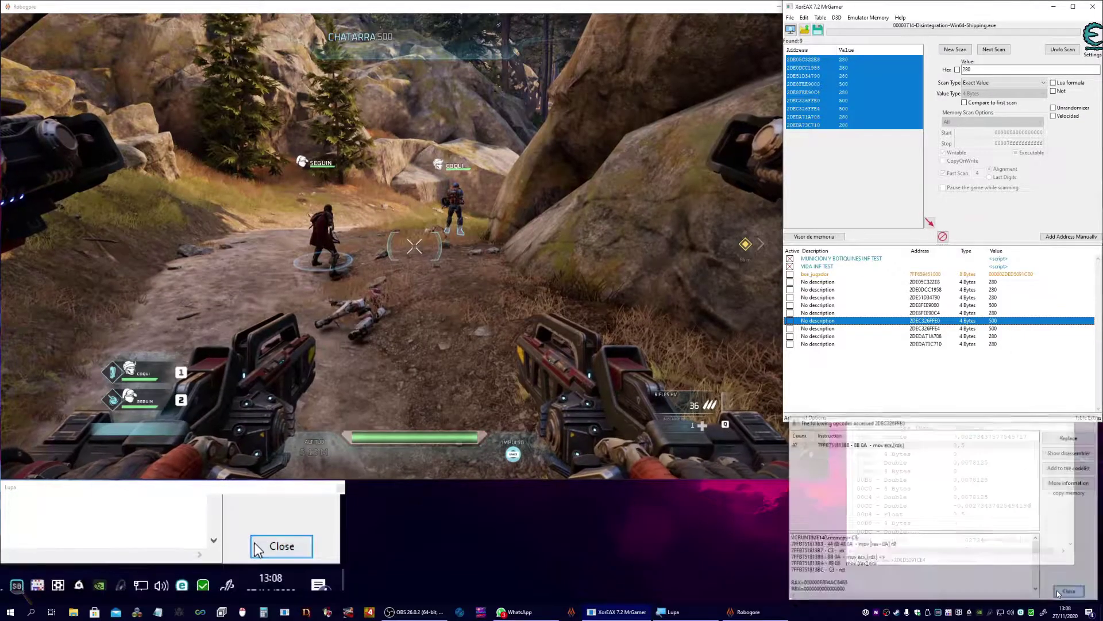
pyautogui.click(956, 521)
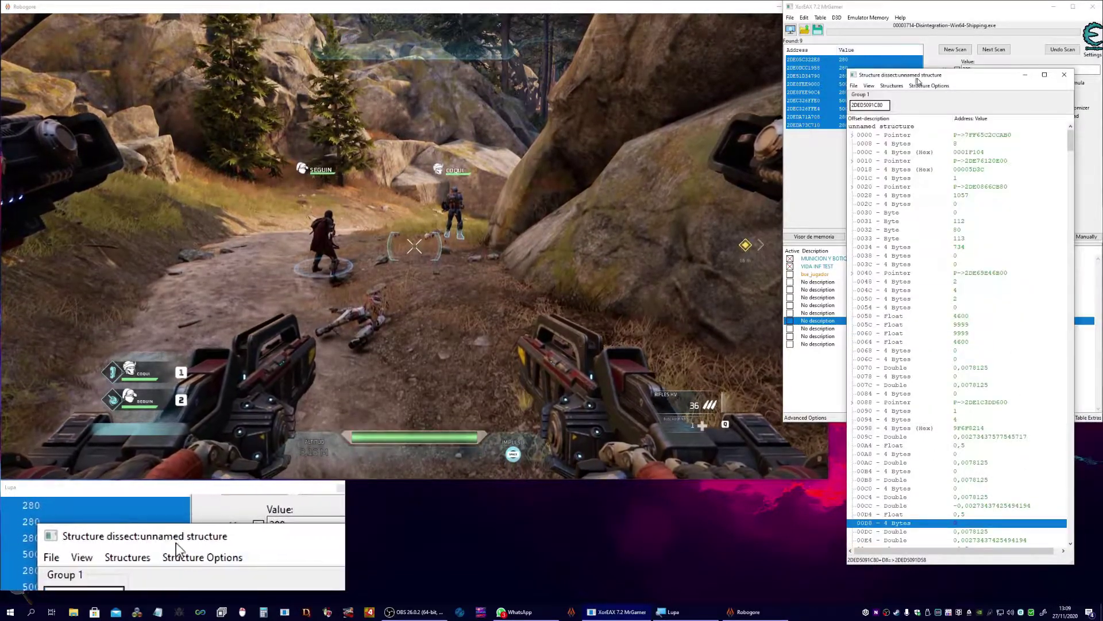
pyautogui.click(929, 85)
pyautogui.click(942, 110)
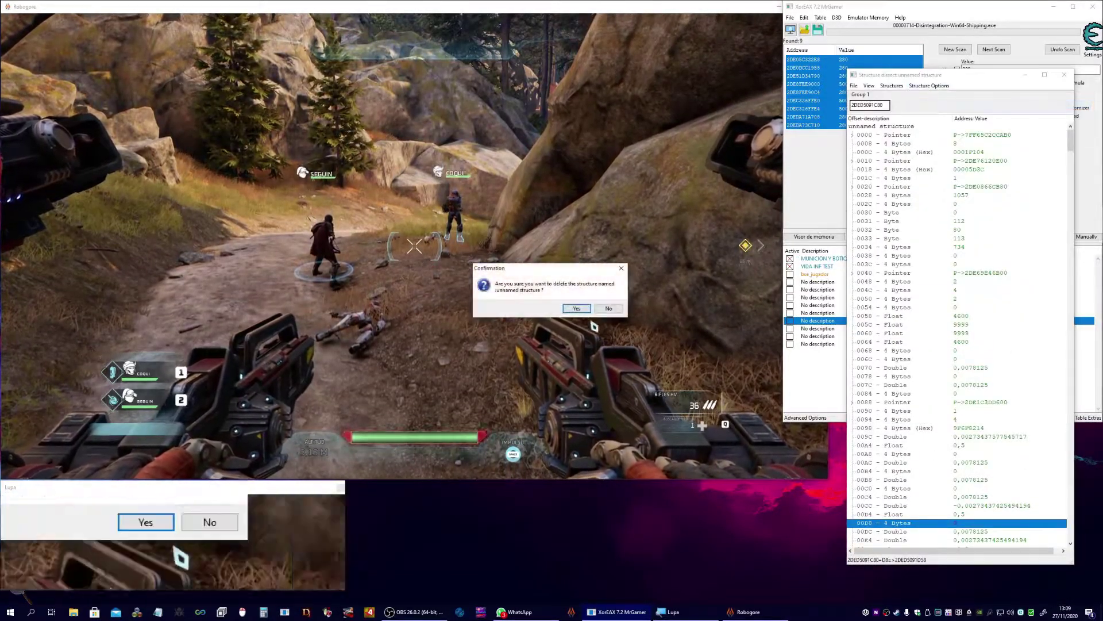
pyautogui.click(577, 308)
pyautogui.click(1064, 76)
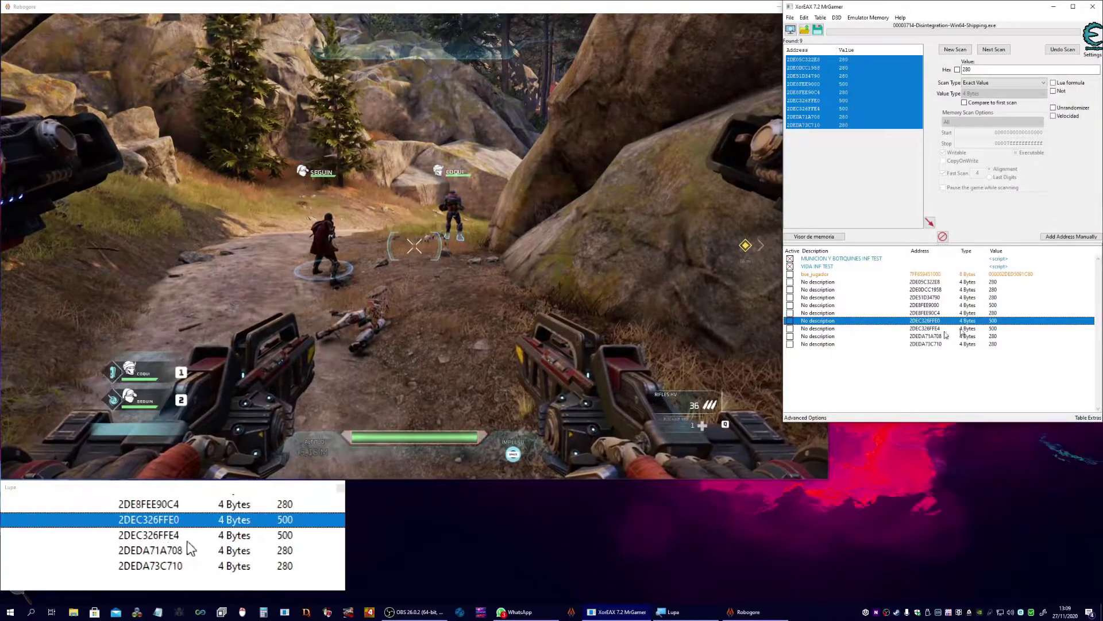
# Step: Monitor which opcodes access 2DEC326FFE0 again and set its value to 550
pyautogui.rightClick(956, 321)
pyautogui.click(1004, 445)
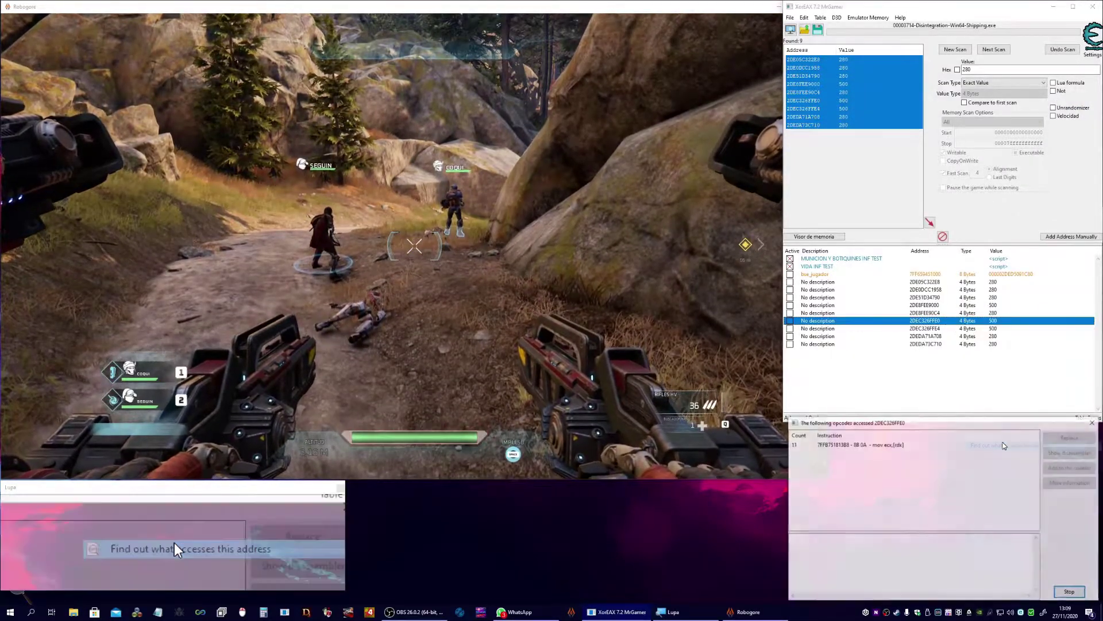
pyautogui.doubleClick(994, 321)
pyautogui.write('550')
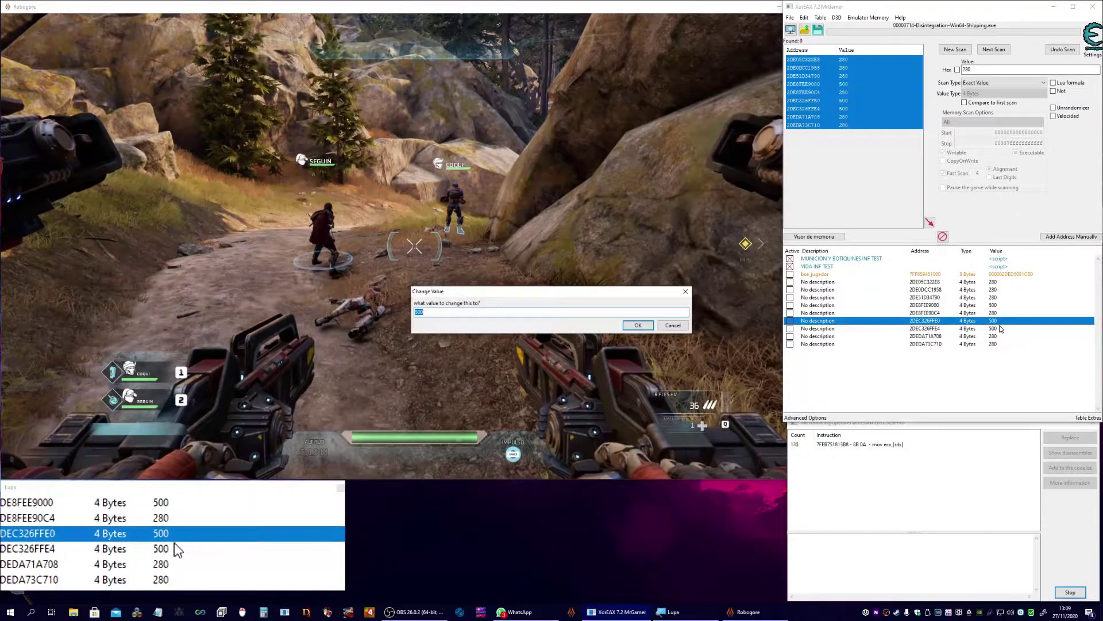
pyautogui.press('Return')
# Step: Switch to the Disintegration game and advance along the path to the settlement
pyautogui.click(488, 356)
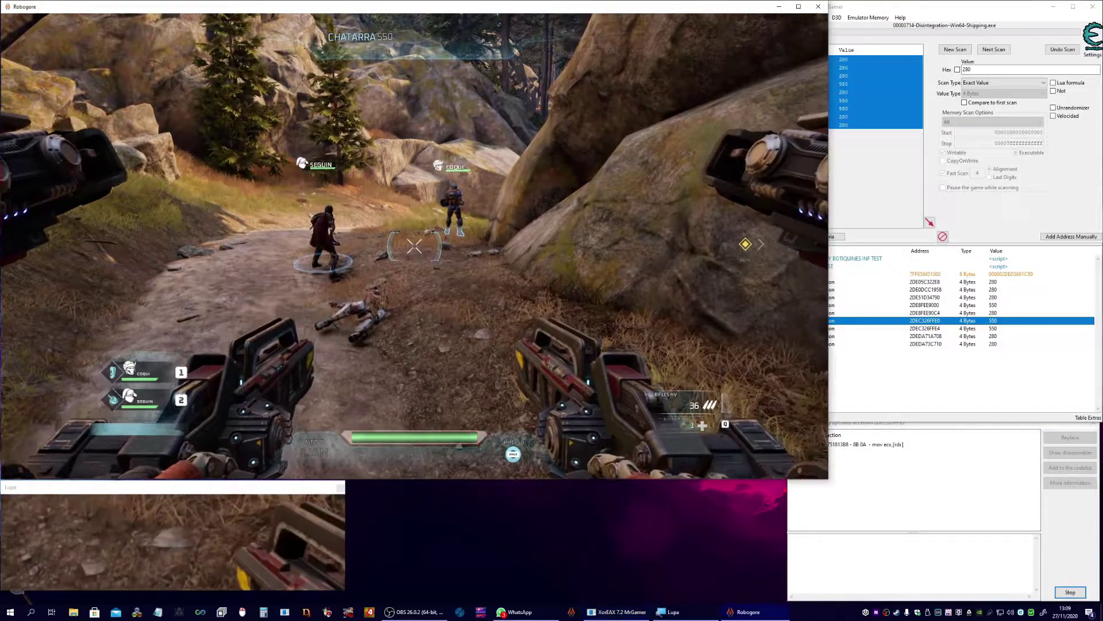
pyautogui.press('w')
pyautogui.press('w')
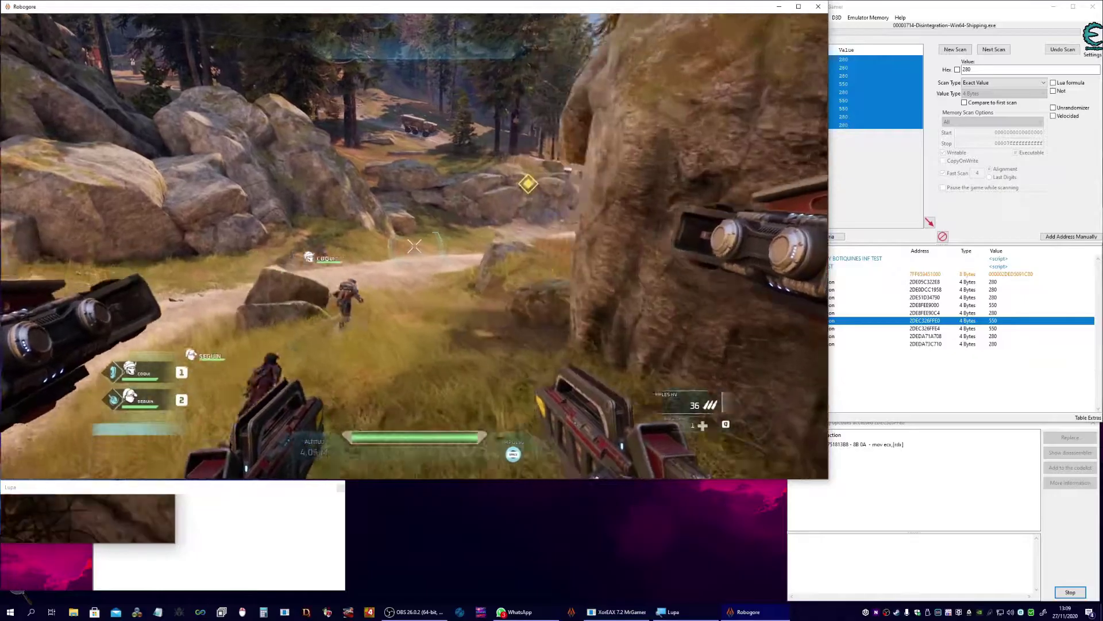
pyautogui.press('w')
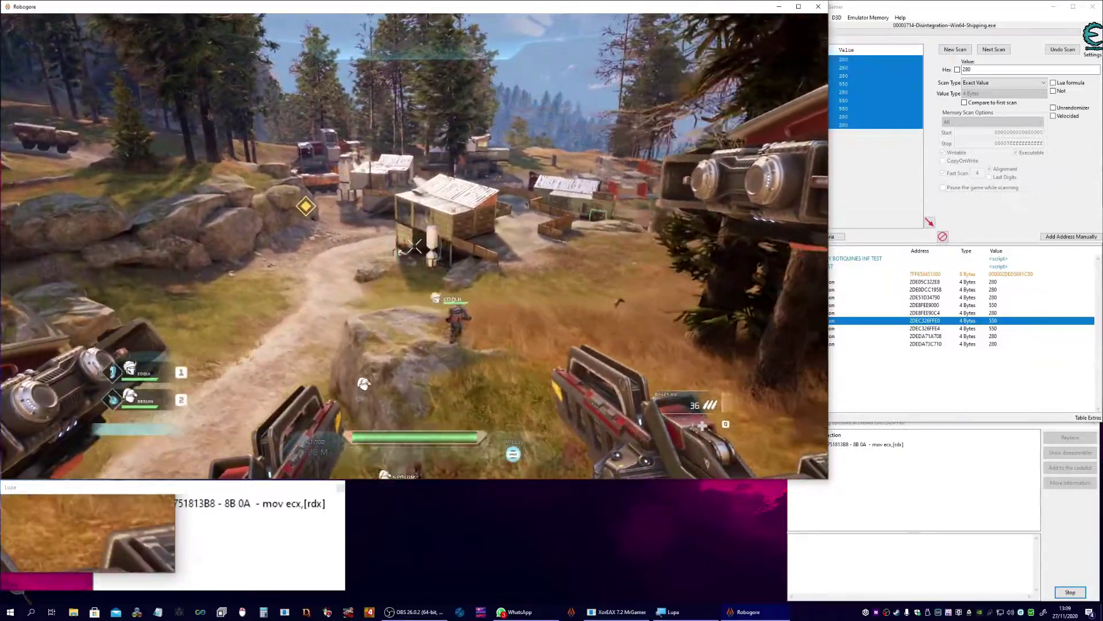
pyautogui.press('w')
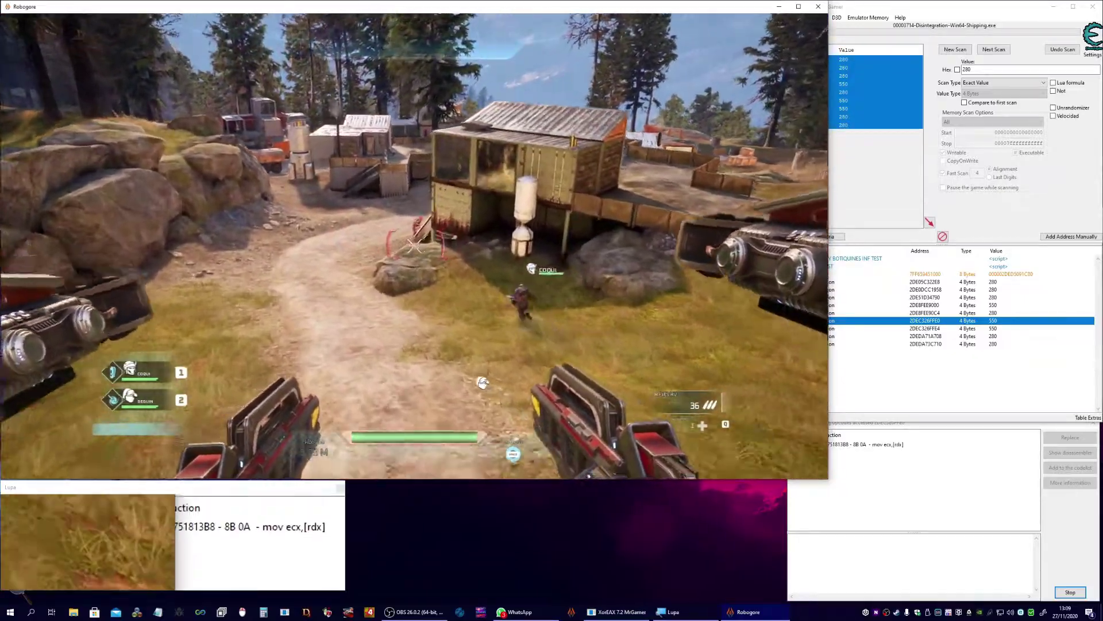
# Step: Shoot at the enemies near the containers and move forward to pick up scrap
pyautogui.click(415, 244)
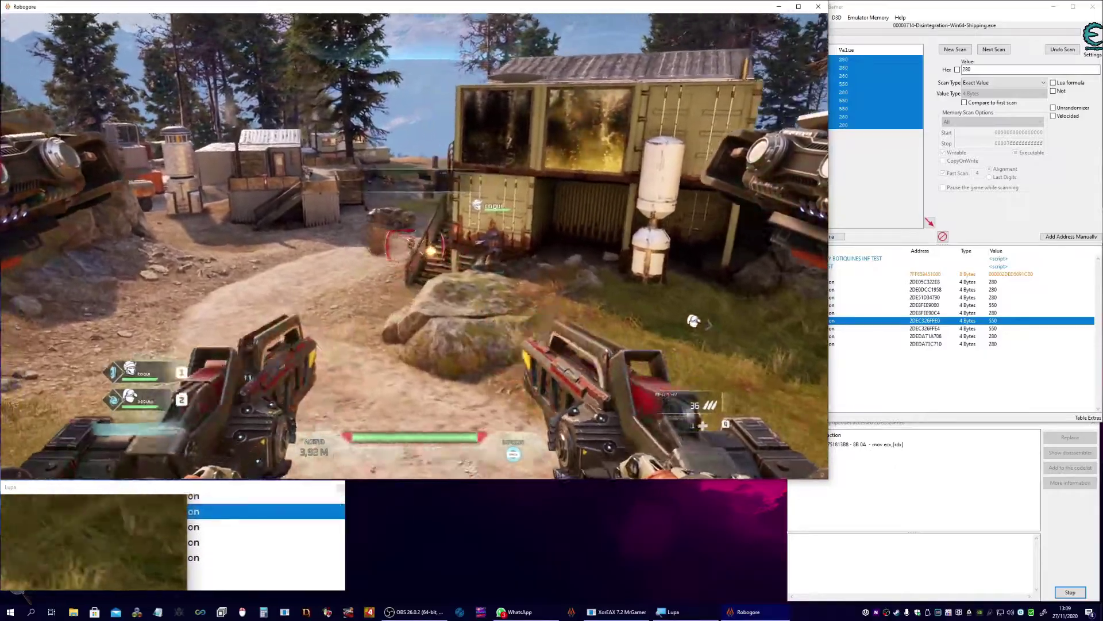
pyautogui.press('w')
pyautogui.click(415, 246)
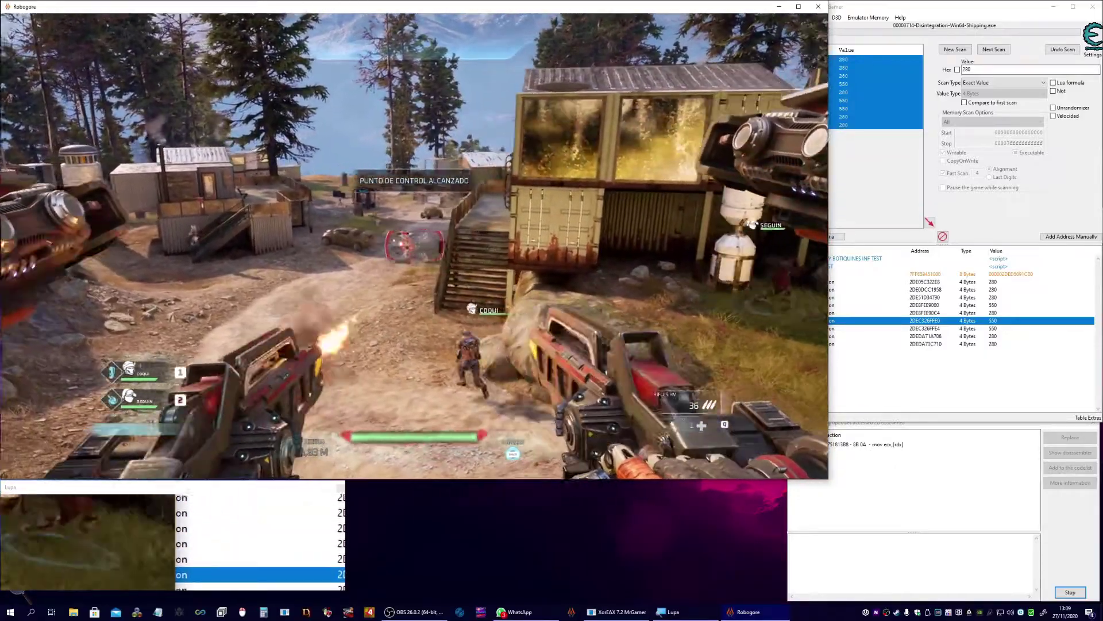
pyautogui.press('w')
pyautogui.click(414, 244)
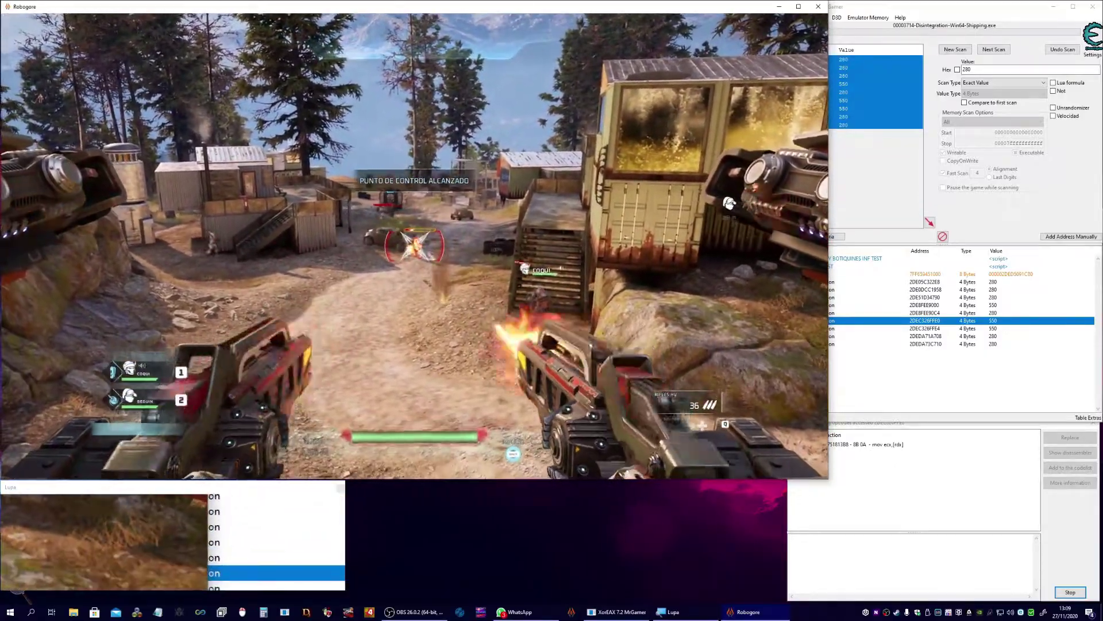
pyautogui.click(414, 246)
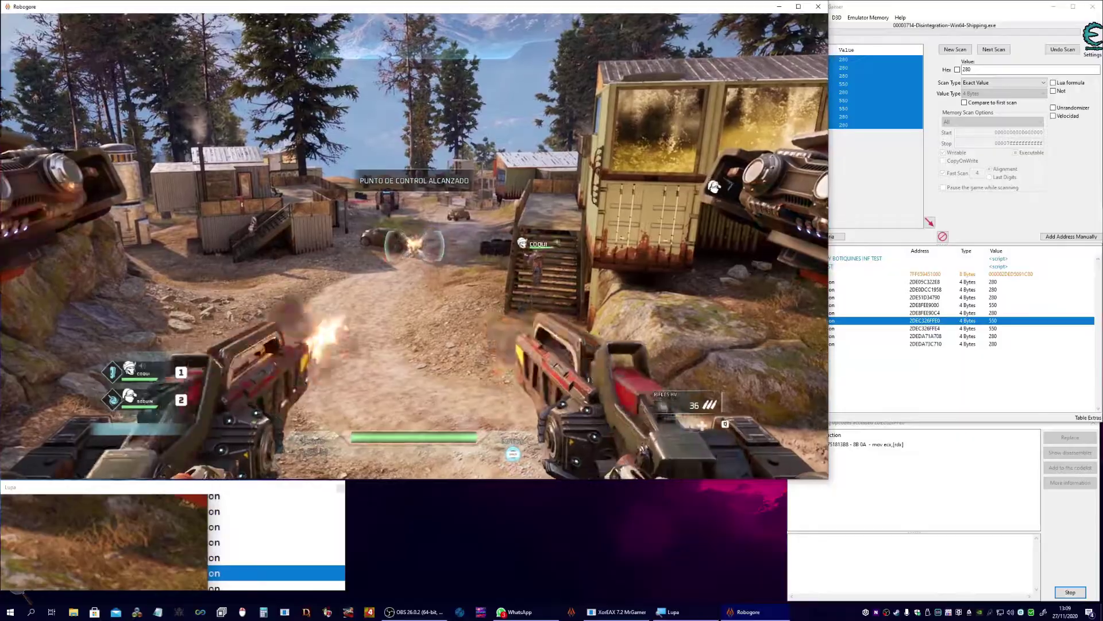
pyautogui.press('w')
pyautogui.press('w')
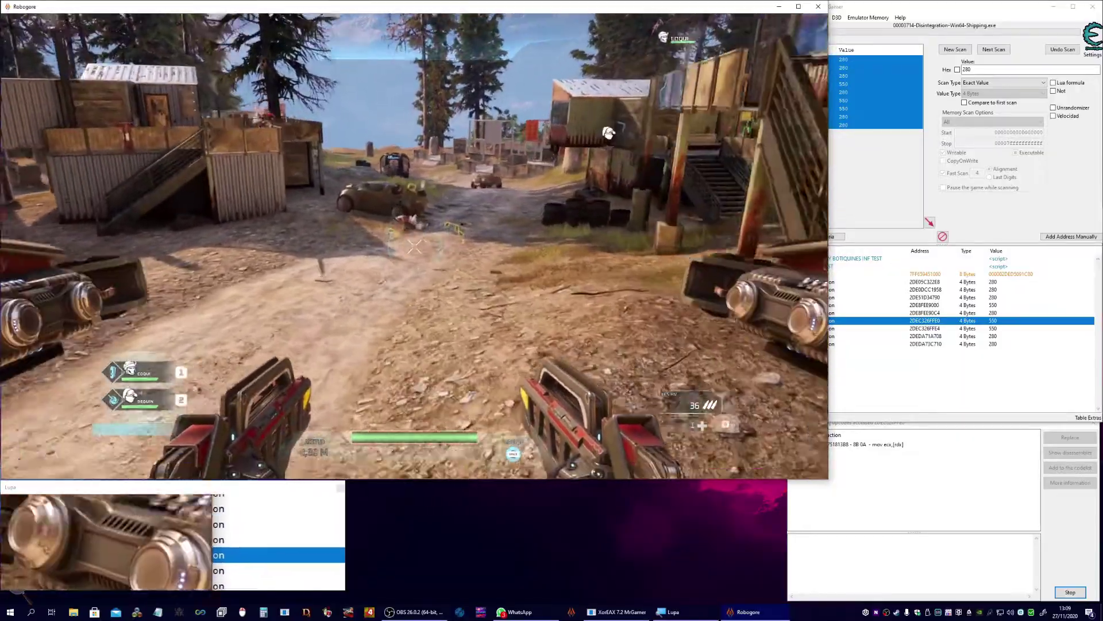
pyautogui.press('w')
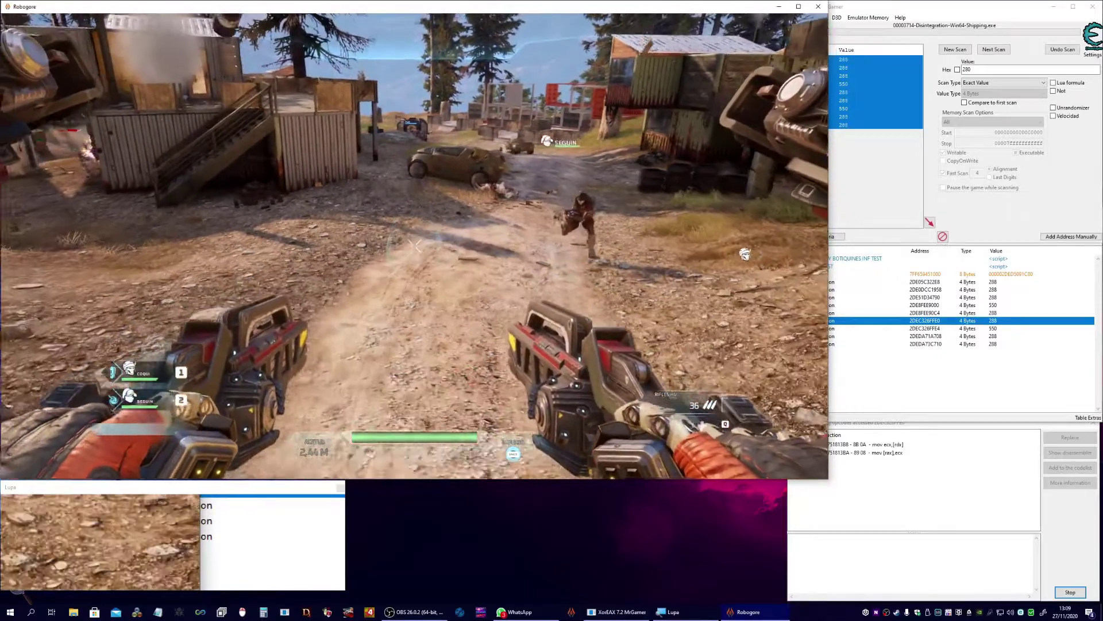
# Step: Pause the game, stop monitoring 2DEC326FFE0 in the memory scanner and open the extra information for mov ecx,[rdx]
pyautogui.press('Escape')
pyautogui.hotkey('alt', 'Tab')
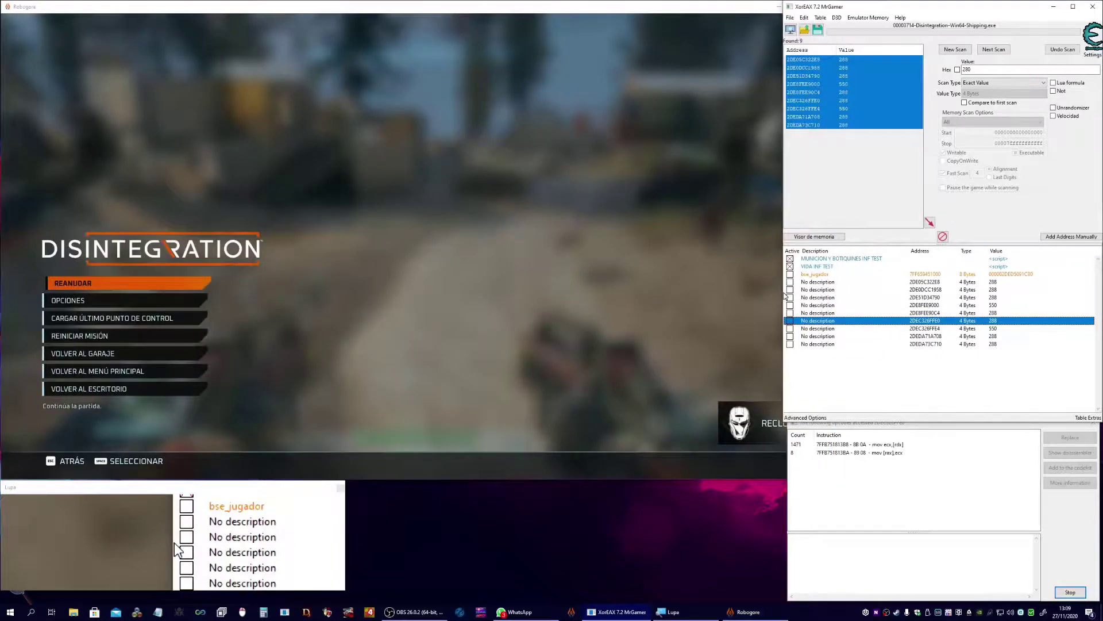
pyautogui.click(1080, 592)
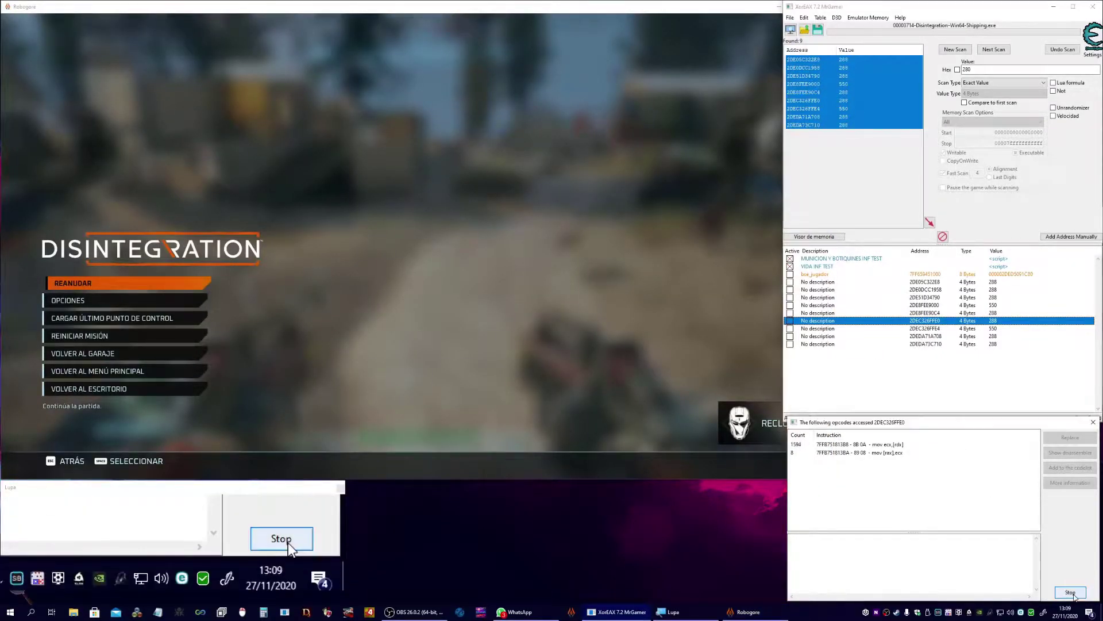
pyautogui.click(874, 445)
pyautogui.click(1070, 483)
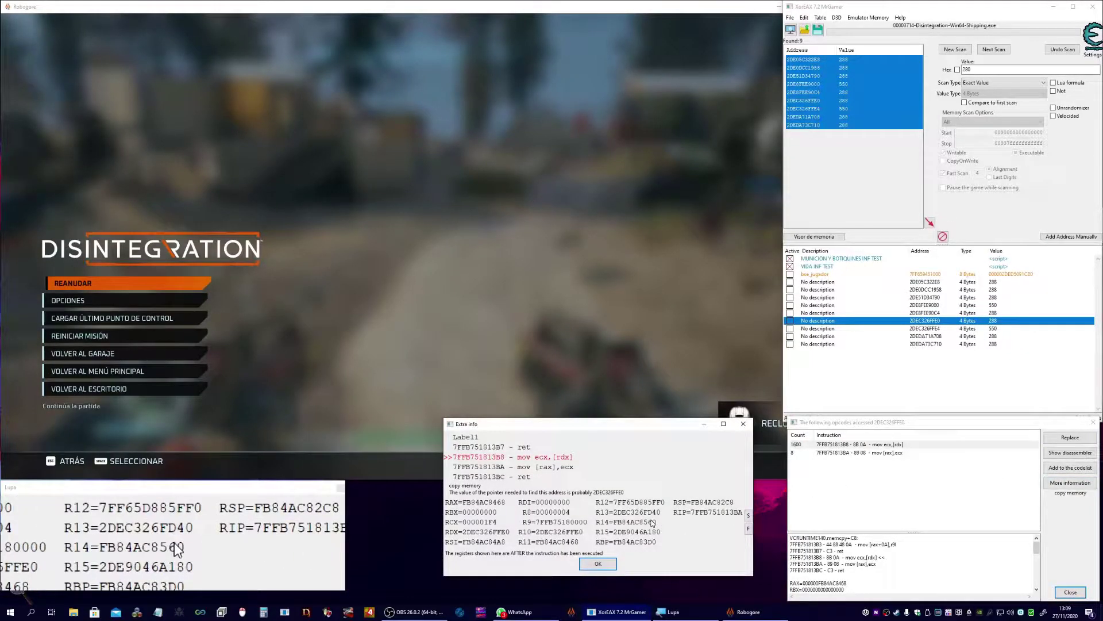
# Step: Copy the pointer value of bse_jugador without changing it
pyautogui.doubleClick(1015, 275)
pyautogui.hotkey('ctrl', 'c')
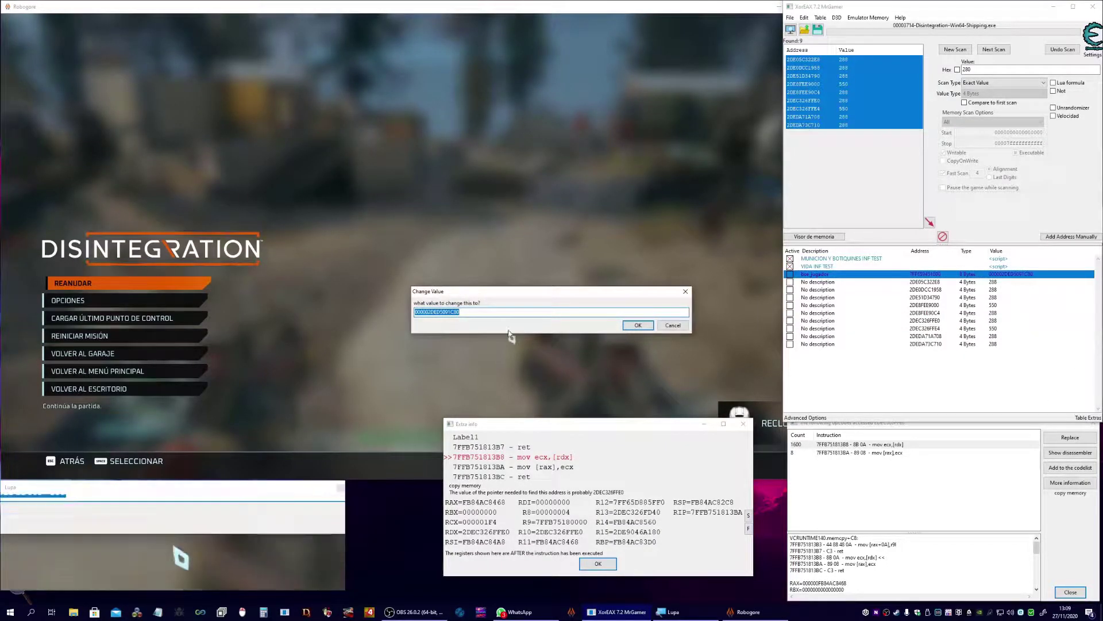
pyautogui.rightClick(497, 316)
pyautogui.click(520, 342)
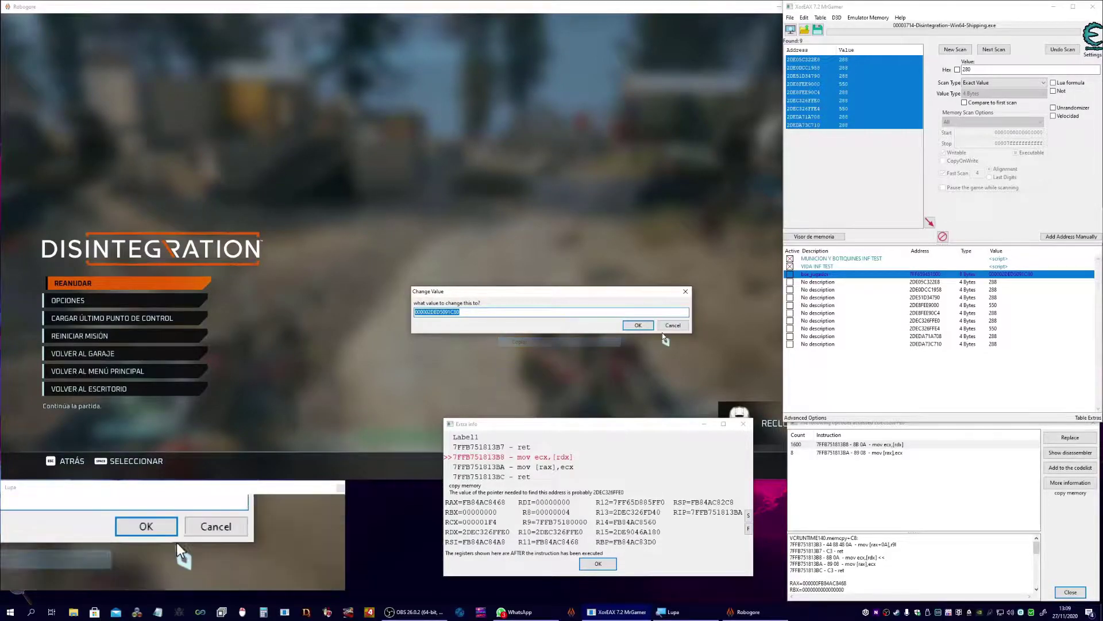
pyautogui.click(673, 325)
# Step: Dissect the data at the copied bse_jugador address as an unnamed structure of size 4096 with guessed field types
pyautogui.click(814, 236)
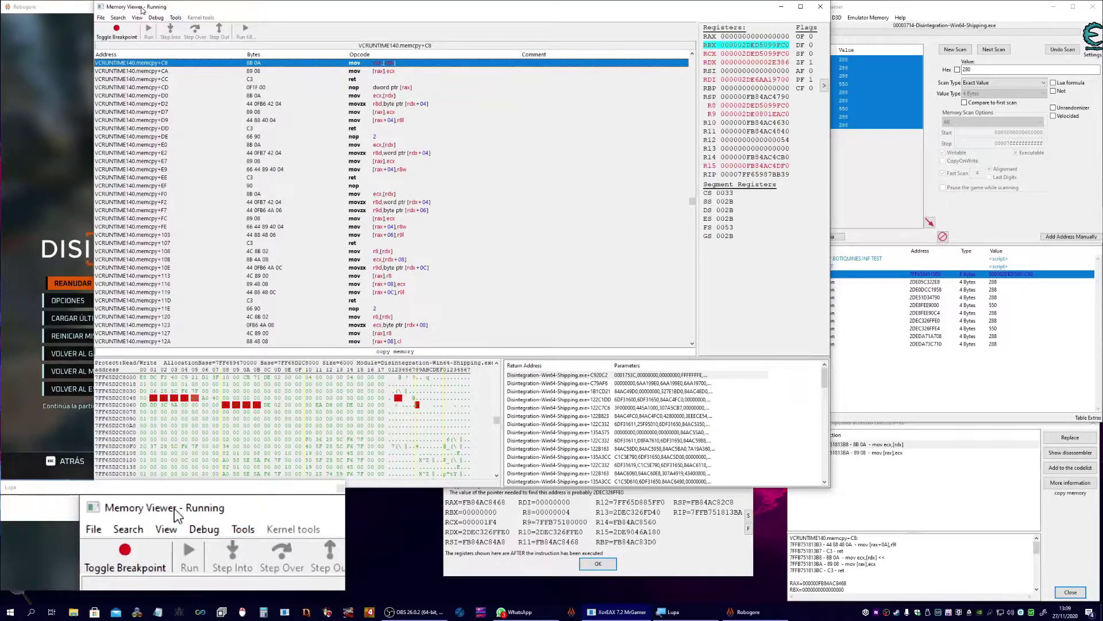
pyautogui.click(176, 18)
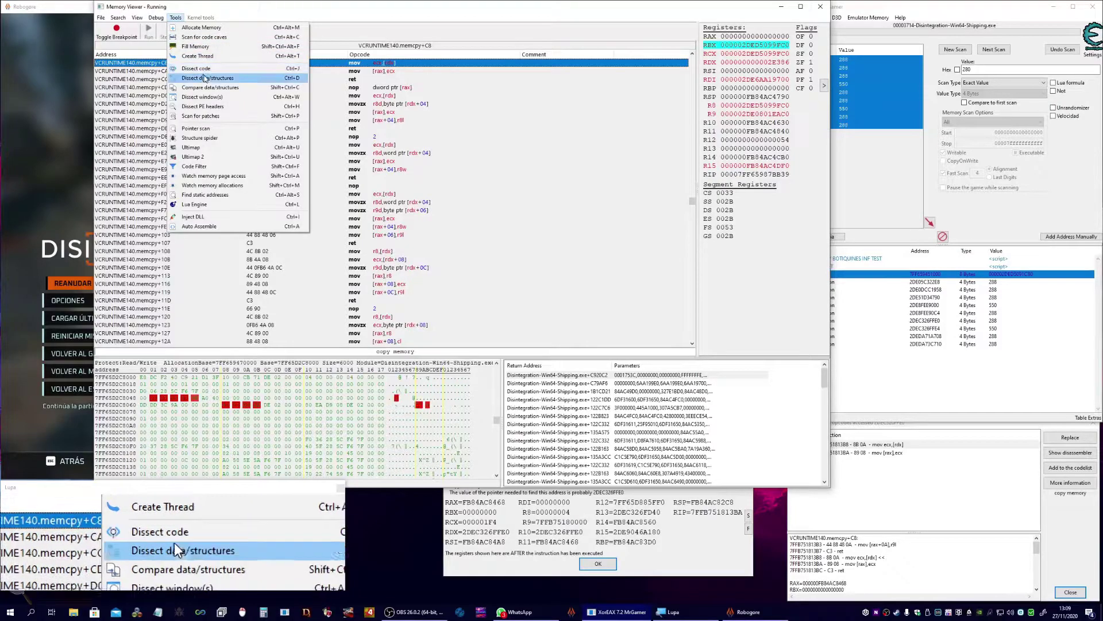
pyautogui.click(208, 82)
pyautogui.hotkey('ctrl', 'v')
pyautogui.click(829, 3)
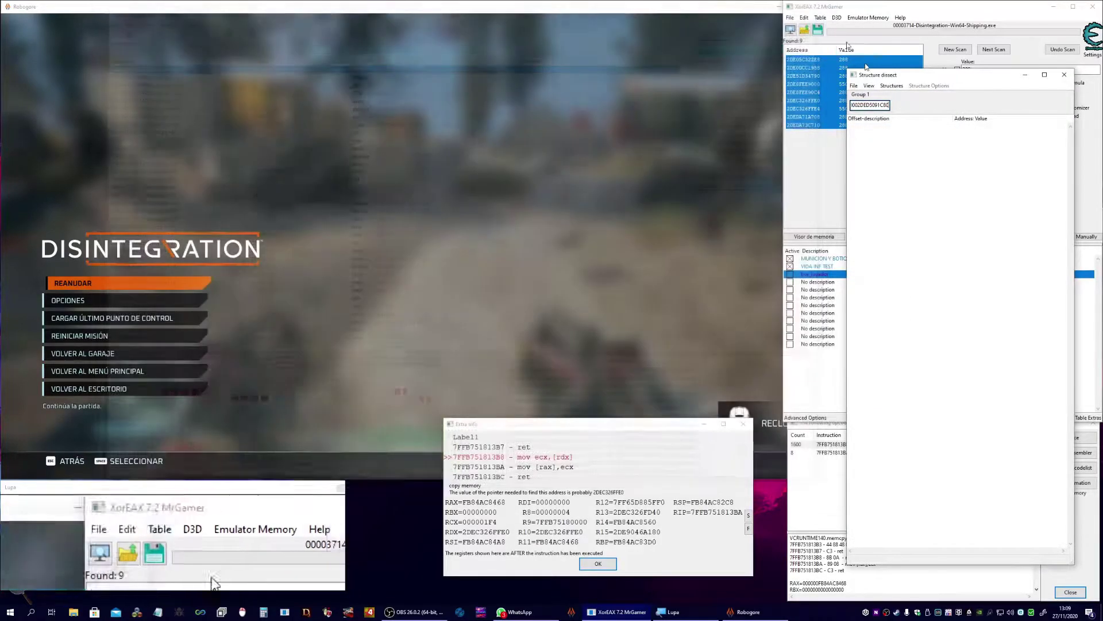
pyautogui.click(892, 87)
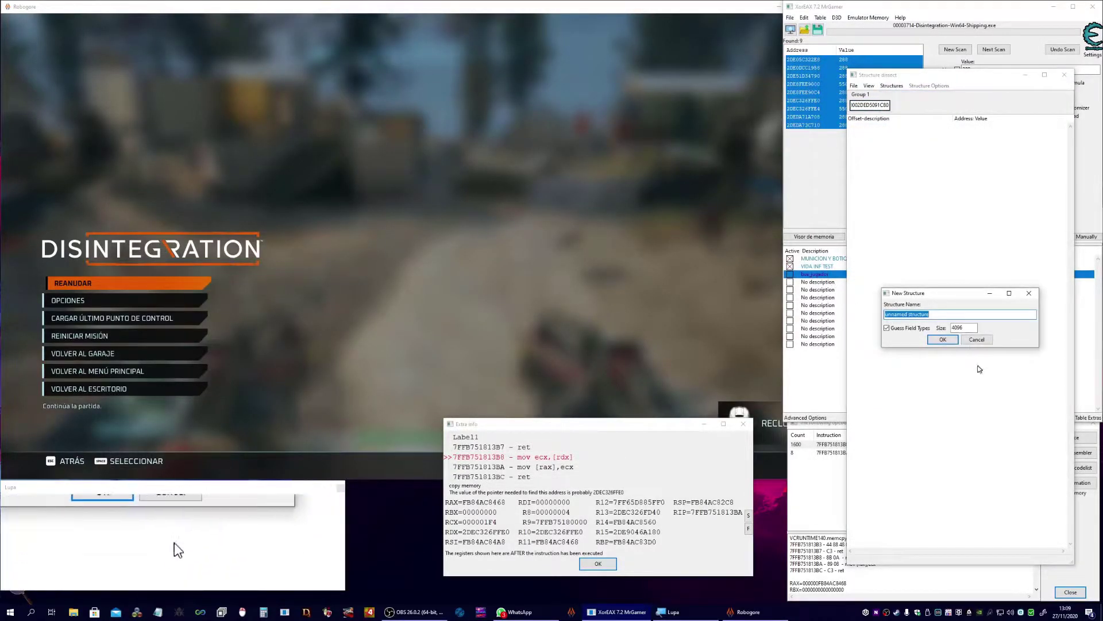
pyautogui.click(944, 339)
pyautogui.moveTo(910, 76); pyautogui.dragTo(361, 75)
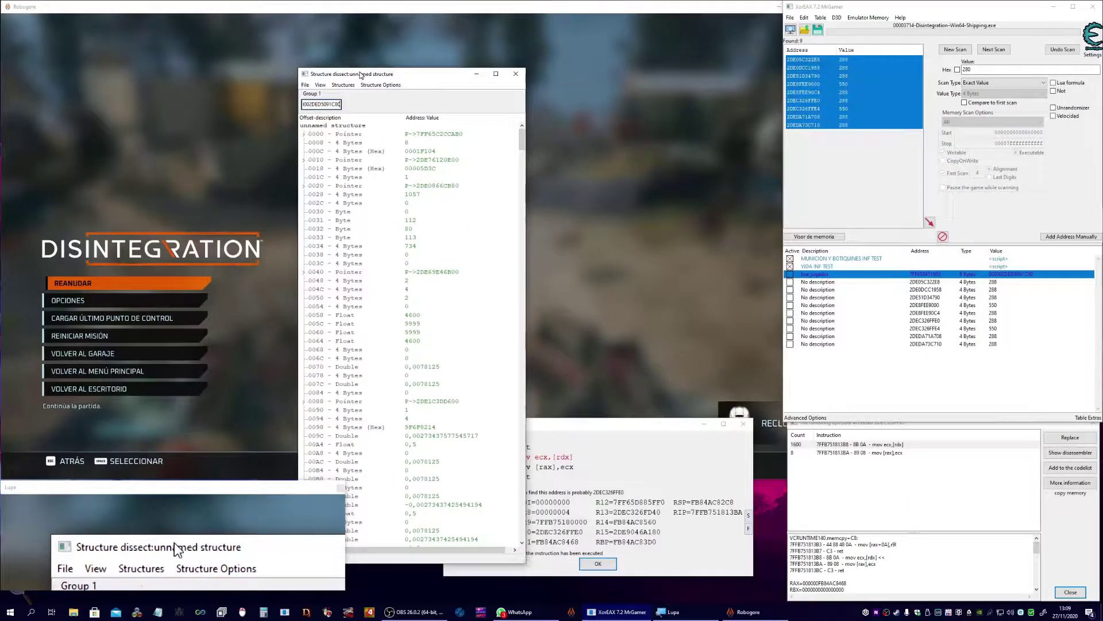
# Step: Show the memory region at R13's address 2DEC326FD40 and copy that address
pyautogui.click(616, 496)
pyautogui.moveTo(646, 424); pyautogui.dragTo(738, 407)
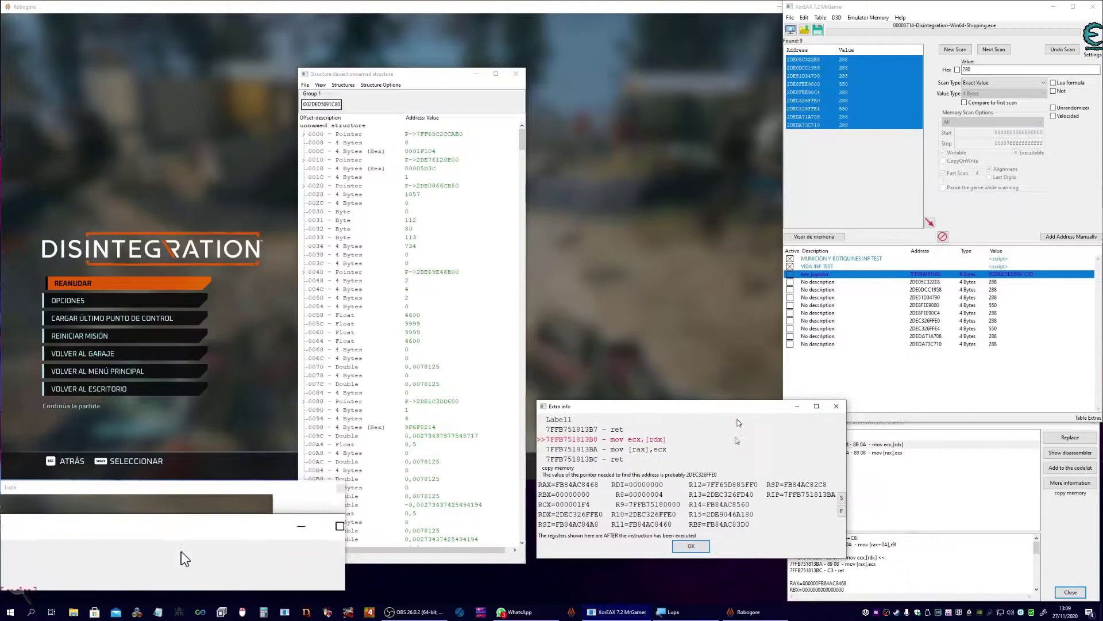
pyautogui.doubleClick(744, 497)
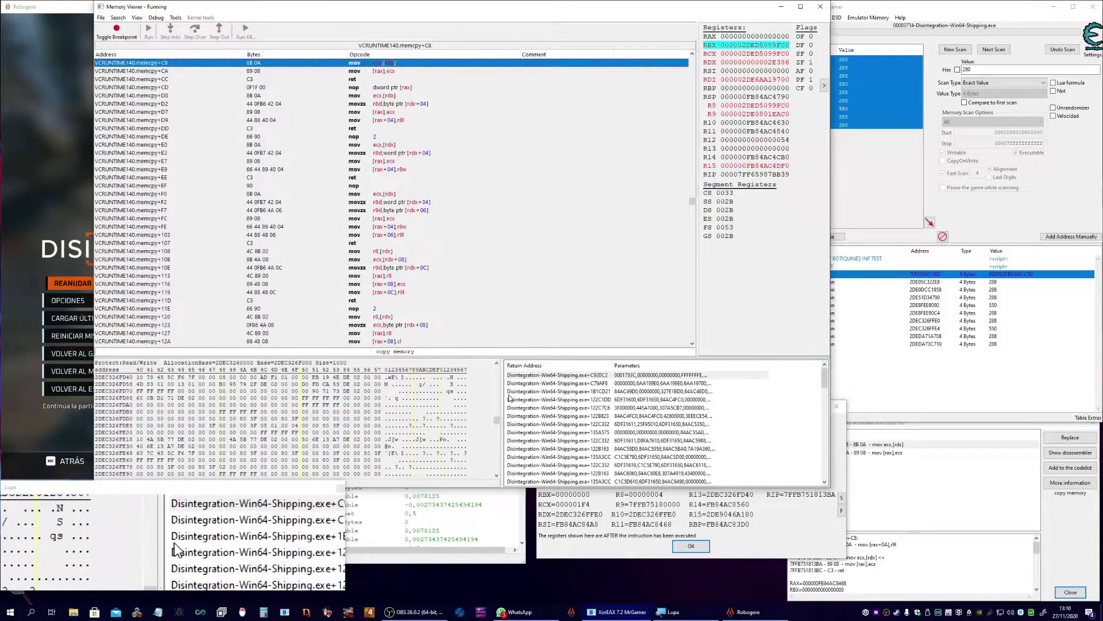
pyautogui.click(140, 377)
pyautogui.rightClick(143, 378)
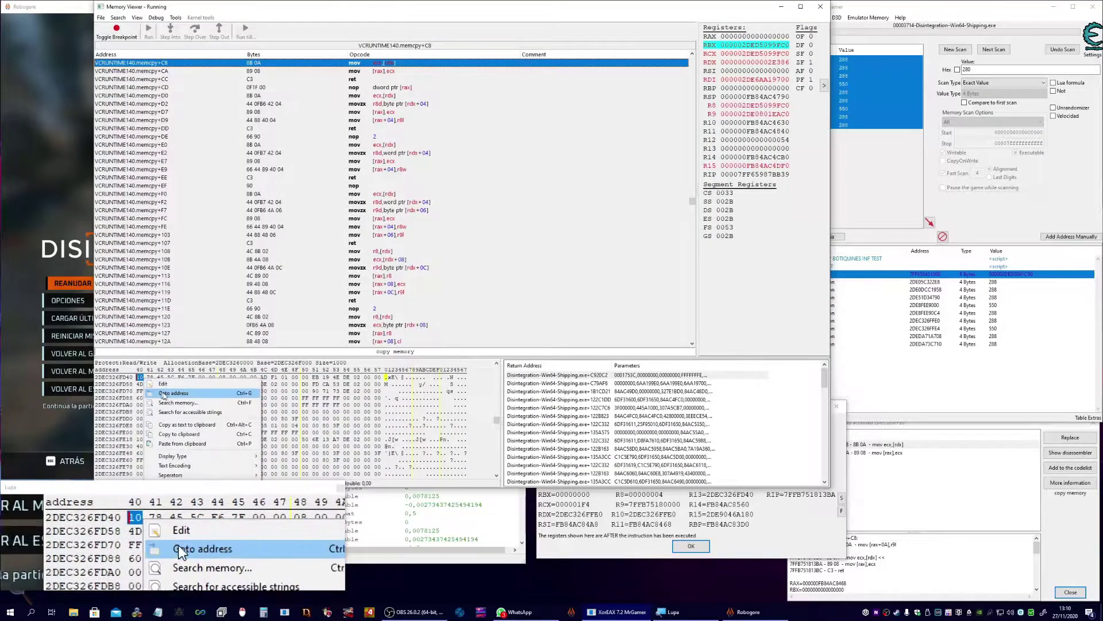
pyautogui.click(166, 396)
pyautogui.hotkey('ctrl', 'c')
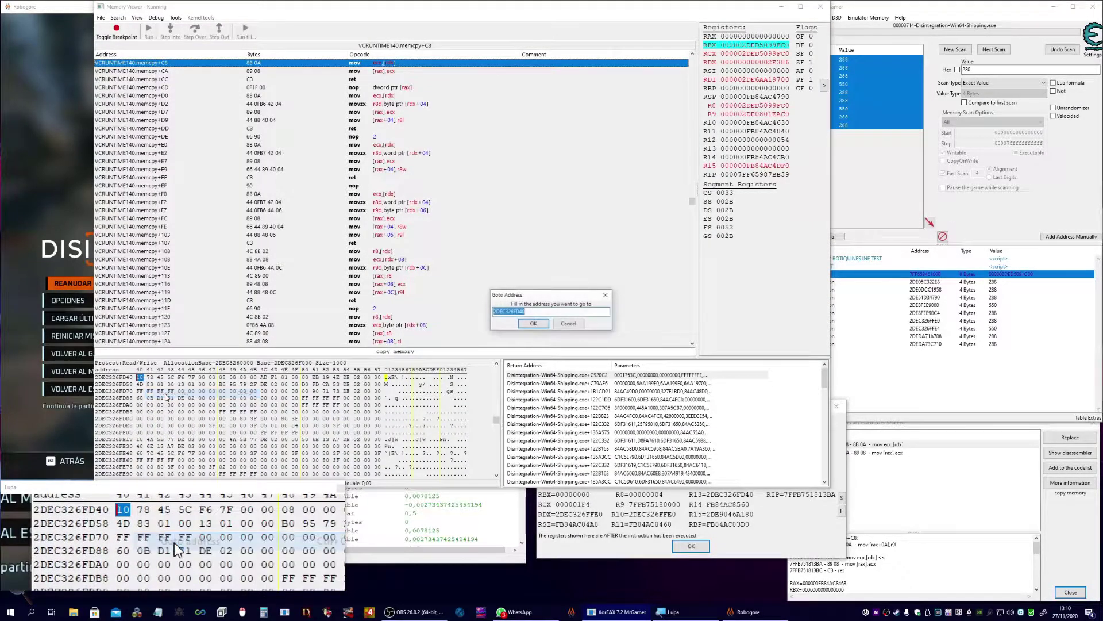
pyautogui.click(564, 325)
# Step: Search the dissected player structure for the value 2DEC326FD40
pyautogui.click(505, 562)
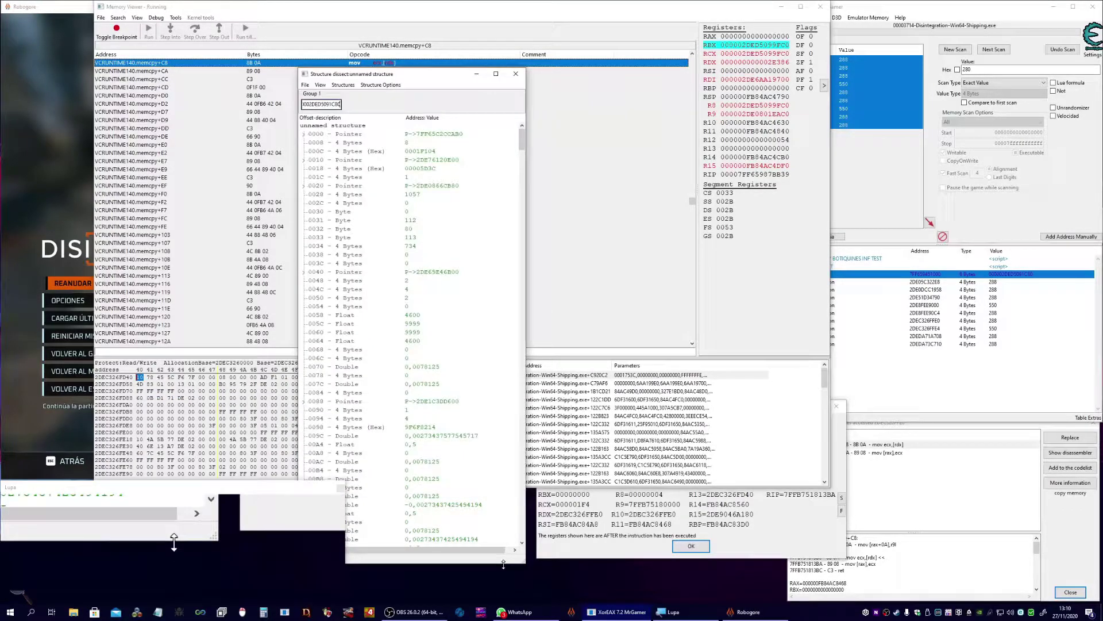
pyautogui.rightClick(336, 133)
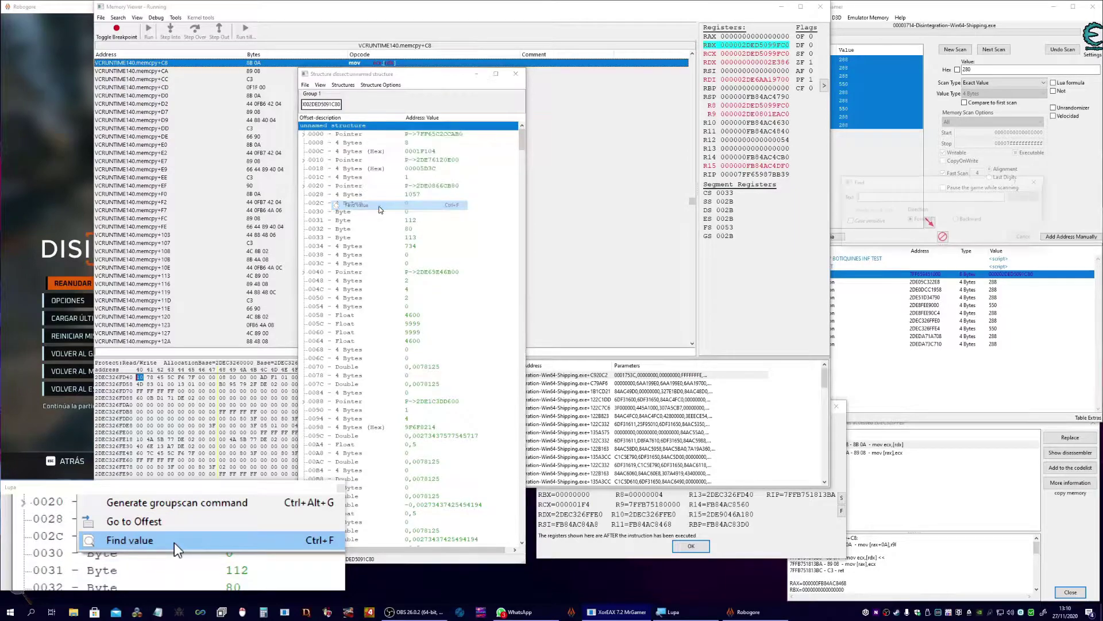
pyautogui.click(363, 288)
pyautogui.hotkey('ctrl', 'v')
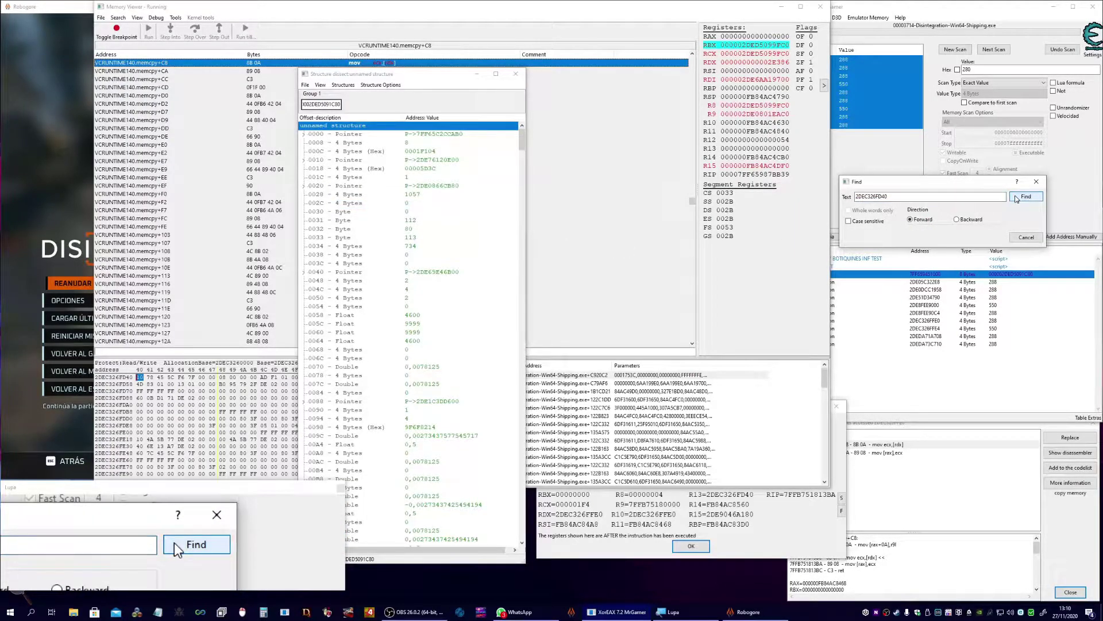
pyautogui.click(1026, 238)
# Step: Delete the unnamed structure from the structure dissection
pyautogui.click(380, 84)
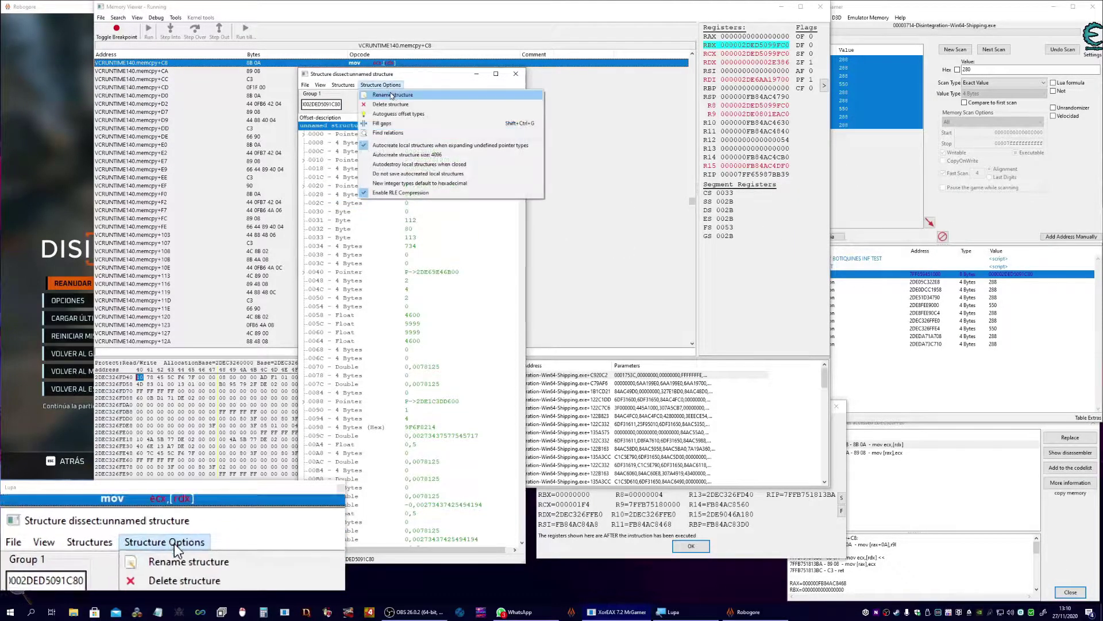
pyautogui.click(396, 104)
pyautogui.click(575, 308)
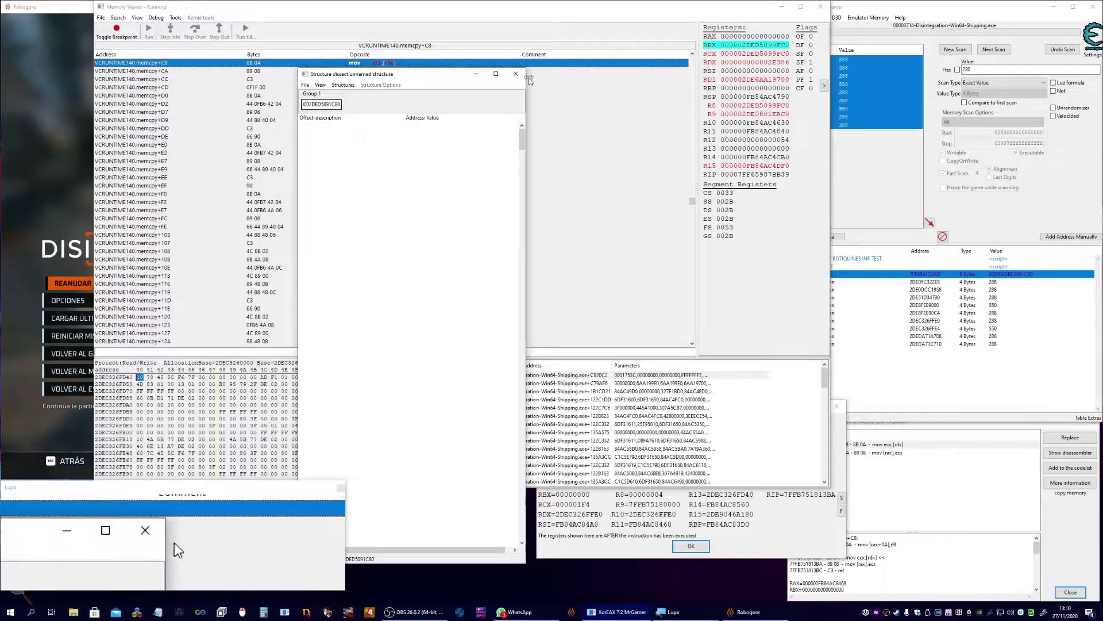
# Step: Set a breakpoint on the VCRUNTIME140.memcpy+C8 instruction with the condition R13 == 0x2DEC326FD40 and resume execution
pyautogui.click(516, 74)
pyautogui.click(802, 537)
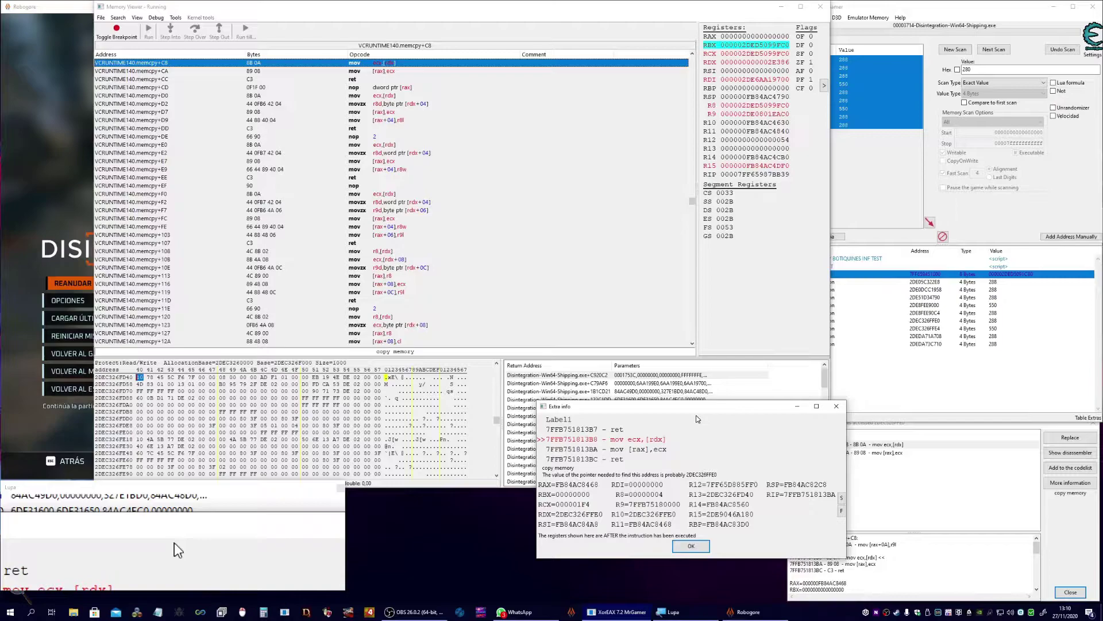
pyautogui.click(115, 32)
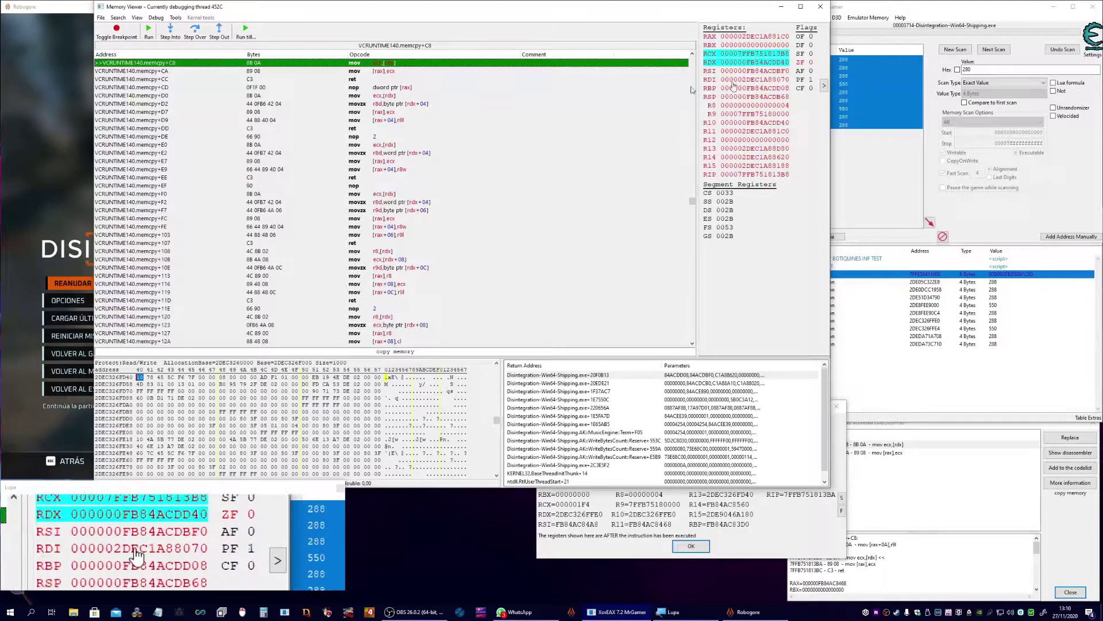
pyautogui.rightClick(226, 64)
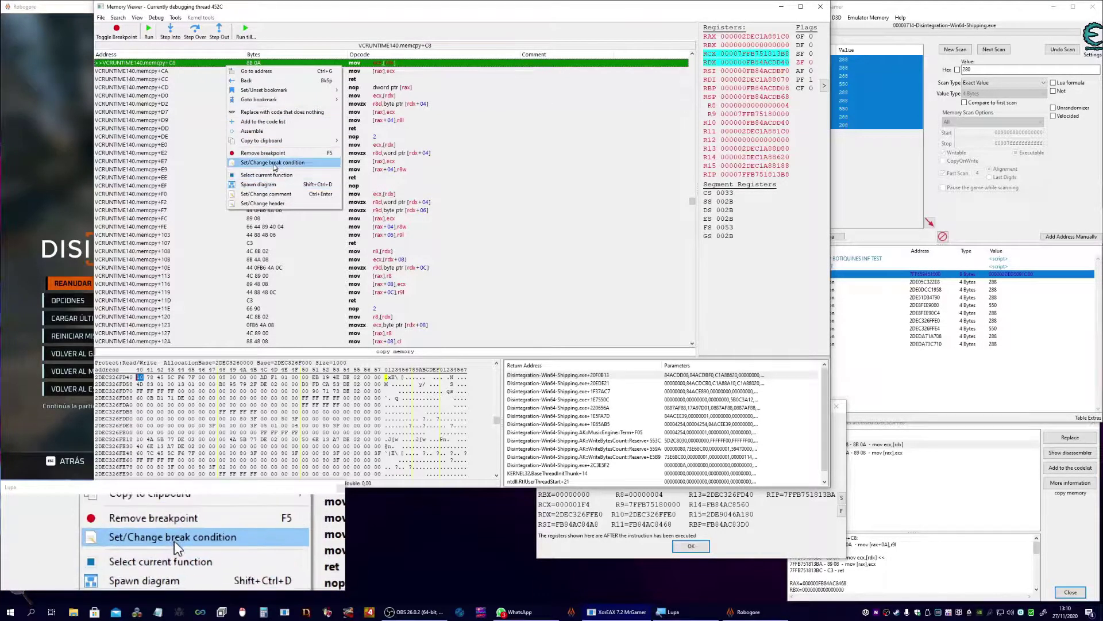
pyautogui.click(274, 163)
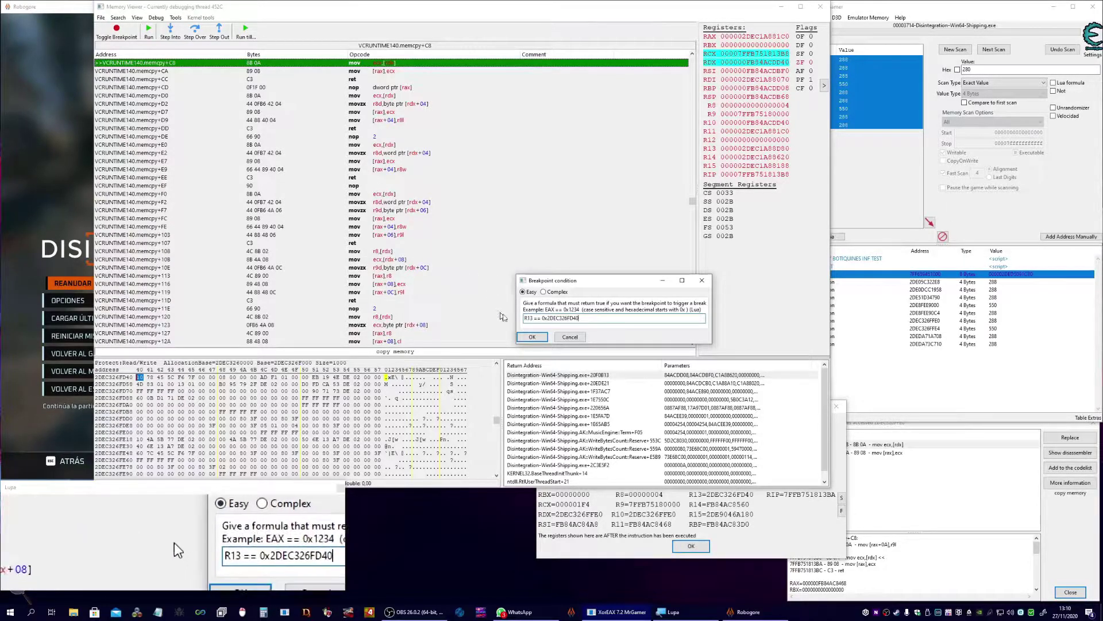
pyautogui.click(540, 336)
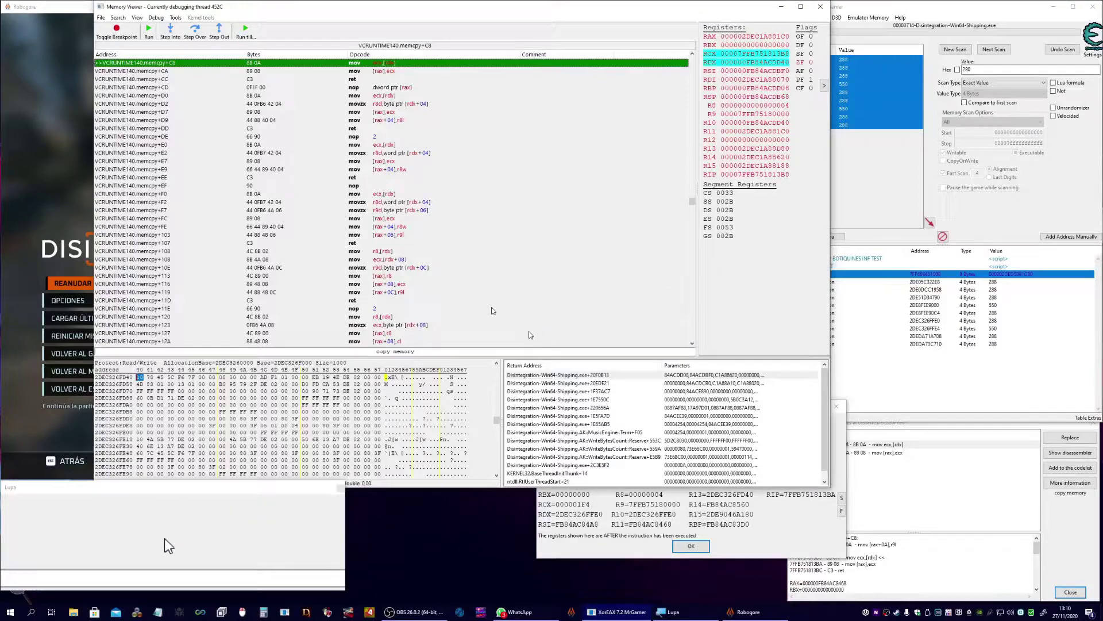
pyautogui.click(153, 35)
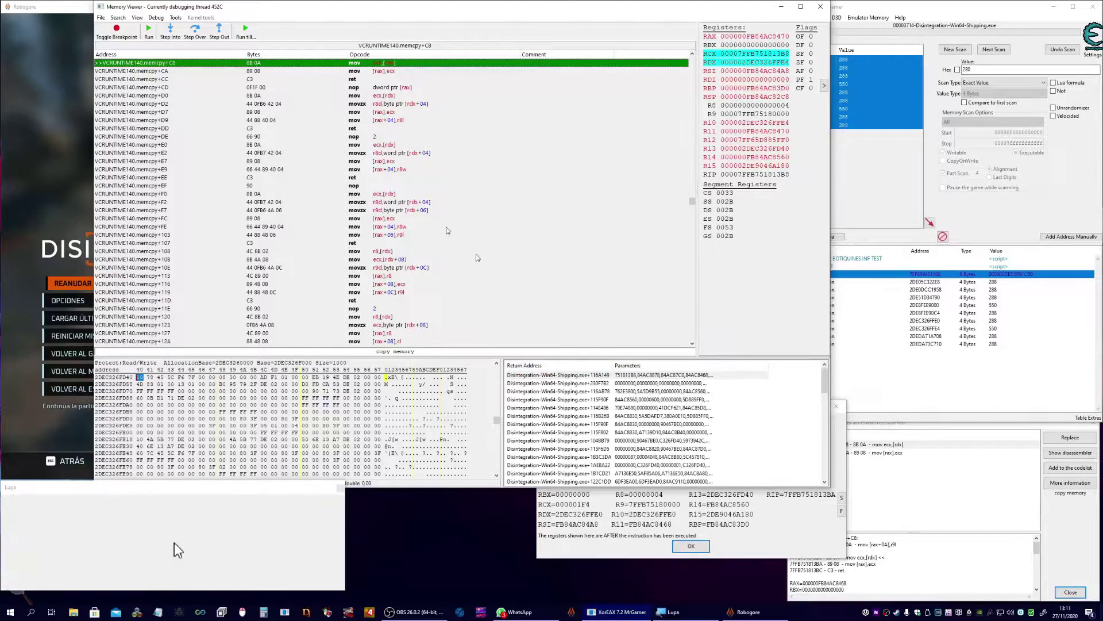
# Step: Create an AOB injection script at the memcpy+C8 instruction with the injection symbol named chatarra
pyautogui.click(175, 17)
pyautogui.click(211, 226)
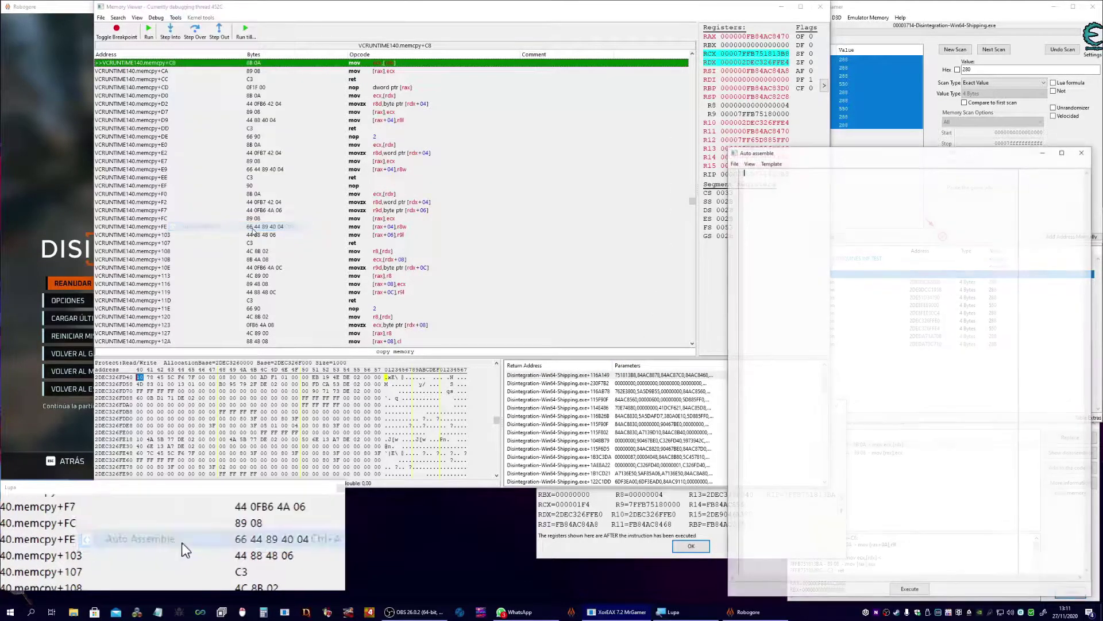
pyautogui.click(771, 163)
pyautogui.click(788, 210)
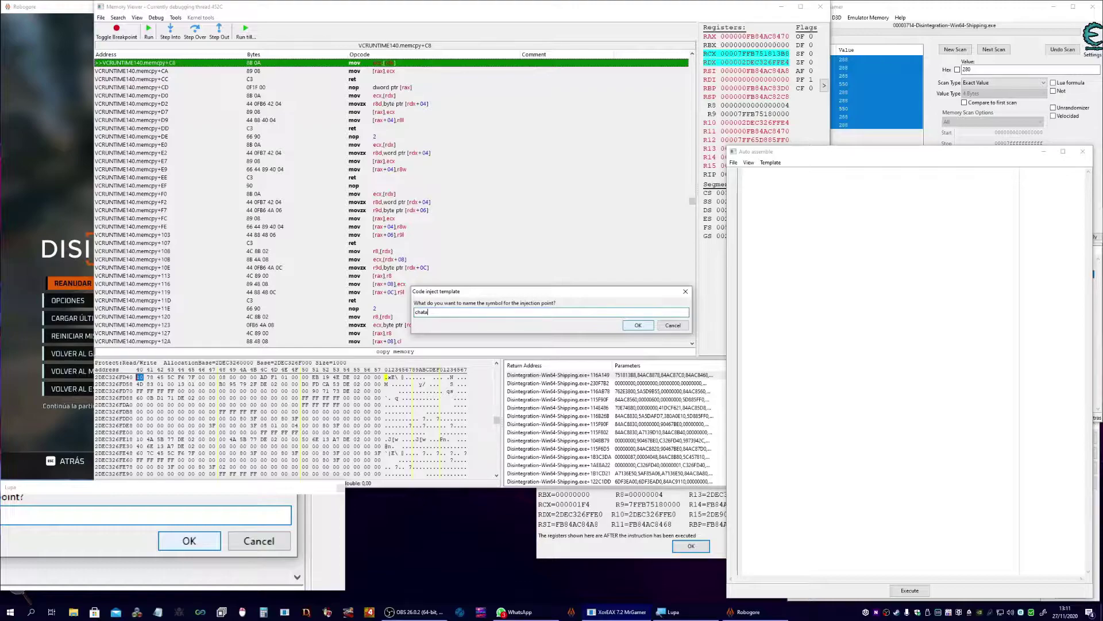
pyautogui.write('chatarra')
pyautogui.click(637, 325)
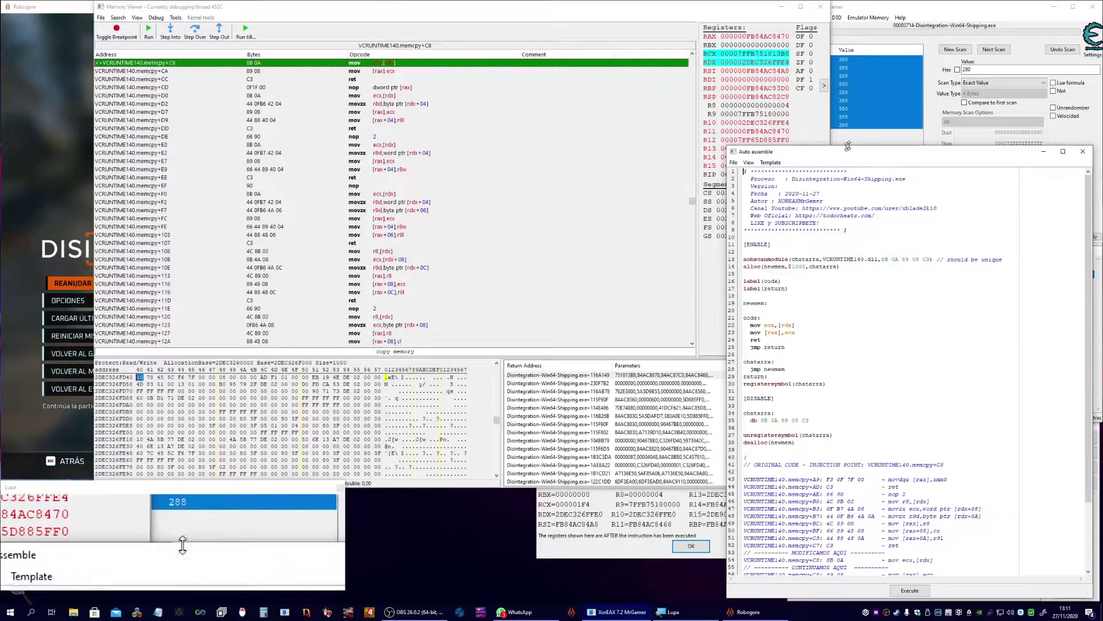
pyautogui.moveTo(857, 154); pyautogui.dragTo(545, 104)
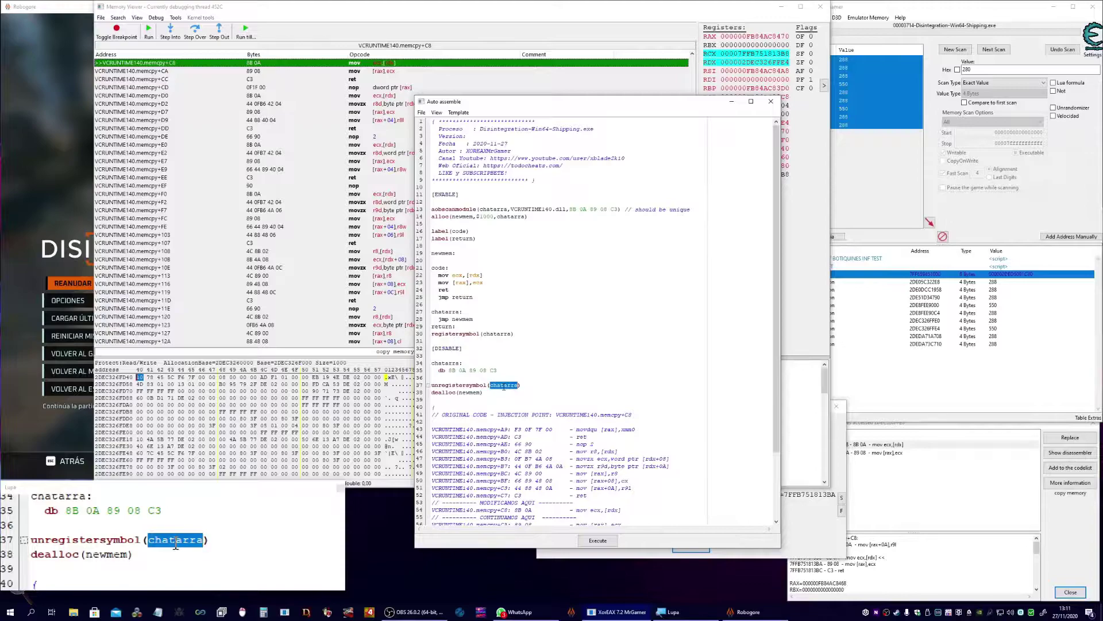
# Step: Replace the names inside unregistersymbol and dealloc in the disable section with *
pyautogui.write('*')
pyautogui.doubleClick(470, 392)
pyautogui.write('*')
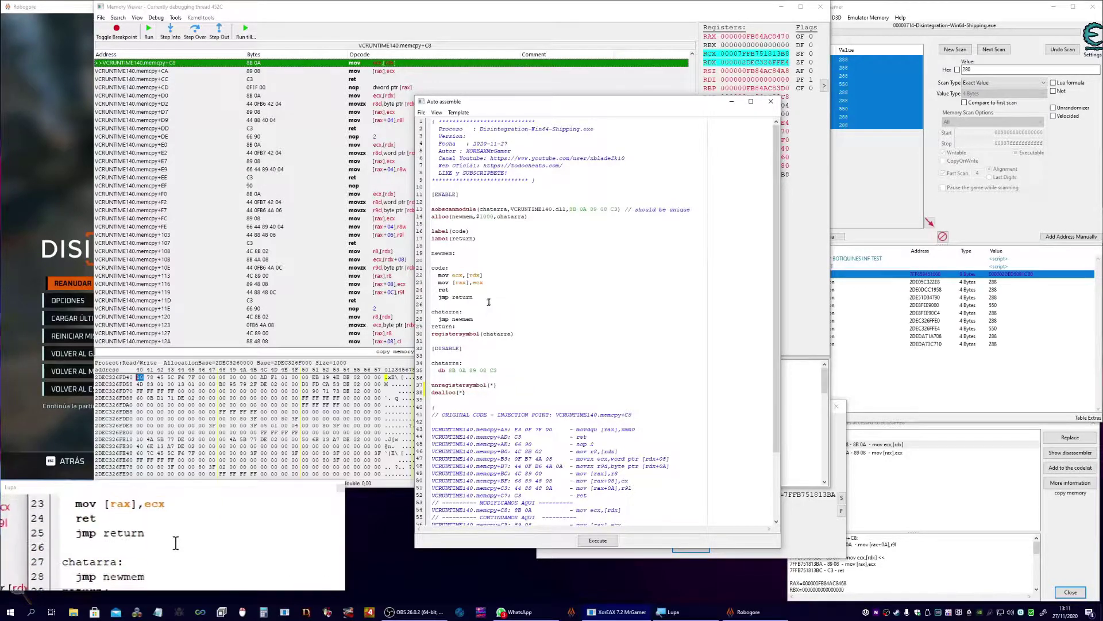
# Step: Allocate memory for base_chatarra below the newmem allocation and register base_chatarra as a symbol after chatarra
pyautogui.click(528, 217)
pyautogui.press('Return')
pyautogui.press('Return')
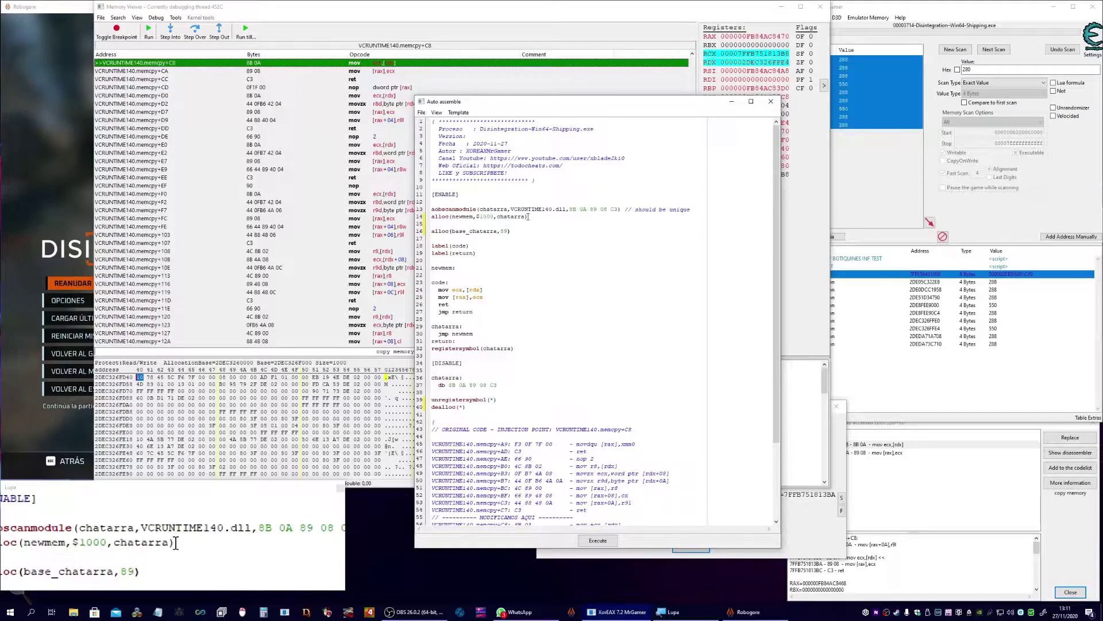
pyautogui.doubleClick(484, 231)
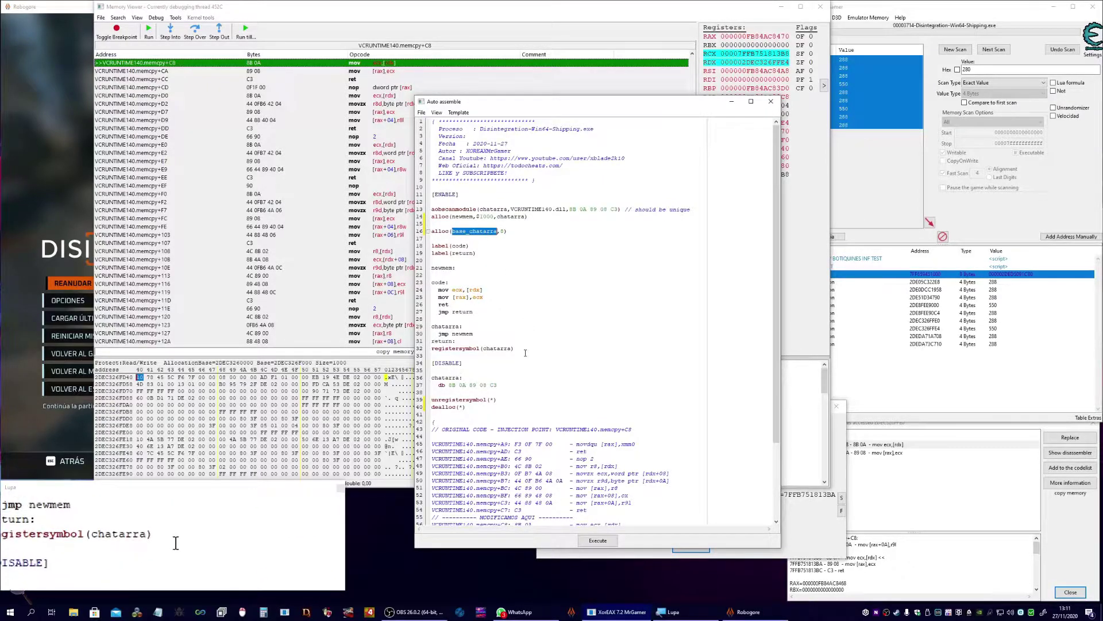
pyautogui.press('Return')
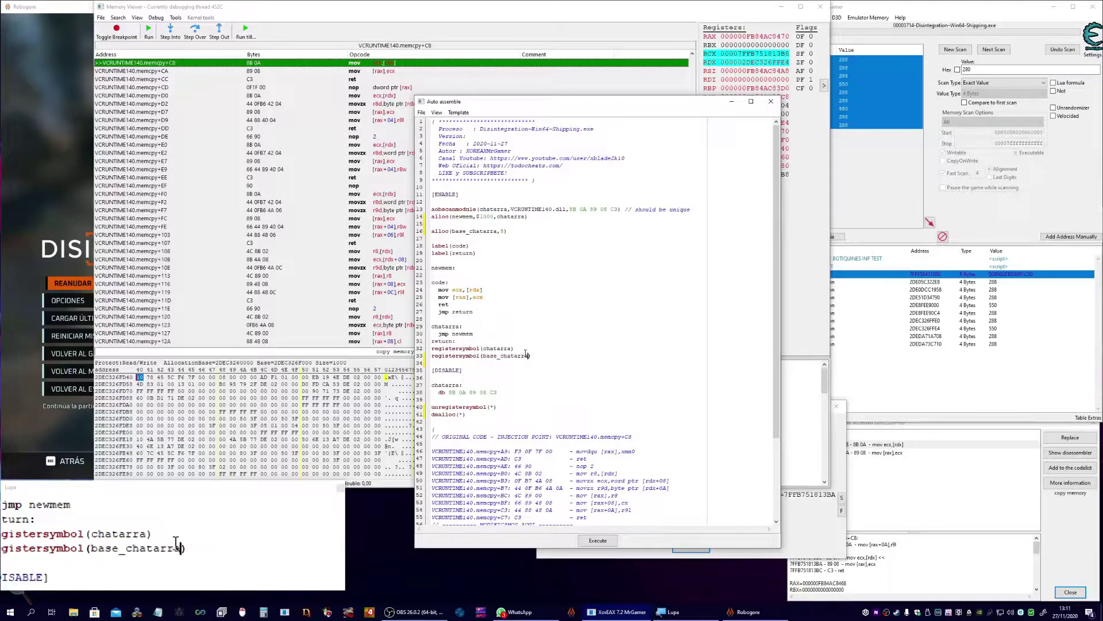
pyautogui.doubleClick(520, 356)
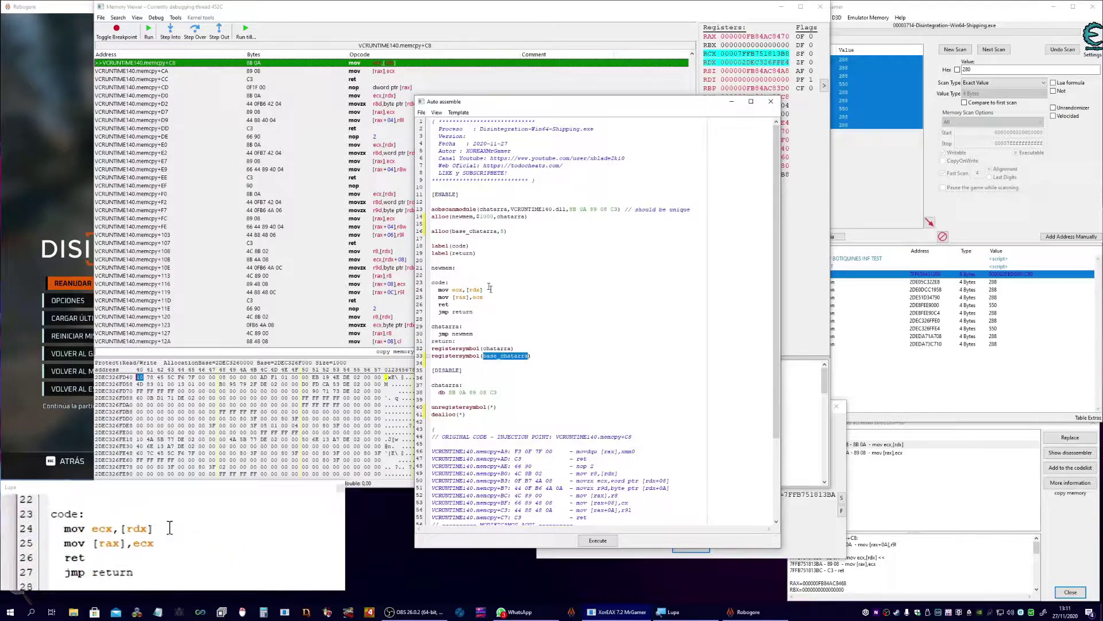
# Step: Under newmem, add mov rbx,Disintegration-Win64-Shipping.exe+116A149, taking the return address from the first entry of the stack trace
pyautogui.click(470, 266)
pyautogui.press('Return')
pyautogui.write('mov rbx,')
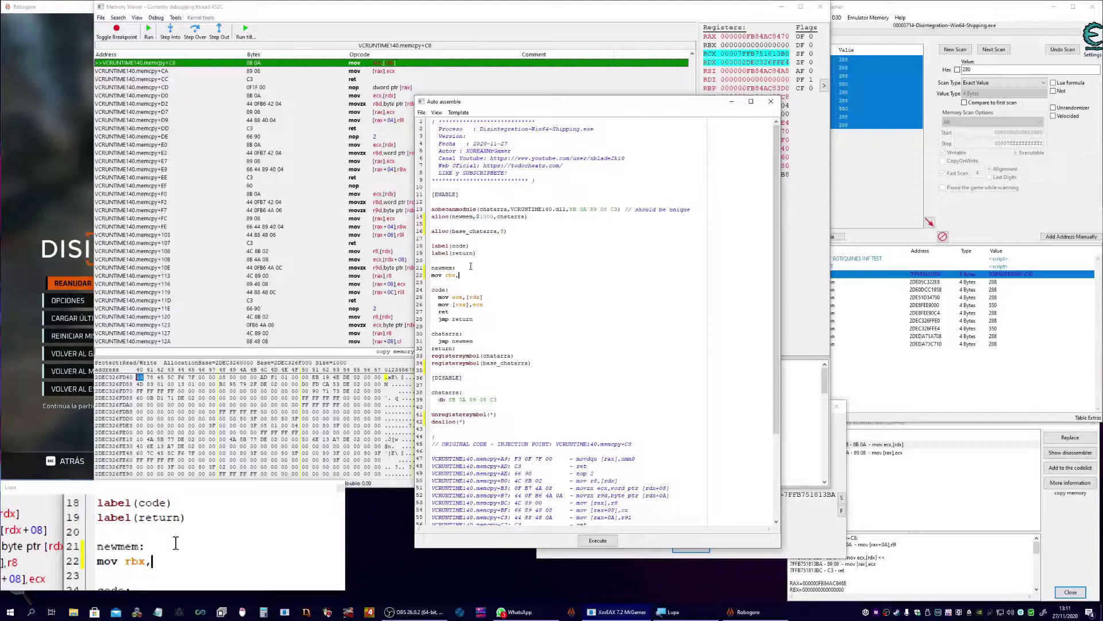
pyautogui.click(548, 63)
pyautogui.rightClick(614, 376)
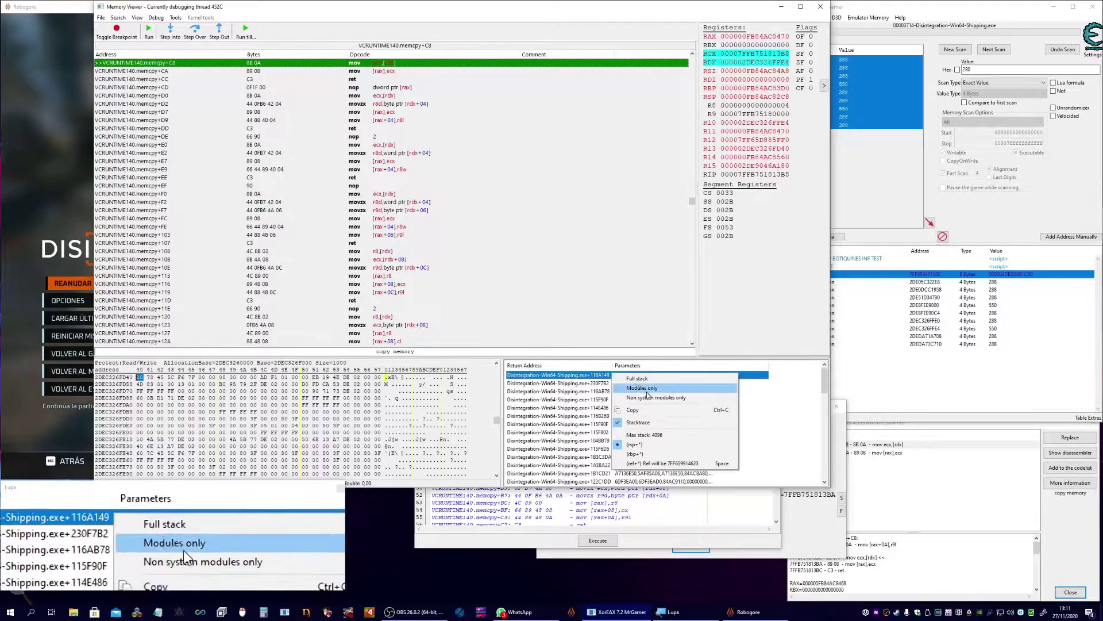
pyautogui.click(641, 410)
pyautogui.click(546, 488)
pyautogui.click(485, 273)
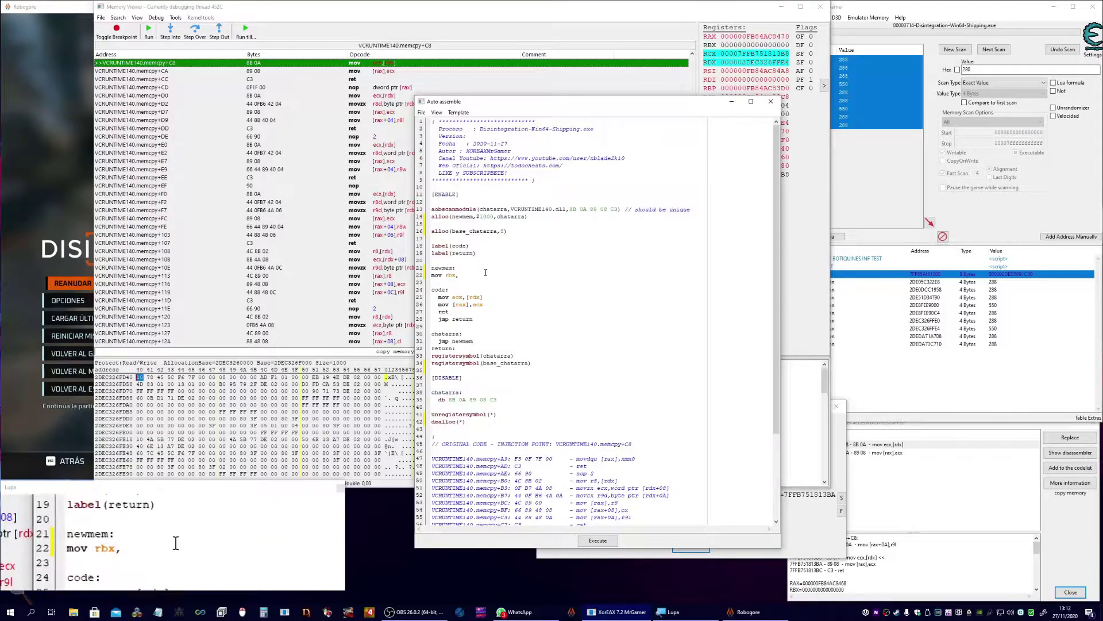
pyautogui.hotkey('ctrl', 'v')
pyautogui.press('BackSpace')
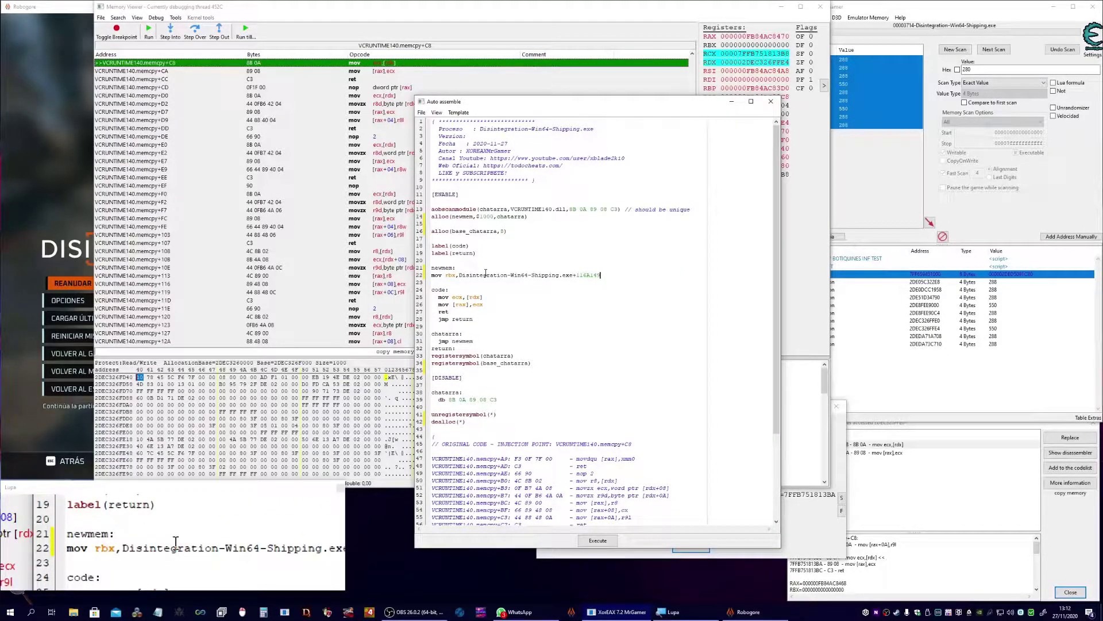
# Step: Add cmp [rsp],rbx and jne @f under the mov rbx line, followed by an @@: label
pyautogui.press('Return')
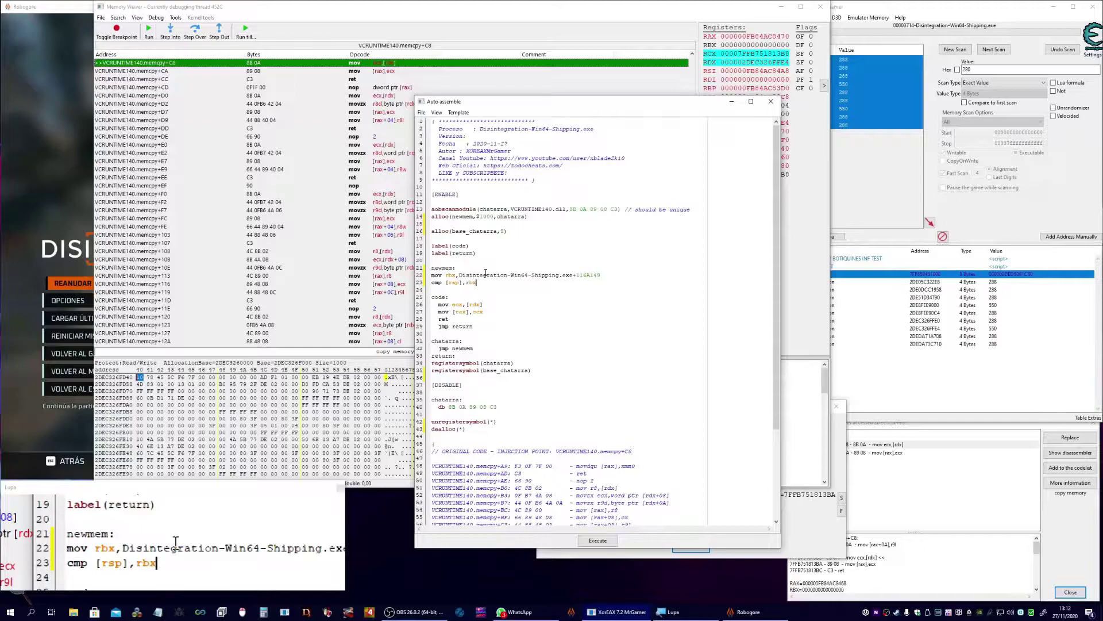
pyautogui.press('Return')
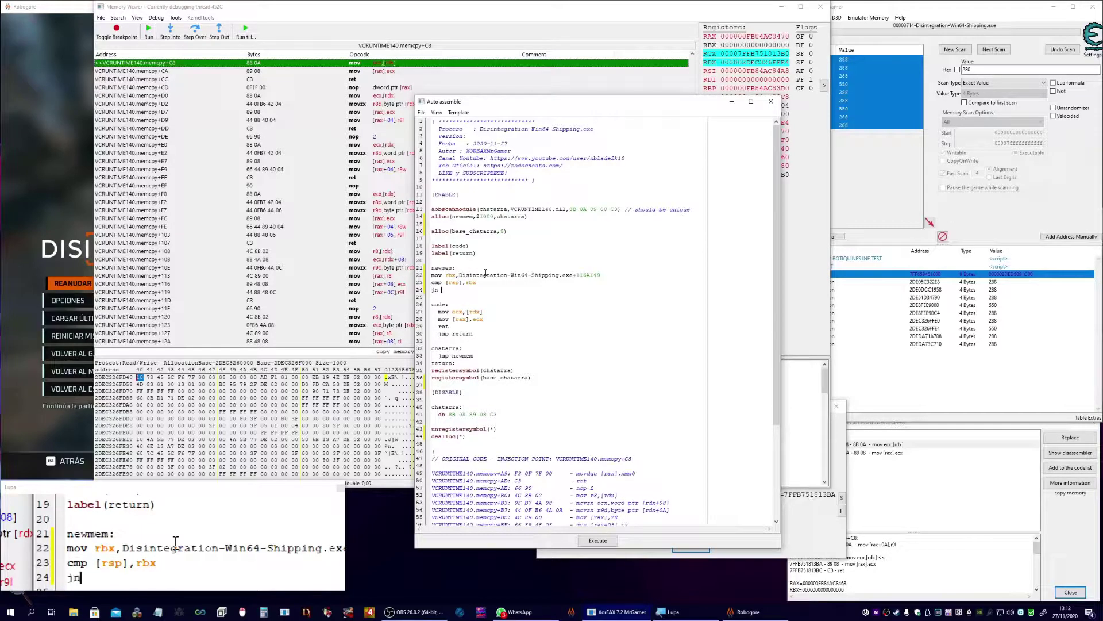
pyautogui.write('jne @f')
pyautogui.press('Return')
pyautogui.press('Return')
pyautogui.press('Return')
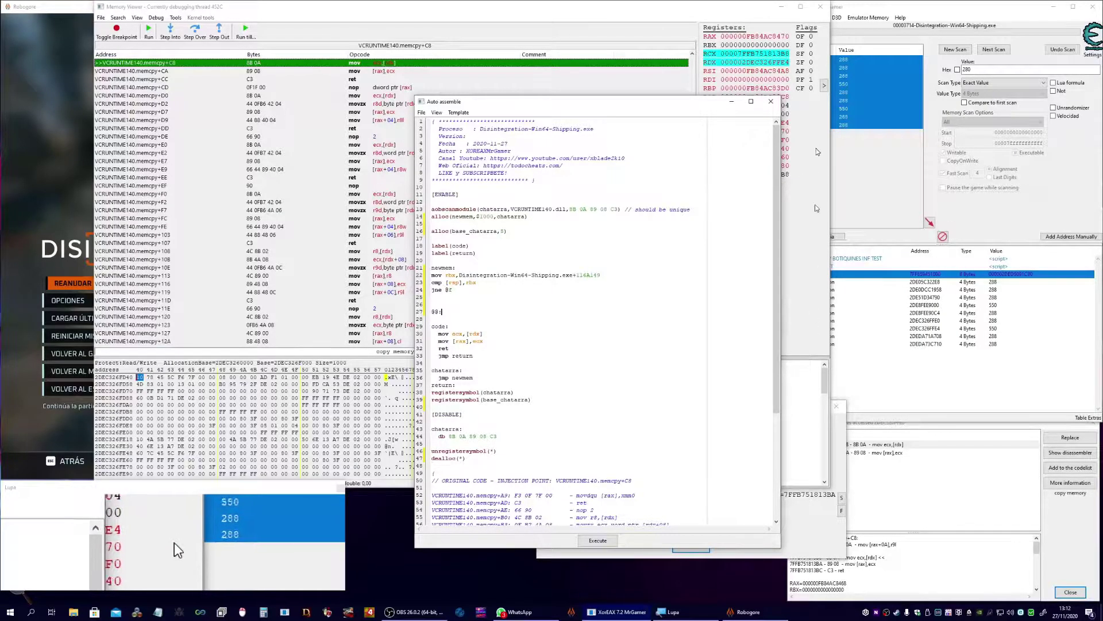
# Step: Dissect the memory at the RSP register's address as an unnamed structure of size 4096 with guessed field types and examine offset 0000
pyautogui.click(817, 129)
pyautogui.doubleClick(740, 99)
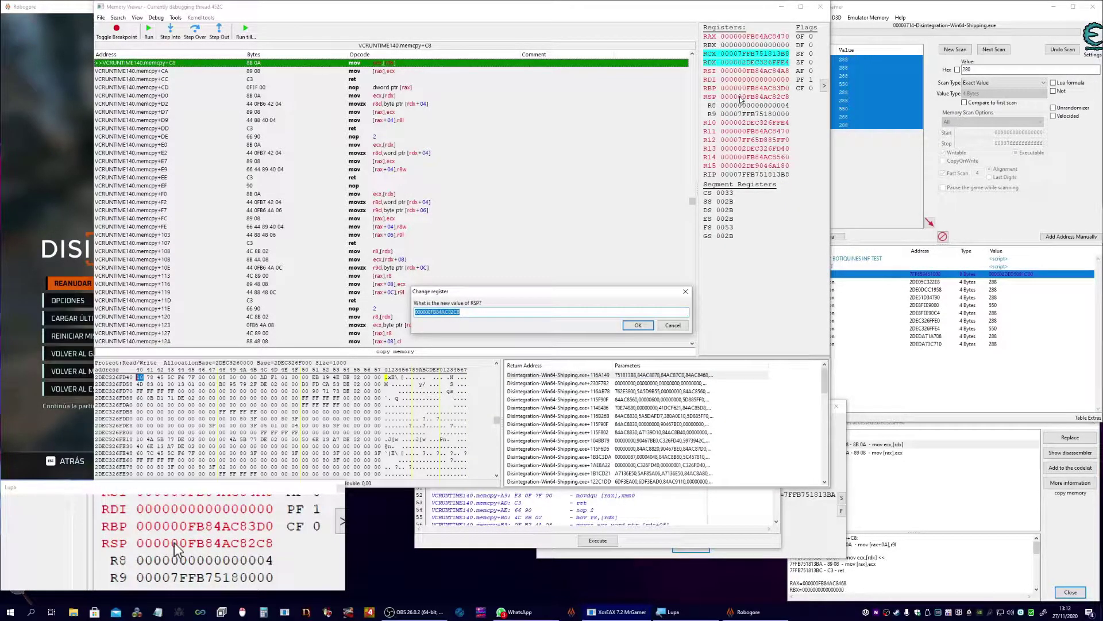
pyautogui.click(684, 325)
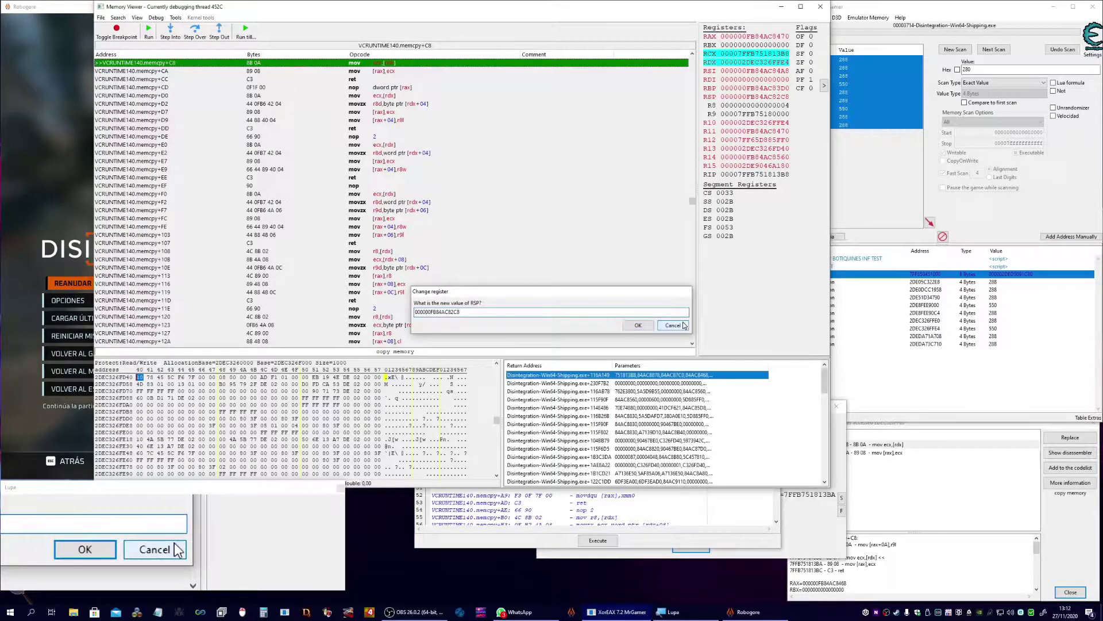
pyautogui.click(176, 18)
pyautogui.click(207, 78)
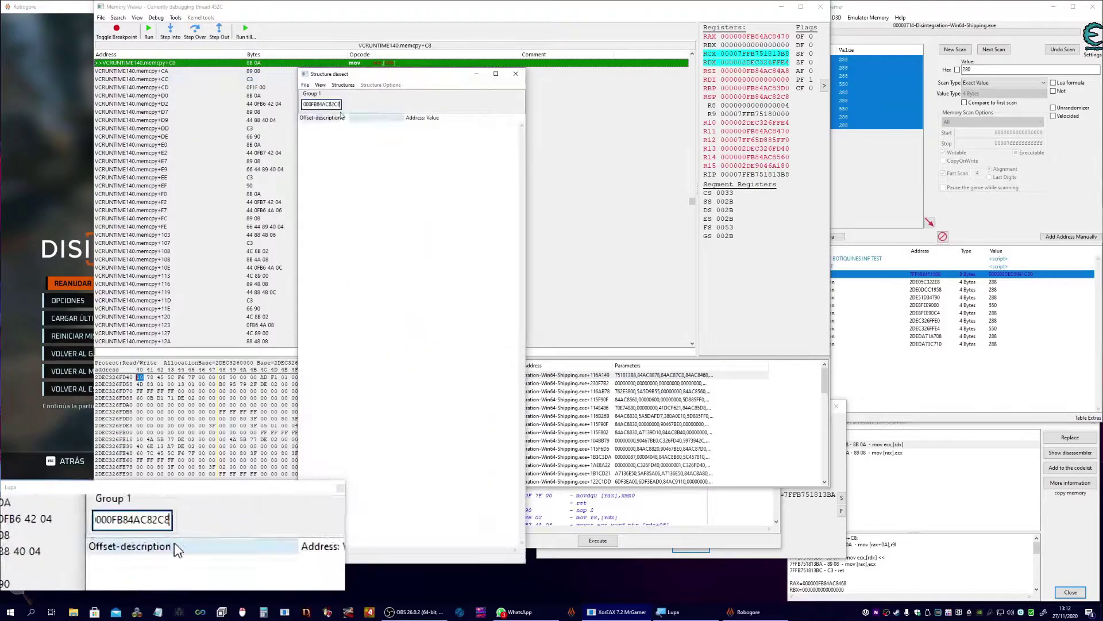
pyautogui.click(343, 84)
pyautogui.click(359, 99)
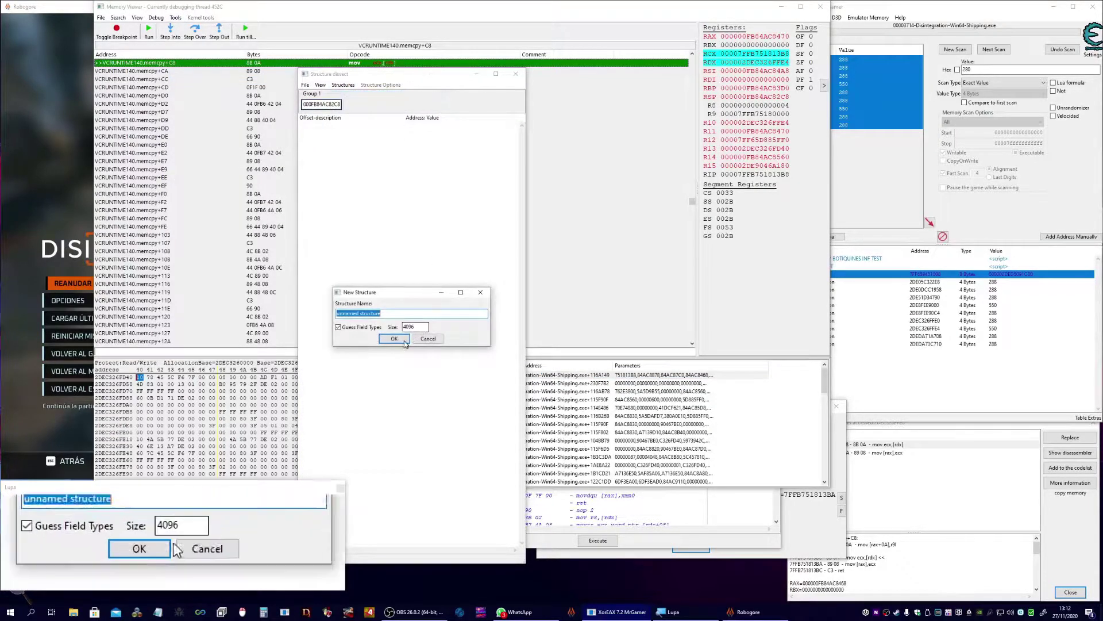
pyautogui.click(395, 339)
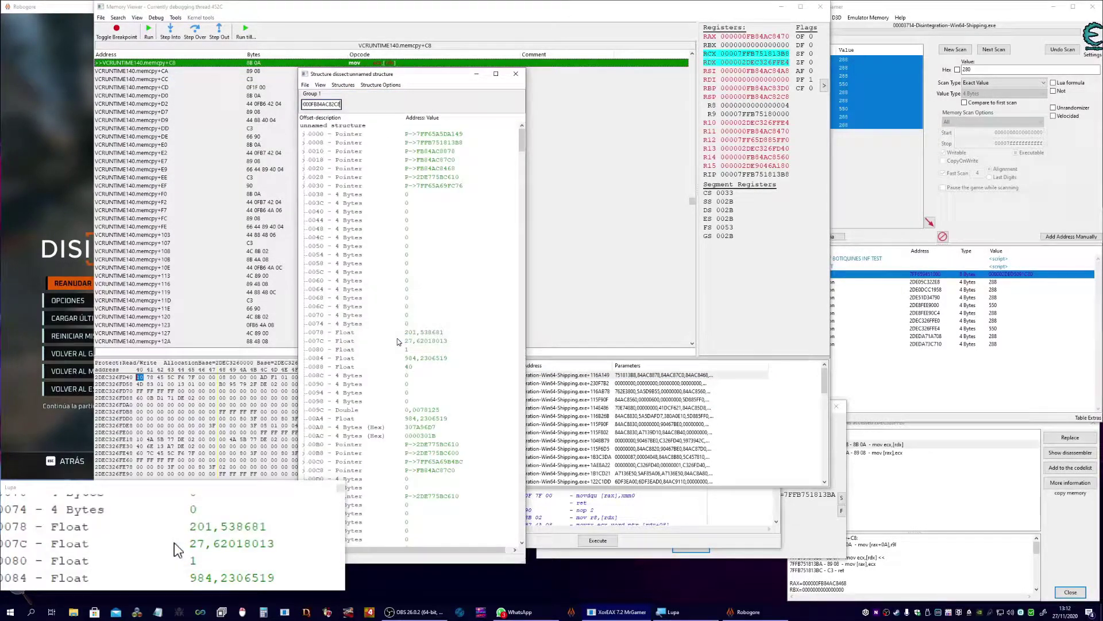
pyautogui.click(455, 134)
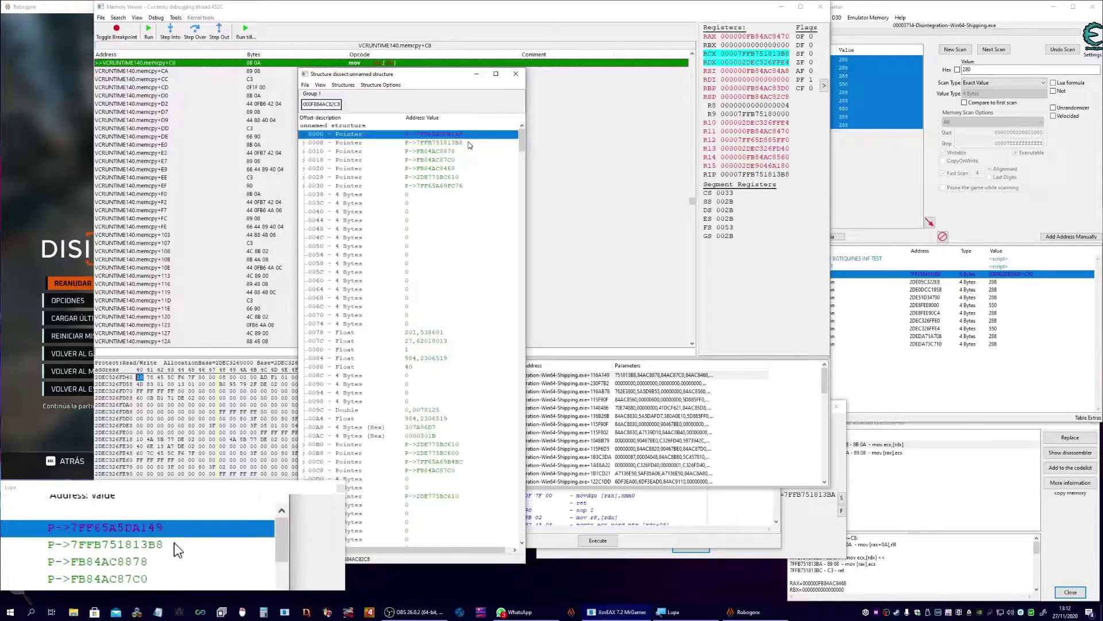
# Step: Delete the unnamed structure of the RSP address and close the structure dissection
pyautogui.click(376, 85)
pyautogui.click(384, 102)
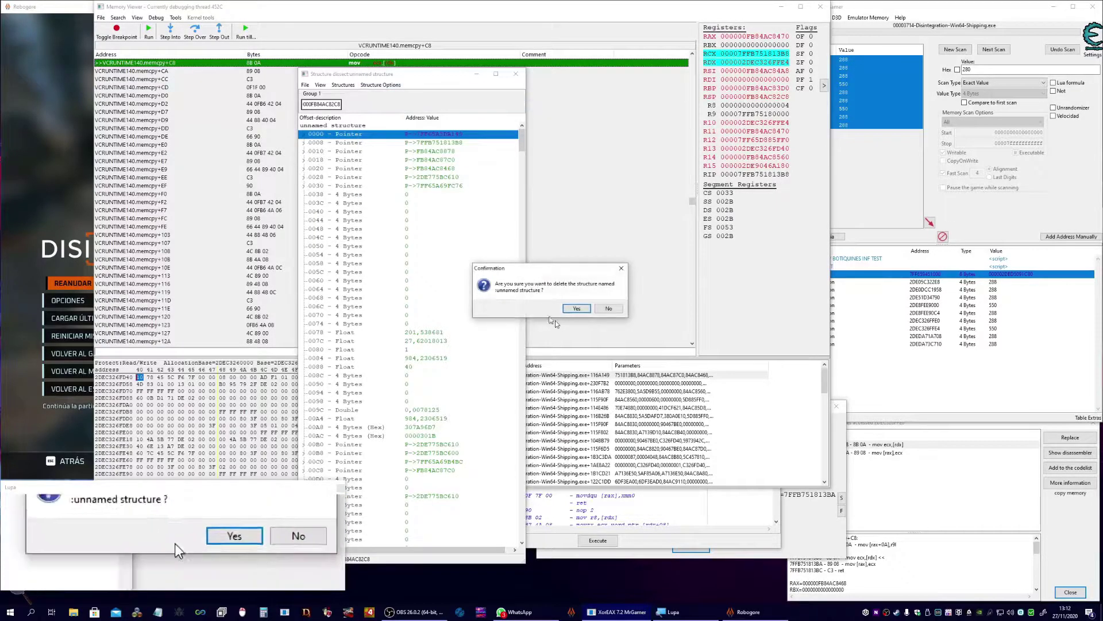
pyautogui.click(576, 308)
pyautogui.click(515, 74)
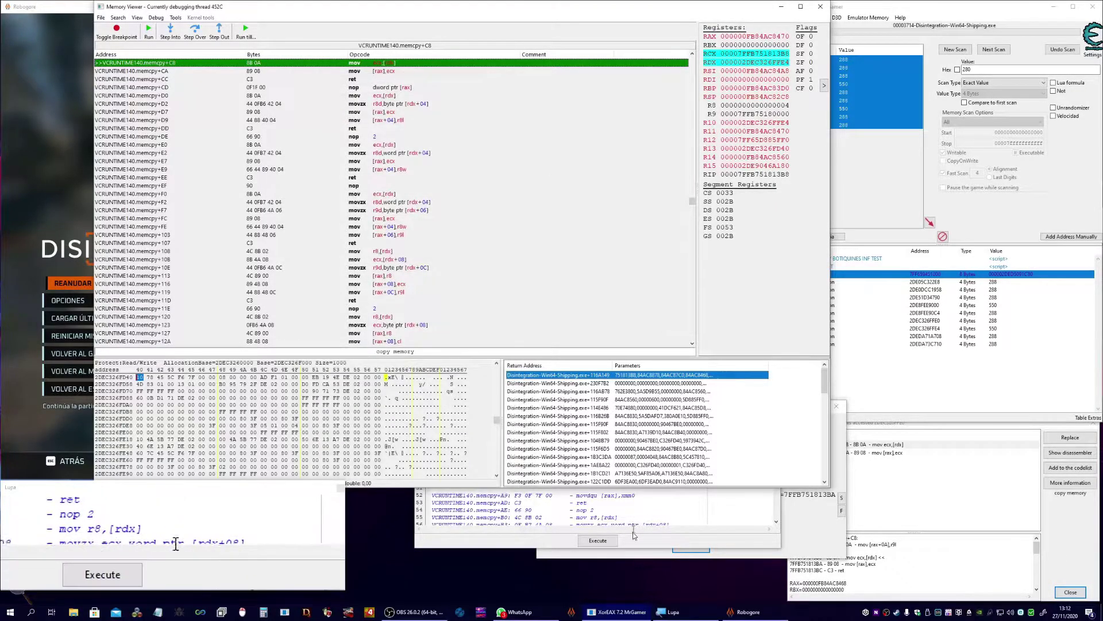
# Step: Insert mov [base_chatarra],r13 after the jne @f line and remove the blank line before the @@: label
pyautogui.click(634, 534)
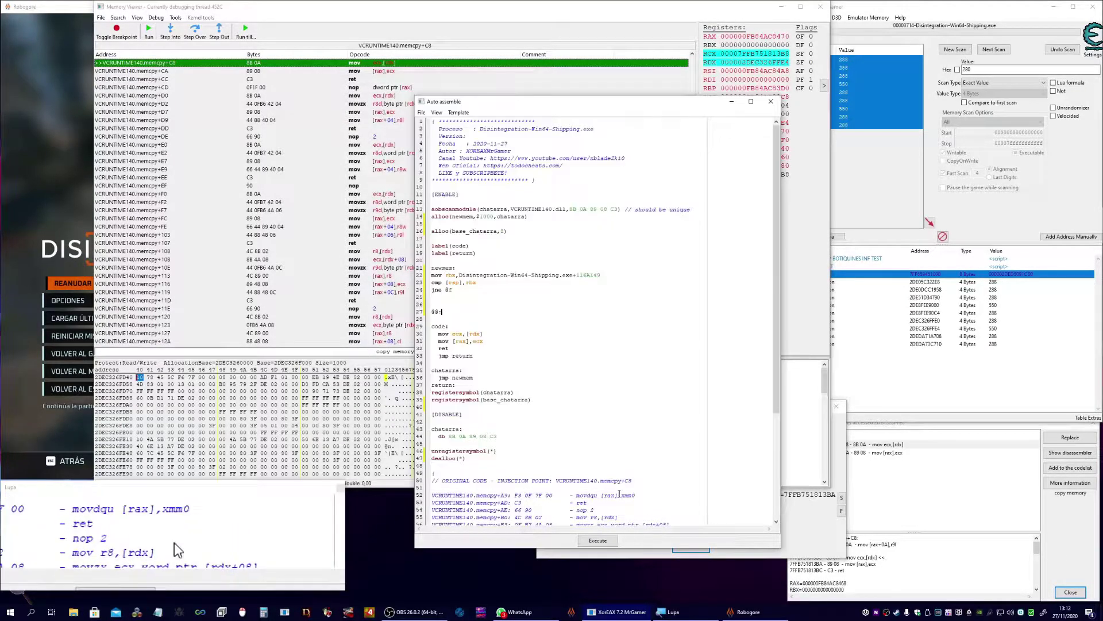
pyautogui.doubleClick(501, 400)
pyautogui.rightClick(503, 401)
pyautogui.click(515, 420)
pyautogui.click(444, 296)
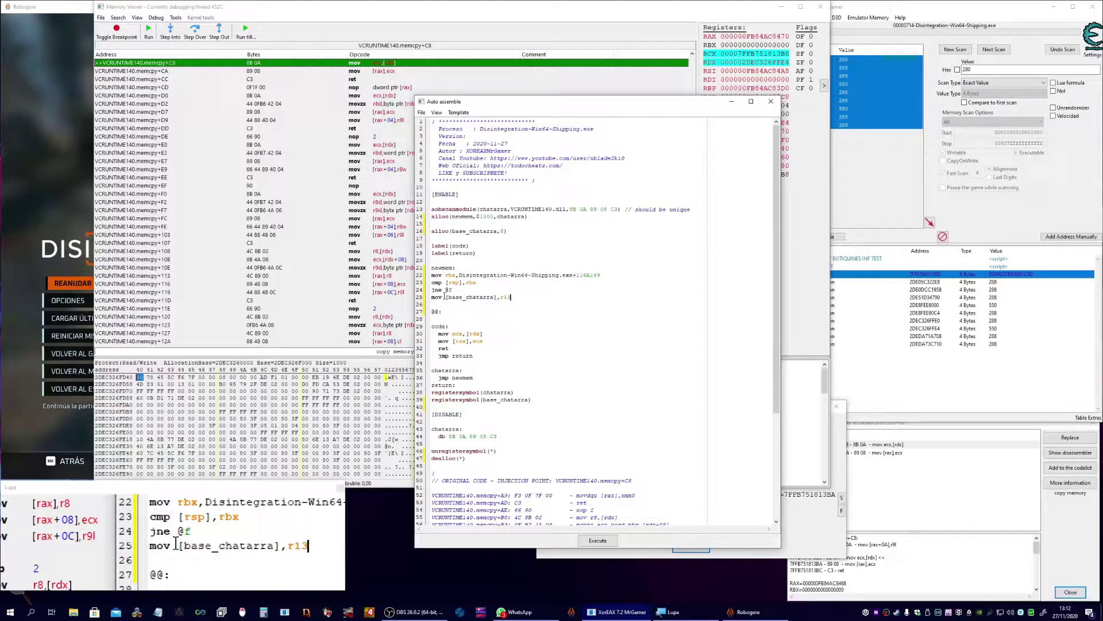
pyautogui.press('BackSpace')
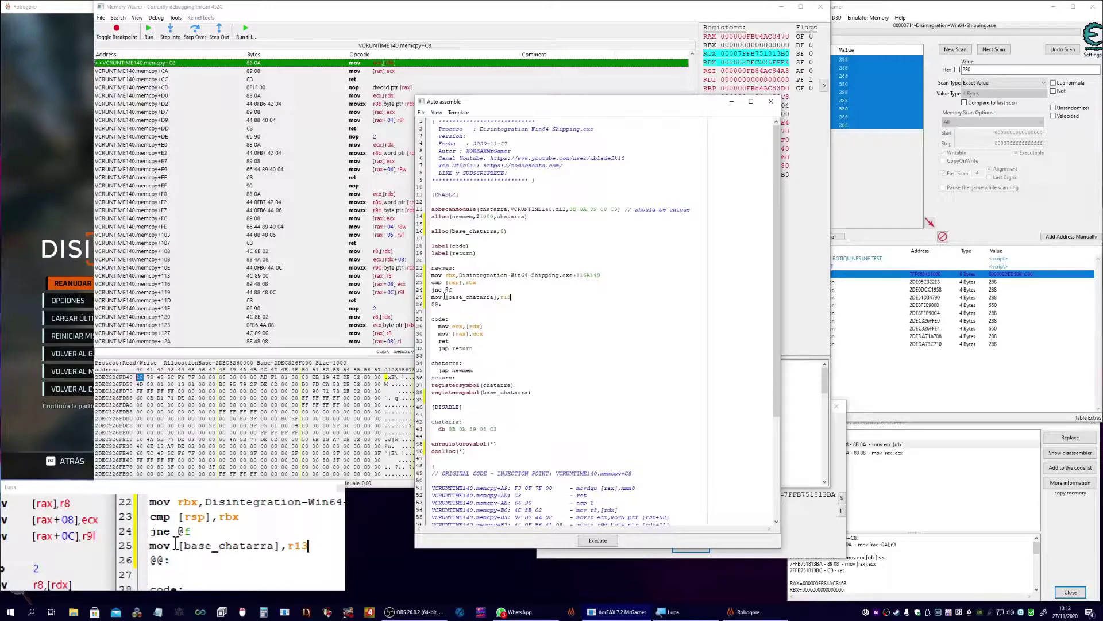
# Step: Copy the name base_chatarra from the mov line and assign the script to the current cheat table
pyautogui.doubleClick(459, 297)
pyautogui.rightClick(458, 298)
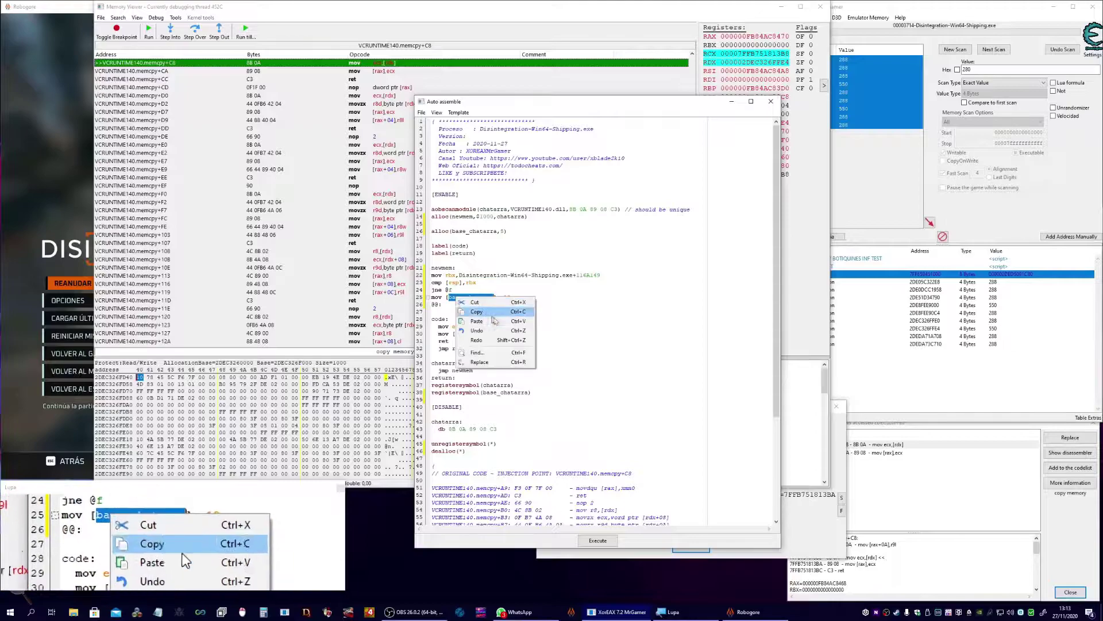
pyautogui.click(477, 312)
pyautogui.click(421, 113)
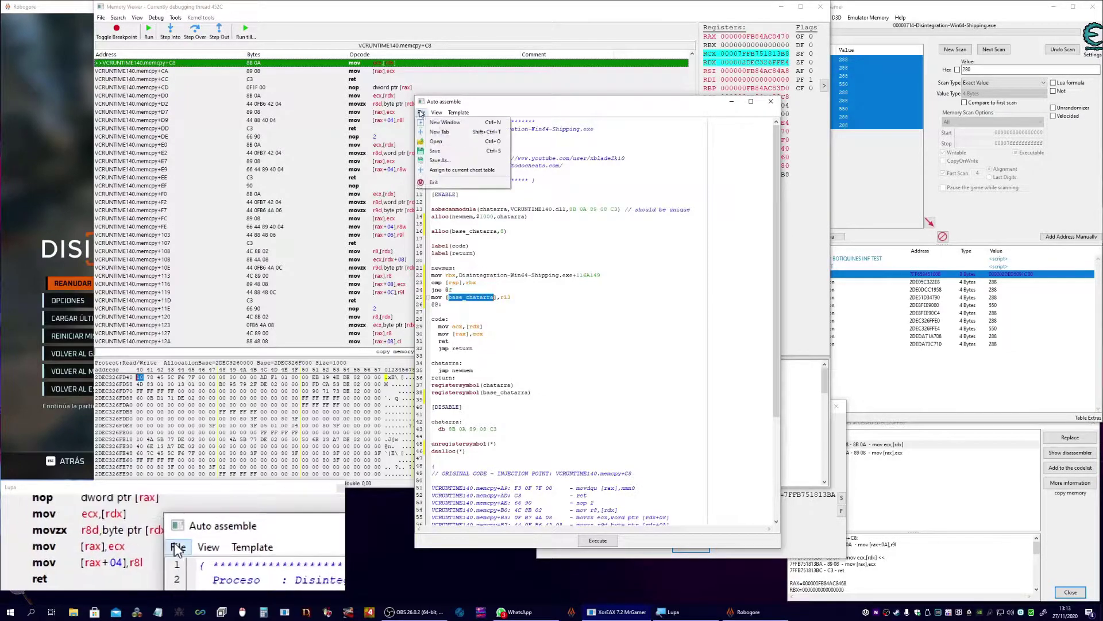
pyautogui.click(457, 170)
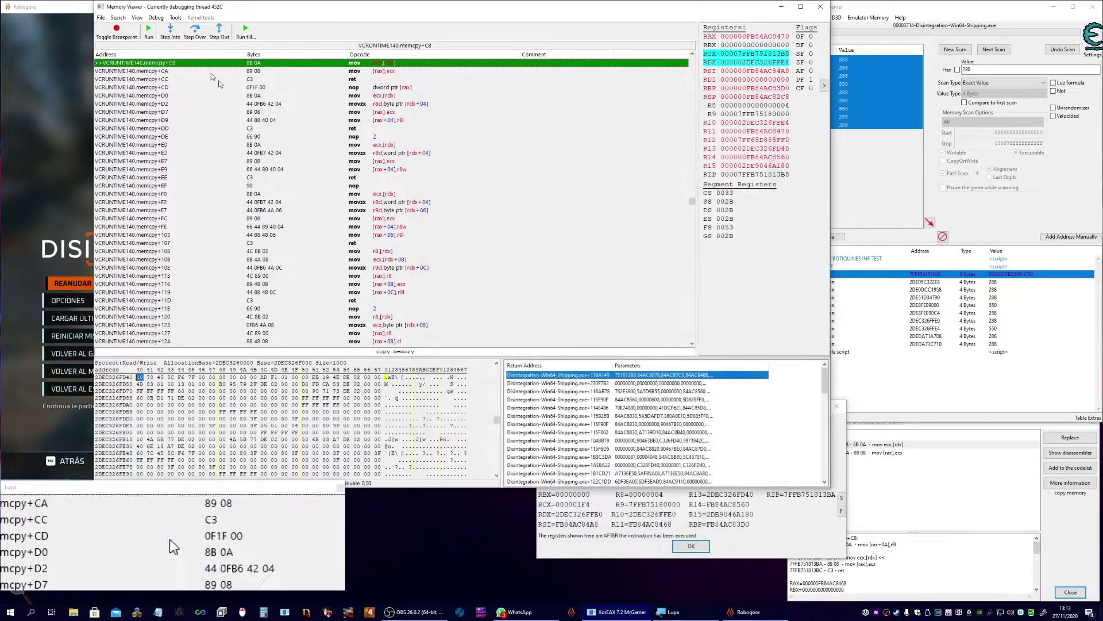
# Step: Resume the game from the debugger break and close the memory viewer
pyautogui.click(149, 28)
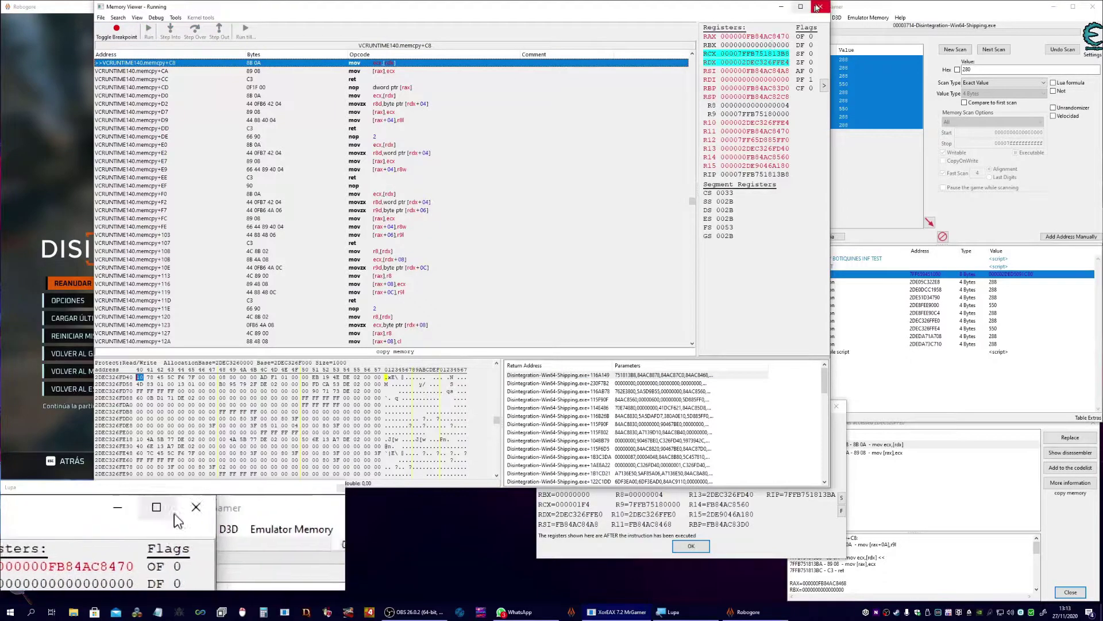
pyautogui.click(818, 7)
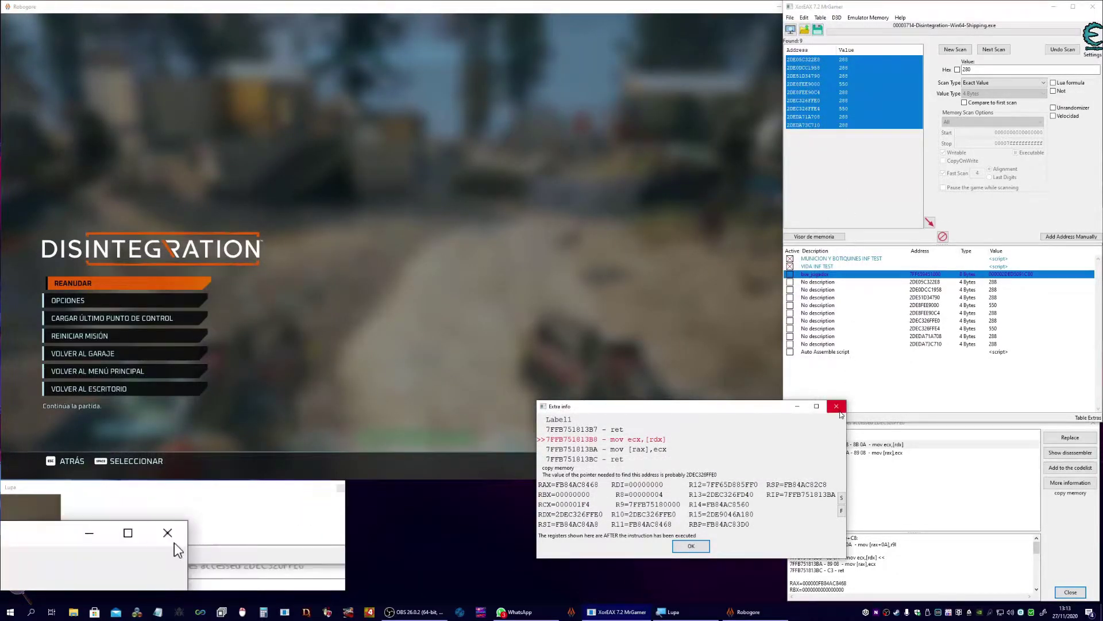
pyautogui.moveTo(756, 409); pyautogui.dragTo(671, 457)
# Step: Change the description of the new Auto Assemble script record to CHATARRA TEST
pyautogui.click(822, 359)
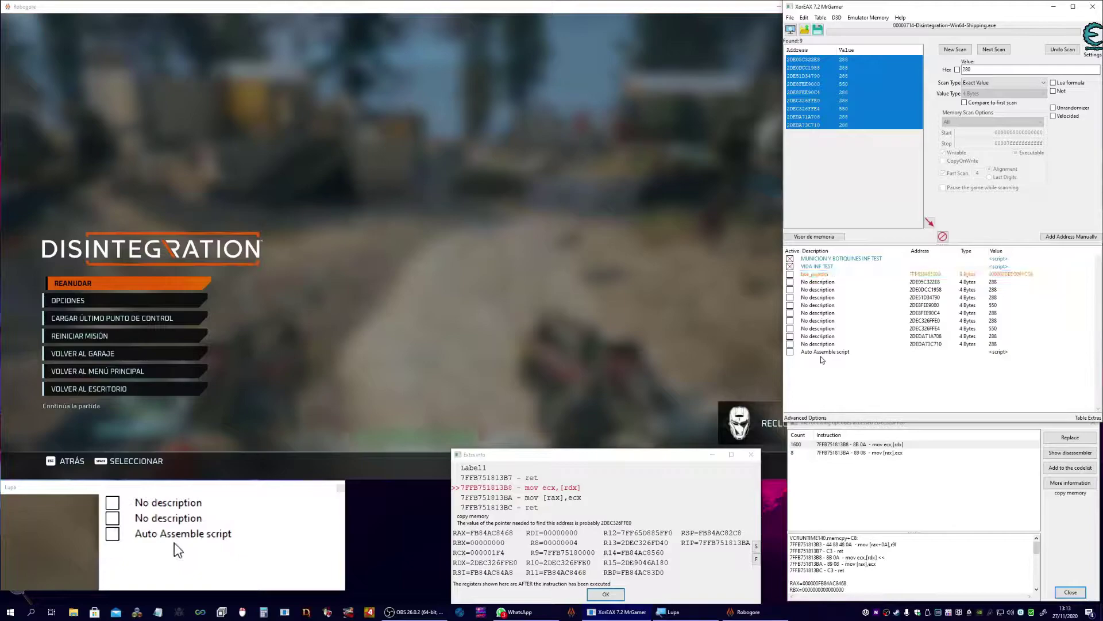
pyautogui.doubleClick(821, 352)
pyautogui.write('CHATARRA TEST')
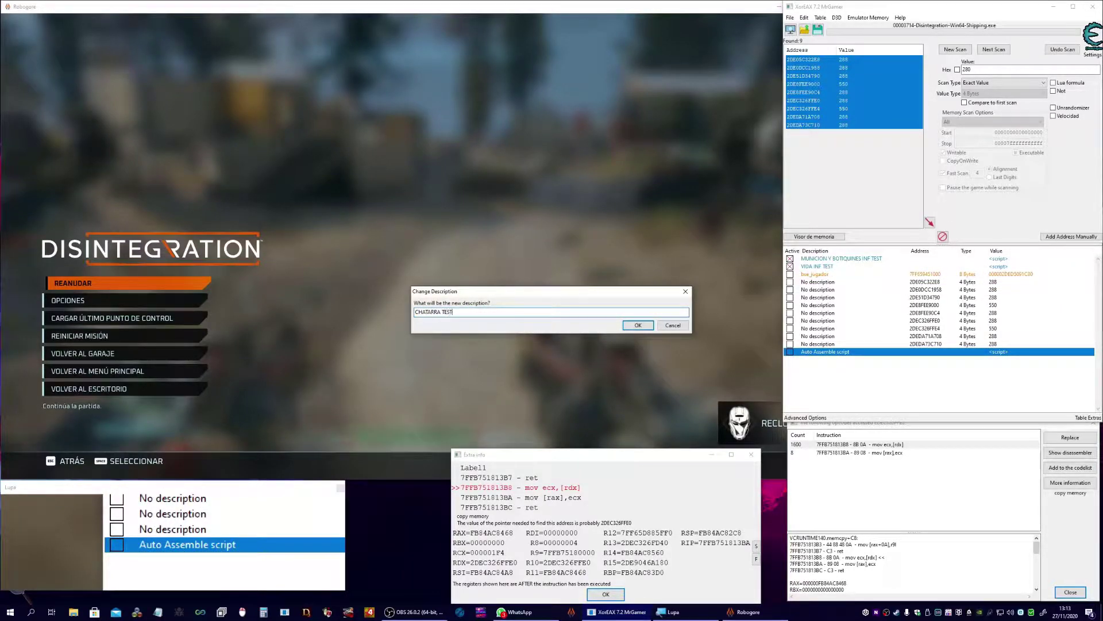
pyautogui.press('Return')
# Step: Color the CHATARRA TEST record blue like the other script records, using red 0, green 128, blue 192
pyautogui.rightClick(820, 351)
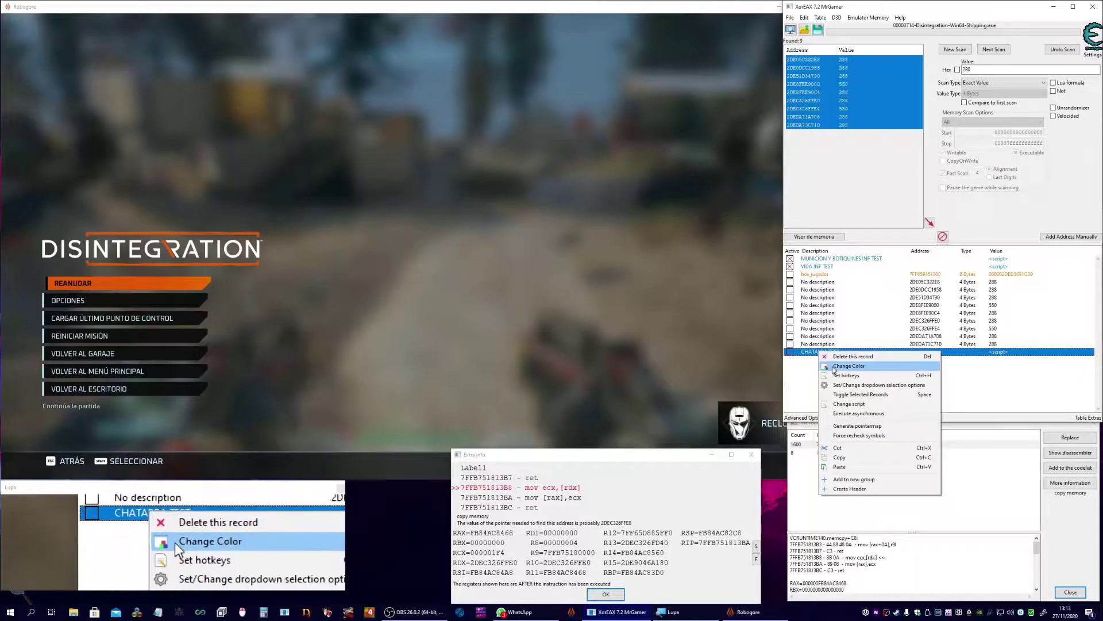
pyautogui.click(835, 368)
pyautogui.click(850, 57)
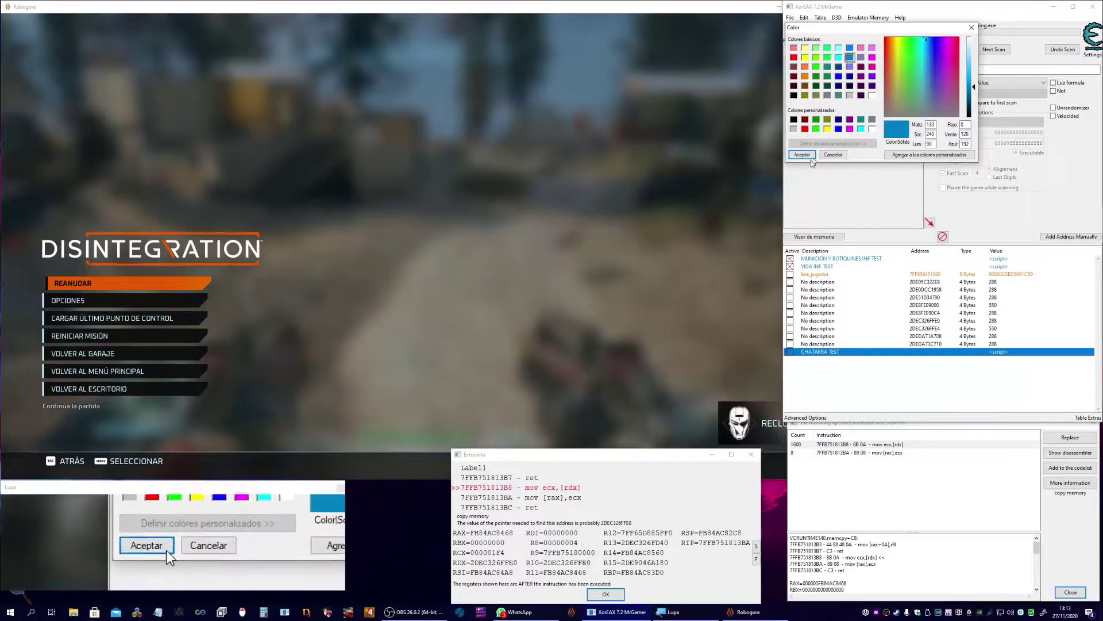
pyautogui.click(810, 156)
pyautogui.click(877, 392)
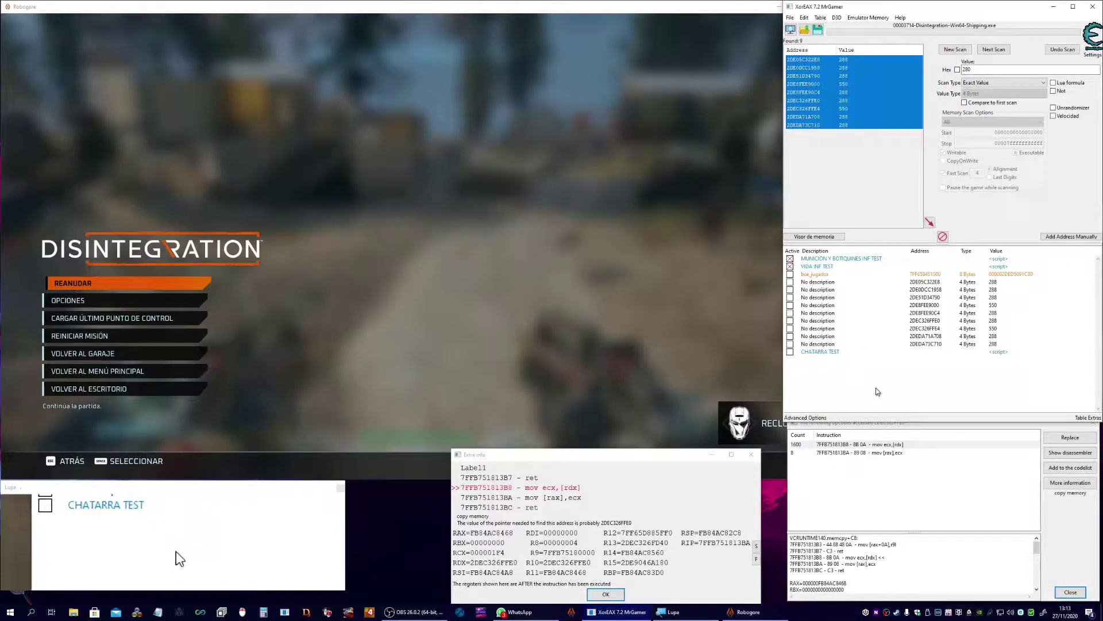
# Step: Activate the CHATARRA TEST script and follow its injected jmp in the memory viewer to examine the new code
pyautogui.click(791, 353)
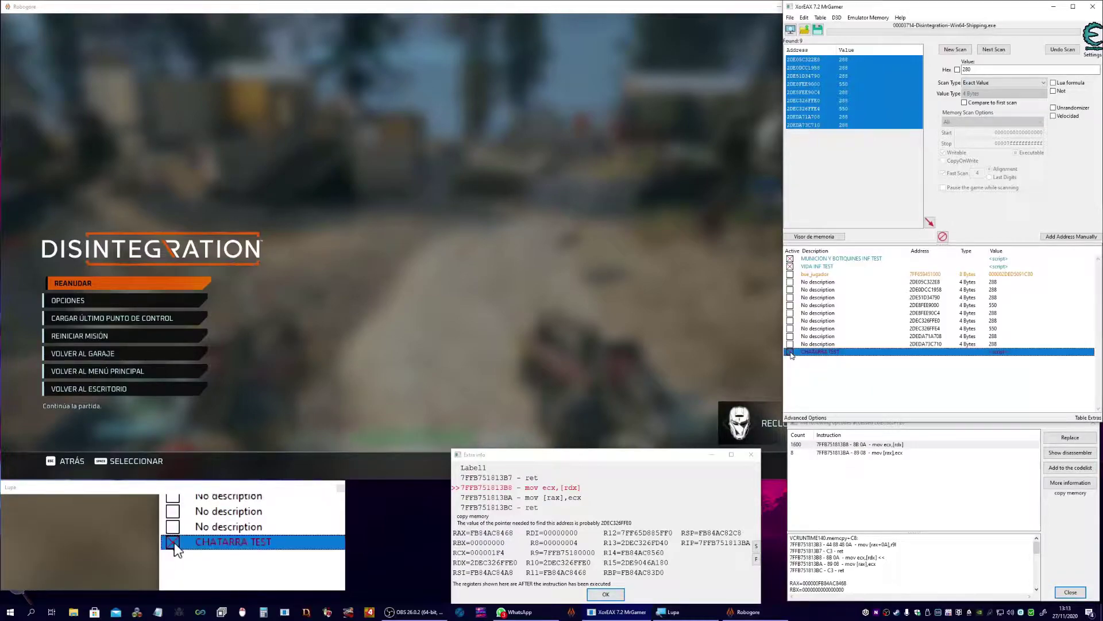
pyautogui.click(813, 236)
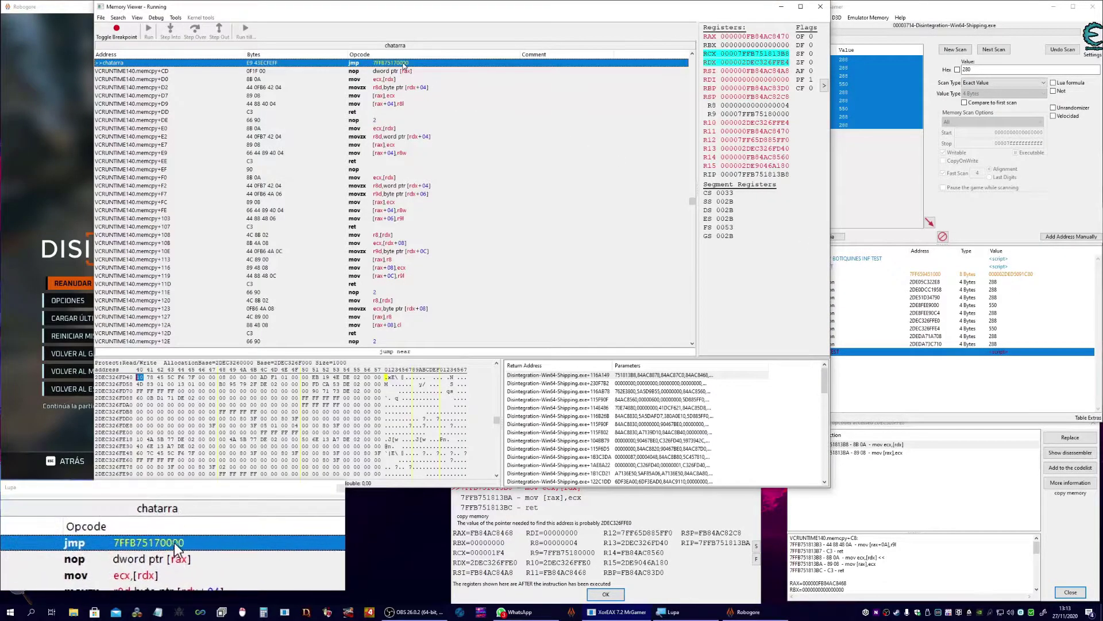
pyautogui.rightClick(404, 65)
pyautogui.click(430, 88)
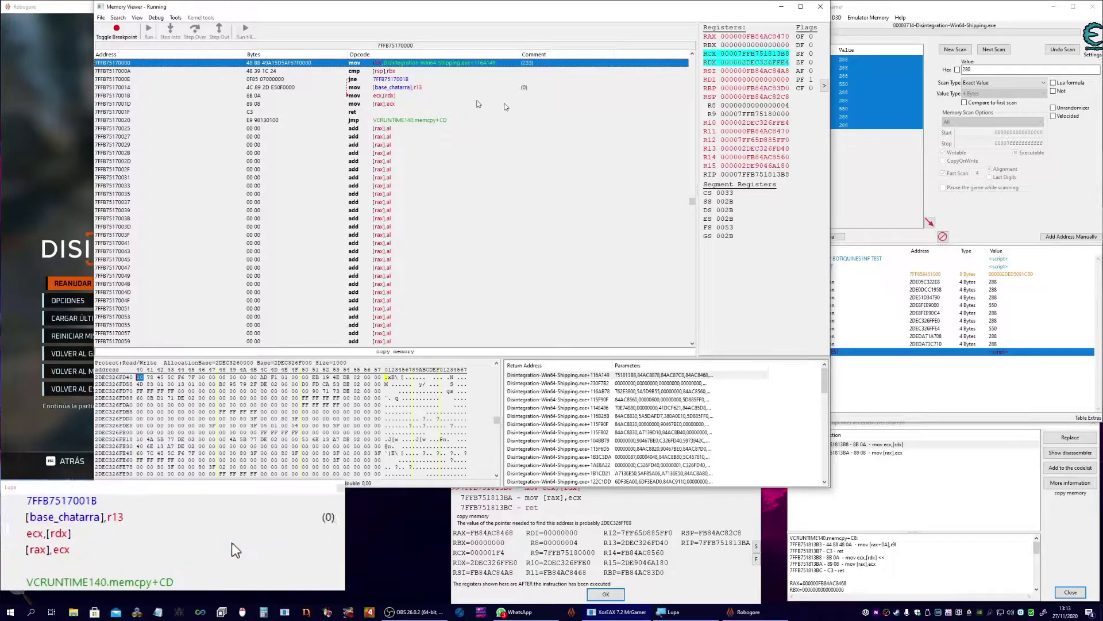
# Step: Add the address base_chatarra manually with the description base_chatarra, as an 8 Bytes value shown in hexadecimal
pyautogui.click(1072, 236)
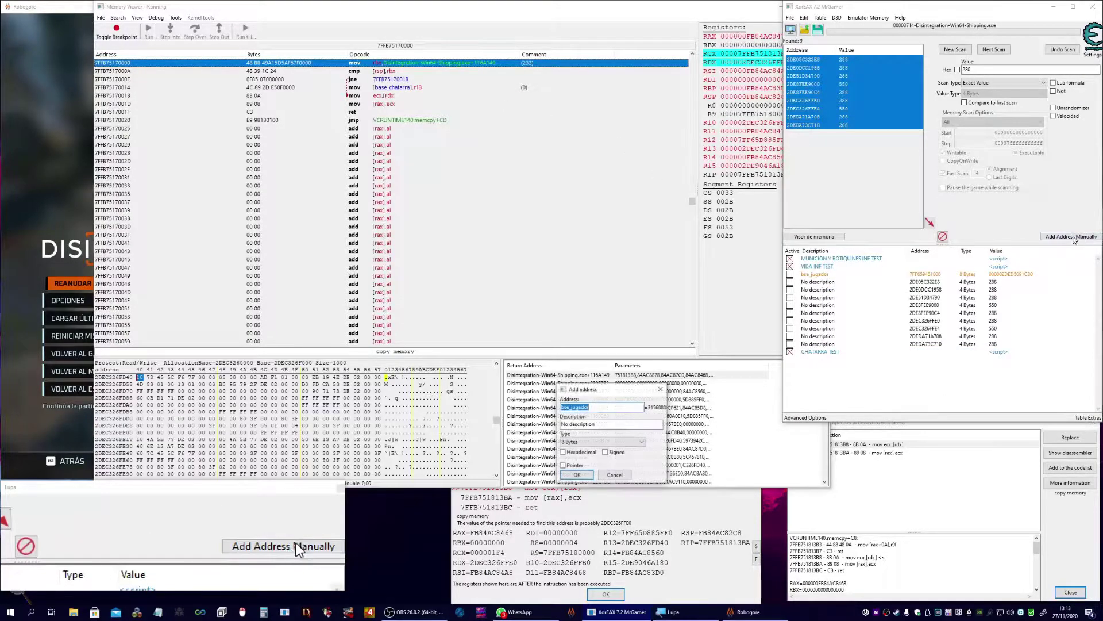
pyautogui.write('base_chatarra')
pyautogui.press('Tab')
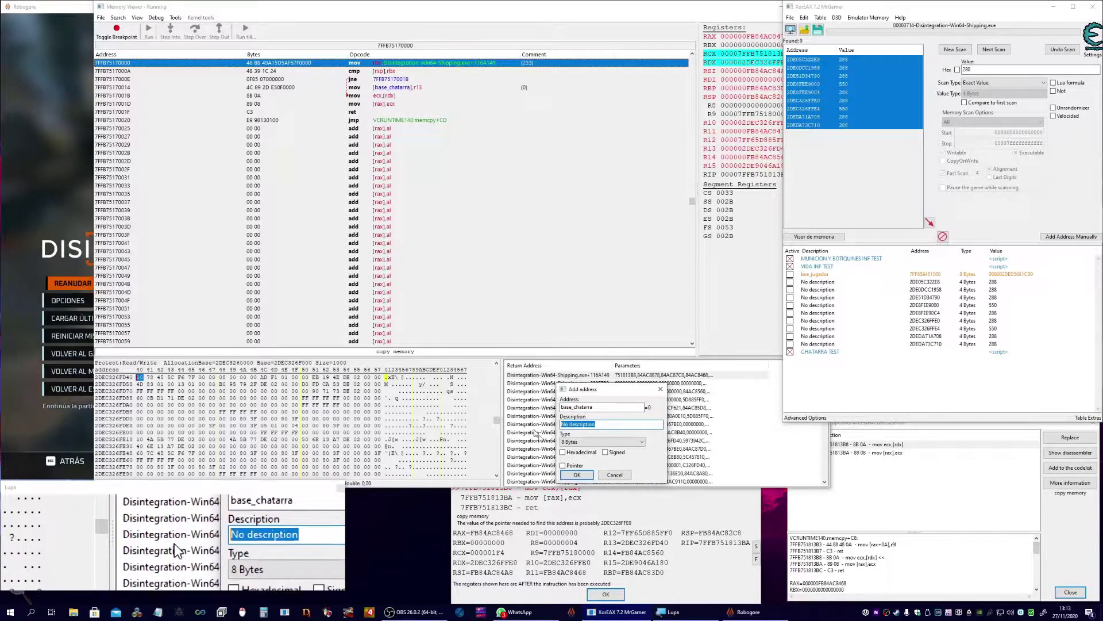
pyautogui.hotkey('ctrl', 'v')
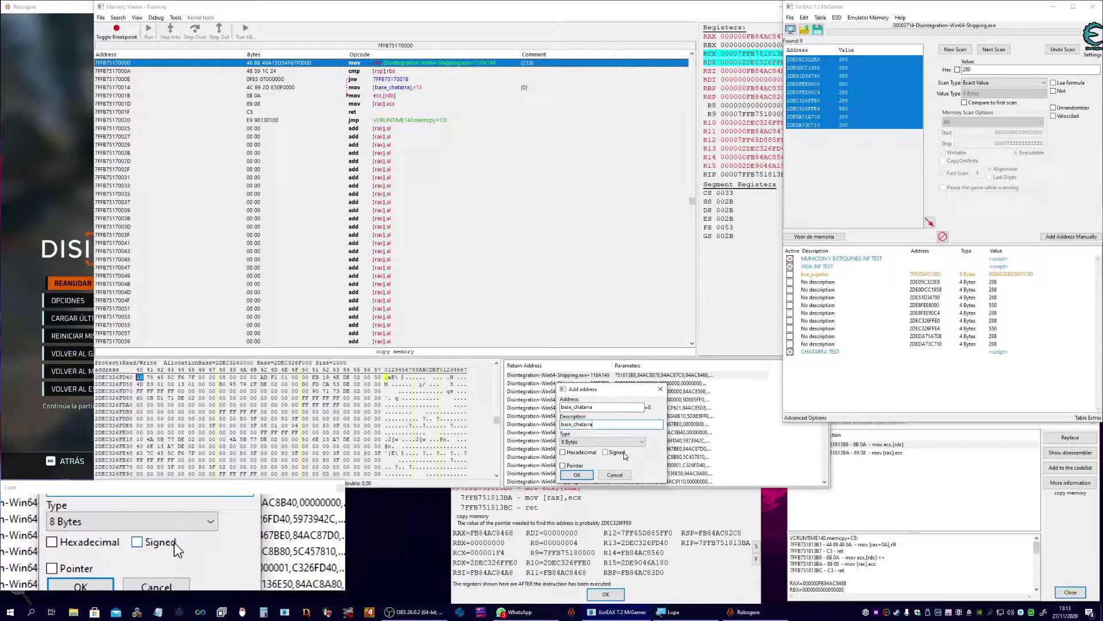
pyautogui.click(581, 453)
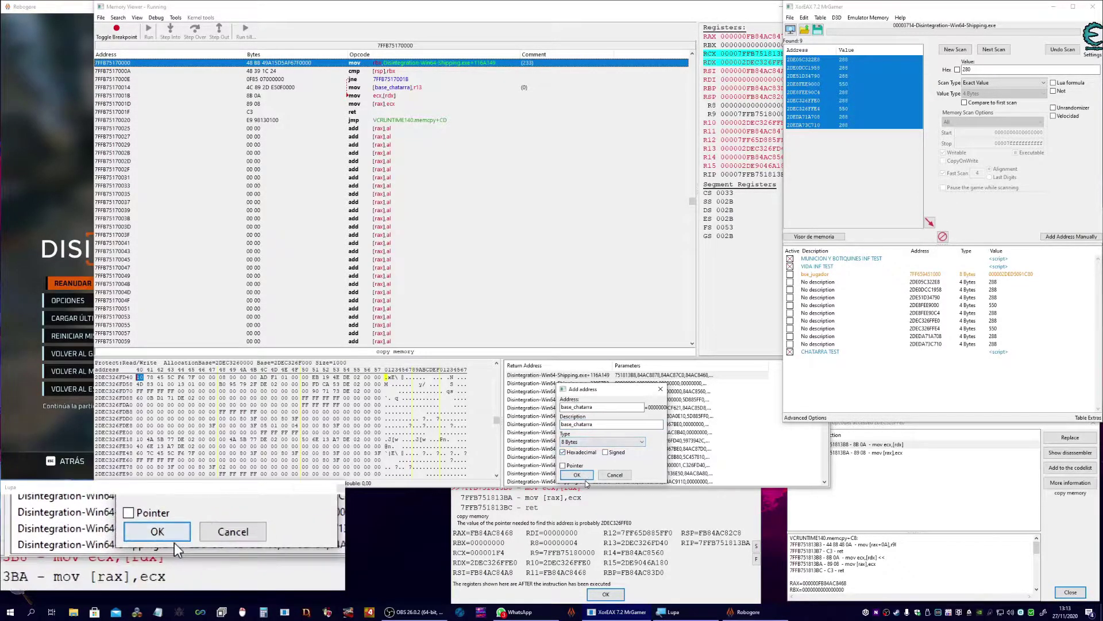
pyautogui.click(586, 480)
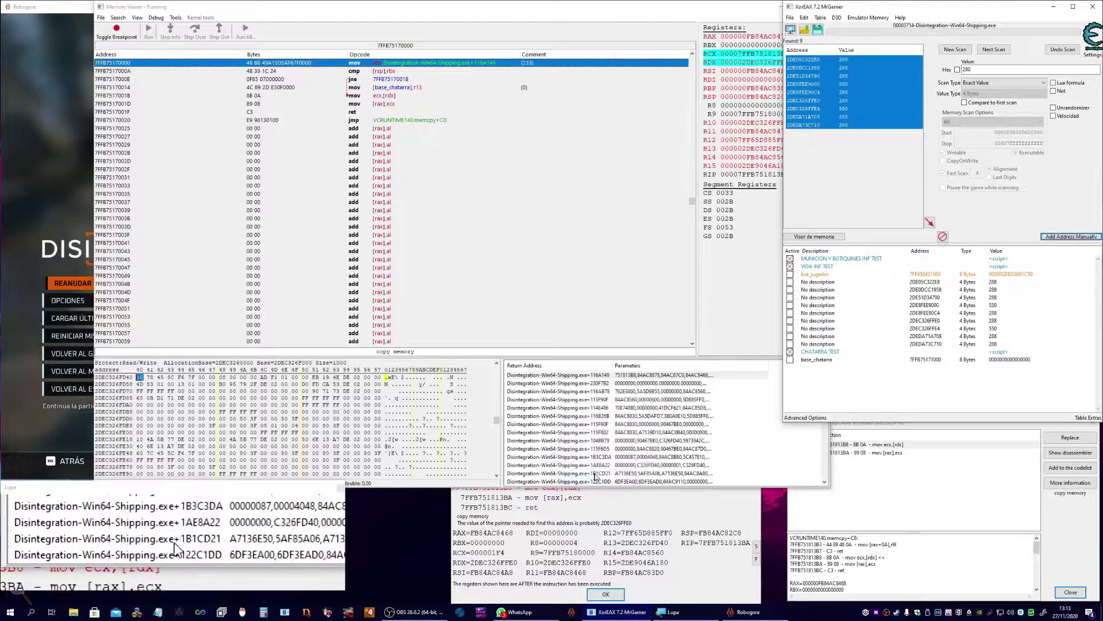
# Step: Color the base_chatarra record orange
pyautogui.click(952, 364)
pyautogui.rightClick(952, 364)
pyautogui.click(980, 407)
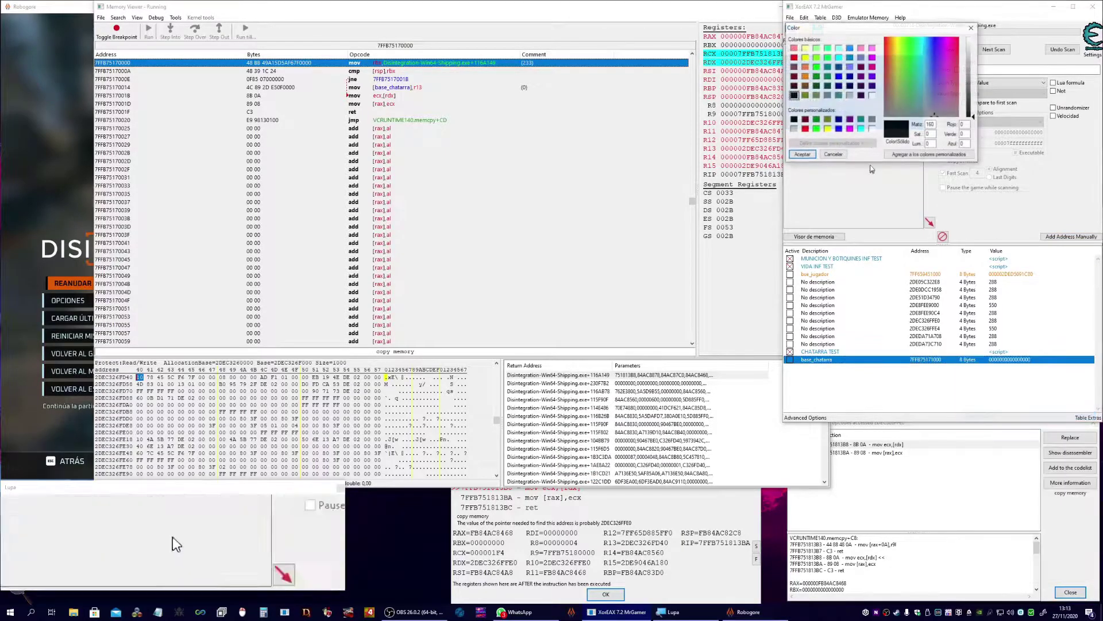
pyautogui.click(805, 77)
pyautogui.click(802, 154)
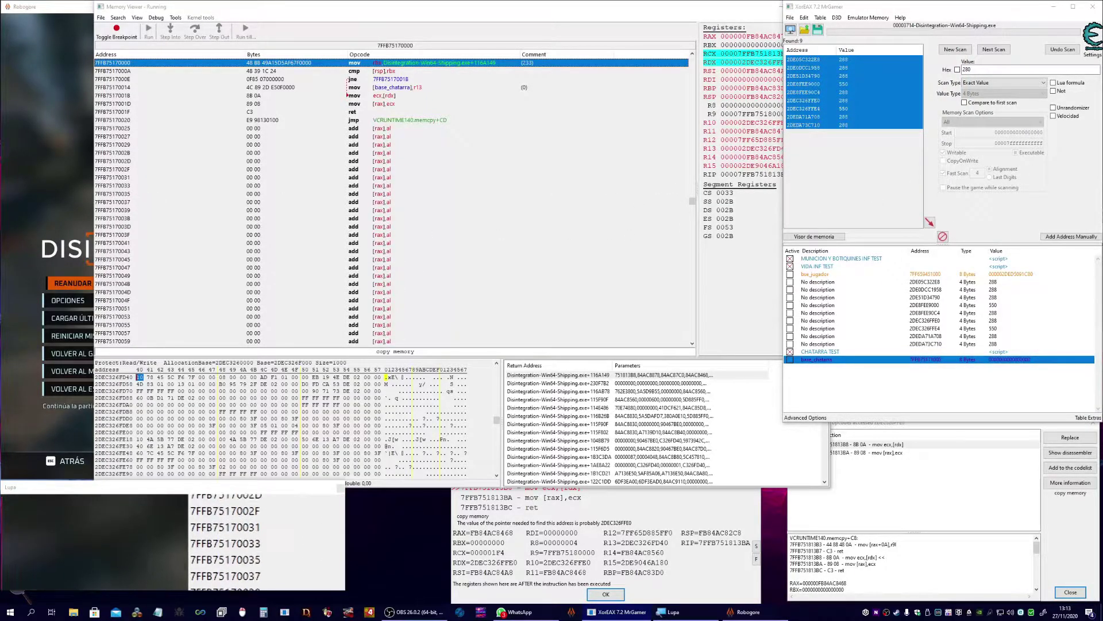
# Step: Close the memory viewer and check the status of the Disintegration process in Task Manager
pyautogui.click(775, 8)
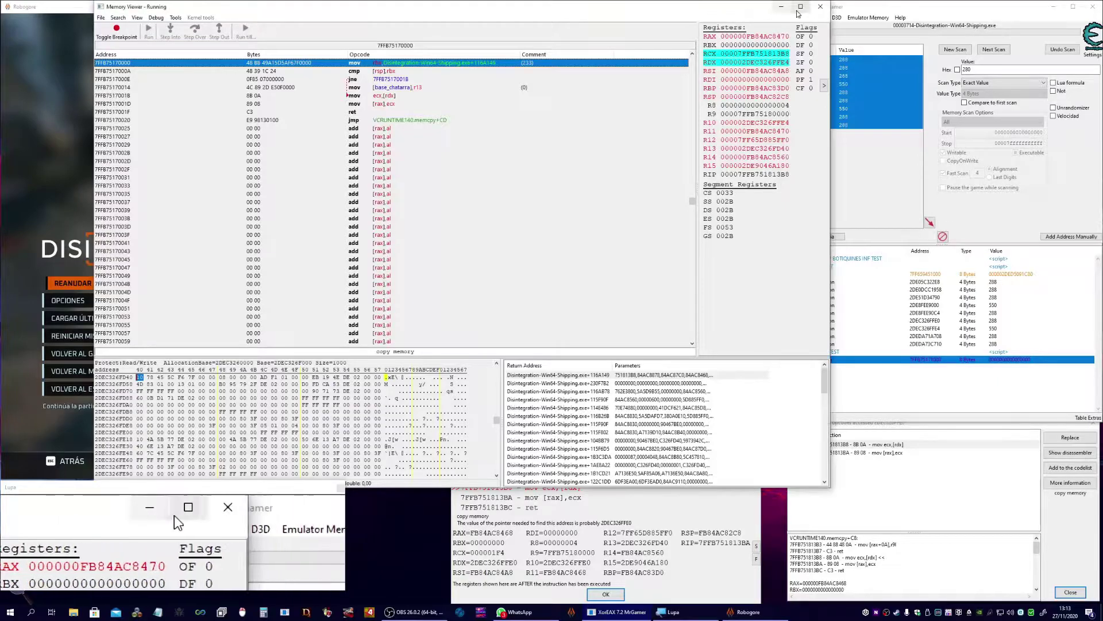
pyautogui.click(820, 7)
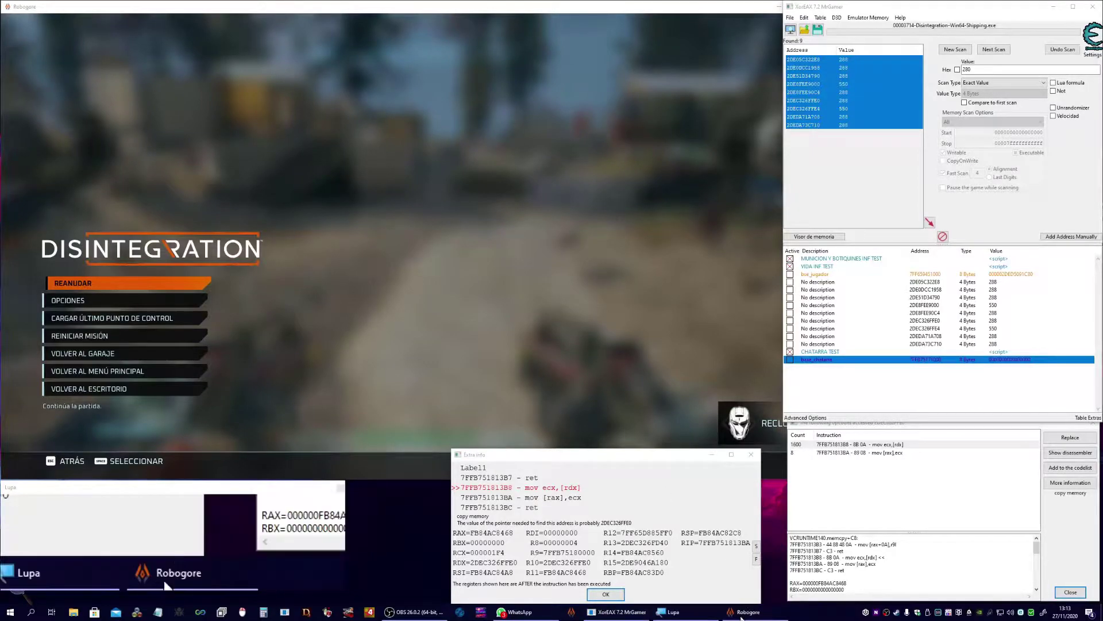
pyautogui.rightClick(805, 611)
pyautogui.click(828, 566)
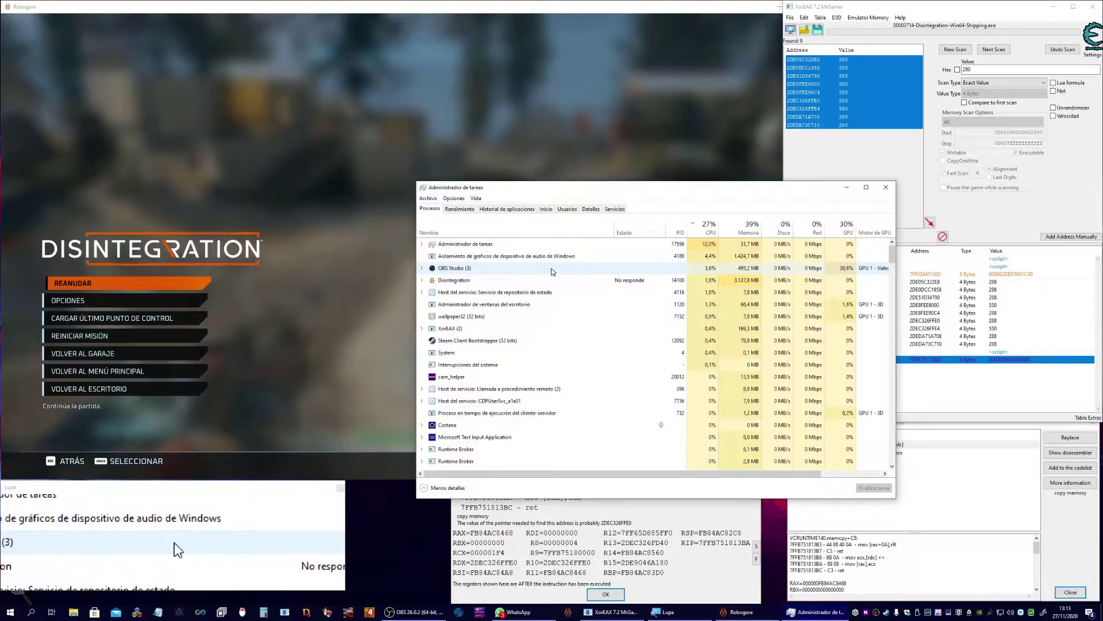
pyautogui.click(552, 279)
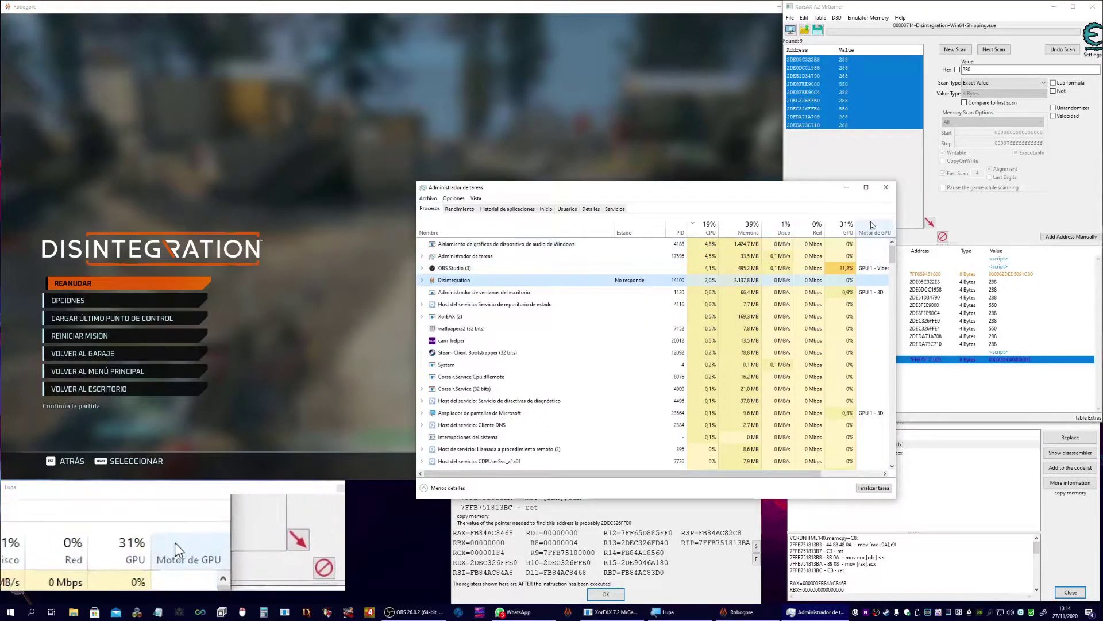
pyautogui.click(886, 187)
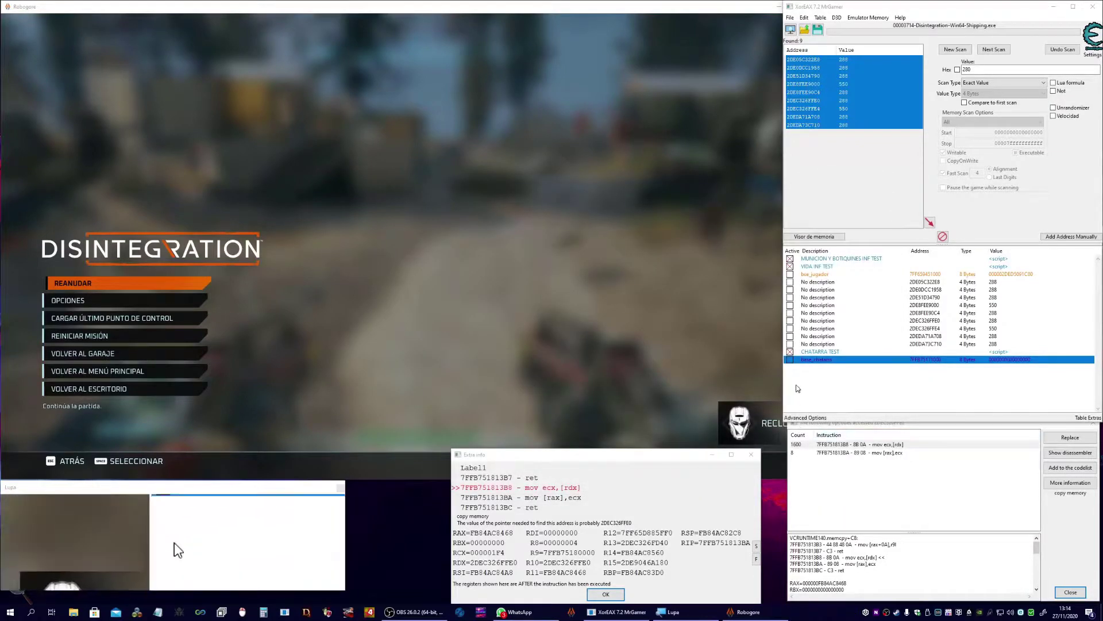
# Step: Deactivate the CHATARRA TEST script and close the Extra info window
pyautogui.click(790, 351)
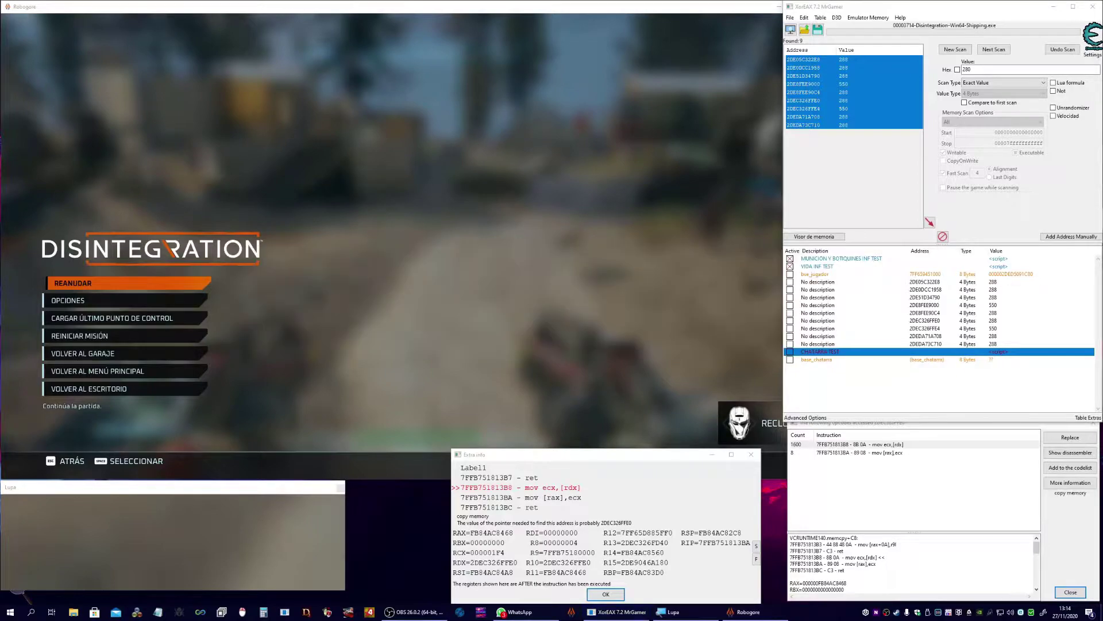
pyautogui.click(606, 594)
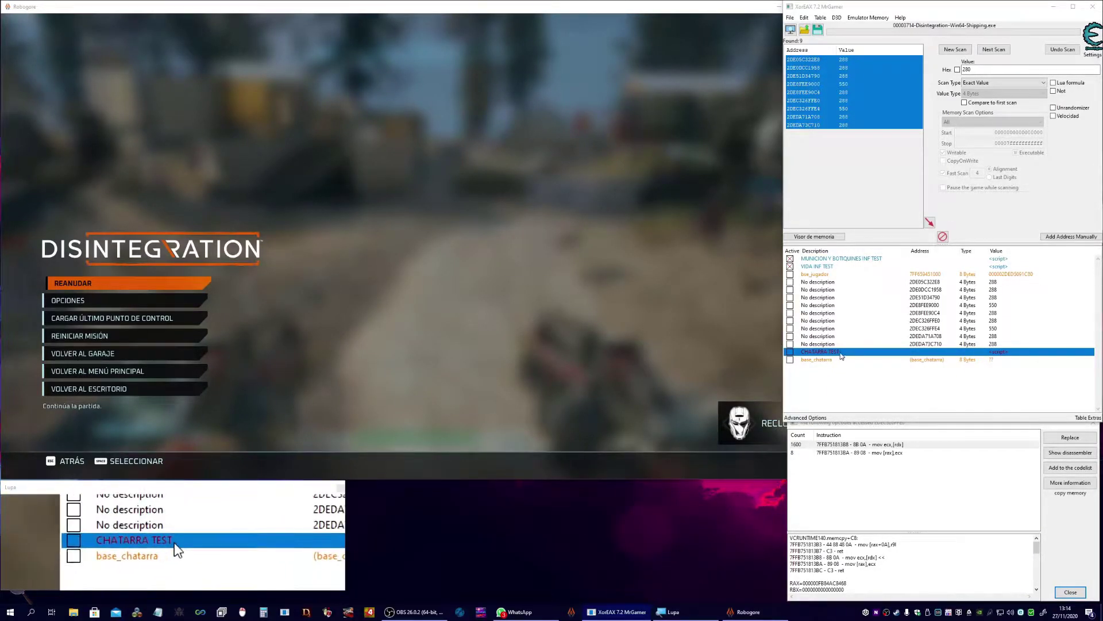
# Step: Delete all the No description addresses from the cheat table and reset the value scan
pyautogui.click(823, 290)
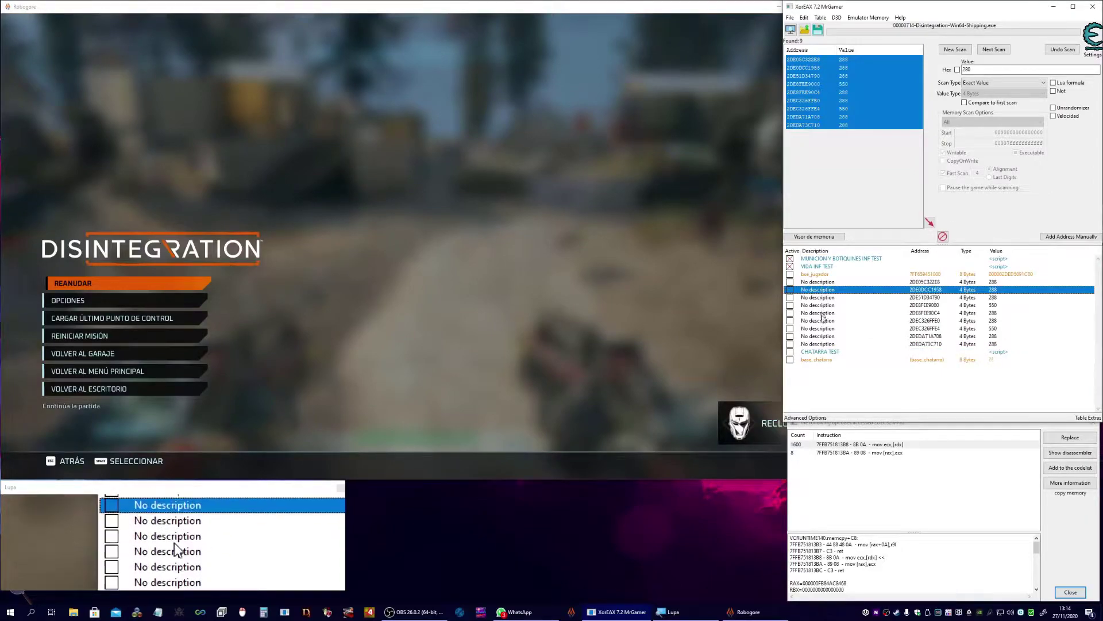
pyautogui.keyDown('shift'); pyautogui.click(831, 336); pyautogui.keyUp('shift')
pyautogui.keyDown('shift'); pyautogui.click(832, 344); pyautogui.keyUp('shift')
pyautogui.press('Delete')
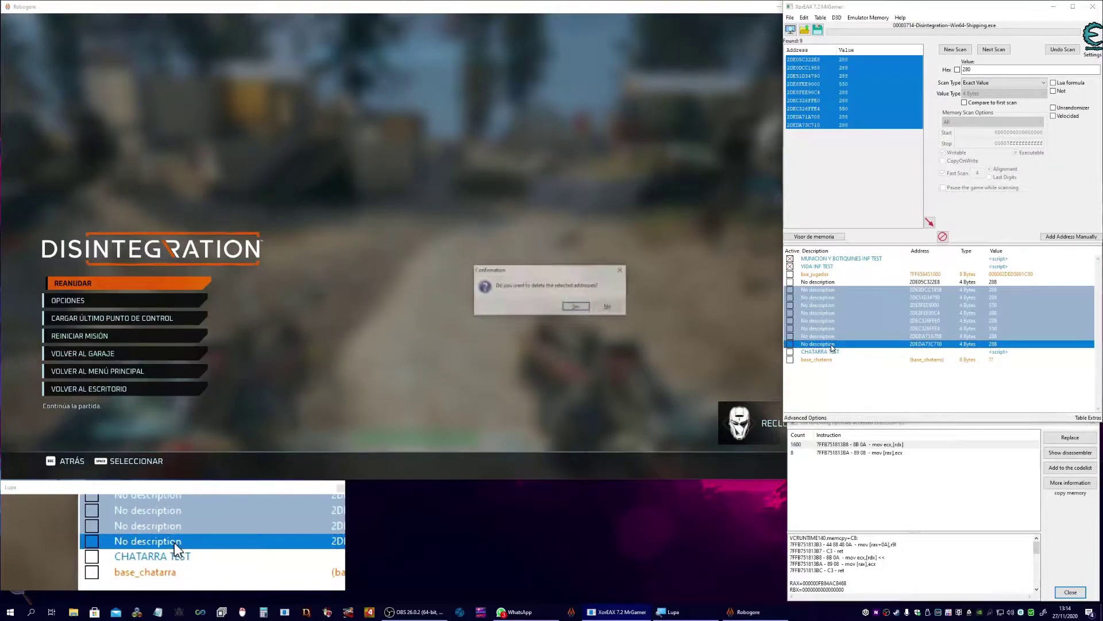
pyautogui.press('Return')
pyautogui.click(828, 282)
pyautogui.press('Delete')
pyautogui.press('Return')
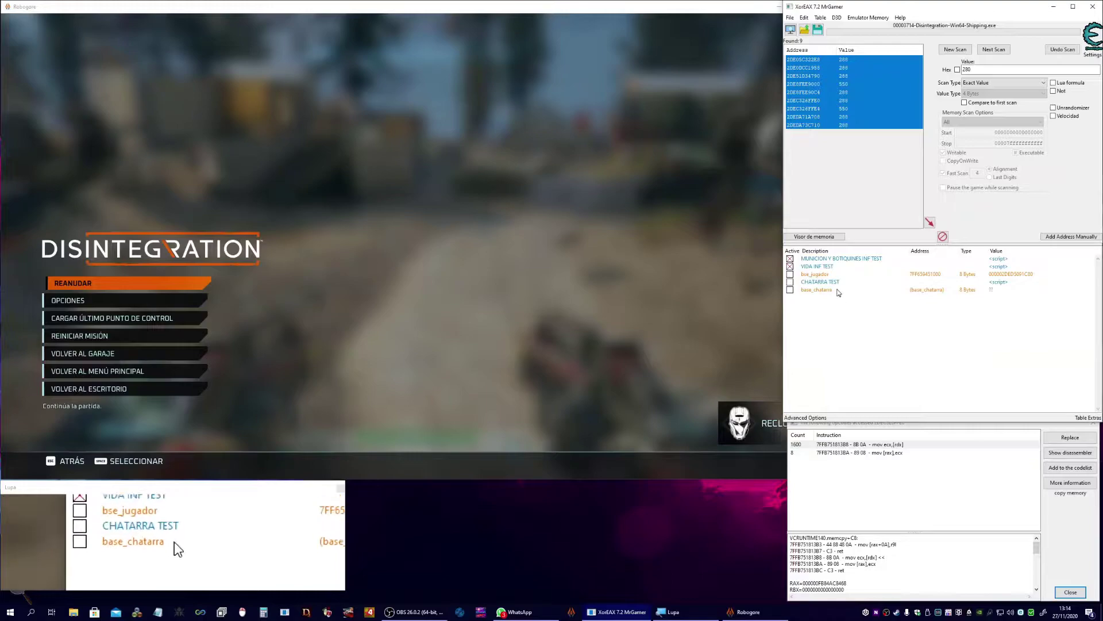
pyautogui.click(954, 50)
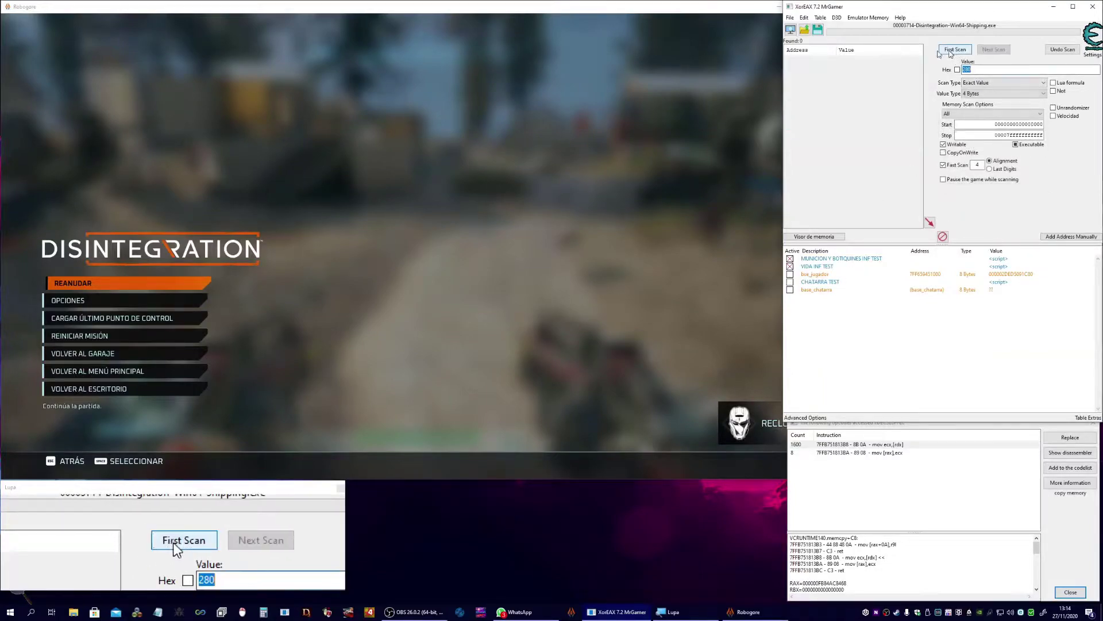
# Step: Save the cheat table over the existing file and close the window listing the instructions that access the address
pyautogui.click(817, 29)
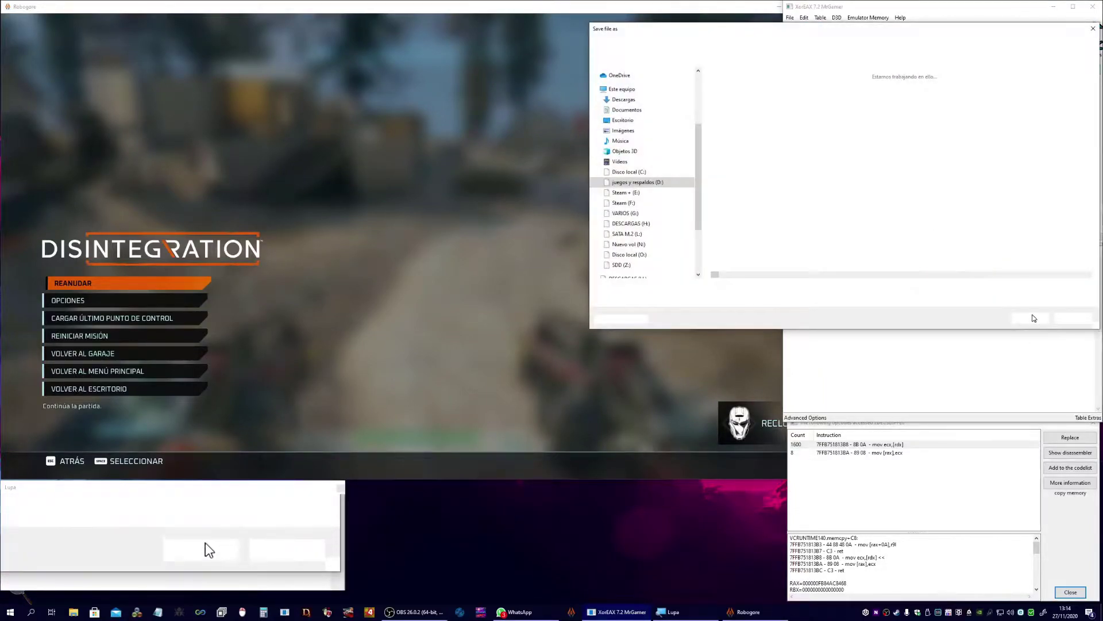
pyautogui.click(1033, 318)
pyautogui.click(572, 310)
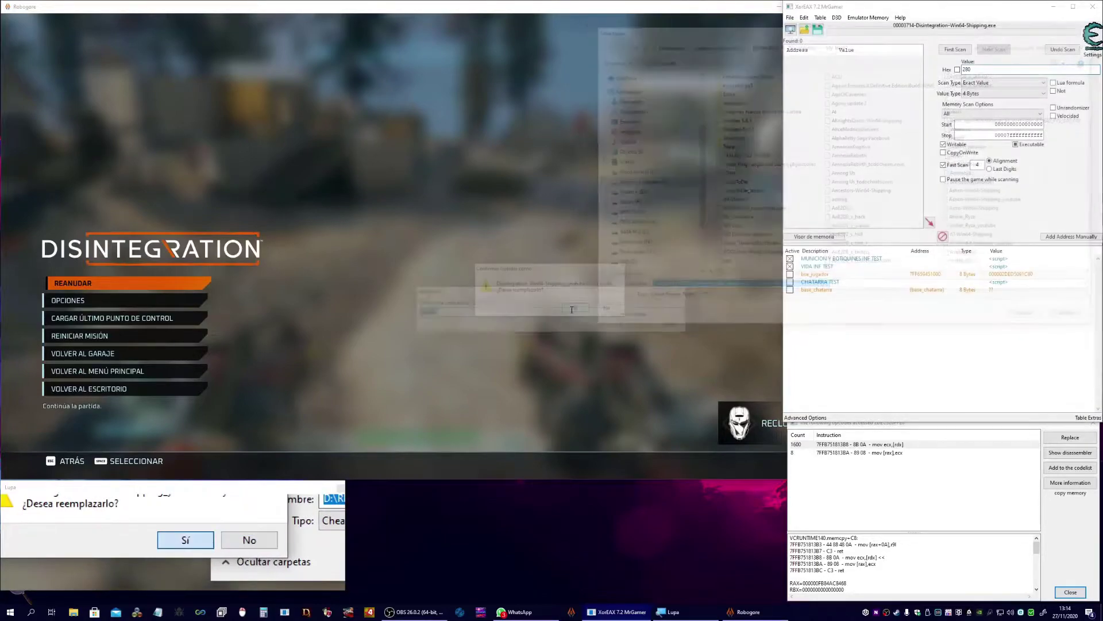
pyautogui.click(625, 327)
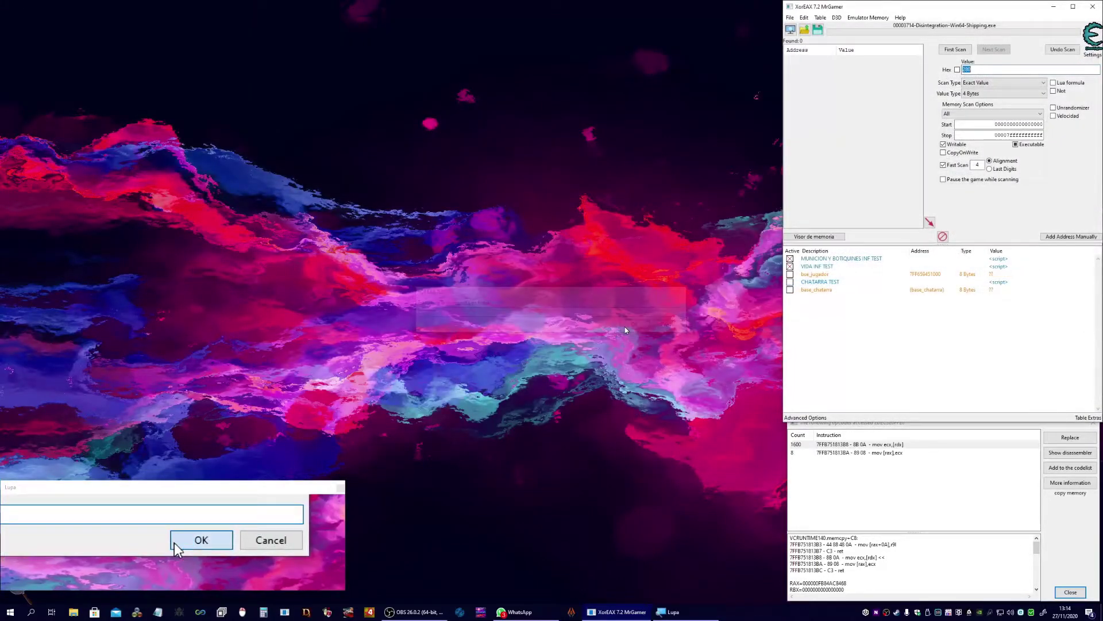
pyautogui.click(858, 357)
pyautogui.click(1064, 594)
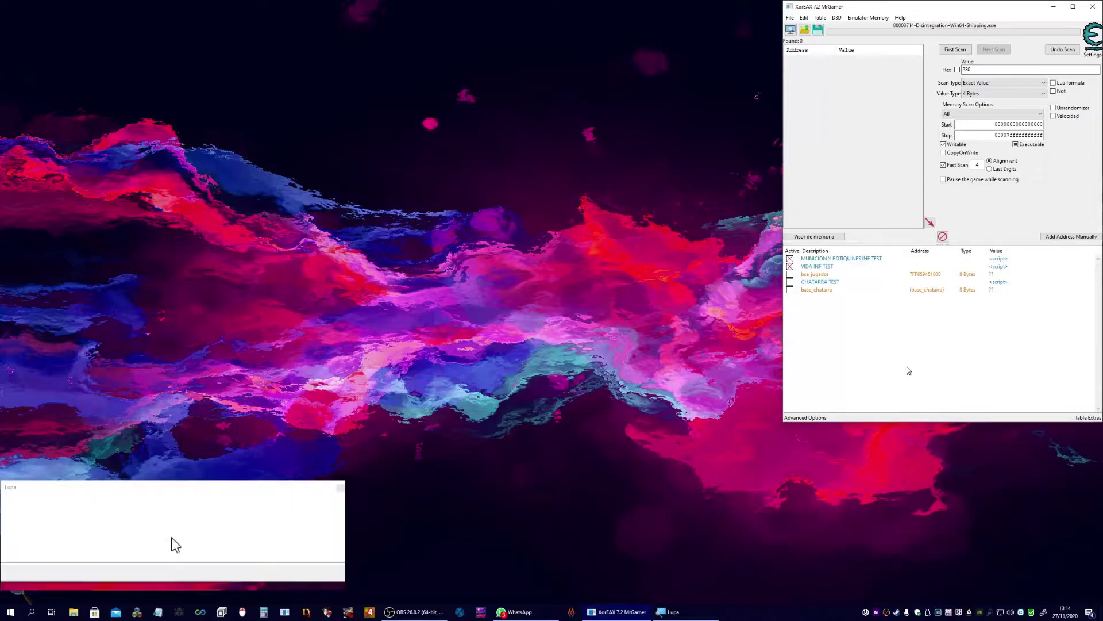
# Step: Open the VIDA INF TEST and MUNICION Y BOTIQUINES INF TEST scripts and arrange their editors side by side to review the code
pyautogui.rightClick(810, 268)
pyautogui.click(839, 319)
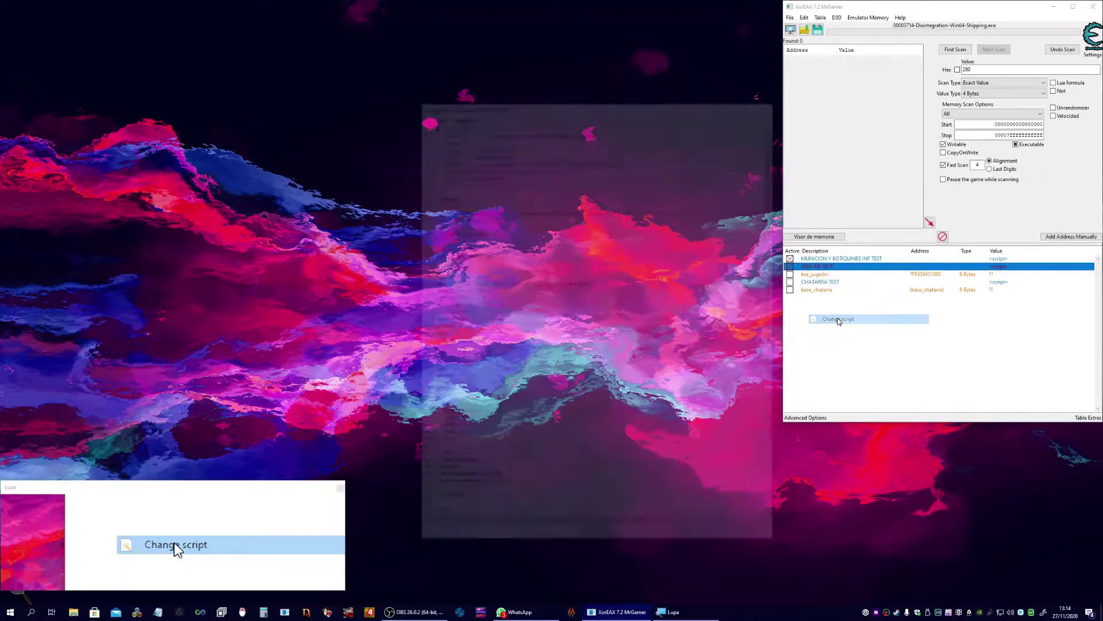
pyautogui.rightClick(834, 260)
pyautogui.click(864, 313)
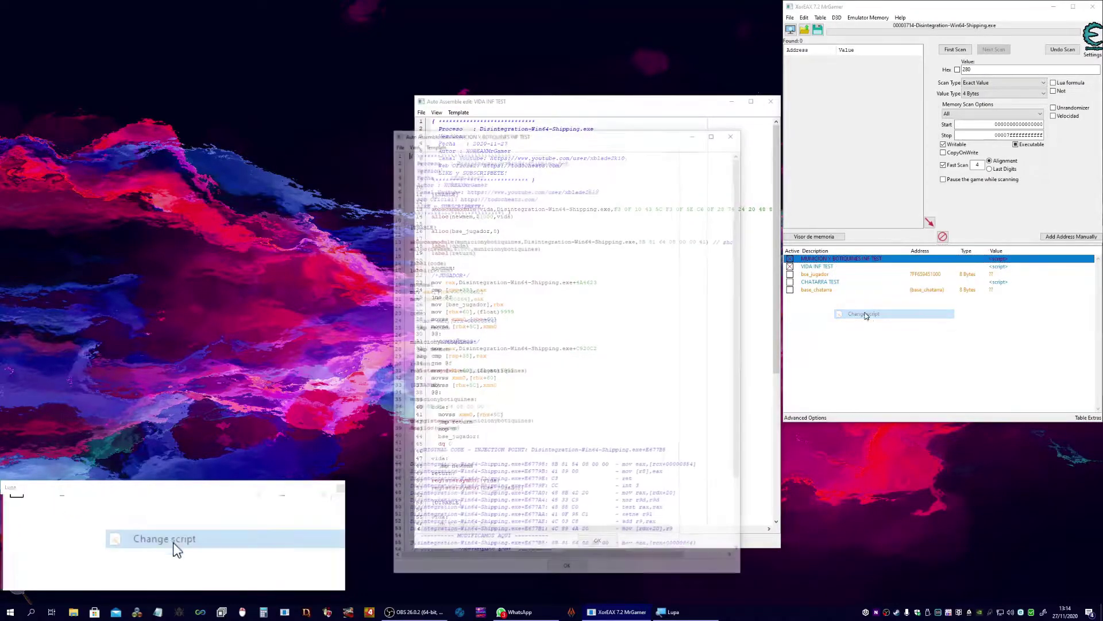
pyautogui.moveTo(592, 105); pyautogui.dragTo(747, 109)
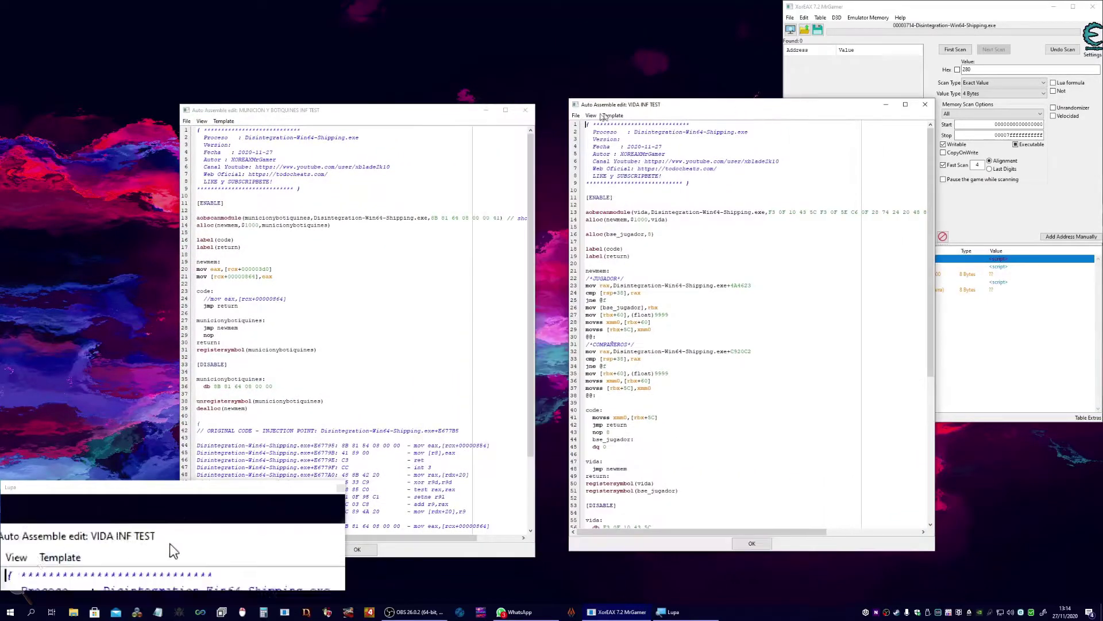
pyautogui.moveTo(425, 115); pyautogui.dragTo(456, 71)
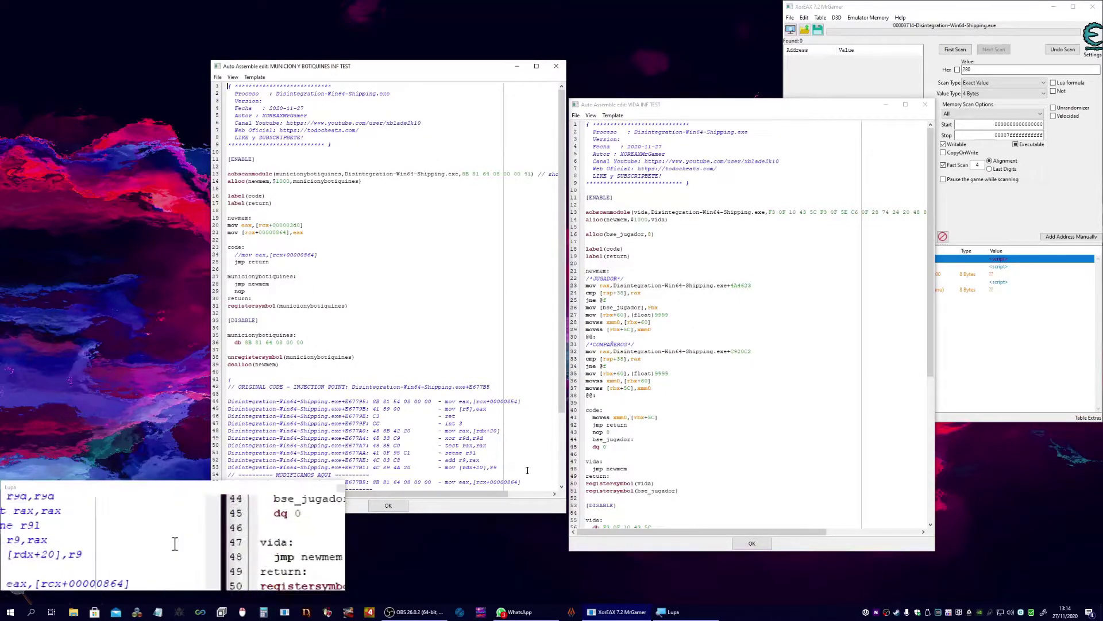
# Step: Close both script editors, accepting the scripts as they are, and clear the selection in the cheat table
pyautogui.click(388, 505)
pyautogui.click(751, 544)
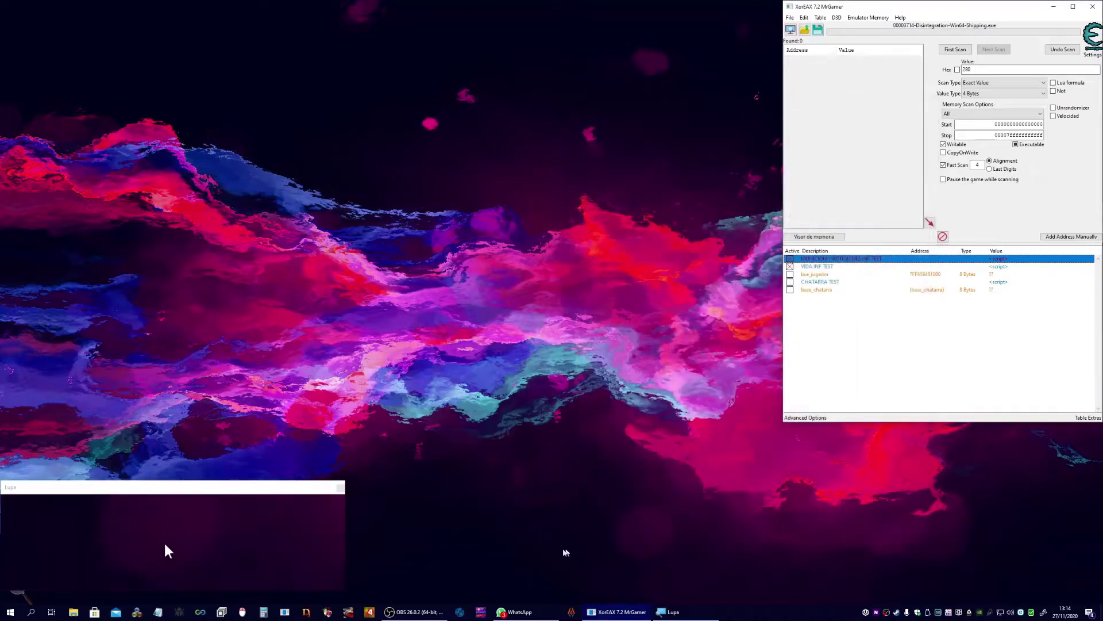
pyautogui.click(875, 368)
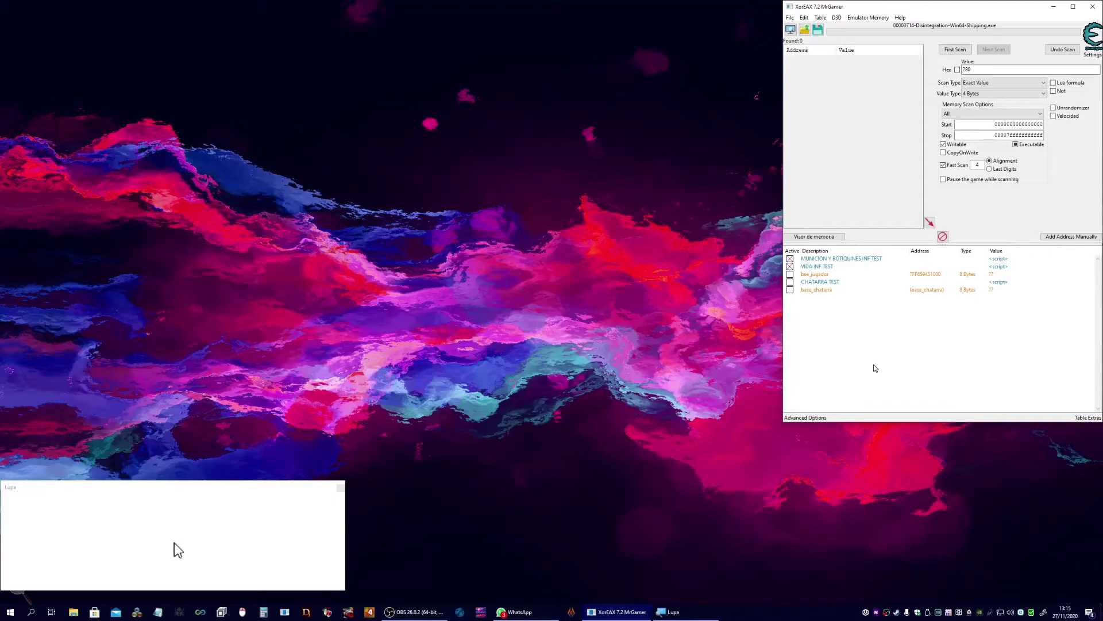
pyautogui.click(848, 497)
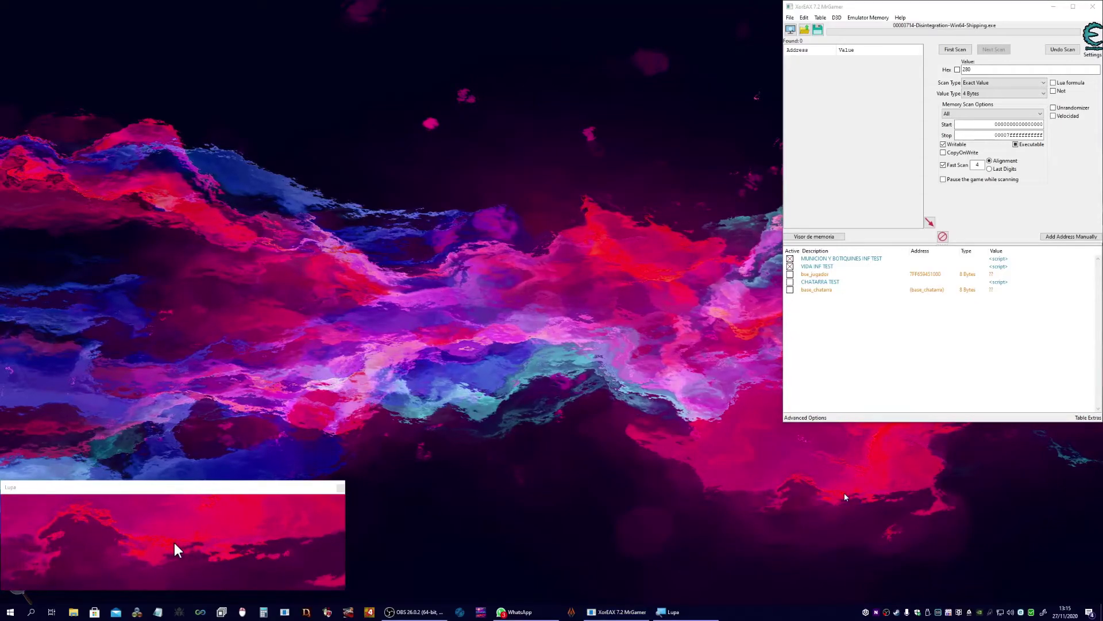